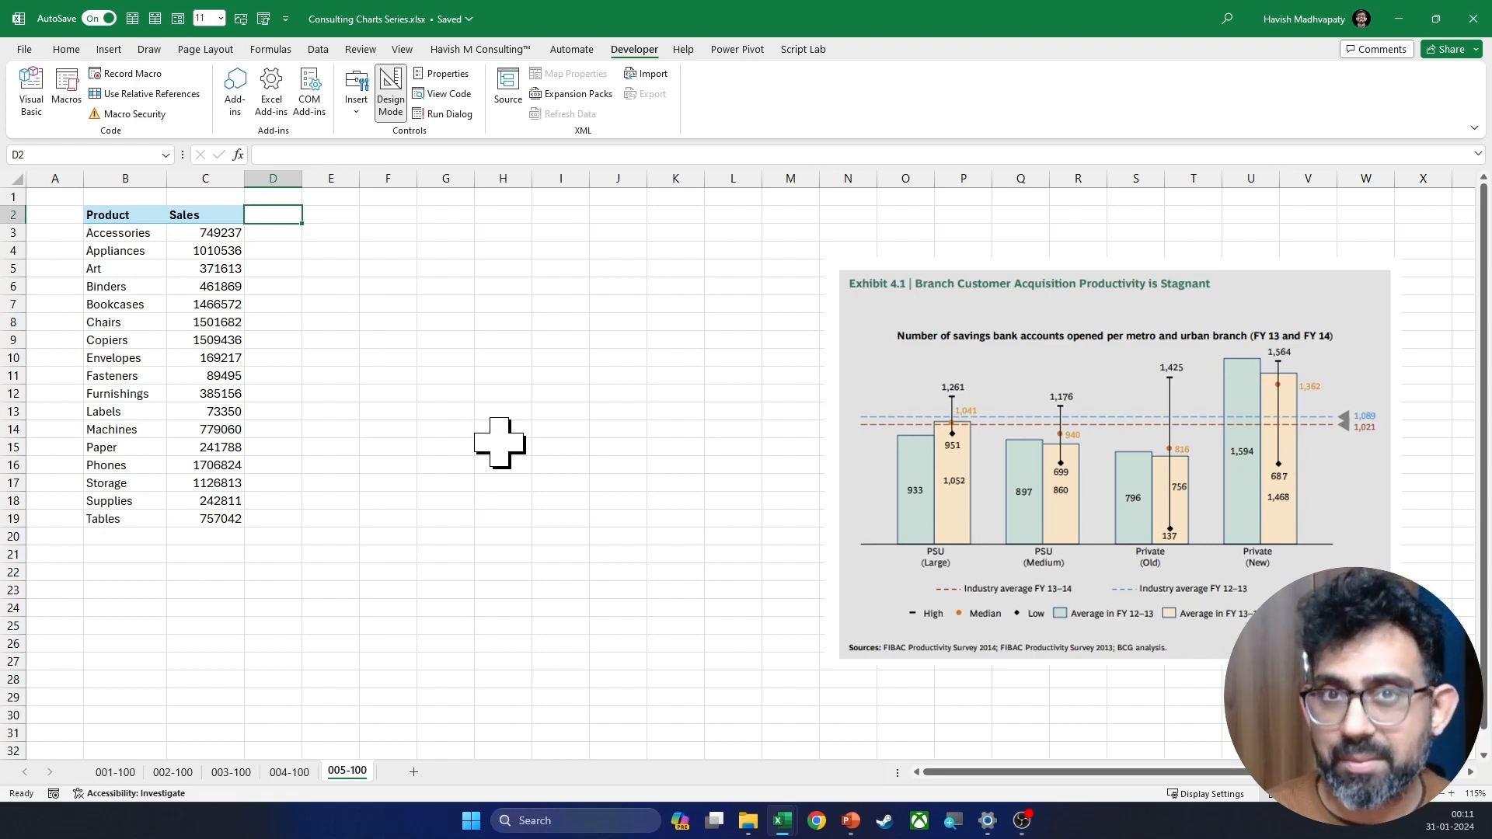
pyautogui.write('Sales')
pyautogui.press('Return')
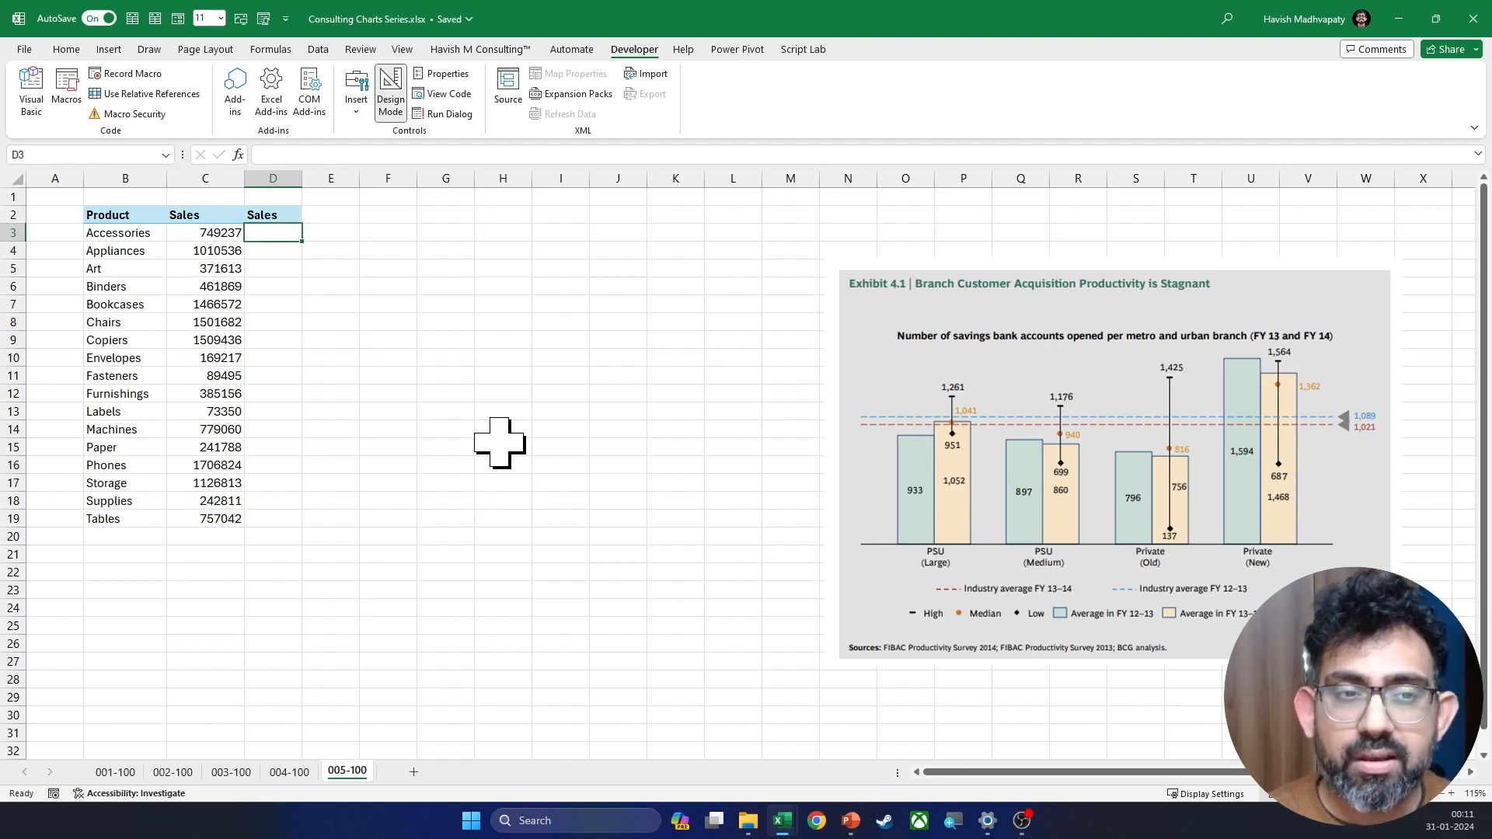
pyautogui.press('Left')
pyautogui.press('Left')
pyautogui.hotkey('ctrl', 'shift', 'Down')
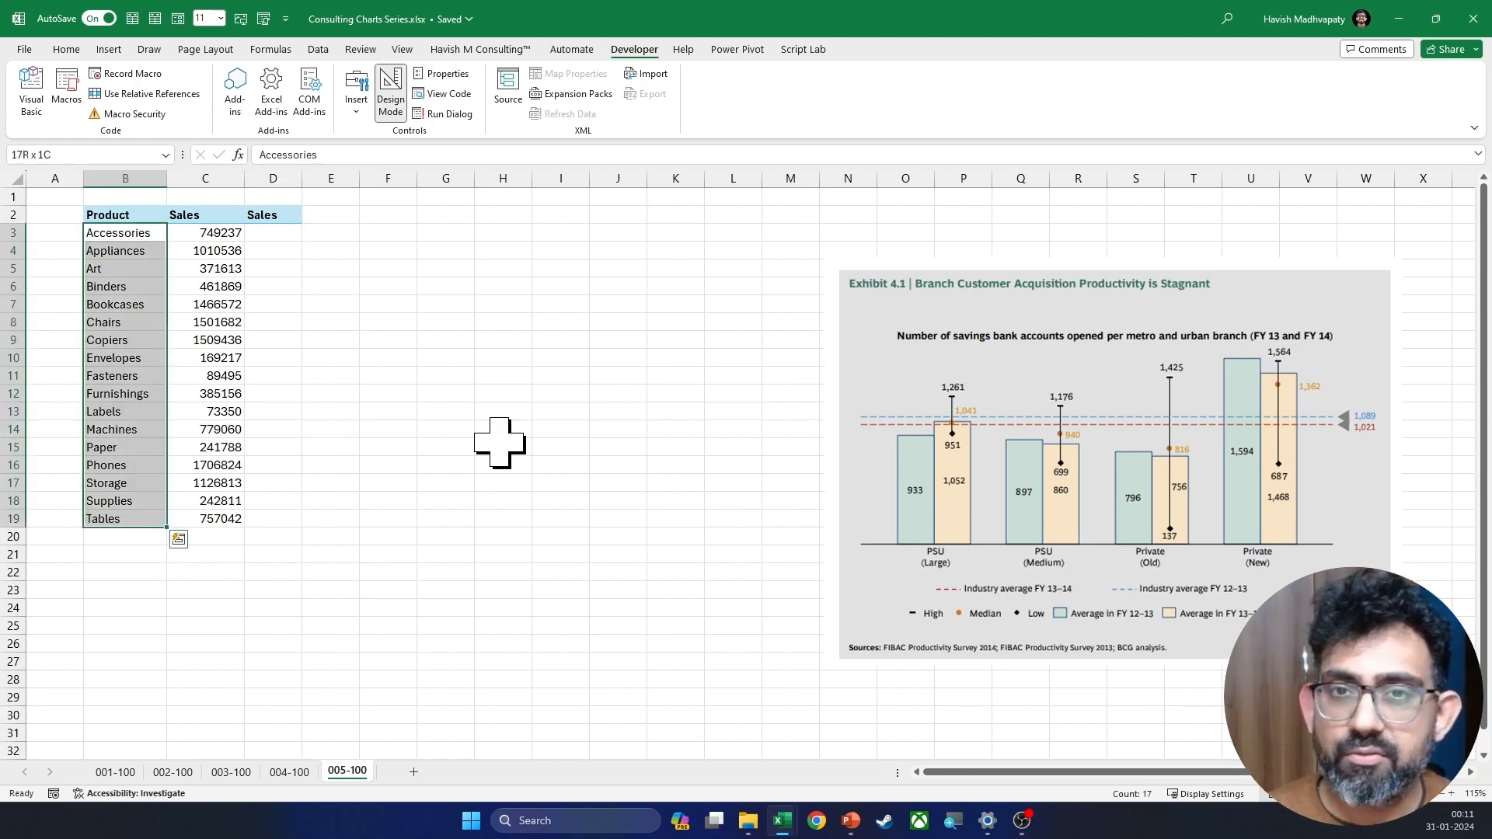
pyautogui.hotkey('shift', 'Right')
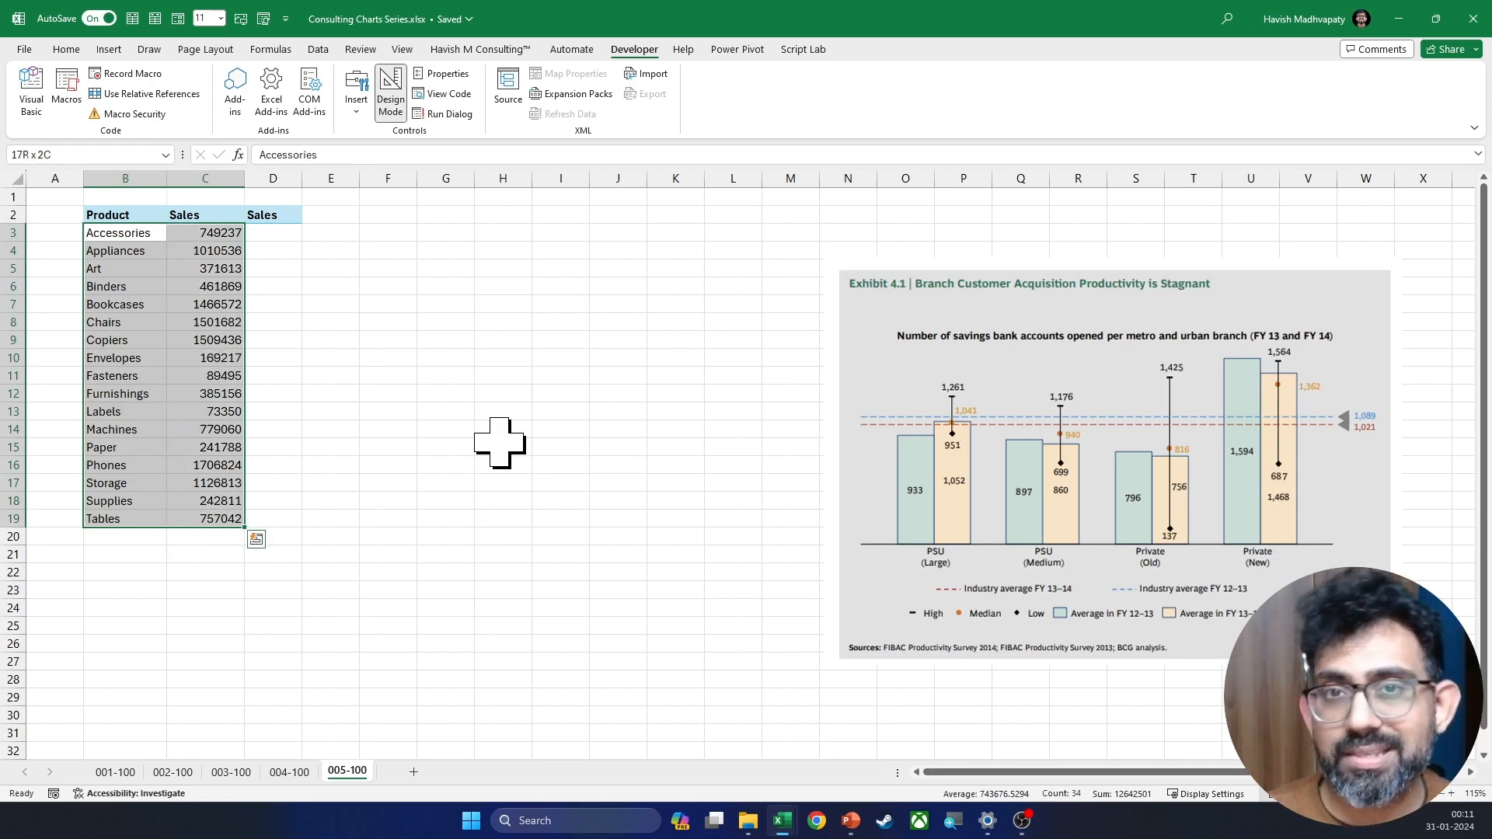
# Step: Enter the header "Average" in D2 beside the Sales header and widen column D
pyautogui.press('Up')
pyautogui.press('Right')
pyautogui.press('Right')
pyautogui.write('Average')
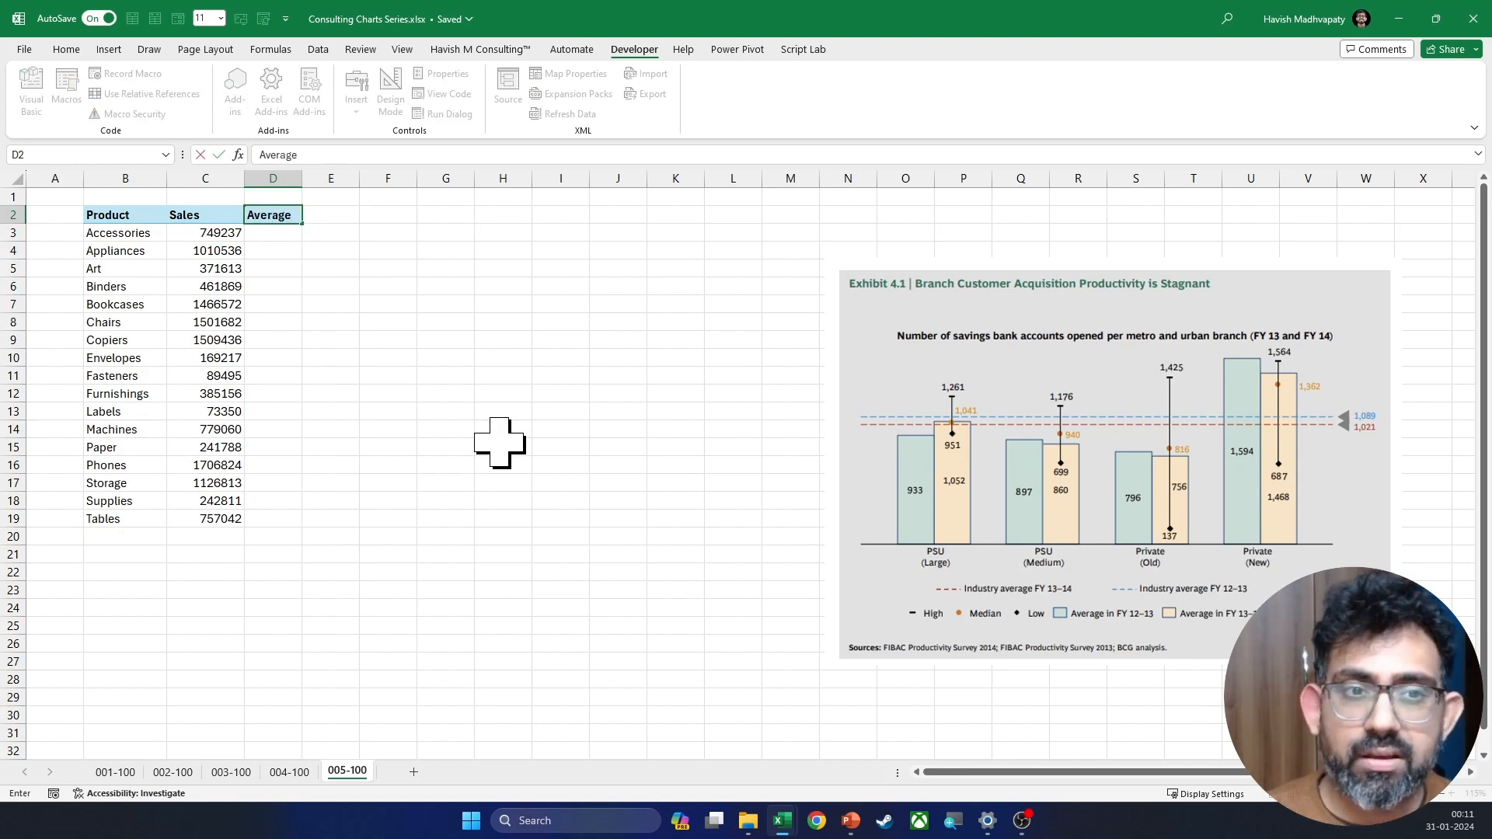
pyautogui.press('Return')
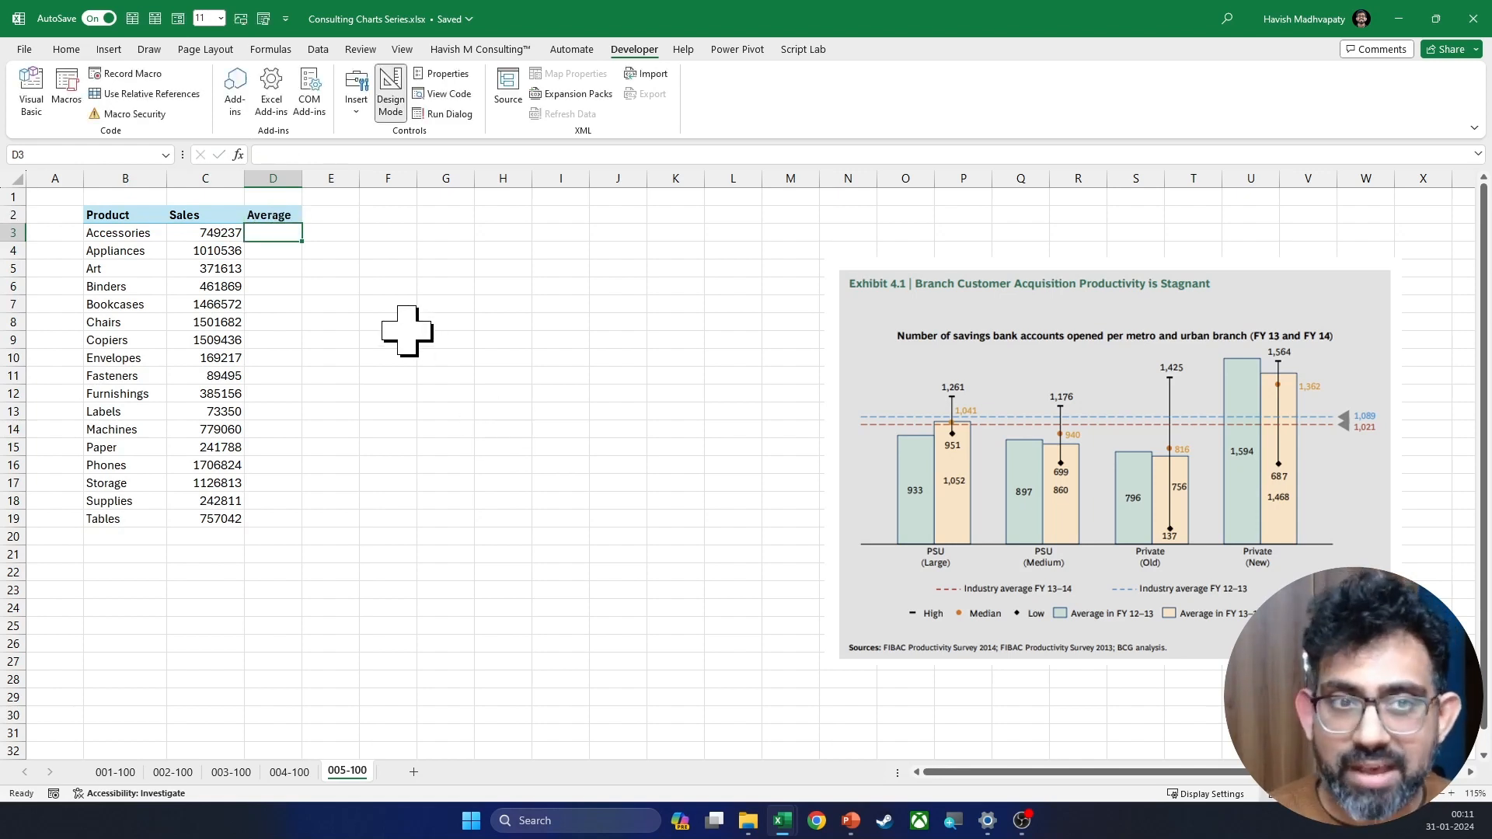
pyautogui.doubleClick(303, 178)
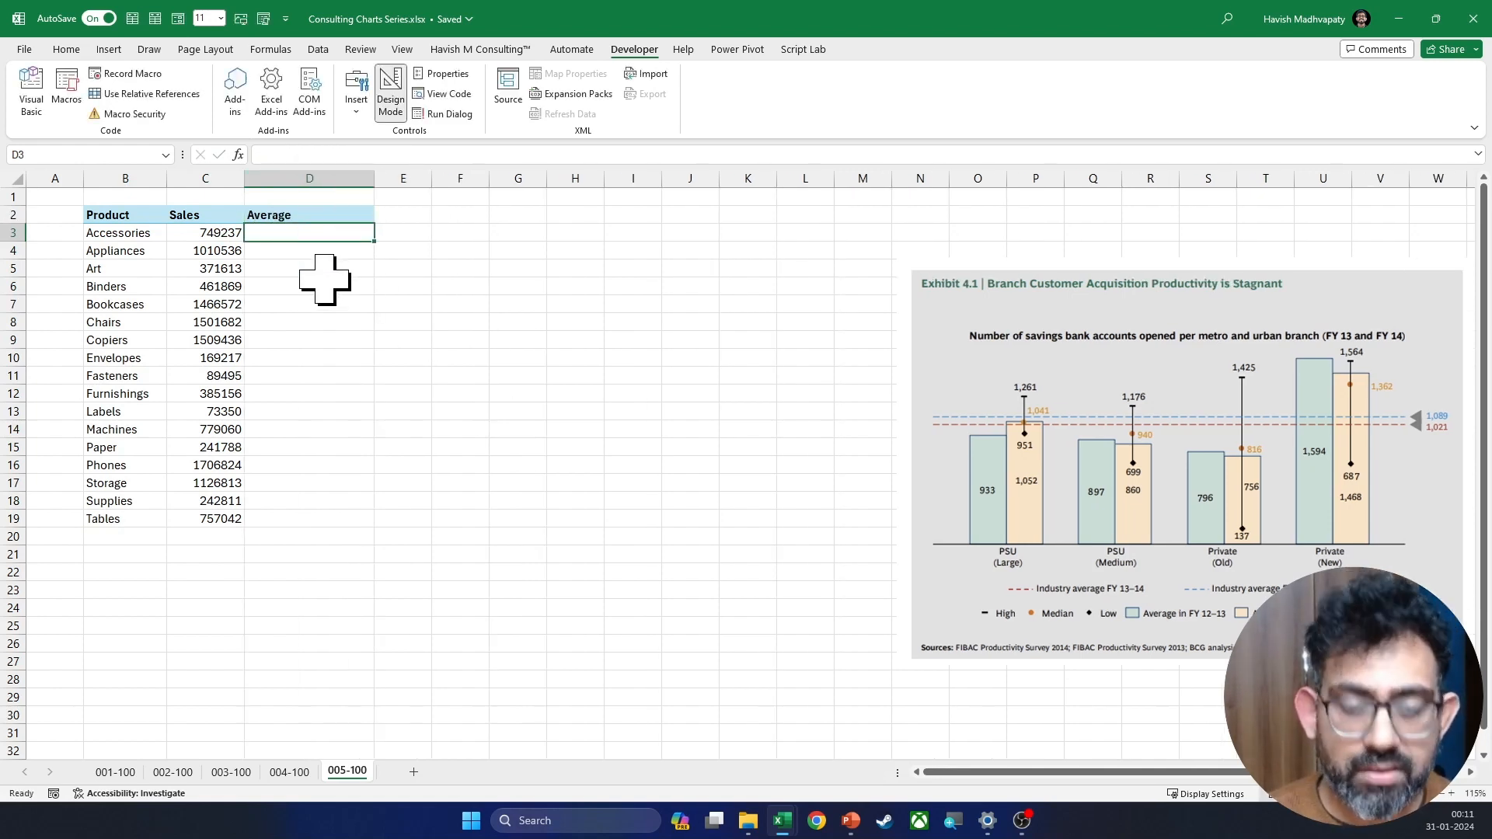
# Step: Enter the formula =AVERAGE($C$3:$C$19) in D3 to average all product sales with absolute references
pyautogui.write('=aver')
pyautogui.press('Tab')
pyautogui.press('Left')
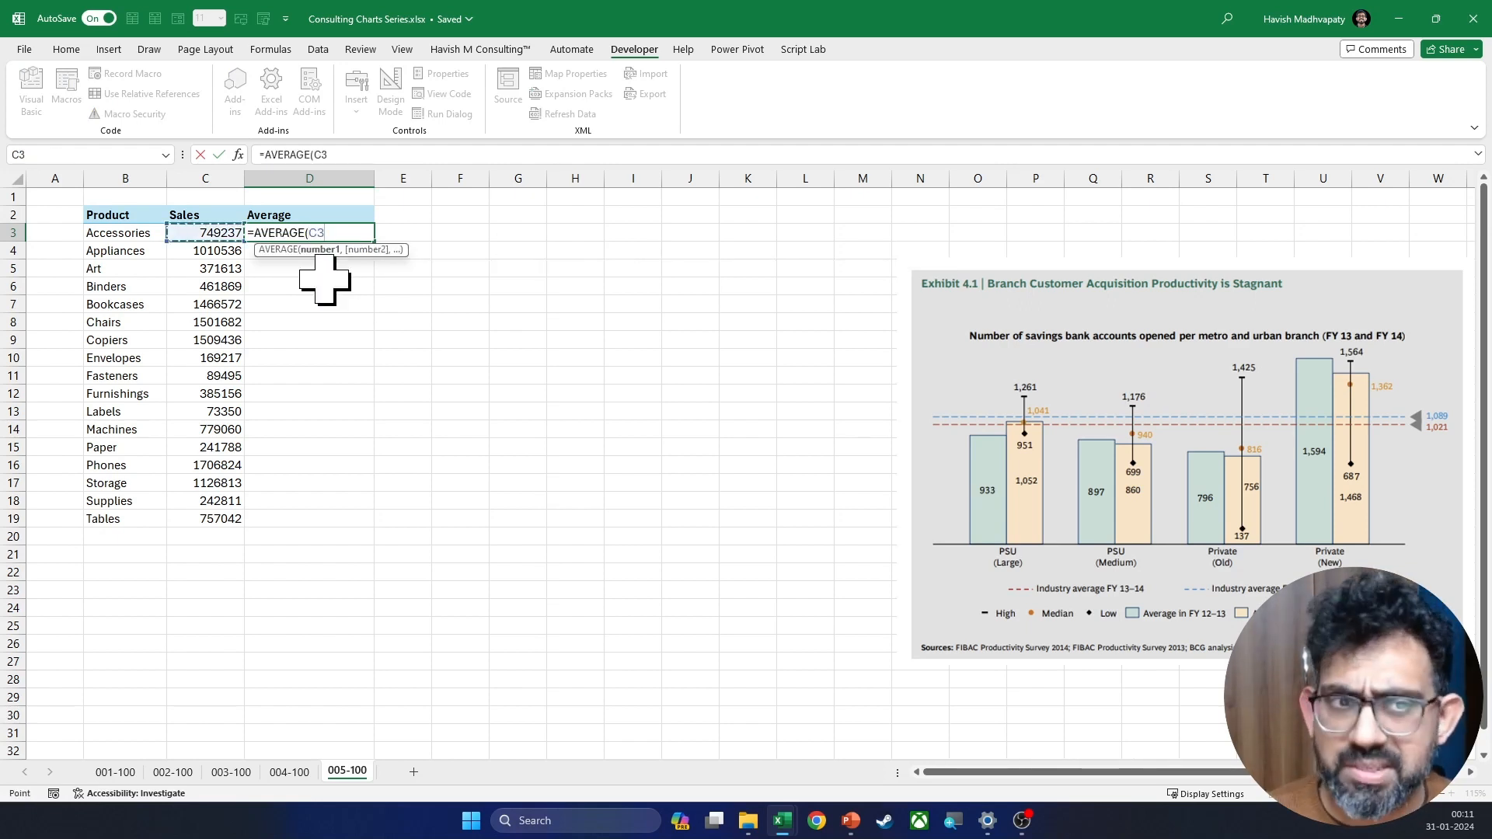
pyautogui.hotkey('ctrl', 'shift', 'Down')
pyautogui.press('F4')
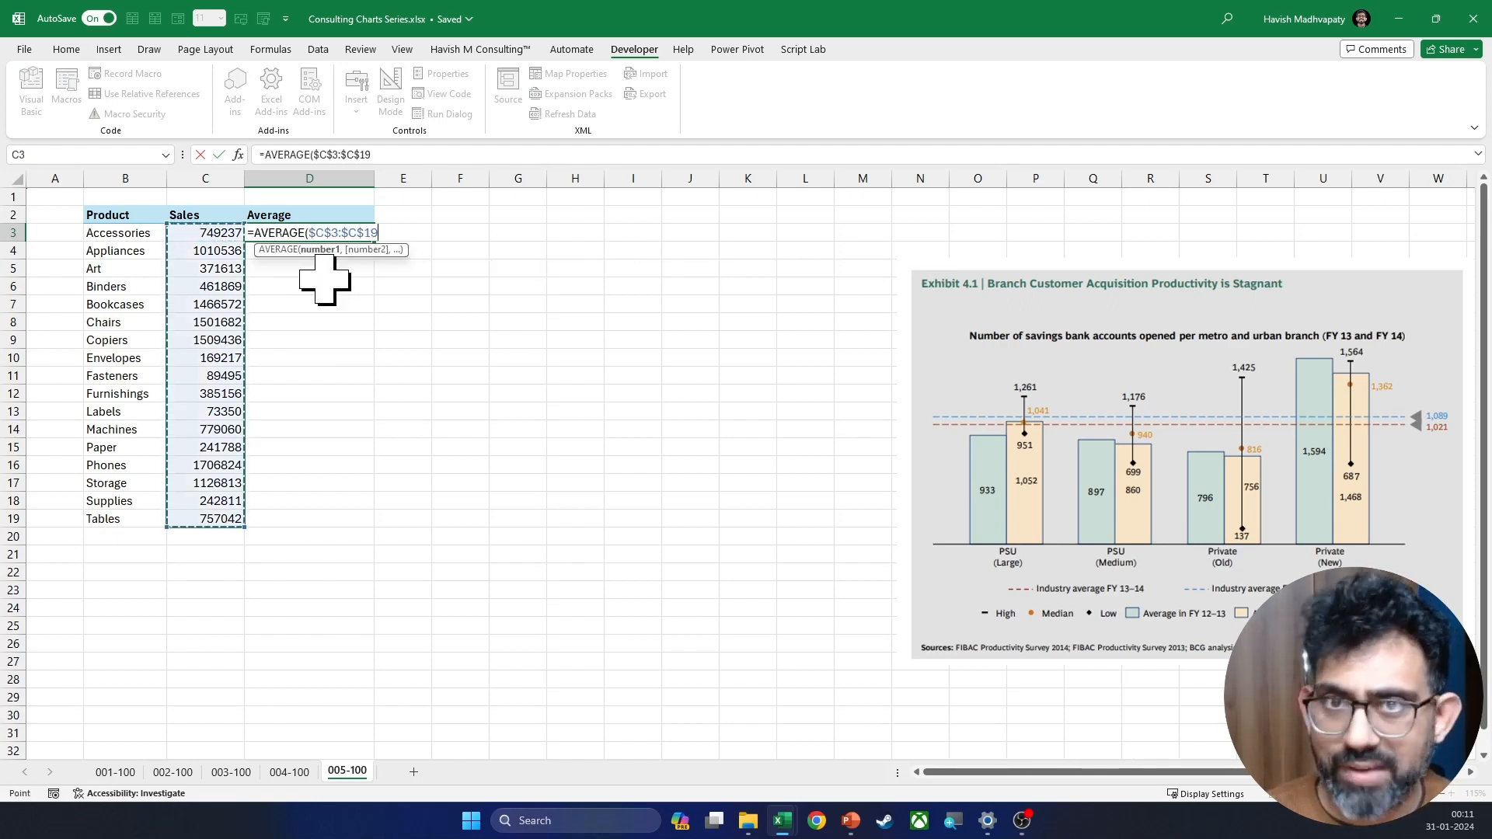
pyautogui.hotkey('ctrl', 'Return')
# Step: Fill the average formula from D3 down through D19
pyautogui.hotkey('shift', 'Down')
pyautogui.hotkey('shift', 'Down')
pyautogui.hotkey('shift', 'Down')
pyautogui.hotkey('shift', 'Down')
pyautogui.hotkey('shift', 'Down')
pyautogui.hotkey('shift', 'Down')
pyautogui.hotkey('shift', 'Down')
pyautogui.hotkey('shift', 'Down')
pyautogui.hotkey('shift', 'Down')
pyautogui.hotkey('shift', 'Down')
pyautogui.hotkey('shift', 'Down')
pyautogui.hotkey('shift', 'Down')
pyautogui.hotkey('shift', 'Down')
pyautogui.hotkey('shift', 'Down')
pyautogui.hotkey('shift', 'Down')
pyautogui.hotkey('shift', 'Down')
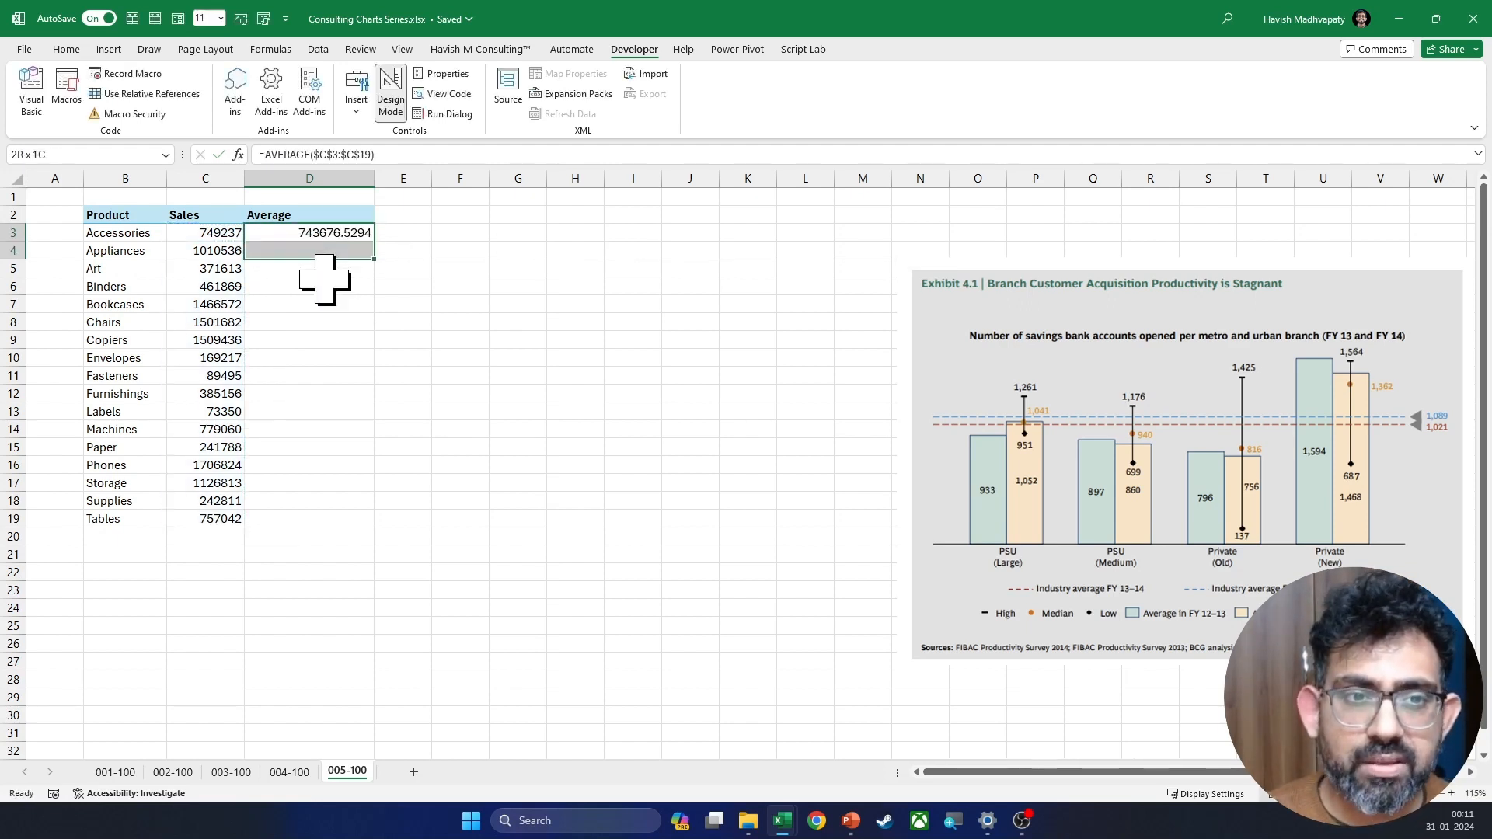
pyautogui.hotkey('ctrl', 'd')
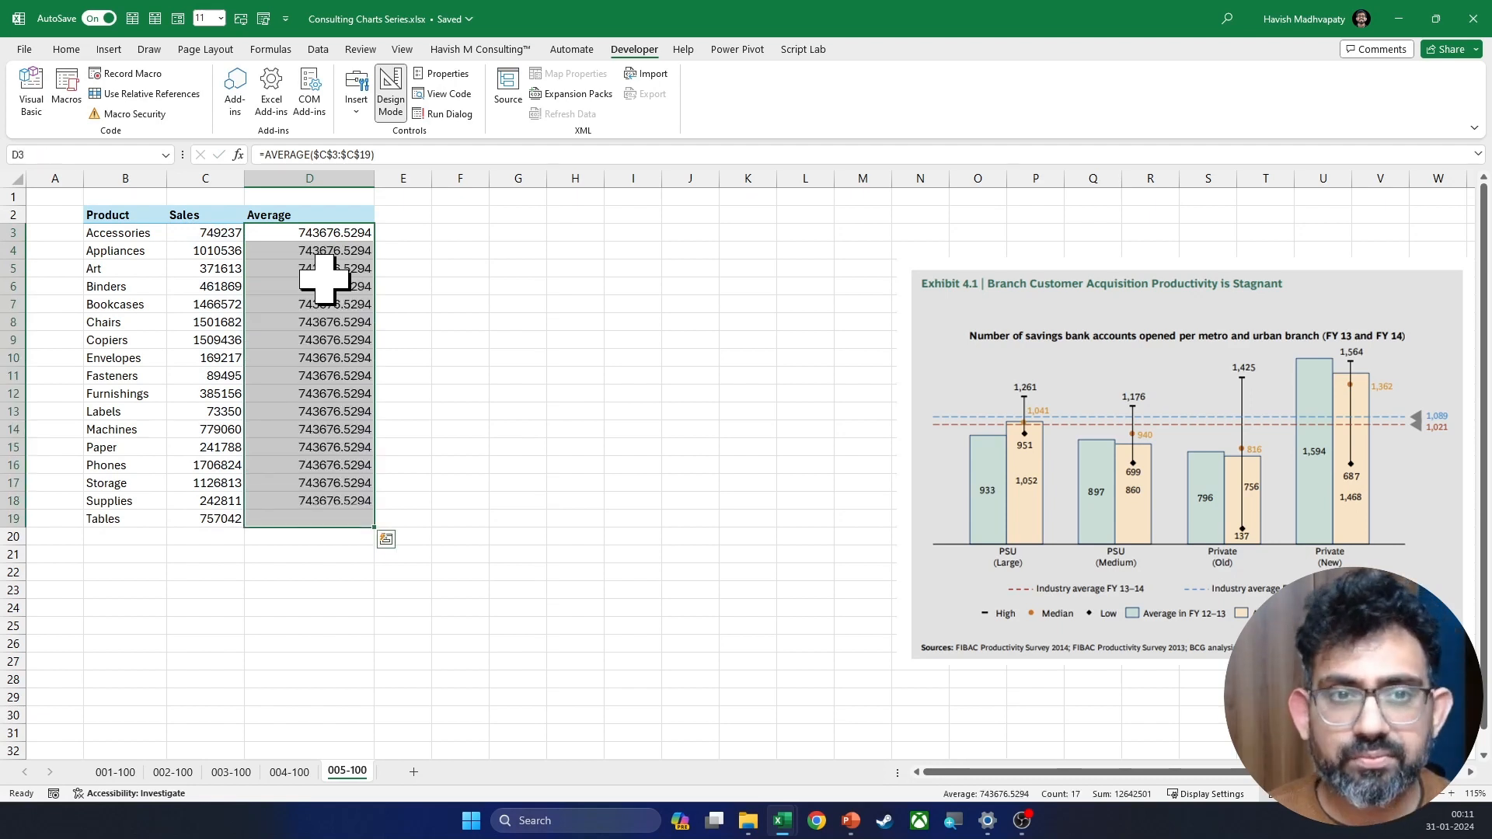
# Step: Format the Average values in D3:D19 with no decimal places and narrow column D
pyautogui.click(72, 51)
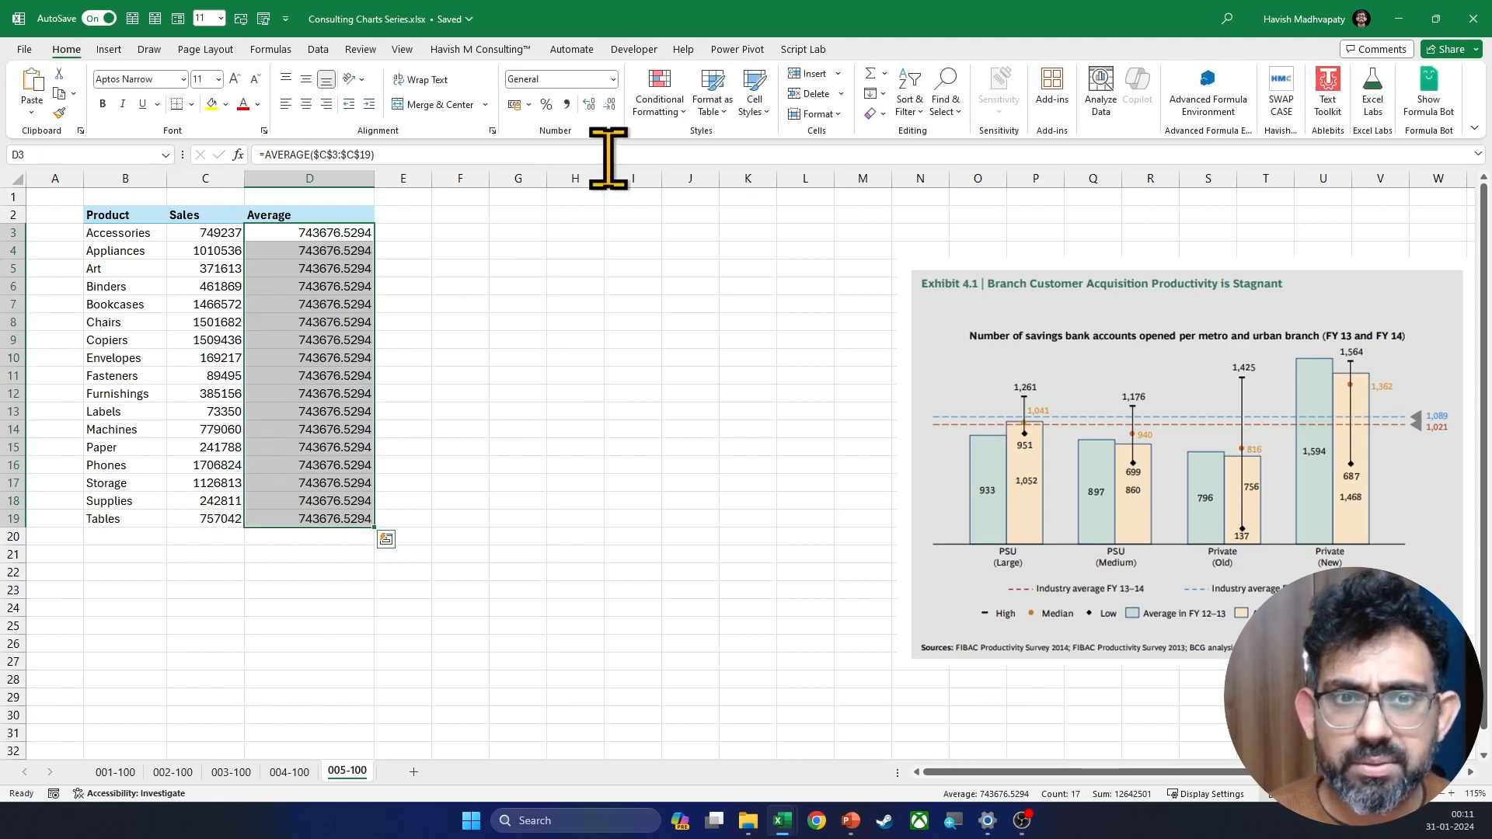
pyautogui.click(609, 104)
pyautogui.click(609, 104)
pyautogui.click(609, 104)
pyautogui.click(610, 104)
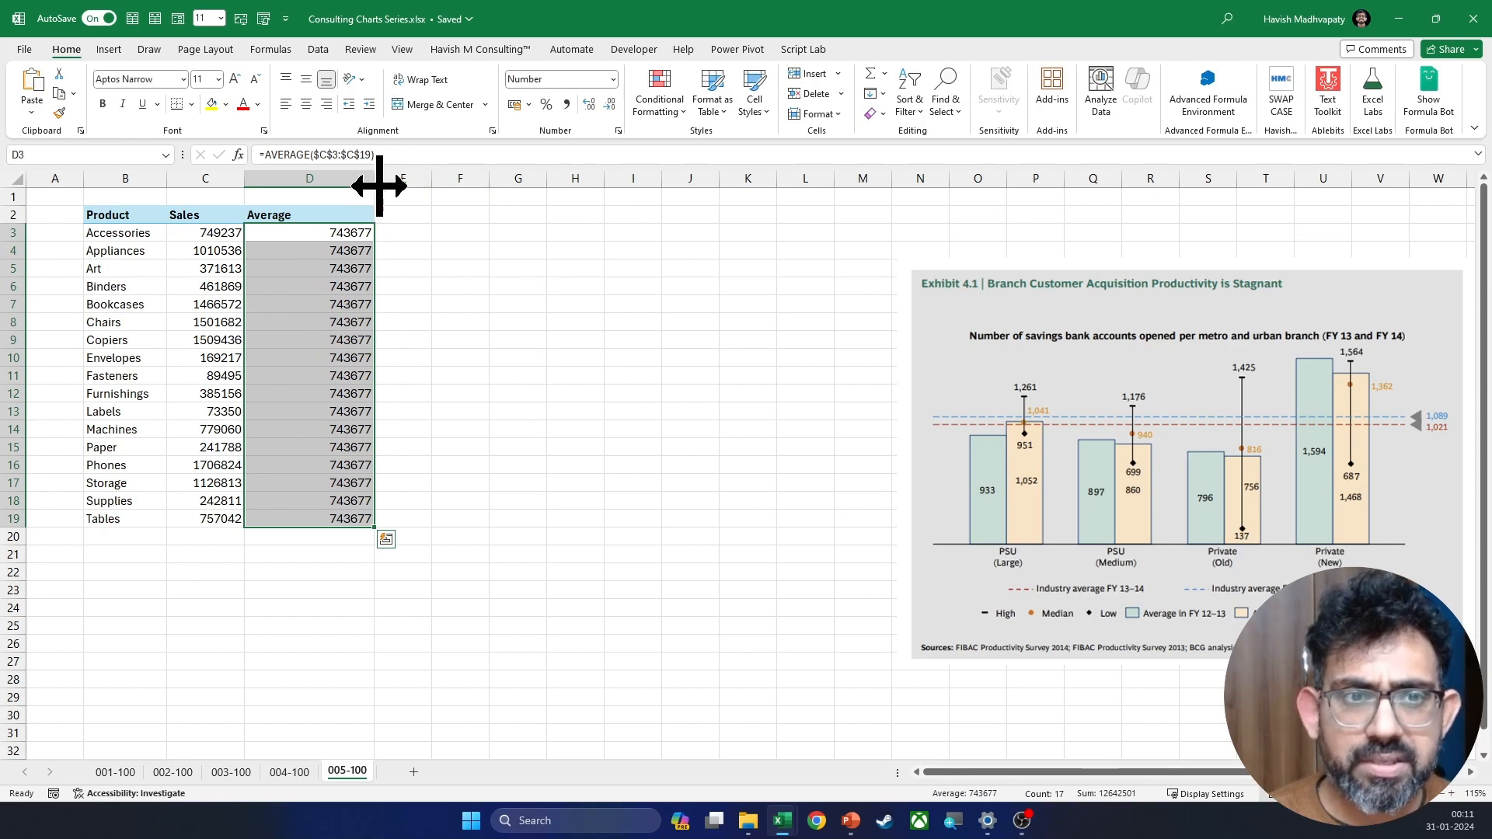
pyautogui.moveTo(380, 187); pyautogui.dragTo(325, 194)
pyautogui.click(307, 233)
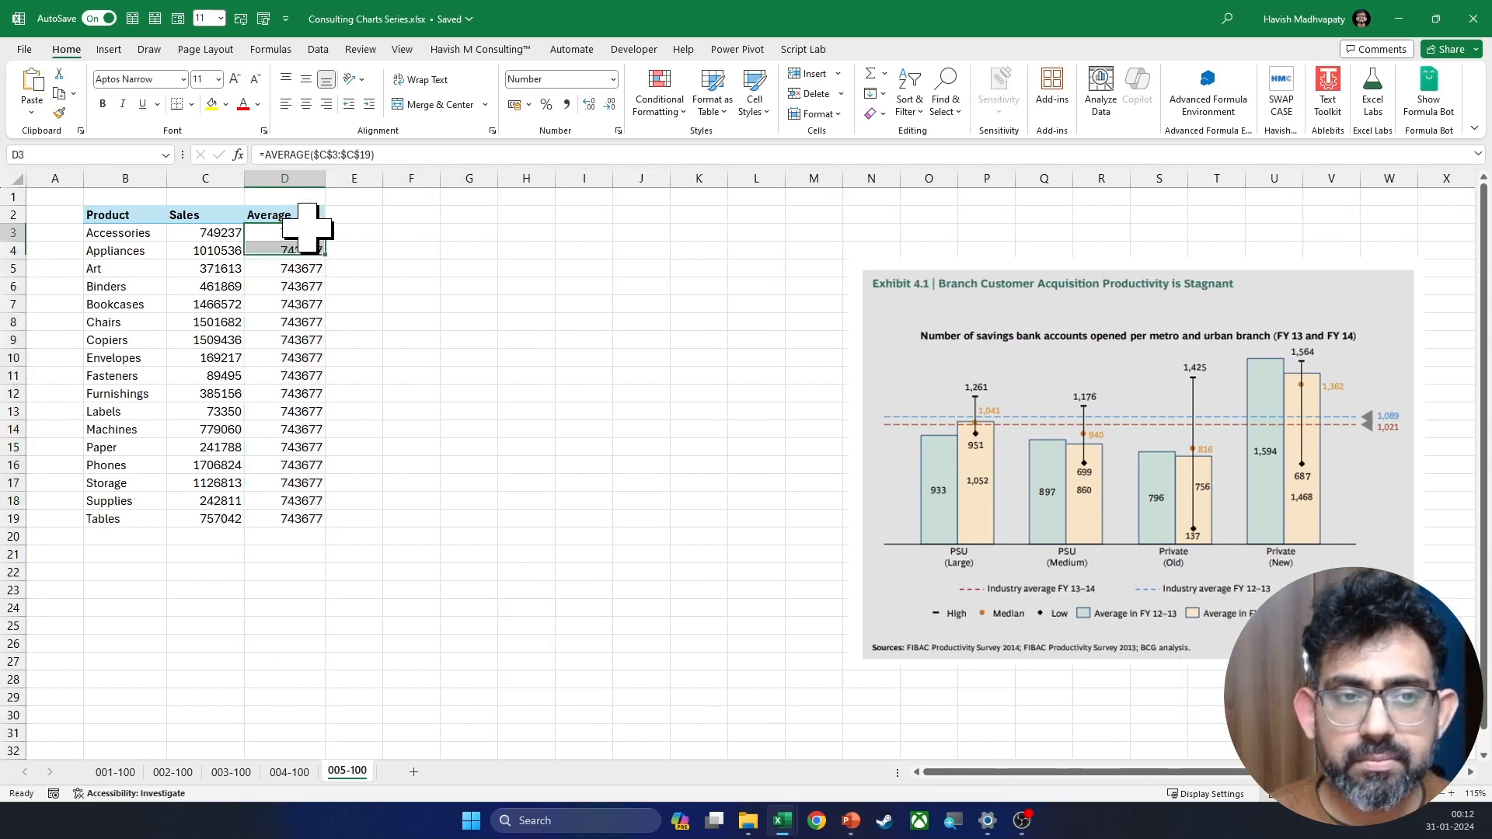
# Step: Enter the header "Constant" in E2 and widen column E
pyautogui.click(365, 209)
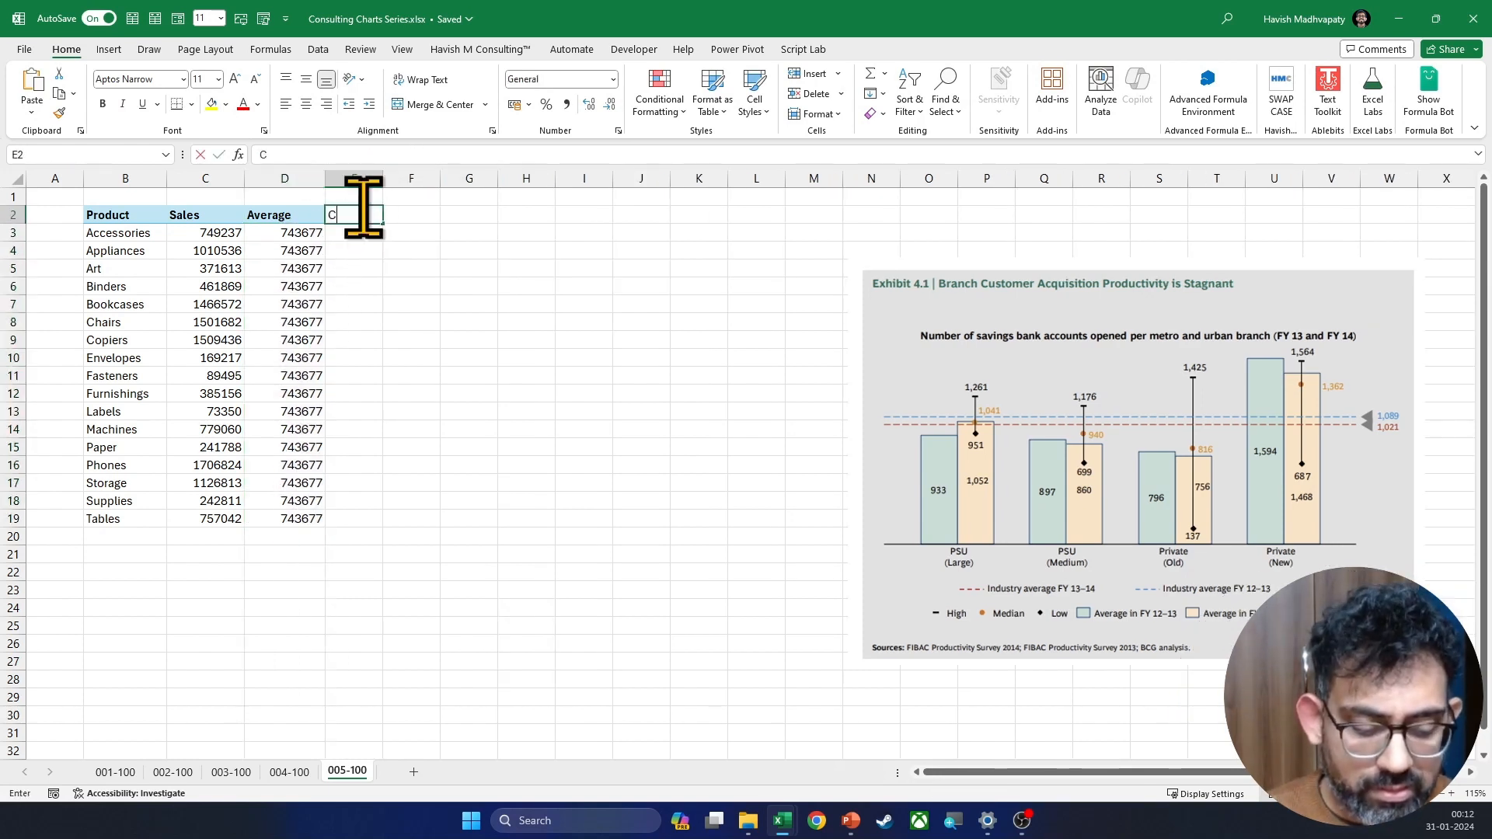
pyautogui.write('Constant')
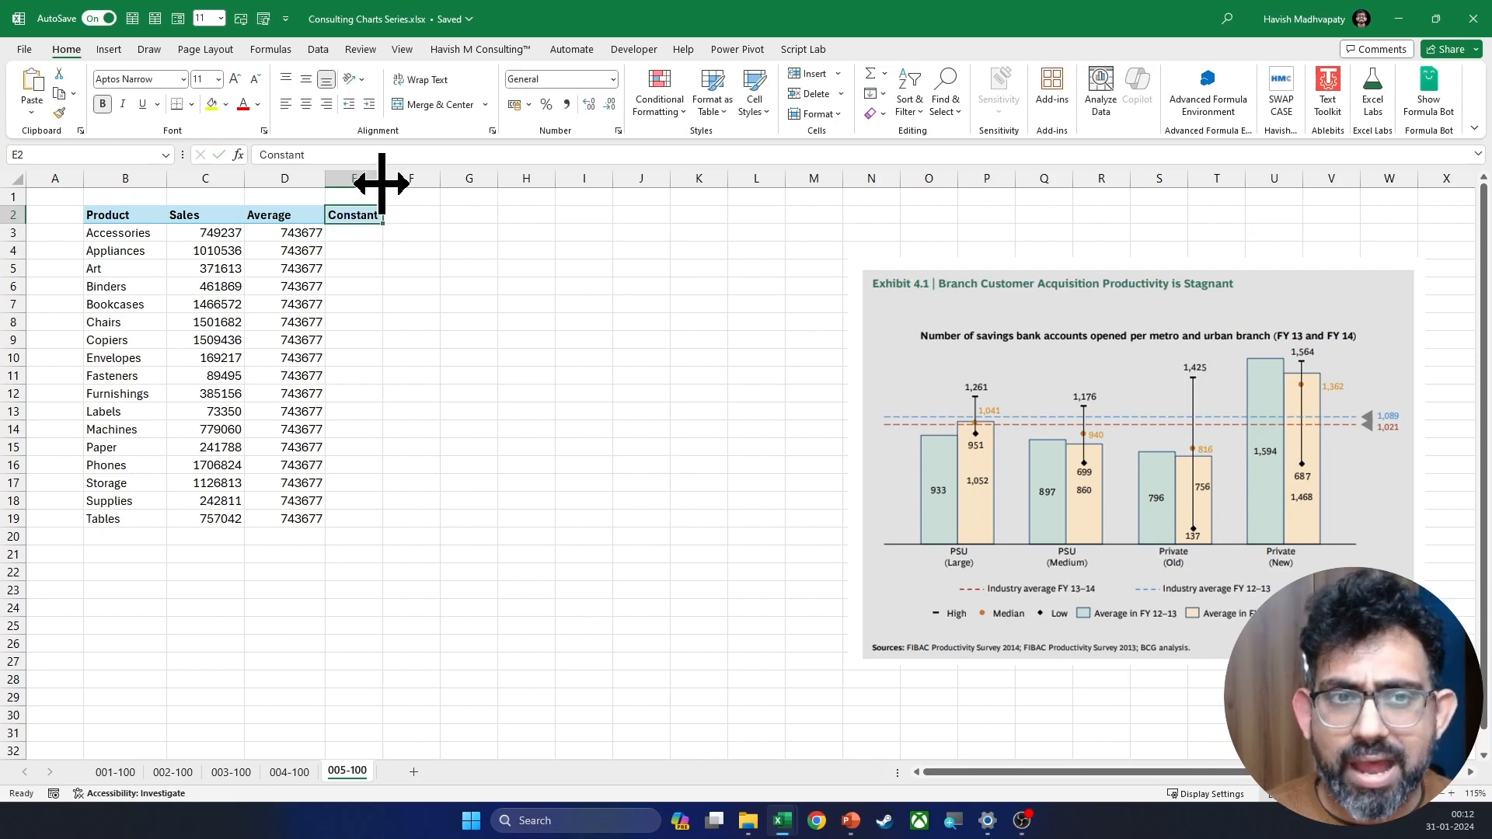
pyautogui.moveTo(384, 183); pyautogui.dragTo(416, 175)
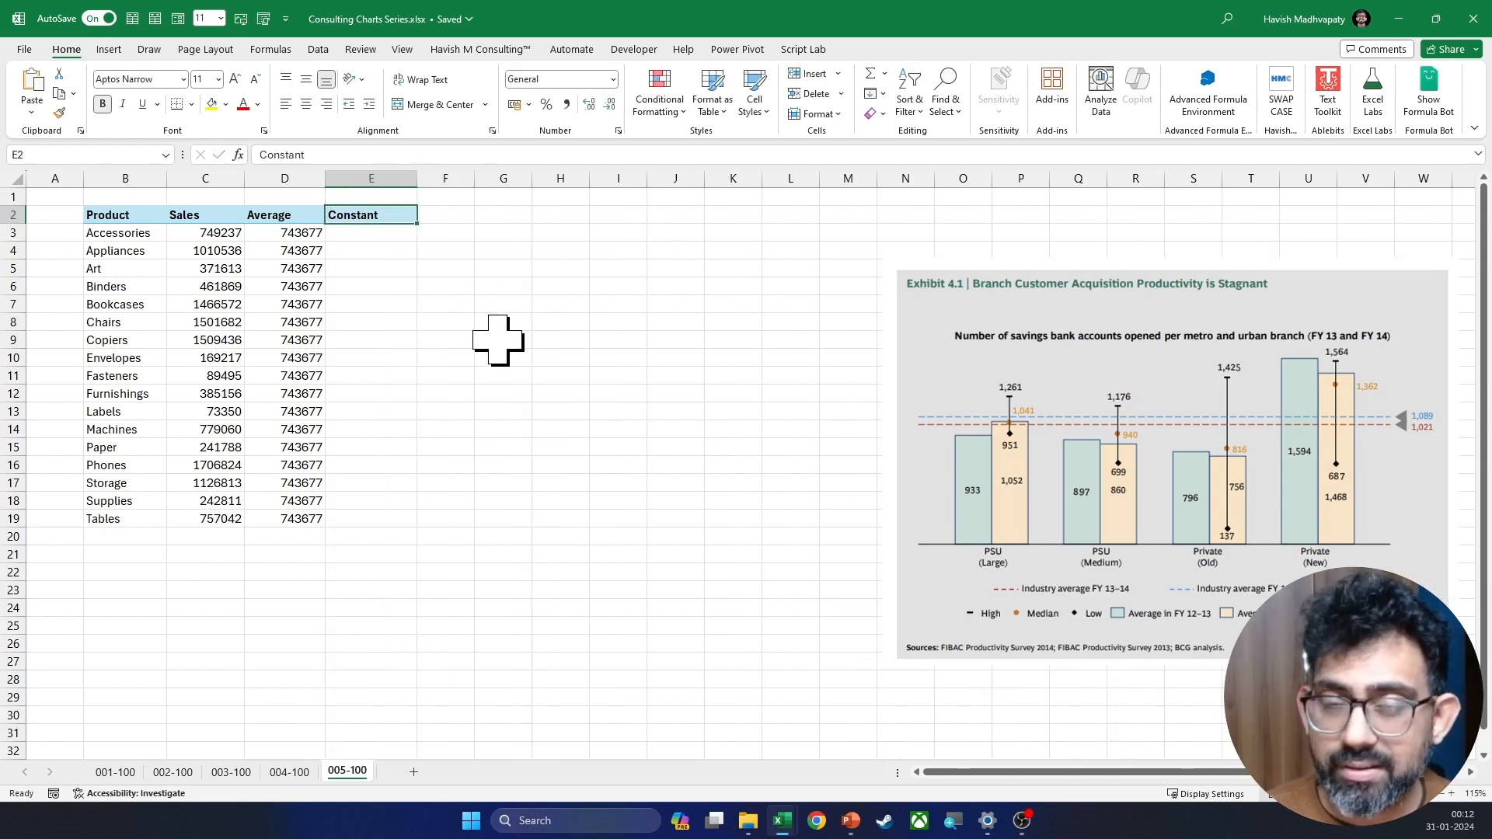
# Step: Copy the Constant header from E2 and paste it into K2
pyautogui.hotkey('ctrl', 'c')
pyautogui.press('Right')
pyautogui.press('Right')
pyautogui.press('Right')
pyautogui.press('Right')
pyautogui.press('Right')
pyautogui.press('Right')
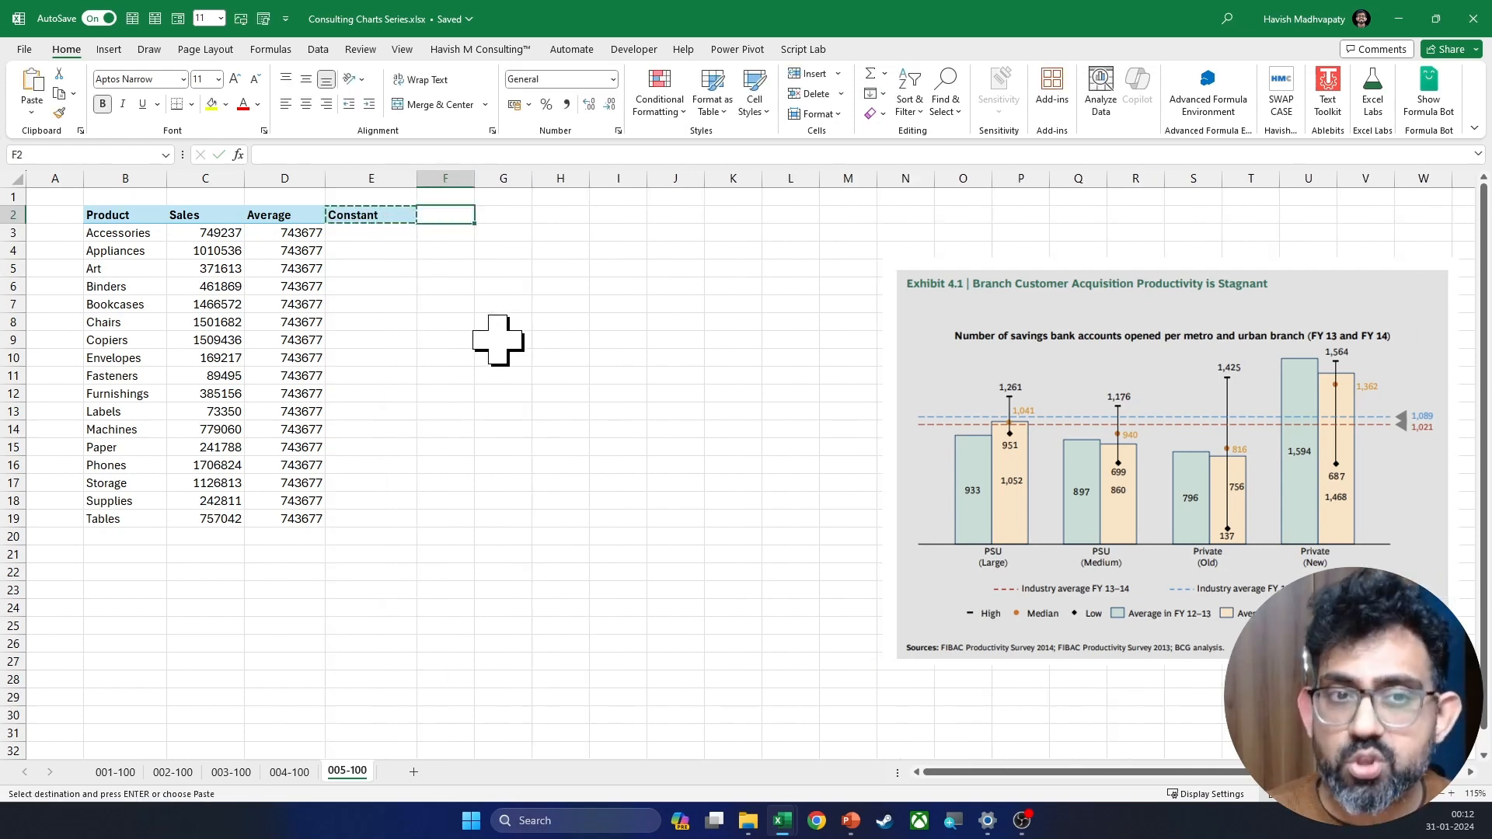
pyautogui.hotkey('ctrl', 'v')
# Step: Add list data validation to L2 with the source values 50000,150000,500000,1250000,1500000
pyautogui.press('Right')
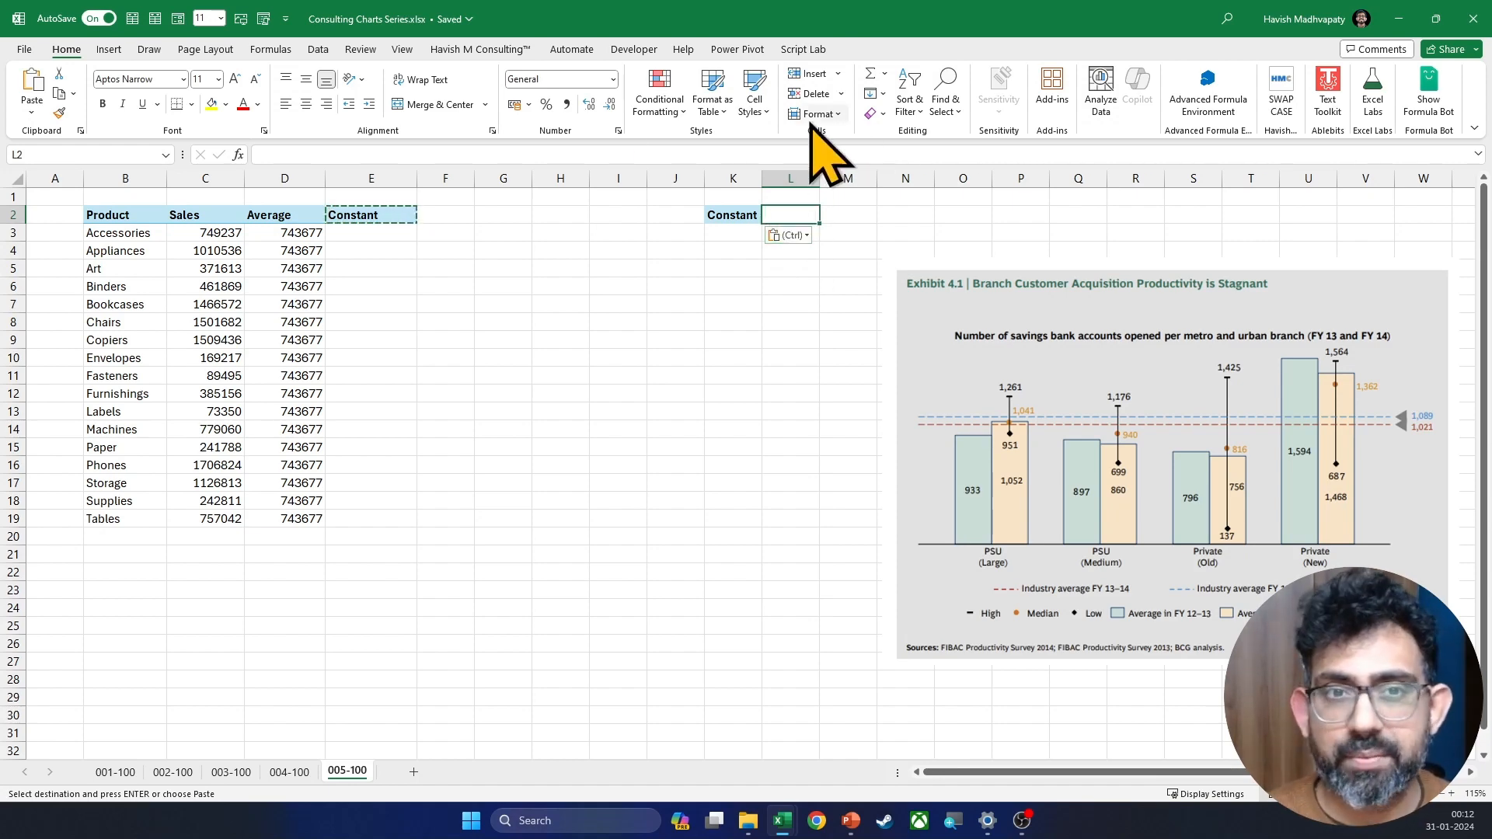
pyautogui.click(319, 49)
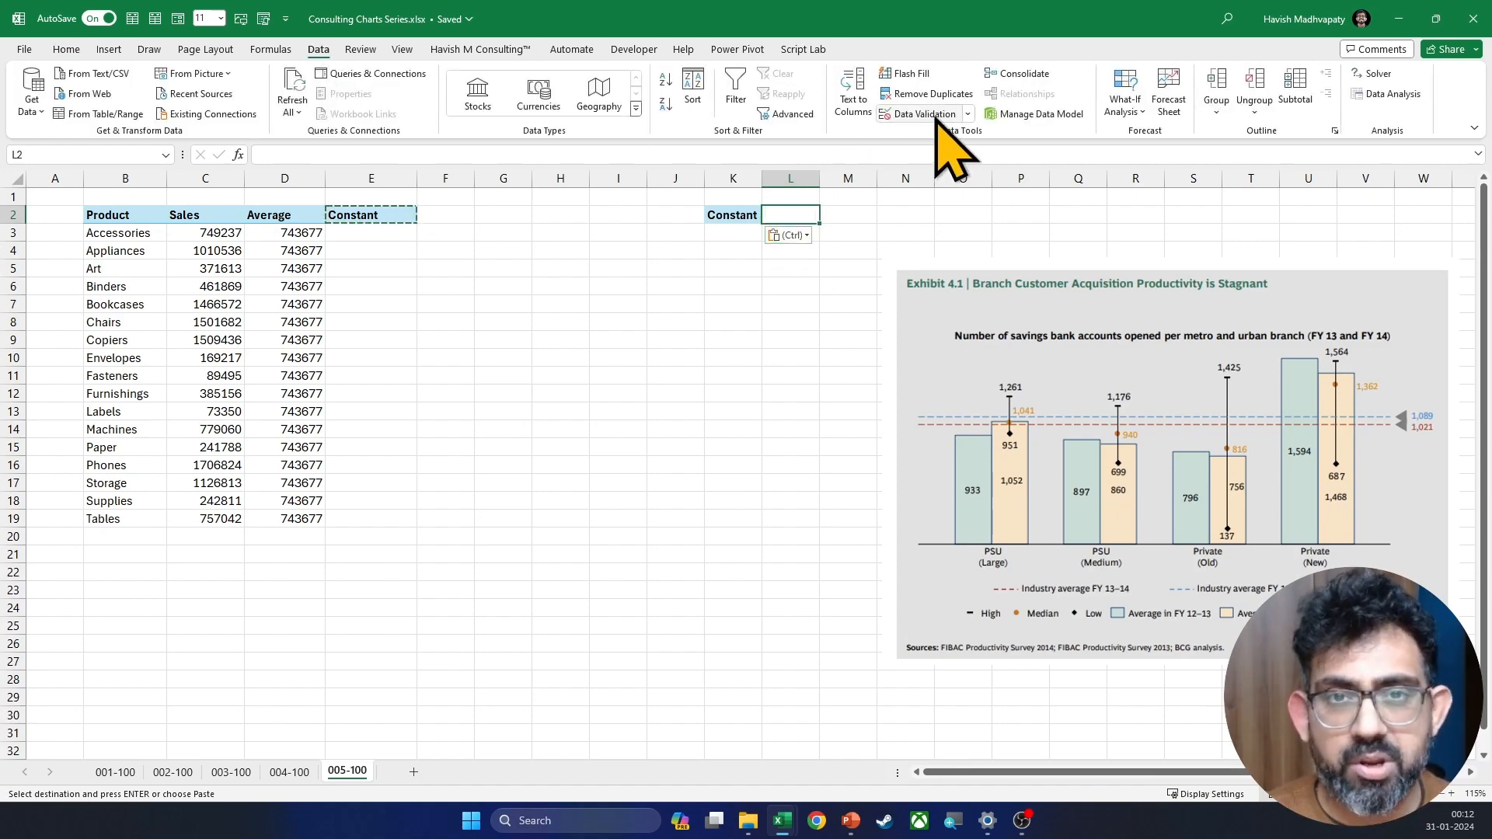
pyautogui.click(932, 114)
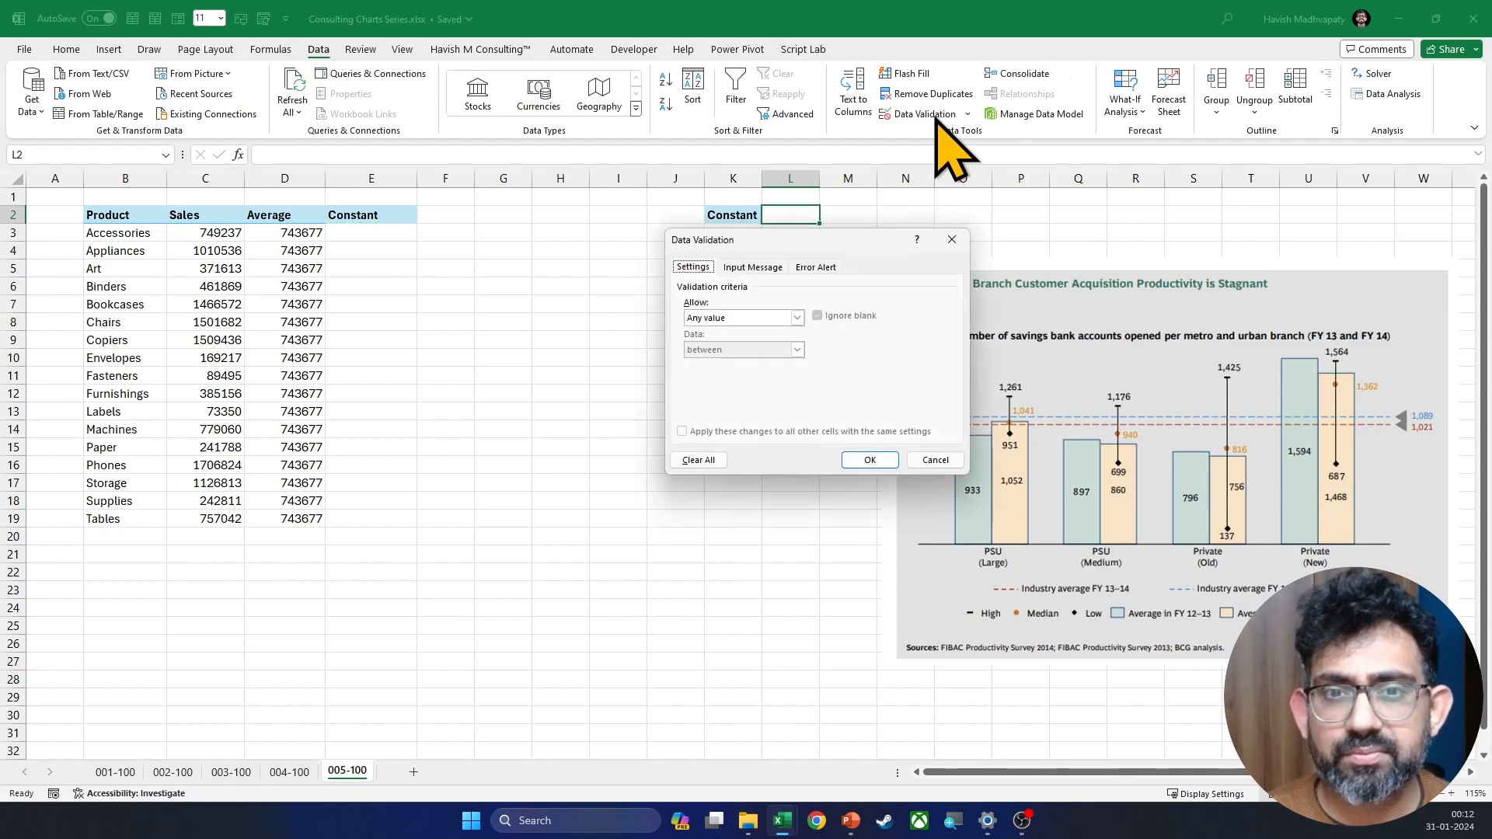
pyautogui.click(765, 317)
pyautogui.click(731, 363)
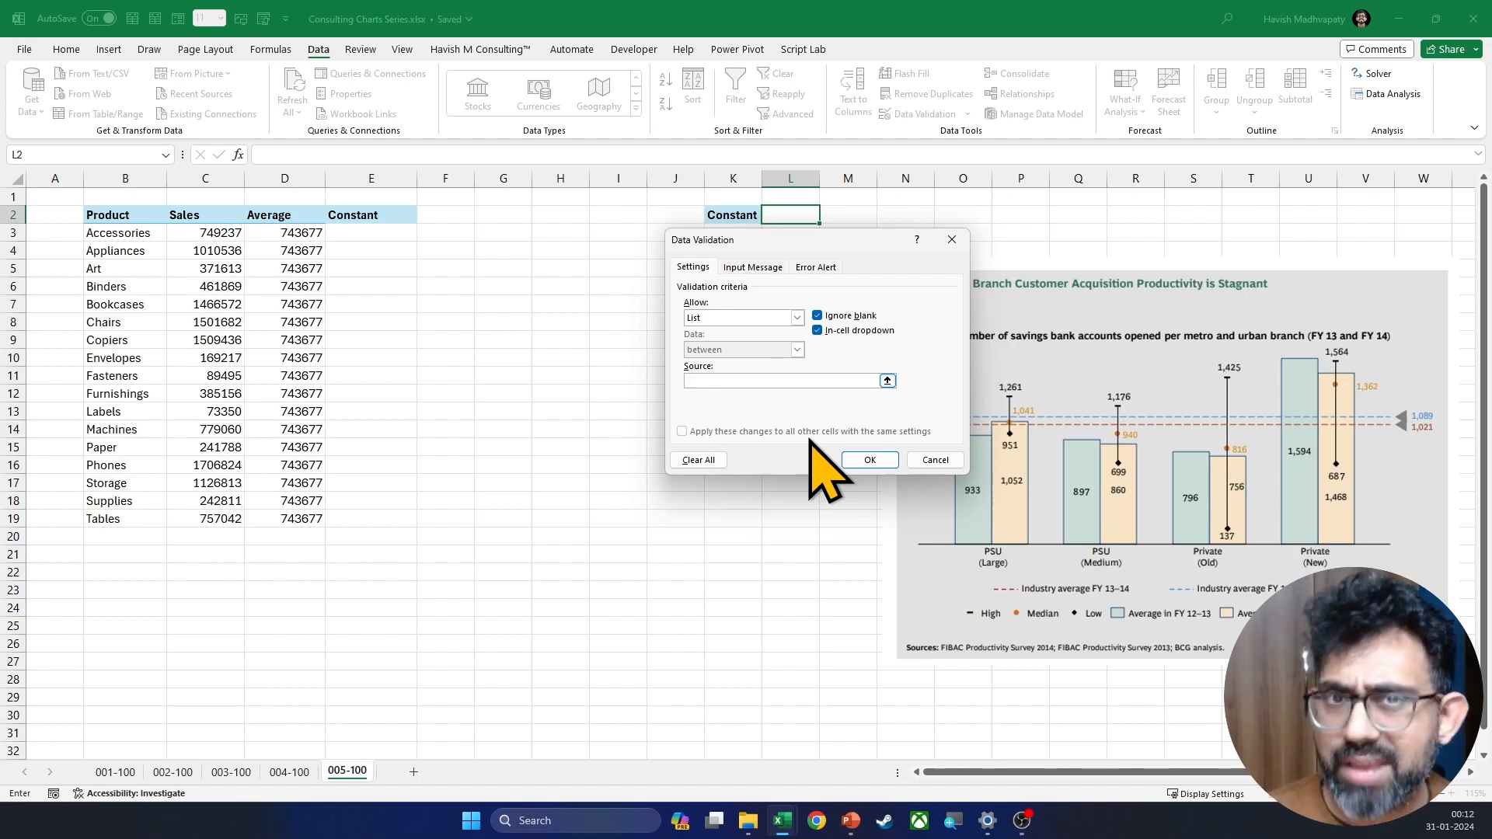
pyautogui.write('50000')
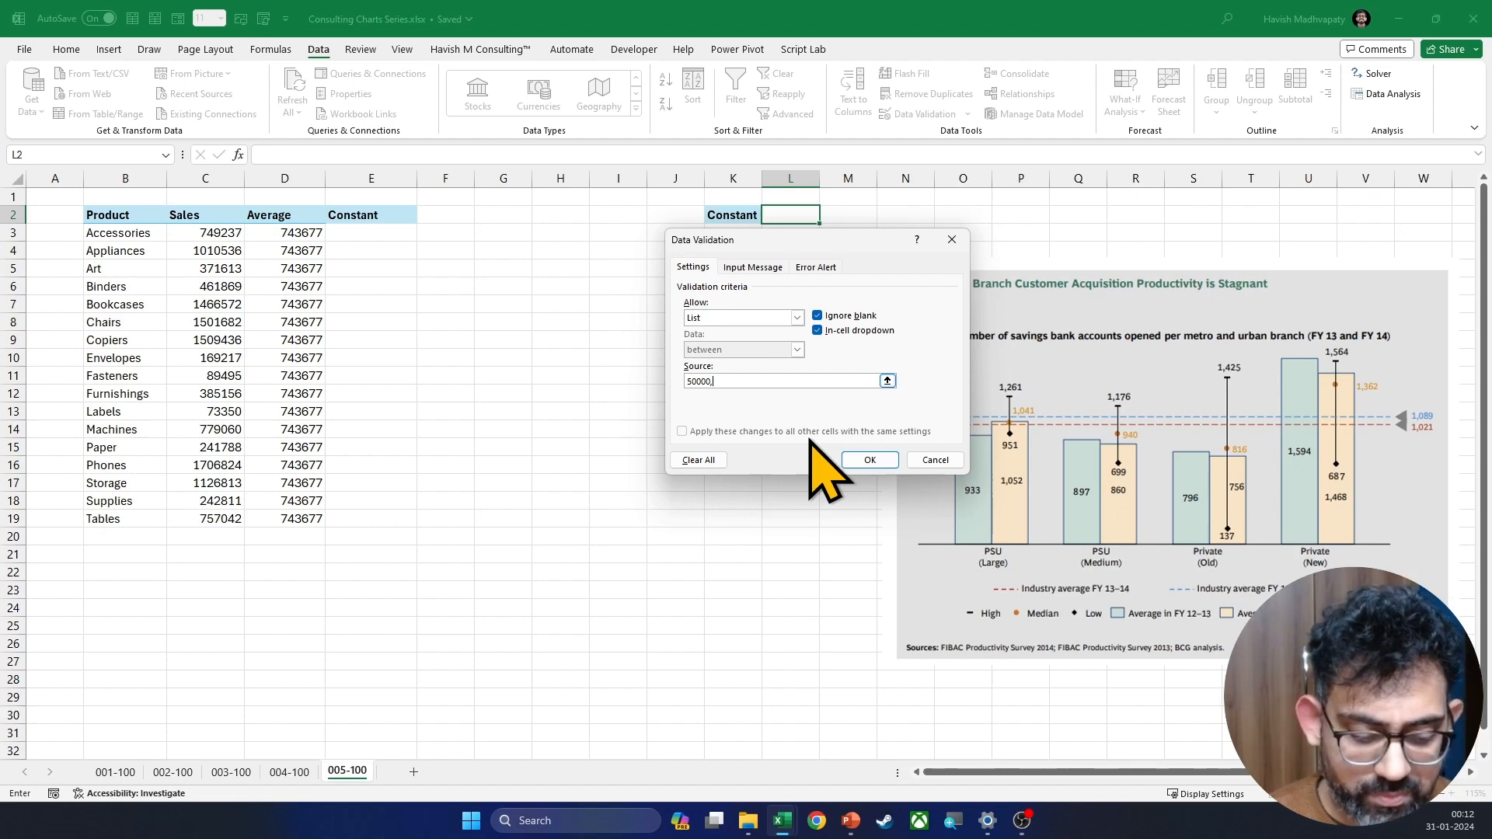
pyautogui.write(',1')
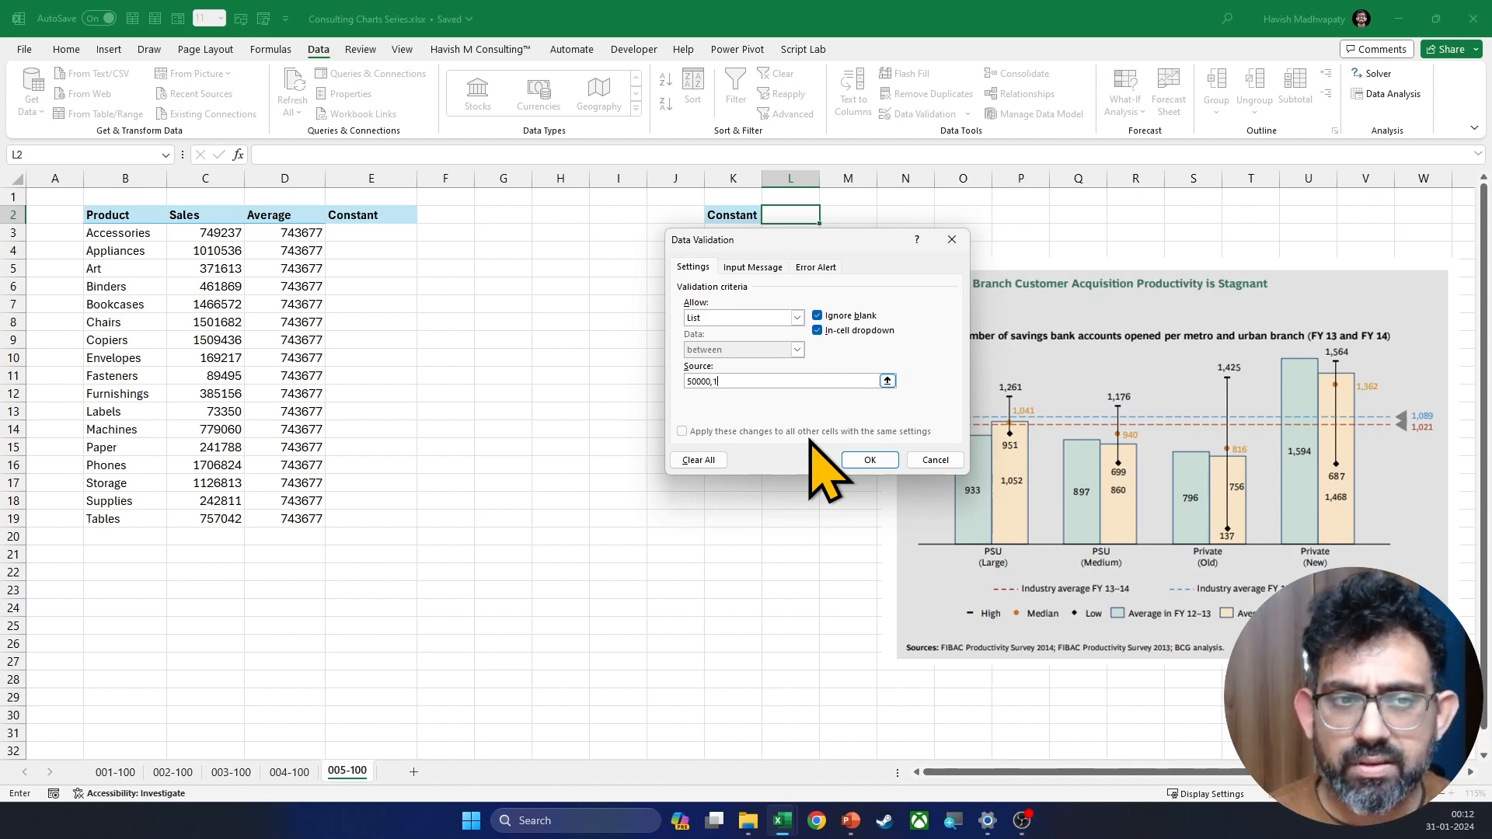
pyautogui.write('50000,')
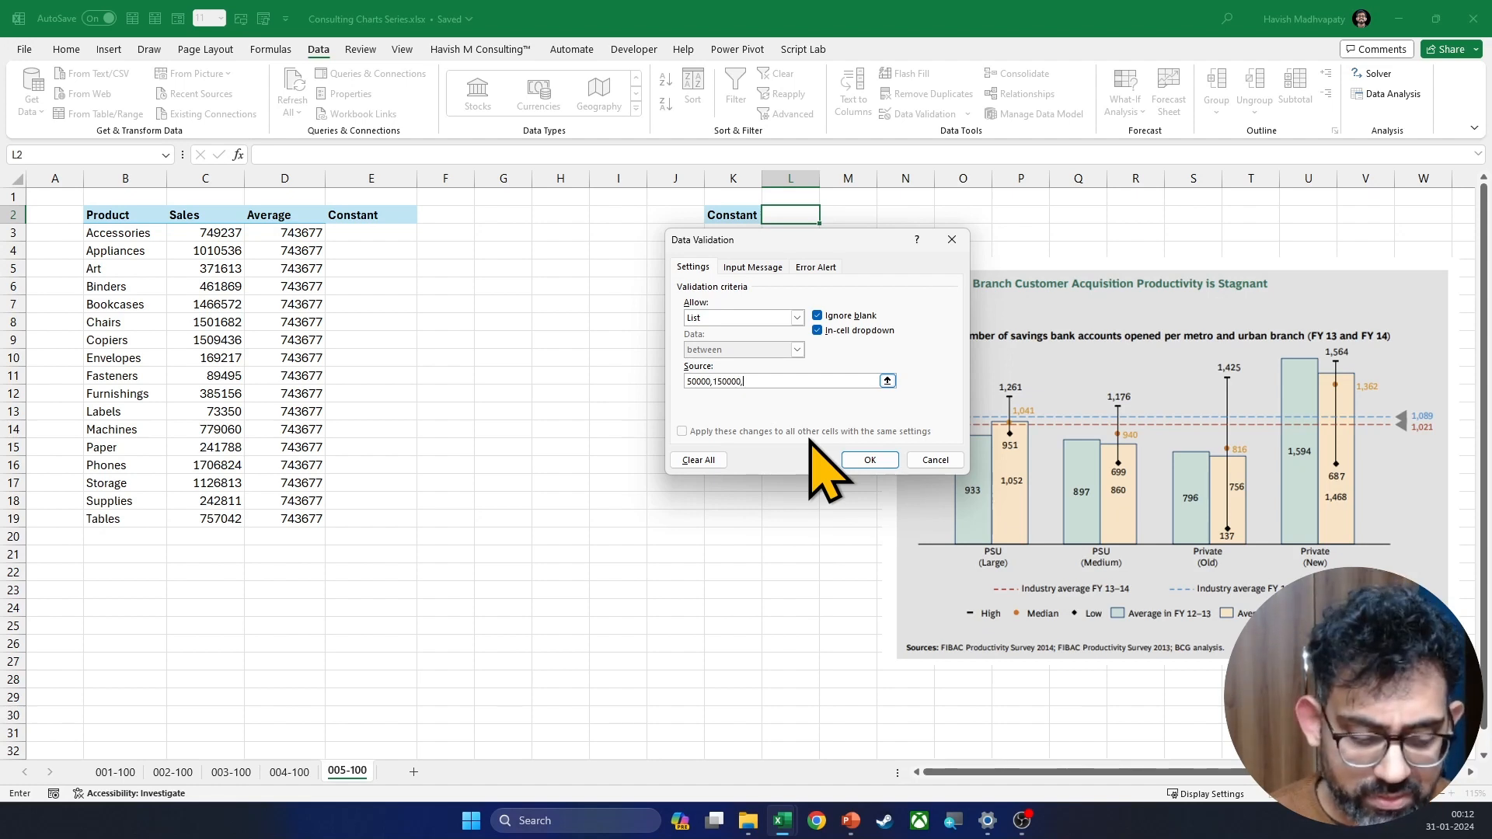
pyautogui.write('500000')
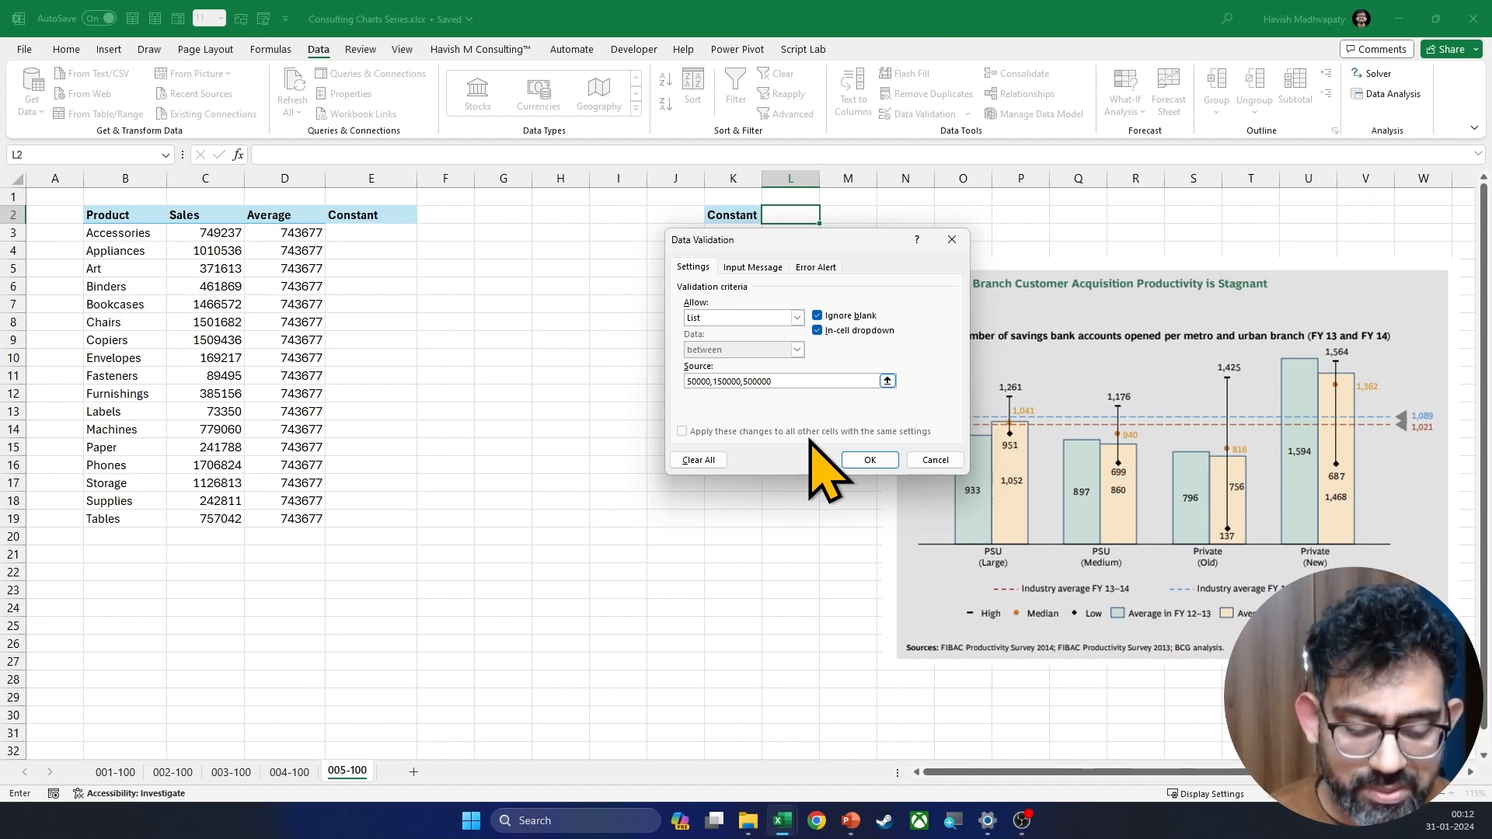
pyautogui.write(',')
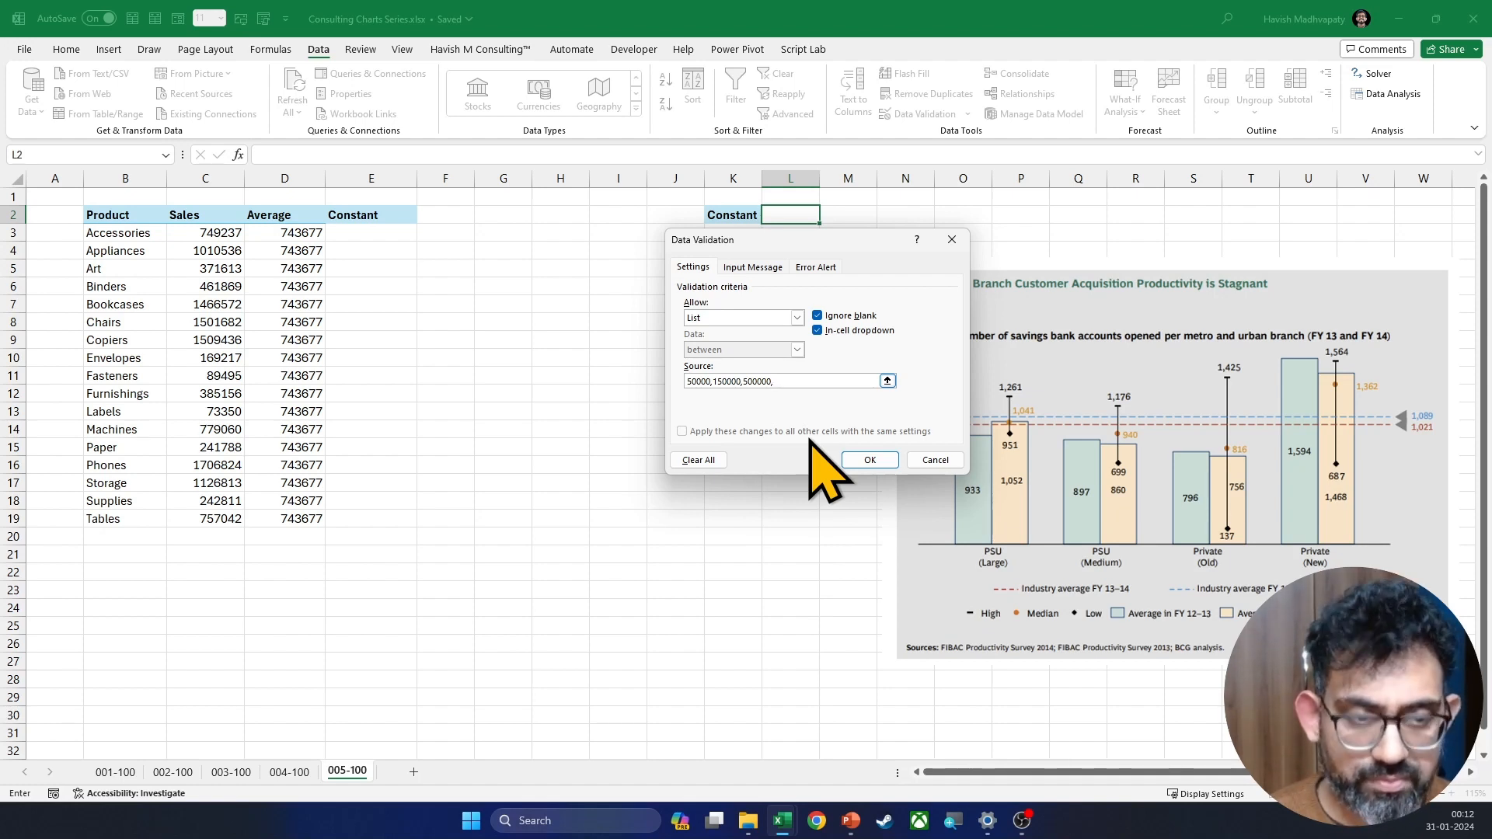
pyautogui.write('1250000')
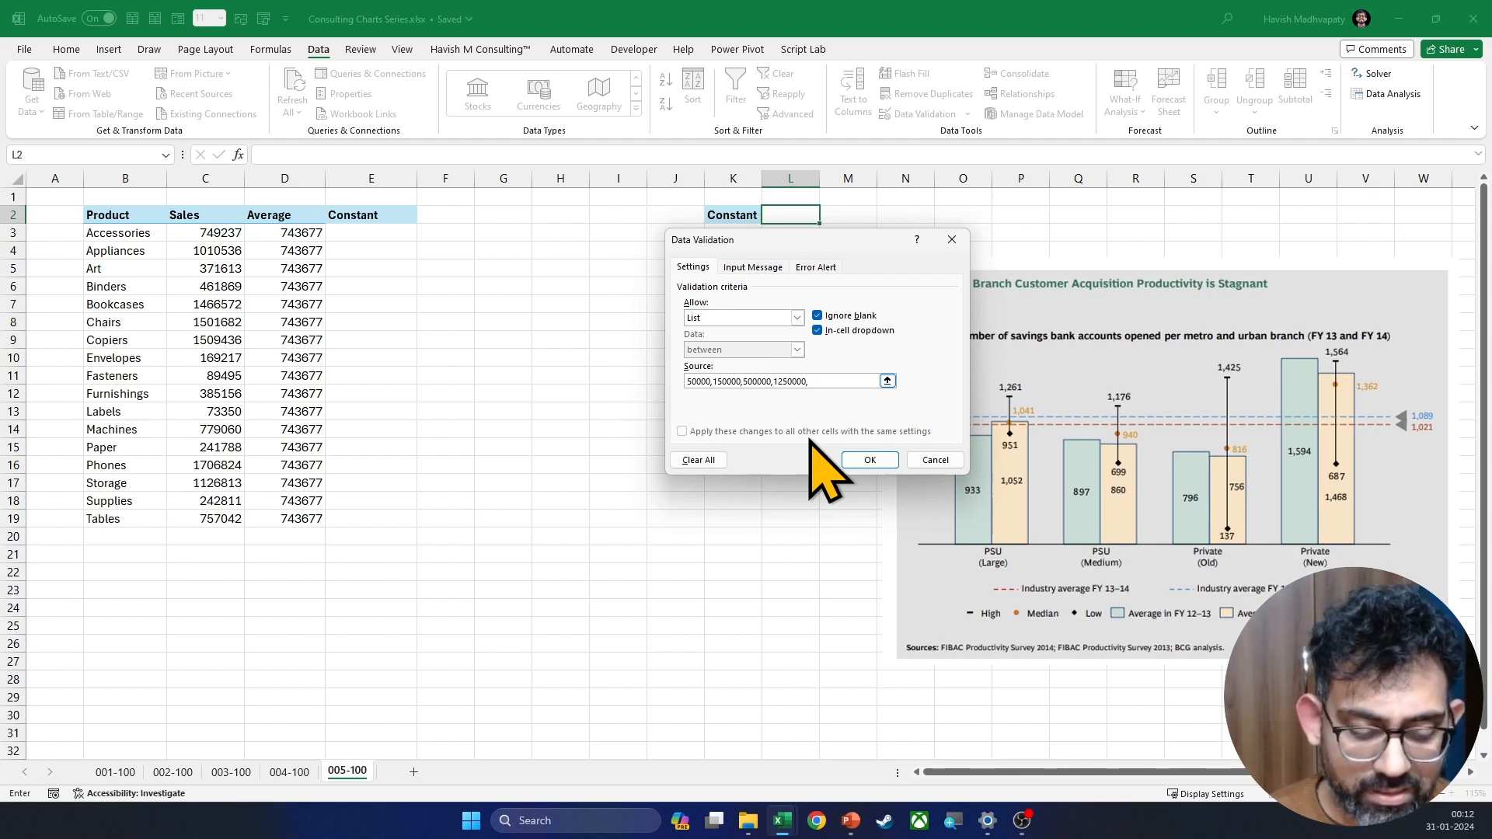
pyautogui.write(',1500000')
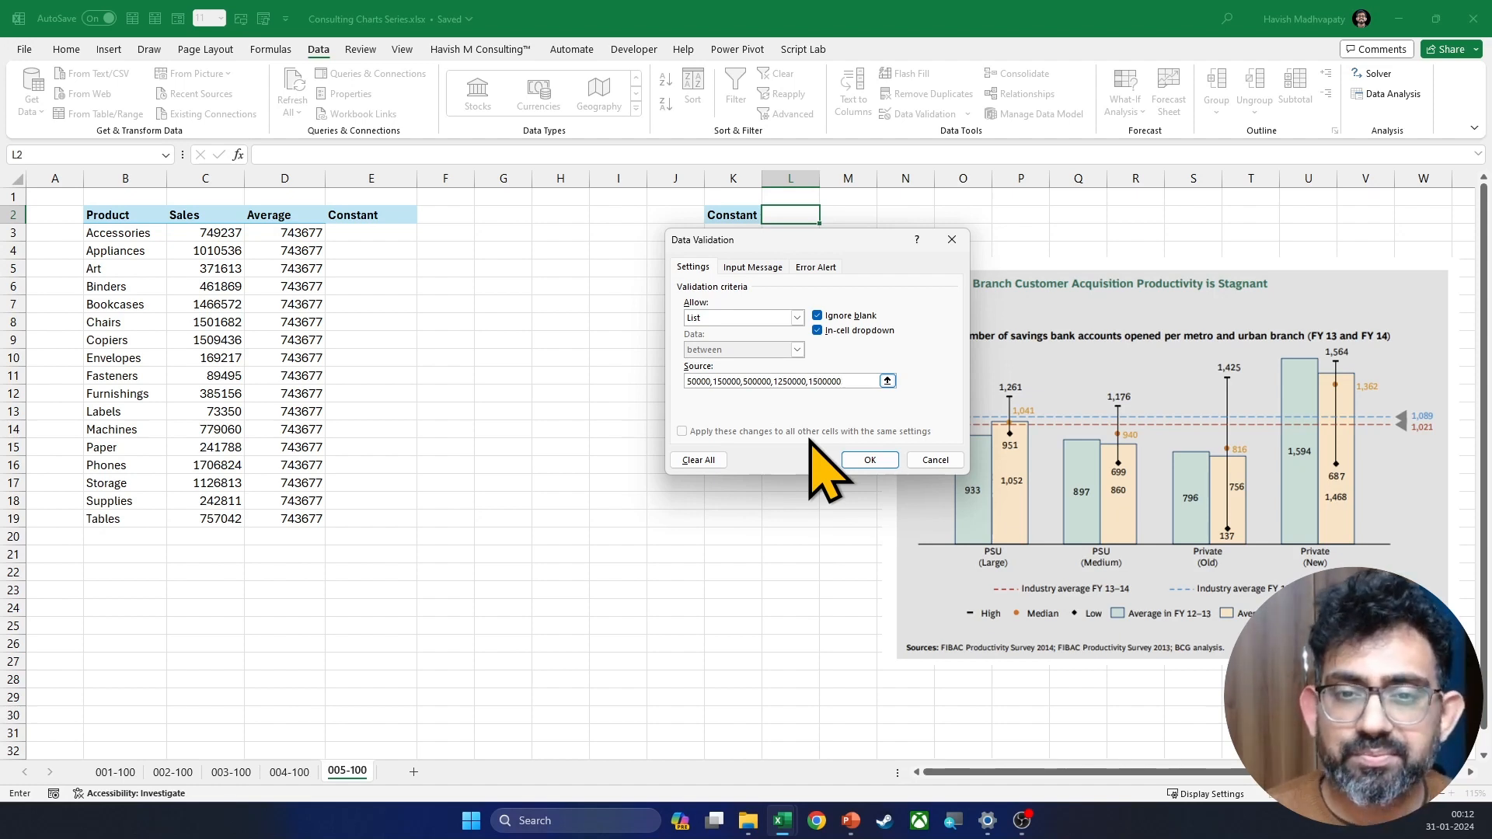
pyautogui.click(866, 460)
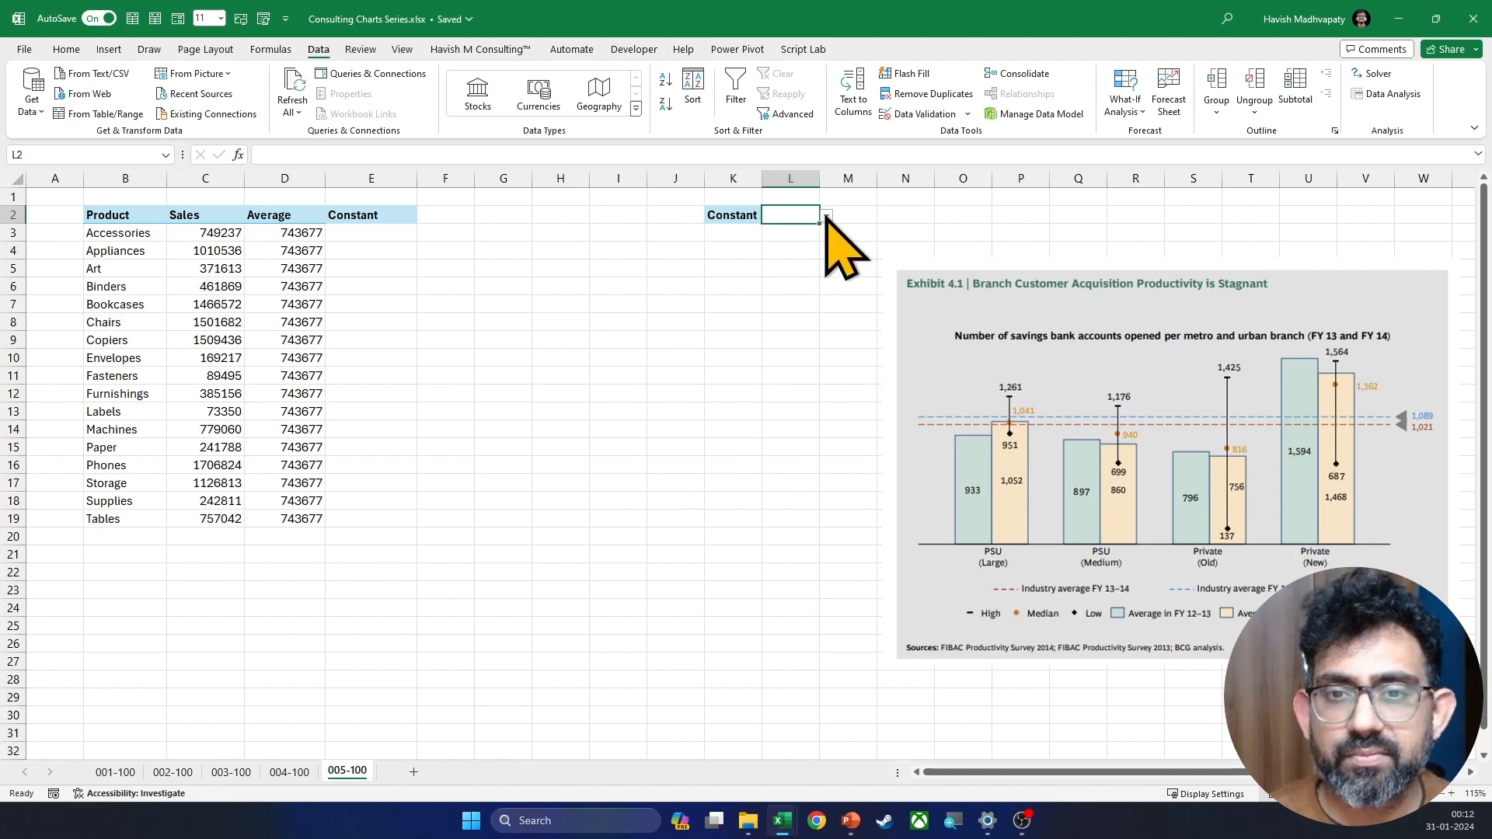
# Step: Choose 500000 from the validation list in L2
pyautogui.click(826, 217)
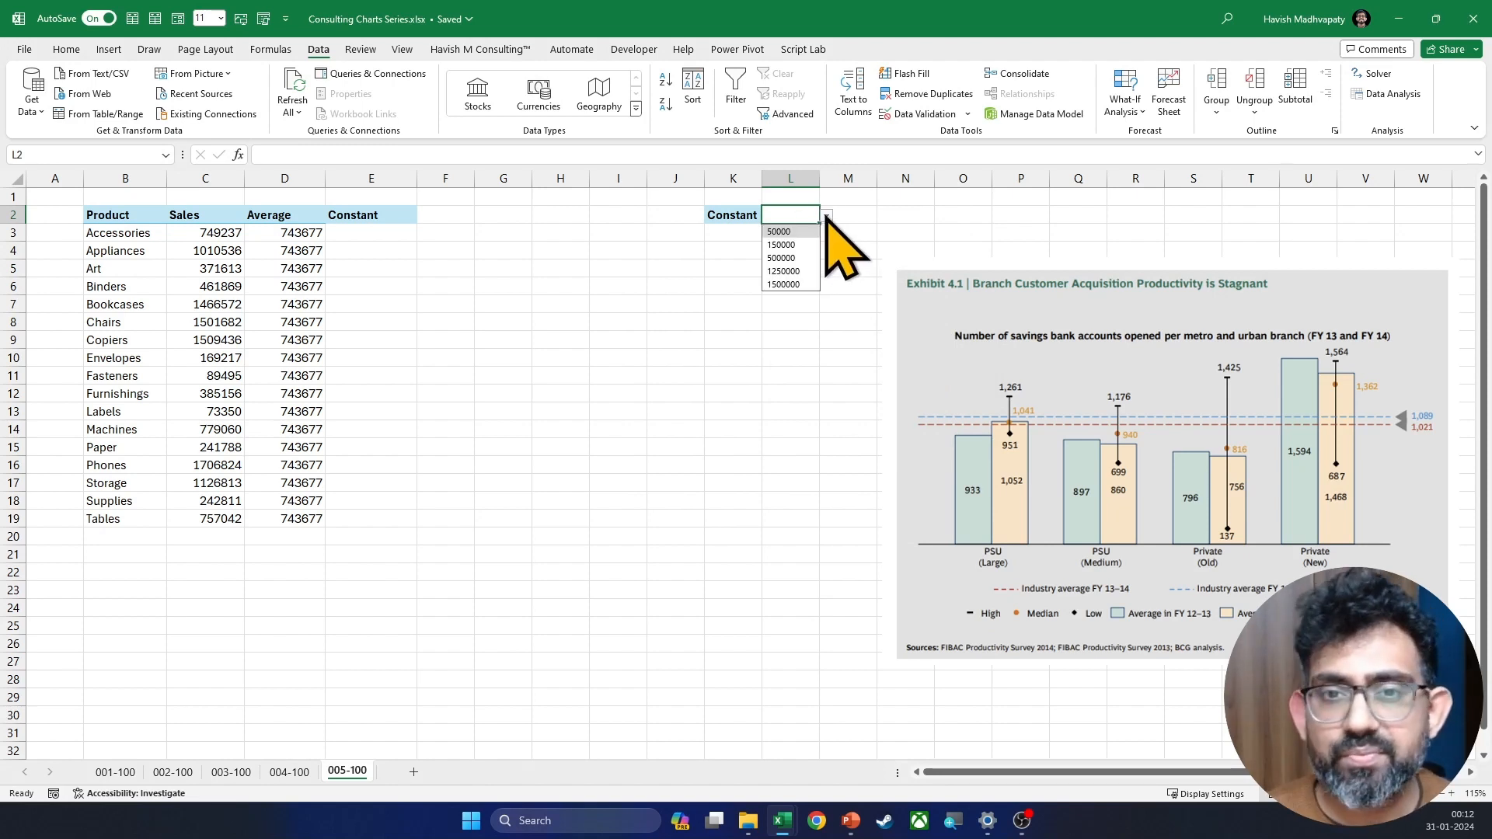
pyautogui.click(826, 217)
pyautogui.click(826, 216)
pyautogui.click(781, 257)
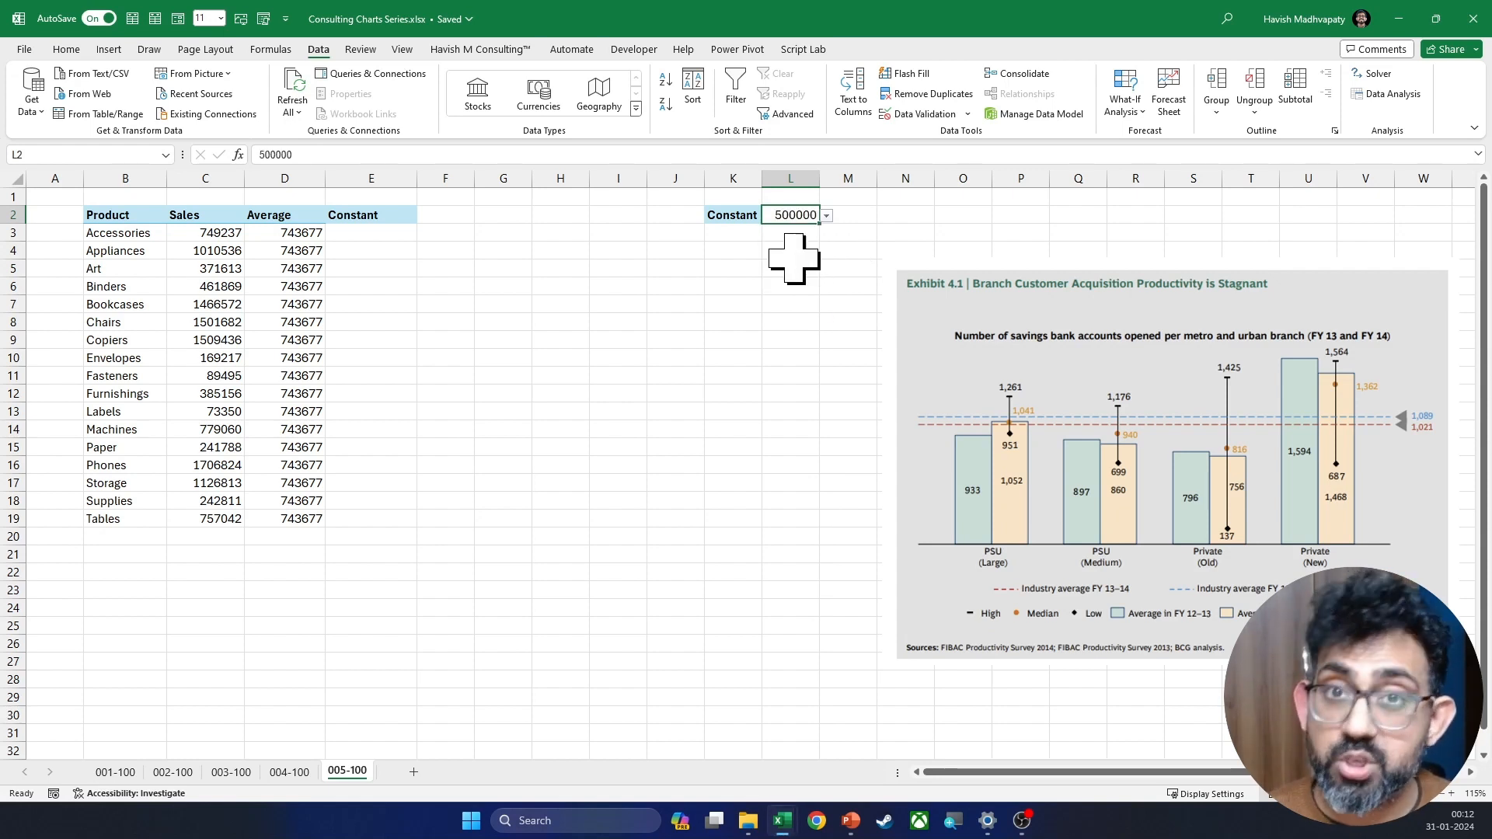
# Step: Link E3 to the chosen constant with the absolute reference formula =$L$2
pyautogui.click(362, 233)
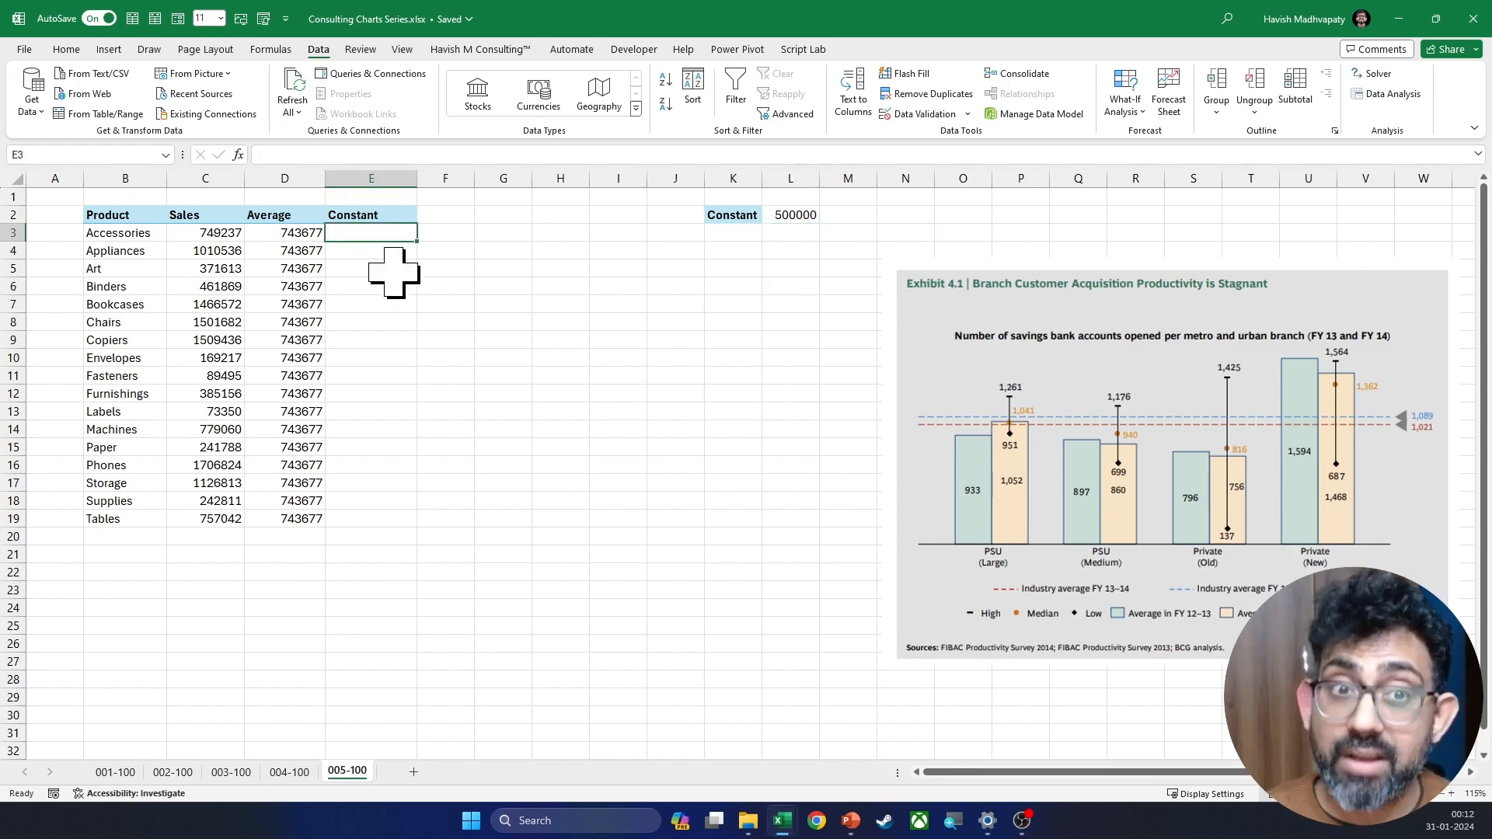
pyautogui.write('=')
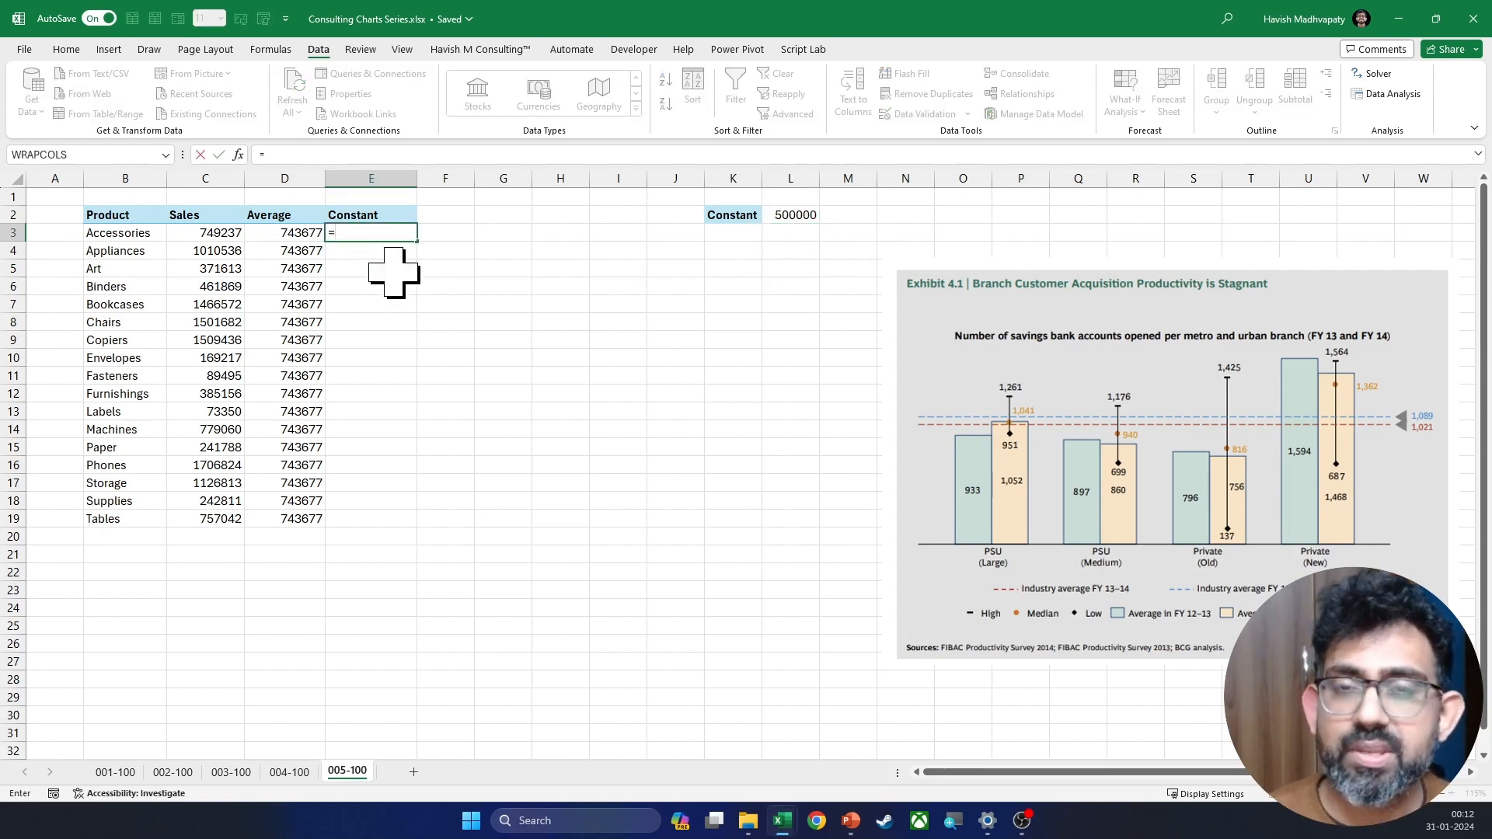
pyautogui.click(779, 213)
pyautogui.press('F4')
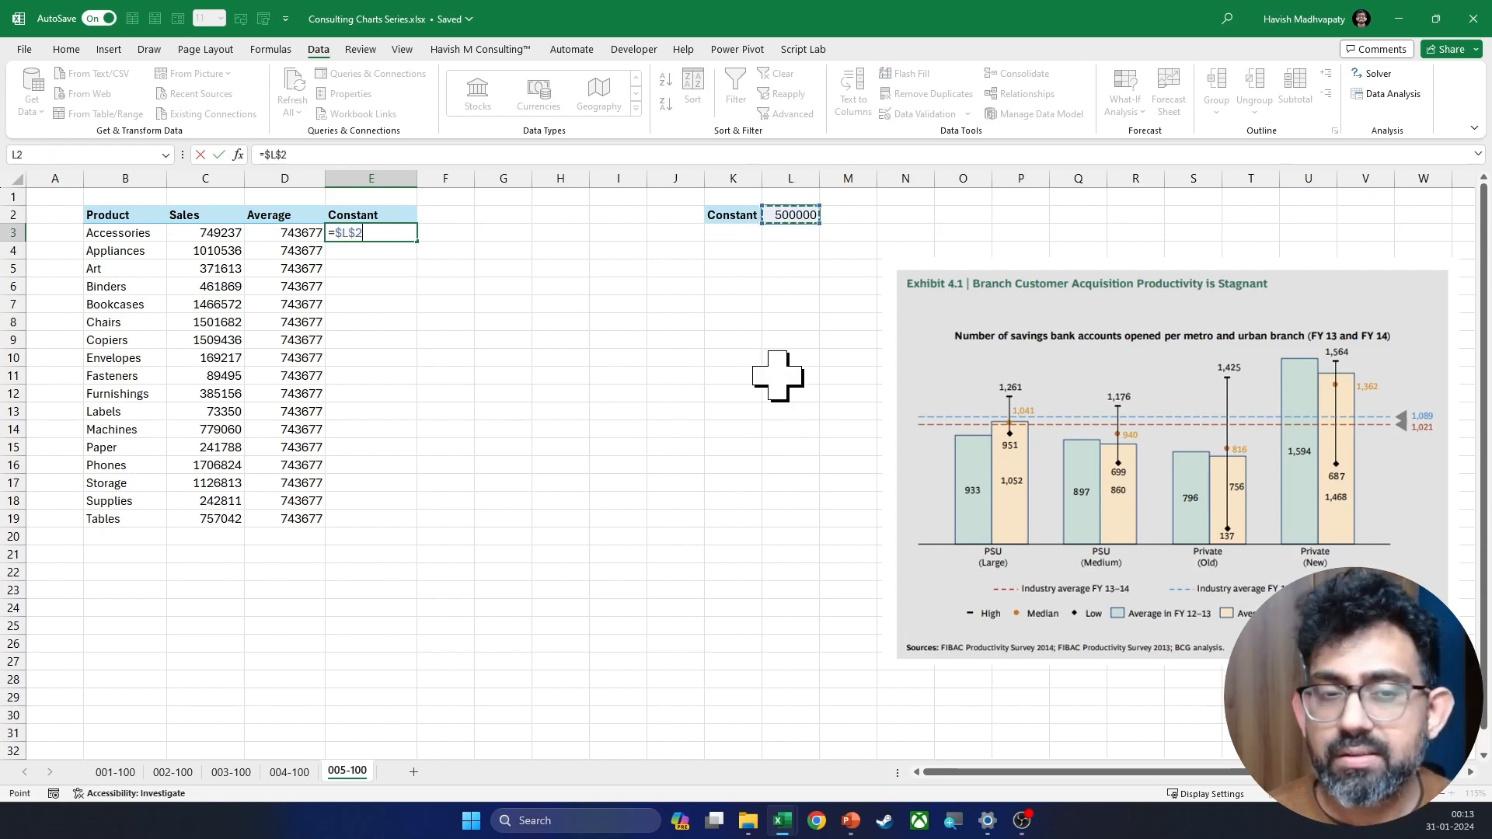
pyautogui.hotkey('ctrl', 'Return')
# Step: Fill the constant formula in E3 down through E19
pyautogui.hotkey('shift', 'Down')
pyautogui.hotkey('shift', 'Down')
pyautogui.hotkey('shift', 'Down')
pyautogui.hotkey('shift', 'Down')
pyautogui.hotkey('shift', 'Down')
pyautogui.hotkey('shift', 'Down')
pyautogui.hotkey('shift', 'Down')
pyautogui.hotkey('shift', 'Down')
pyautogui.hotkey('shift', 'Down')
pyautogui.hotkey('shift', 'Down')
pyautogui.hotkey('shift', 'Down')
pyautogui.hotkey('shift', 'Down')
pyautogui.hotkey('shift', 'Down')
pyautogui.hotkey('shift', 'Down')
pyautogui.hotkey('shift', 'Down')
pyautogui.hotkey('shift', 'Down')
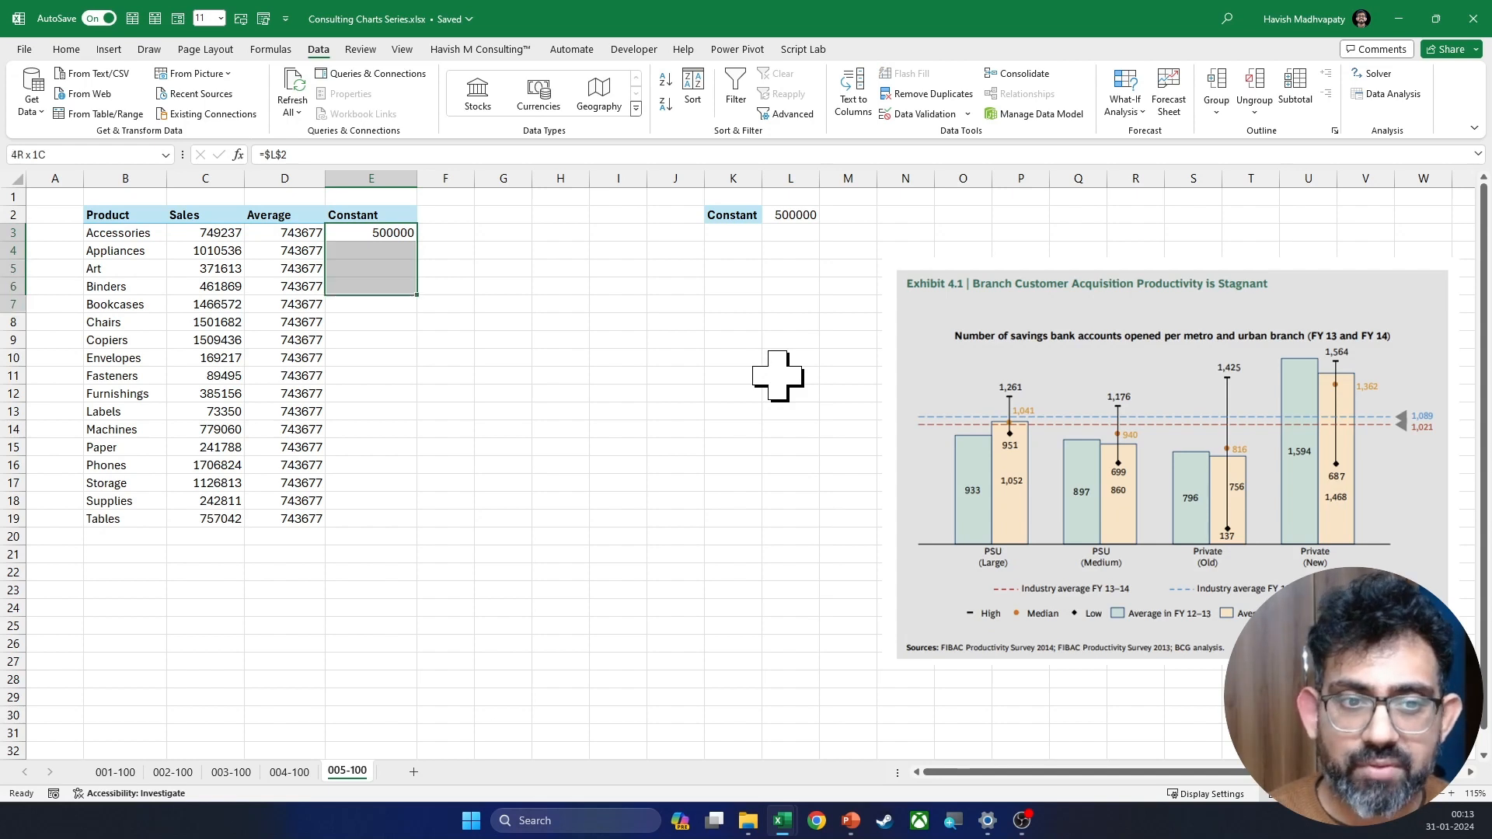
pyautogui.hotkey('ctrl', 'd')
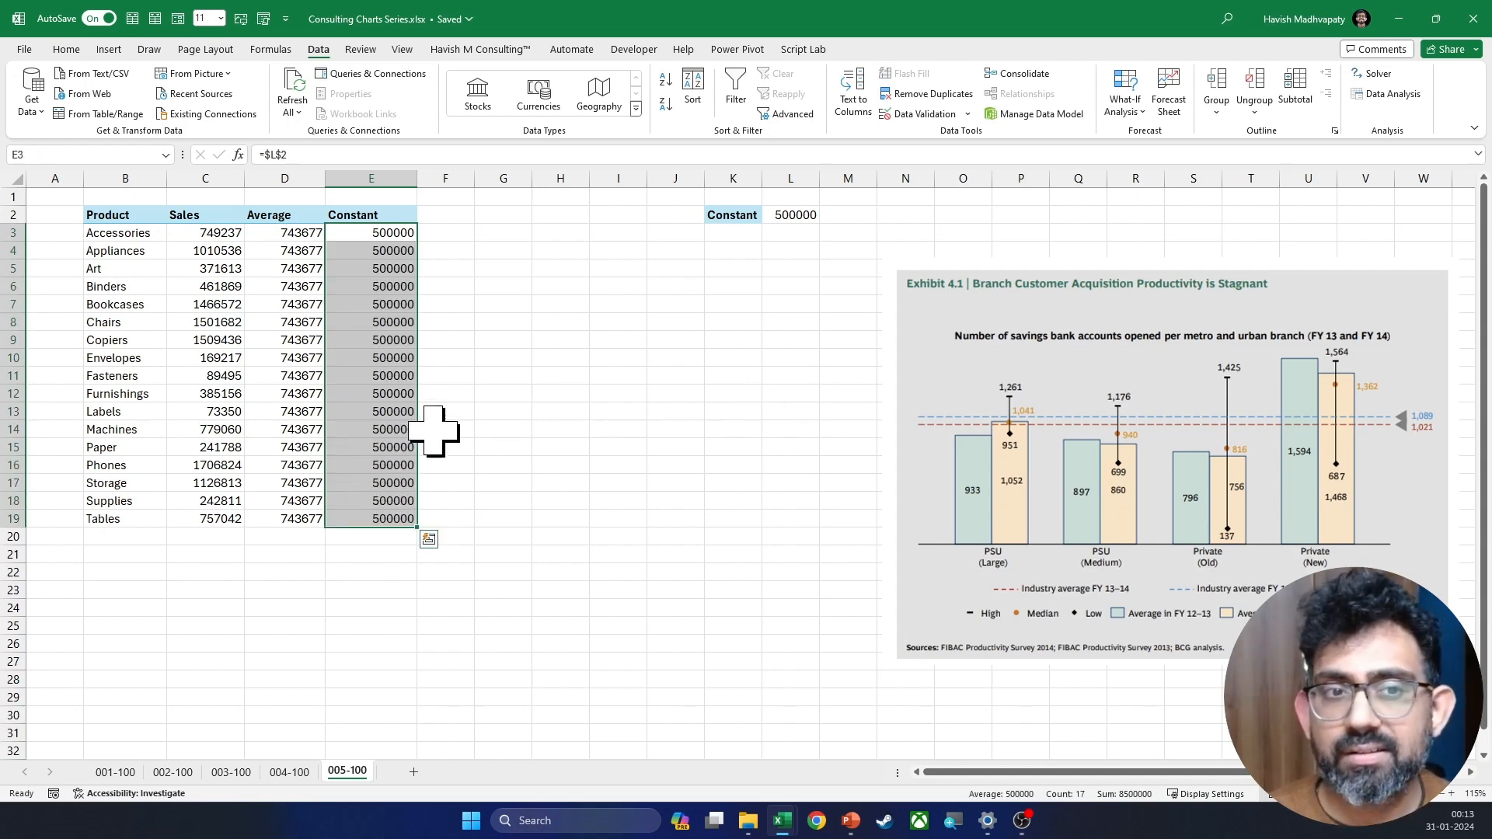
pyautogui.click(386, 412)
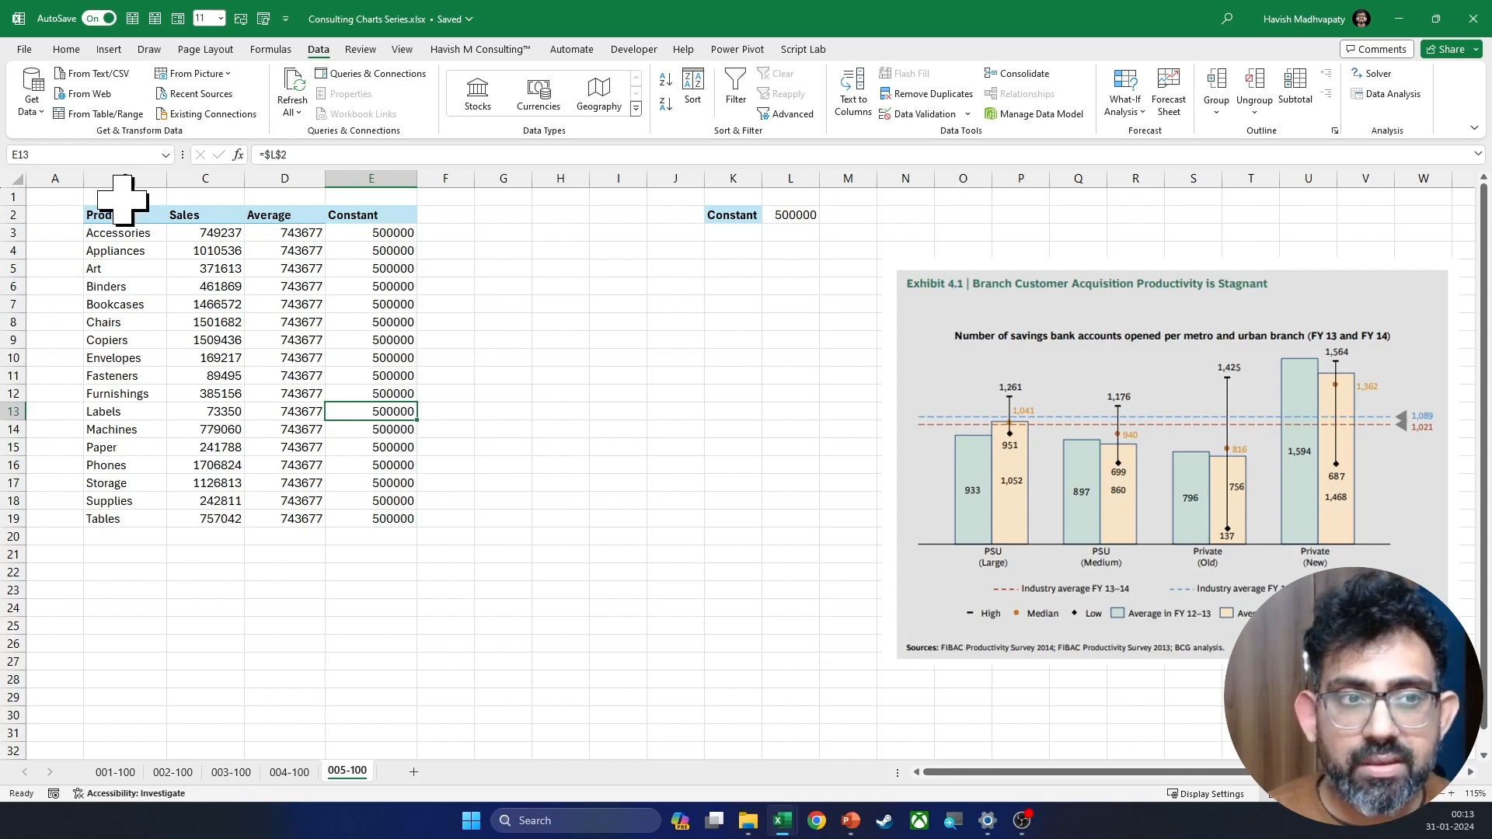
# Step: Insert a clustered column chart from B2:E19, place it beside the data table and widen it
pyautogui.moveTo(118, 211); pyautogui.dragTo(387, 518)
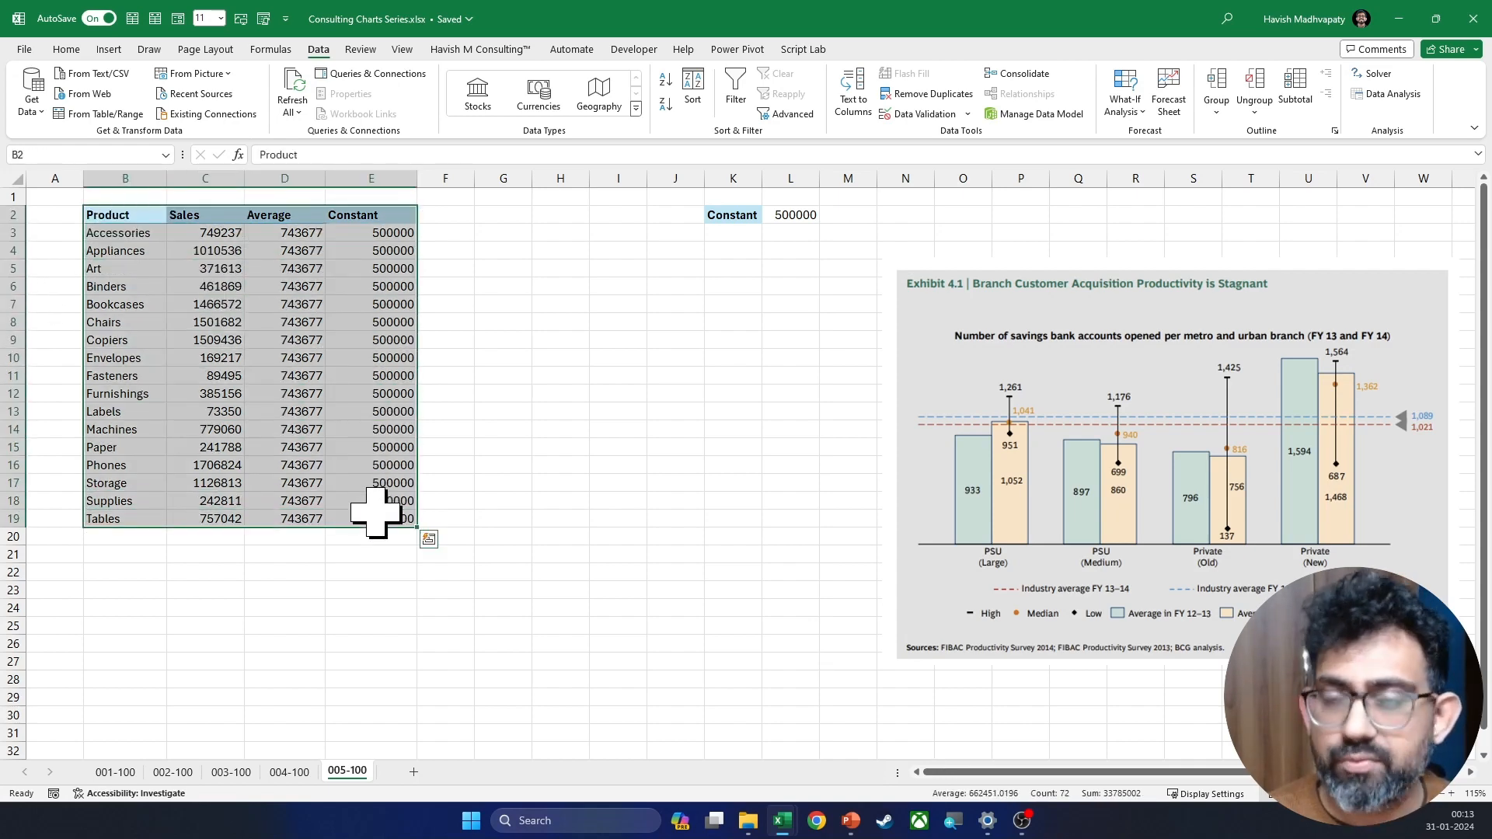
pyautogui.click(109, 50)
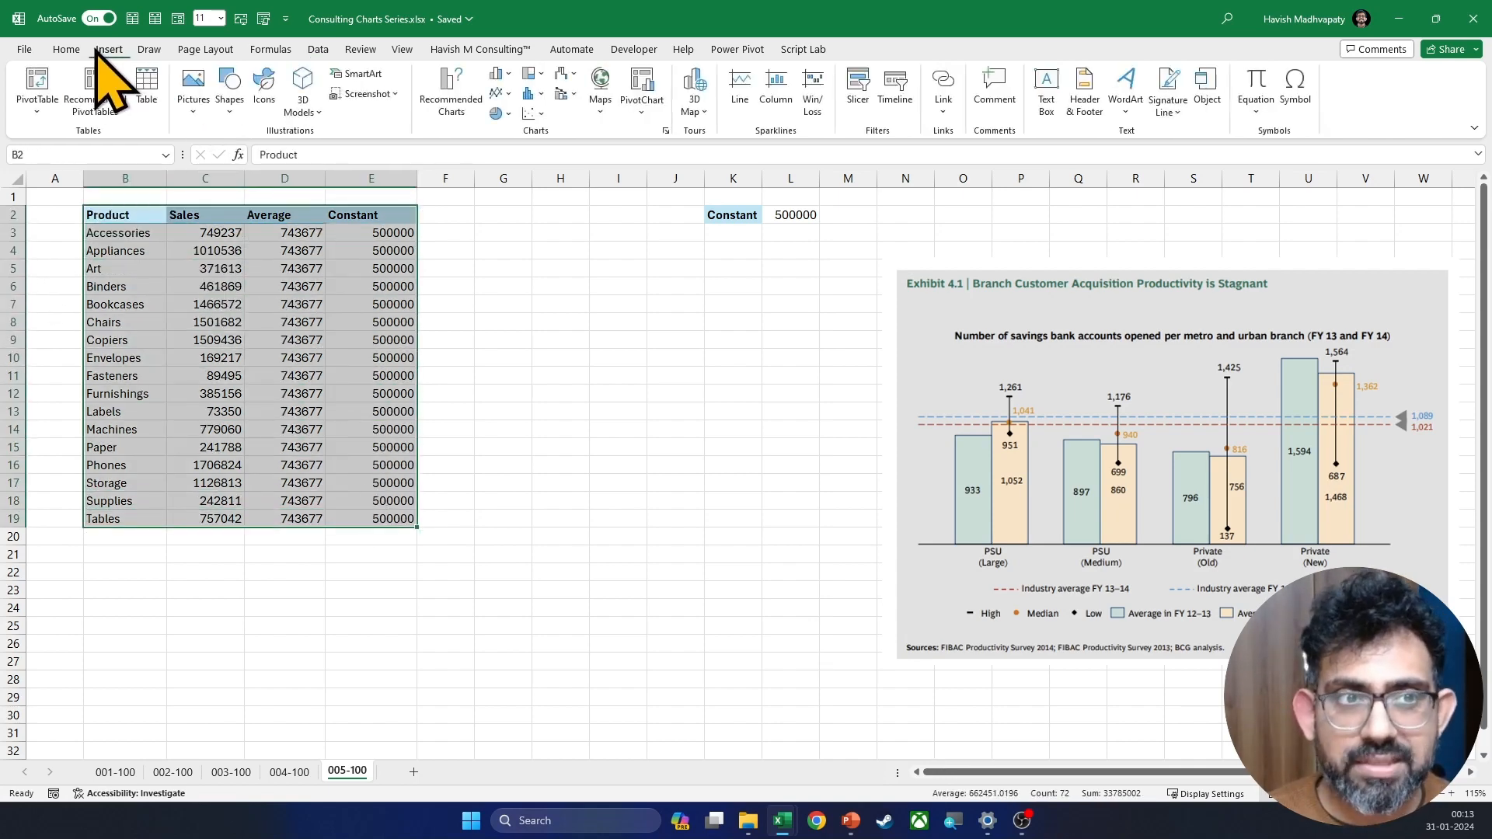
pyautogui.click(500, 73)
pyautogui.click(513, 126)
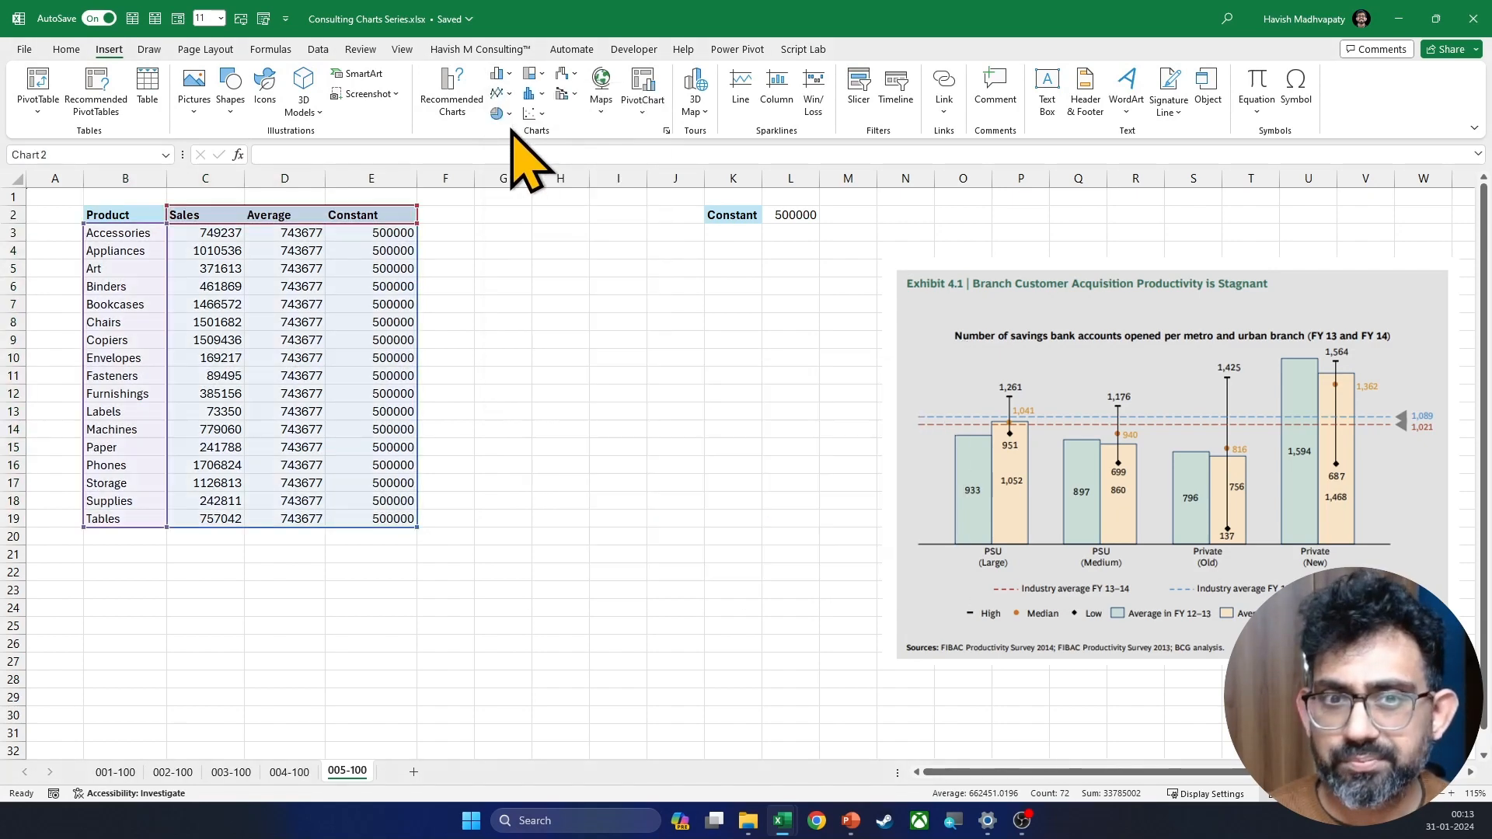
pyautogui.moveTo(537, 345); pyautogui.dragTo(438, 226)
pyautogui.moveTo(964, 415); pyautogui.dragTo(1096, 414)
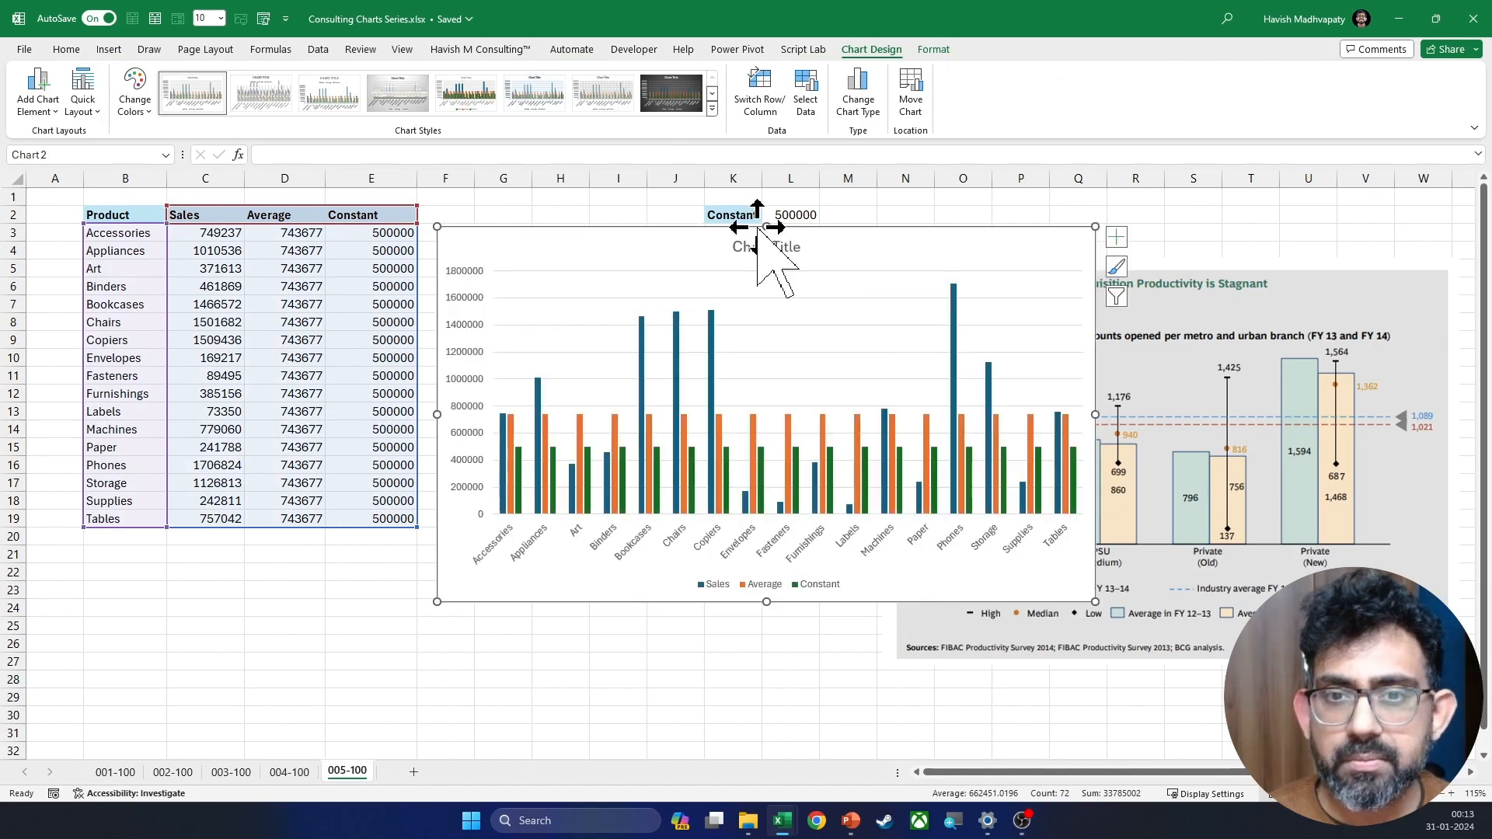
# Step: Delete the title and the legend from the column chart
pyautogui.click(769, 247)
pyautogui.press('Delete')
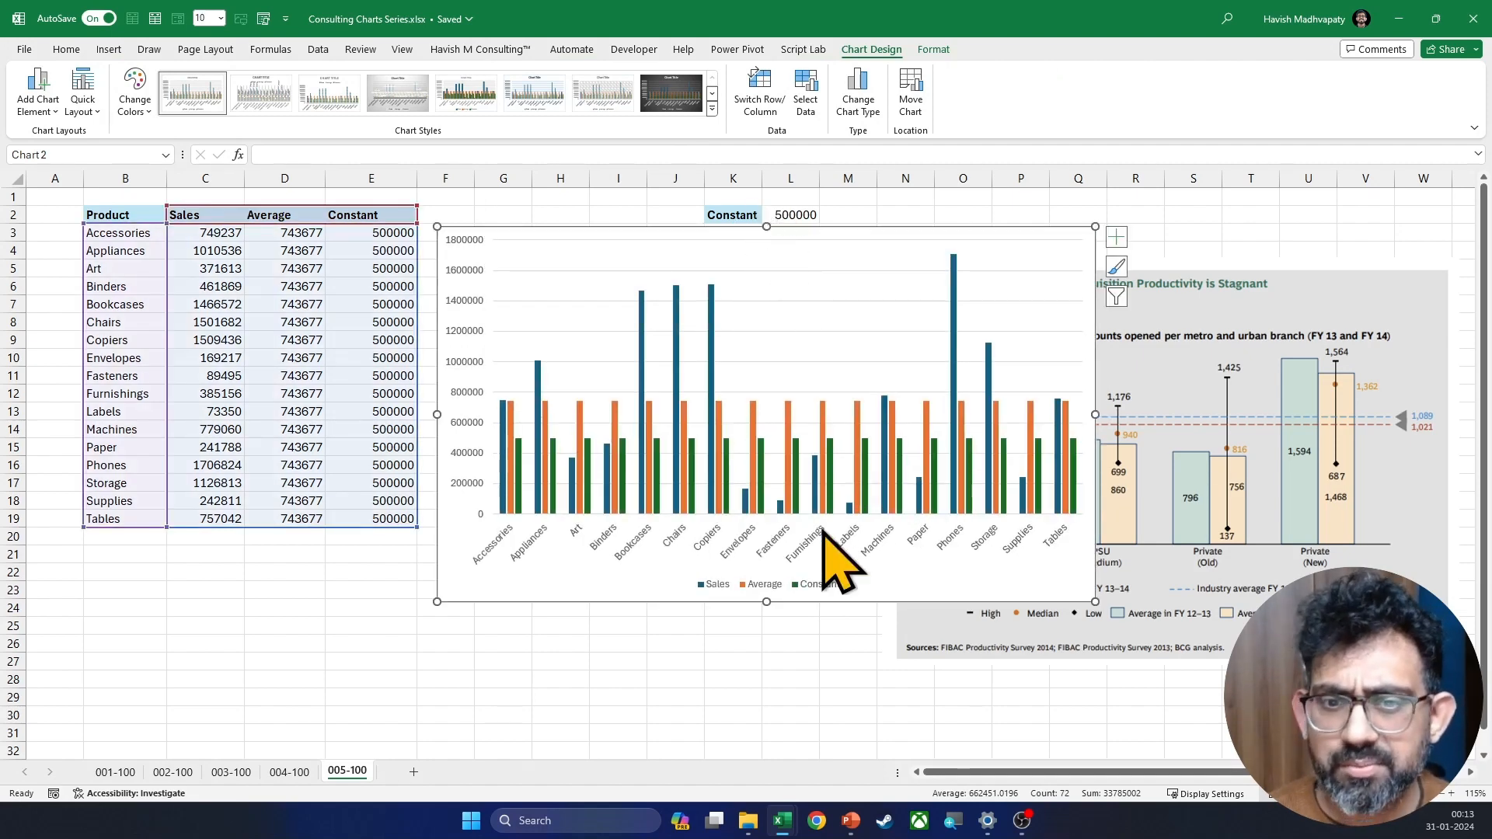
pyautogui.click(818, 590)
pyautogui.press('Delete')
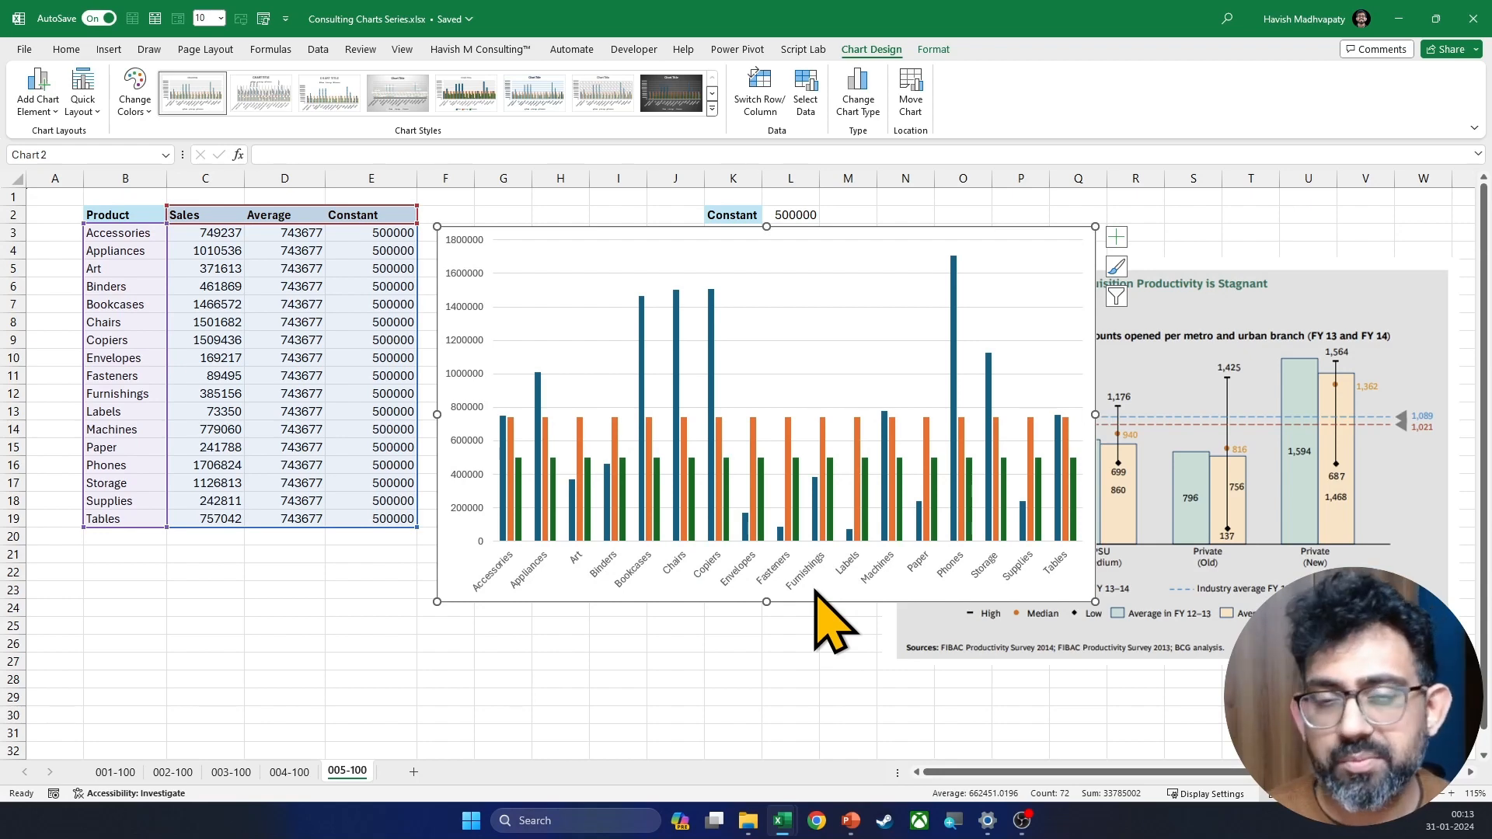
# Step: Change the chart to a combo with Sales as Clustered Column and both Average and Constant as Line
pyautogui.rightClick(801, 338)
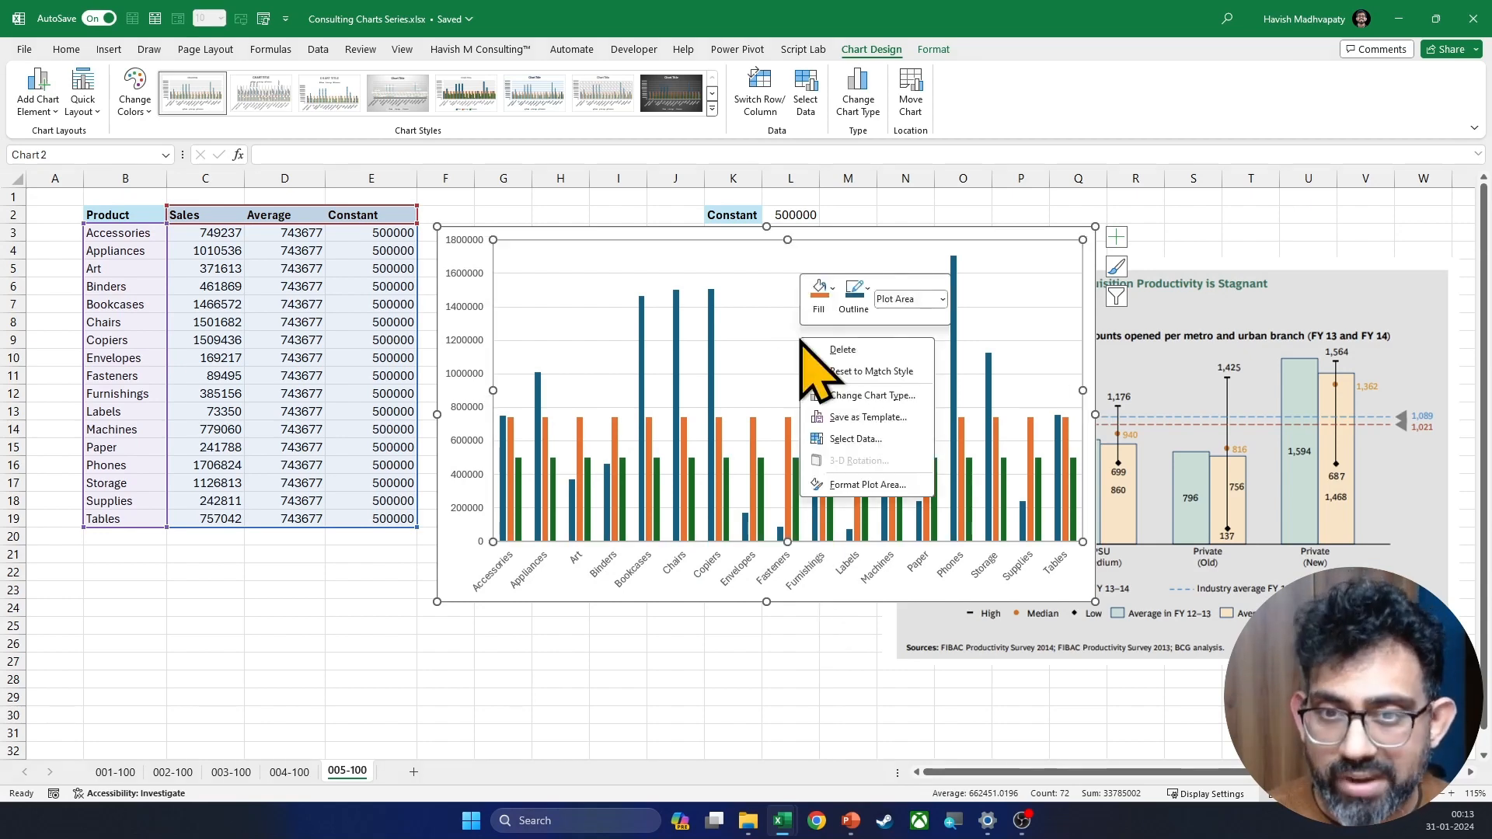
pyautogui.click(855, 394)
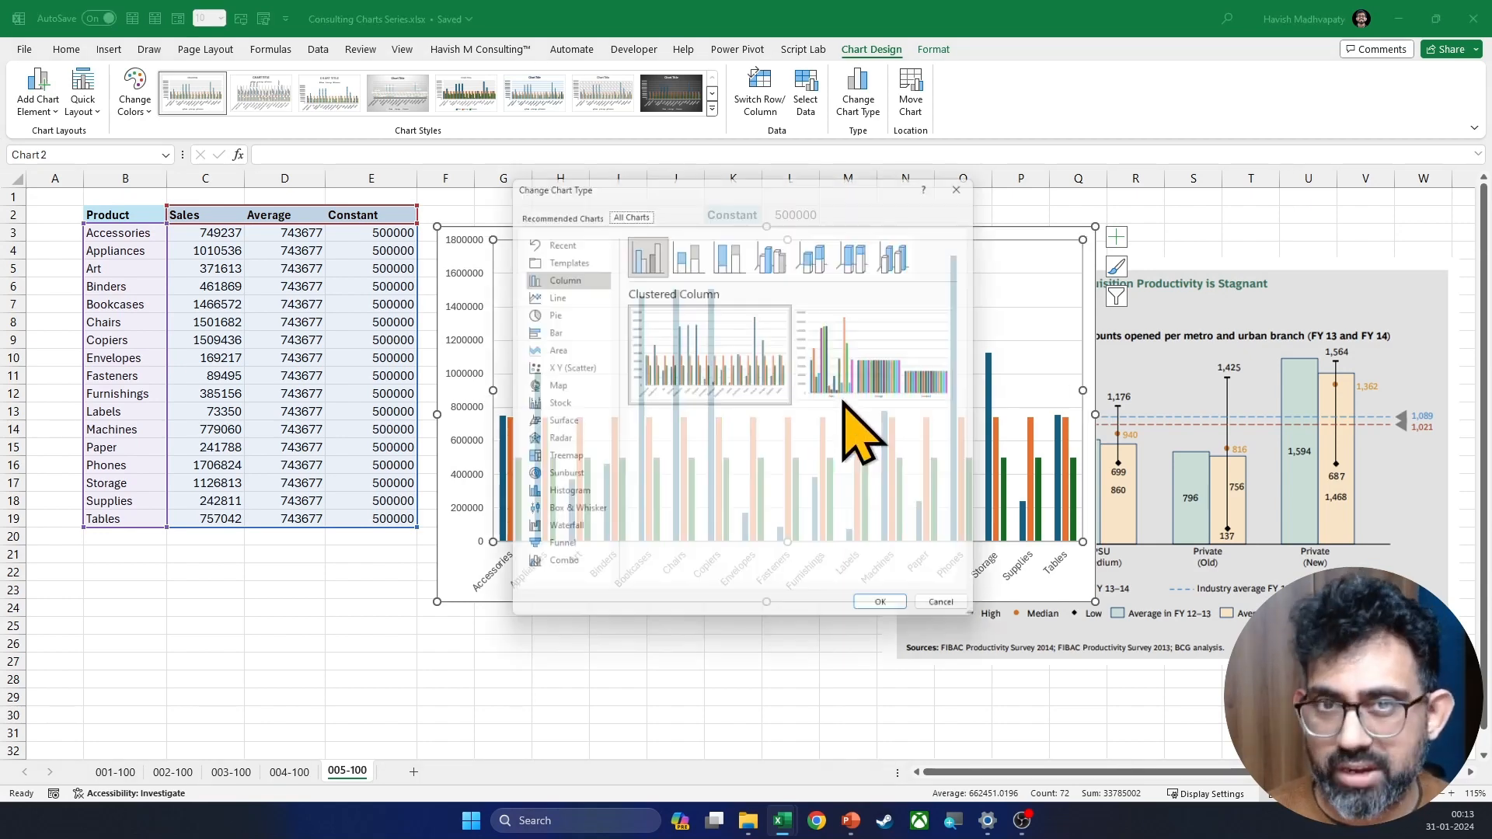
pyautogui.click(555, 576)
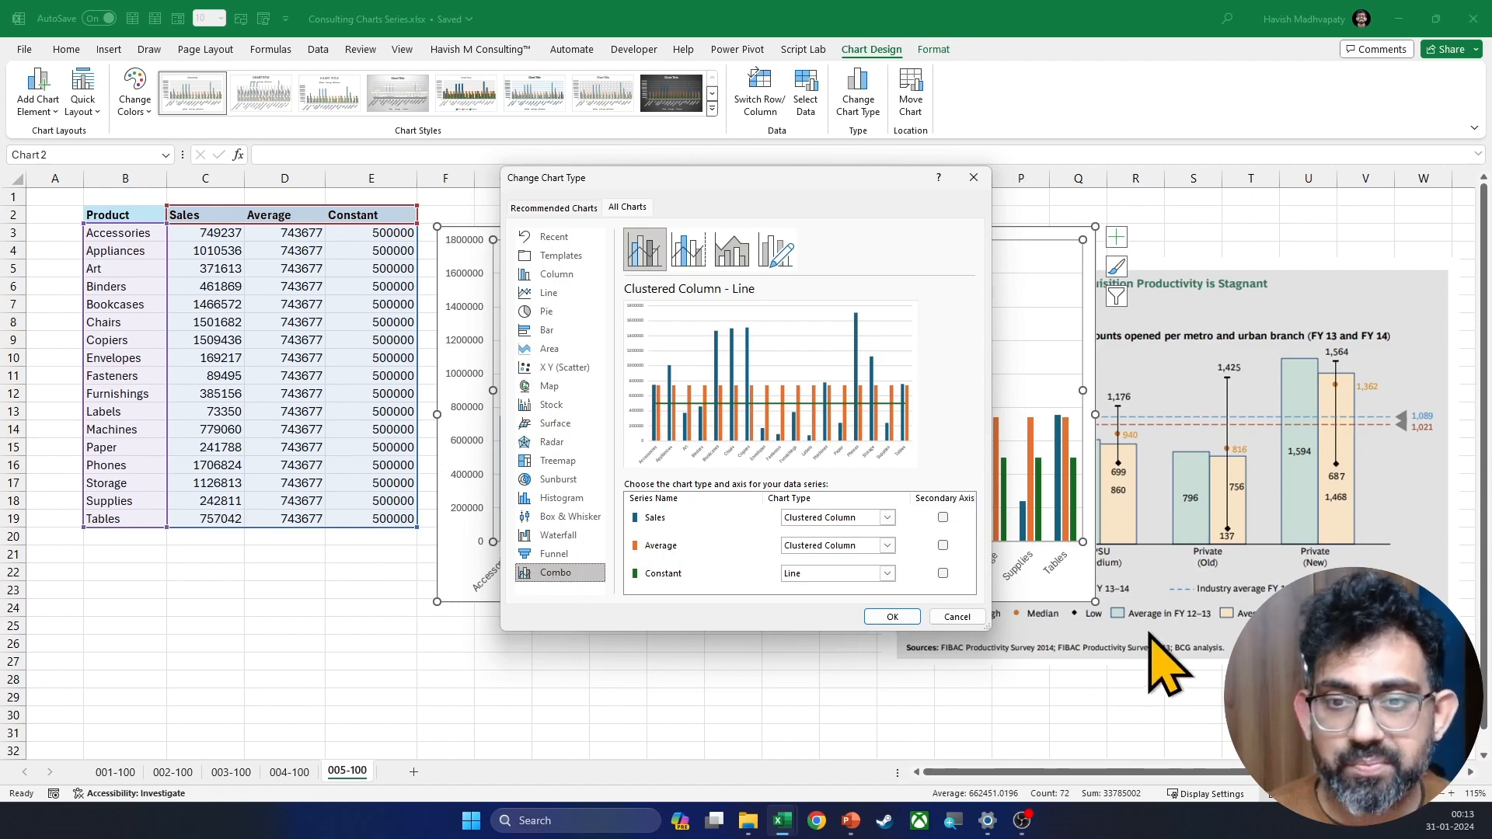
pyautogui.click(801, 546)
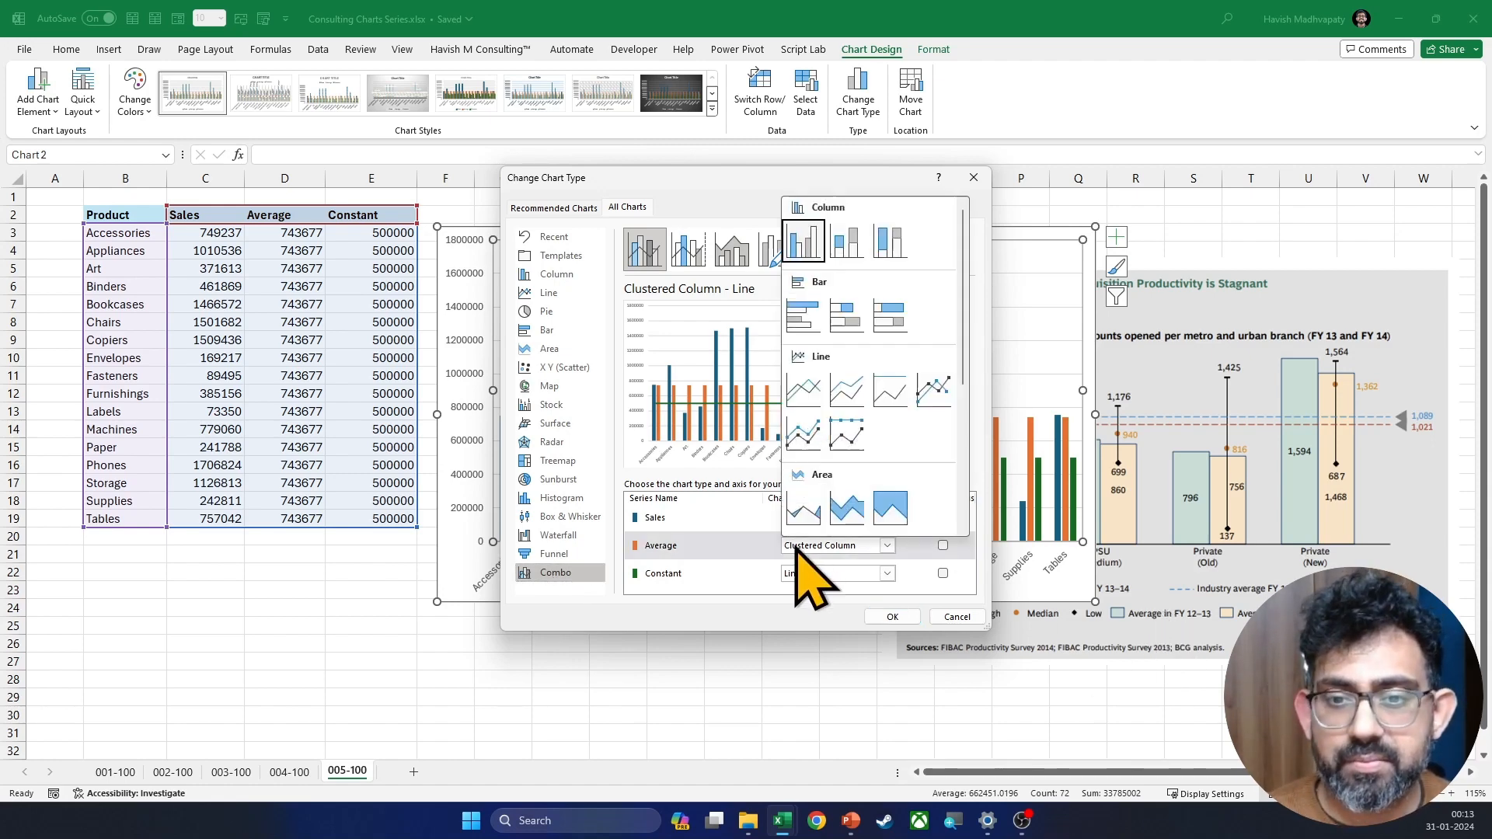
pyautogui.click(805, 388)
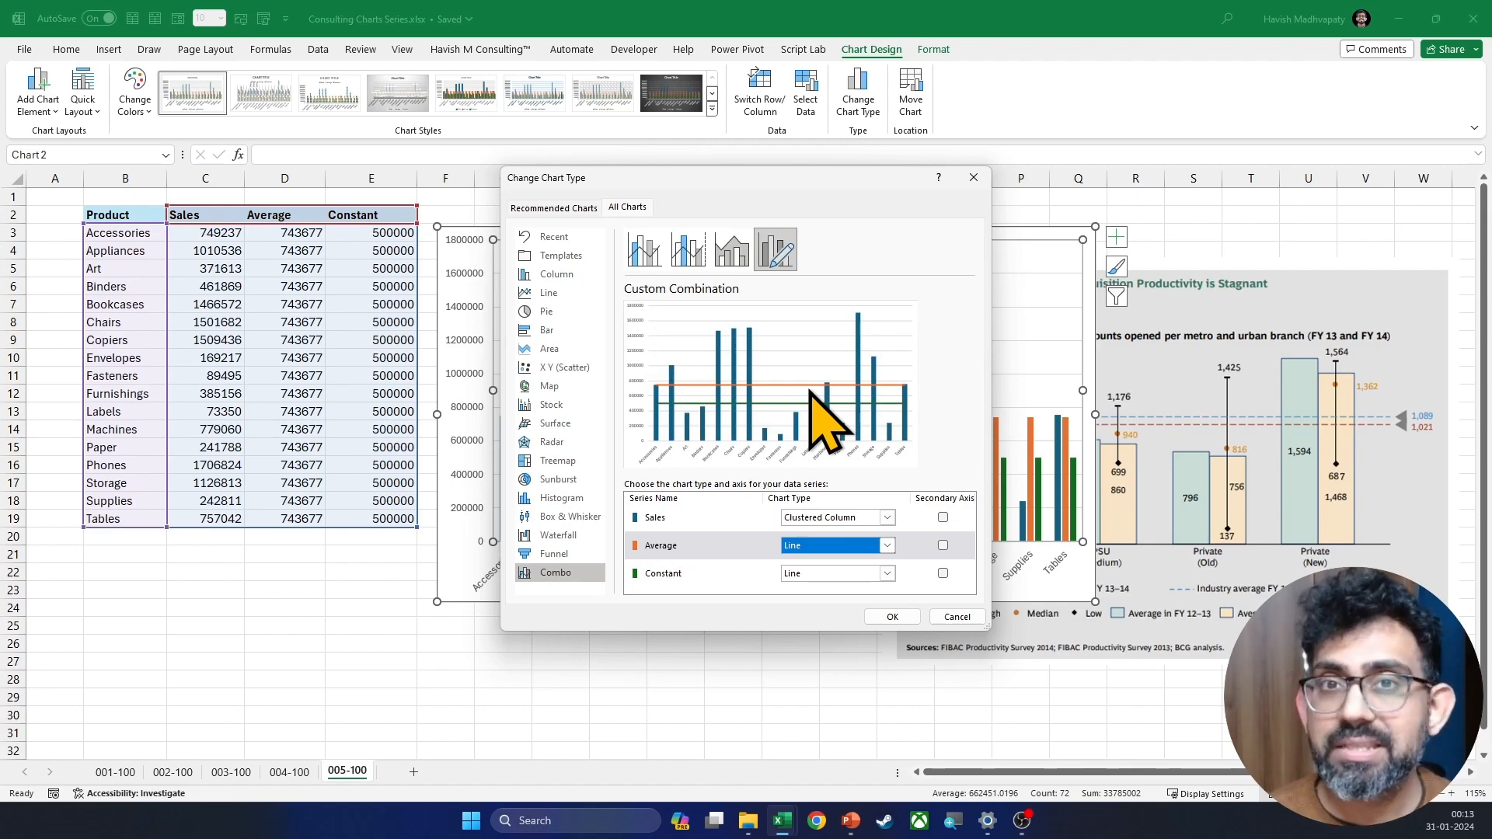
pyautogui.click(892, 617)
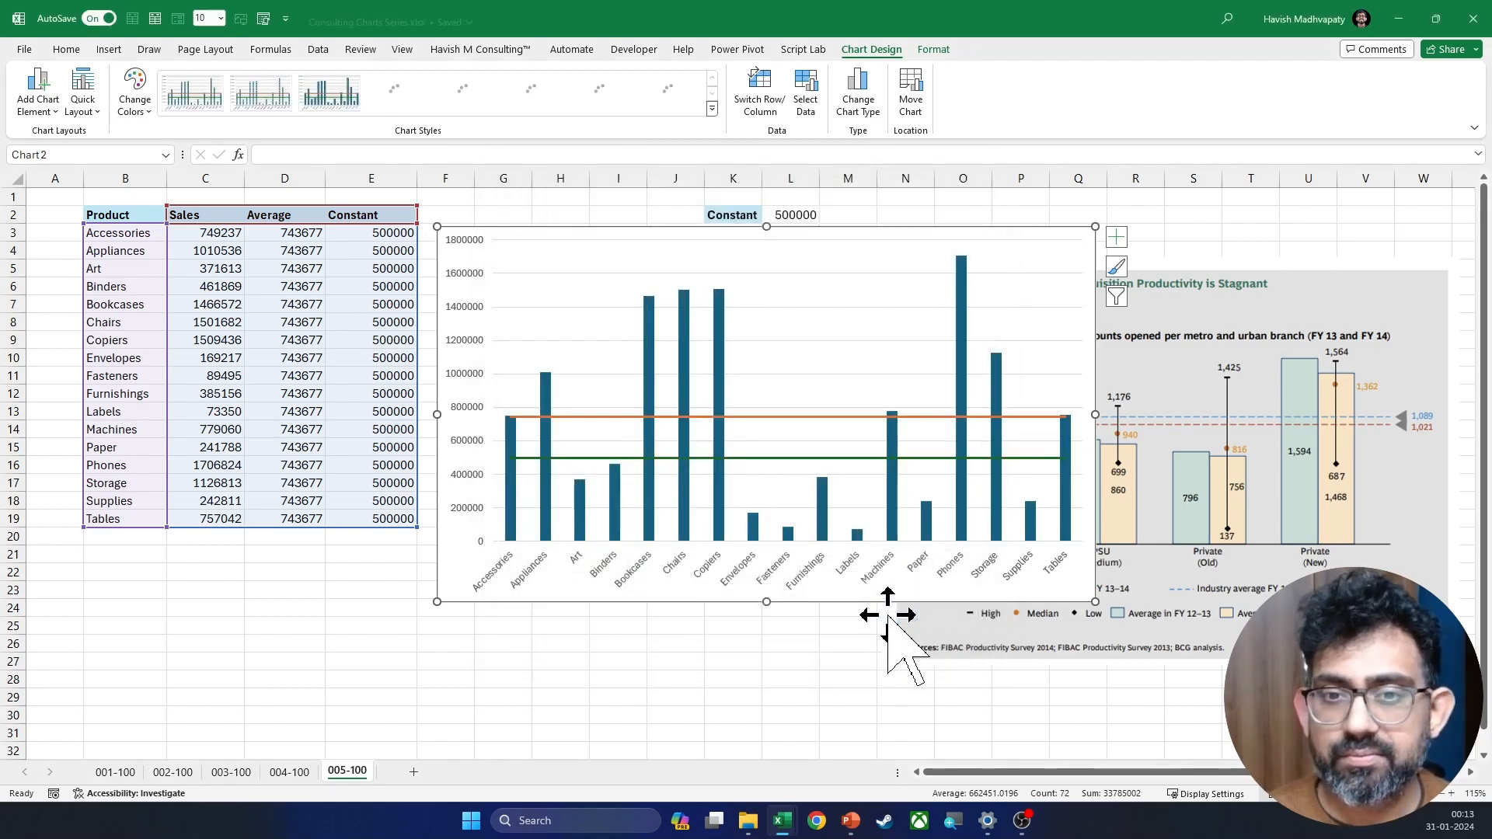
# Step: Move the combo chart beneath the Constant selector in K2:L2 and the Exhibit 4.1 reference picture beneath the data table
pyautogui.moveTo(870, 229); pyautogui.dragTo(1133, 240)
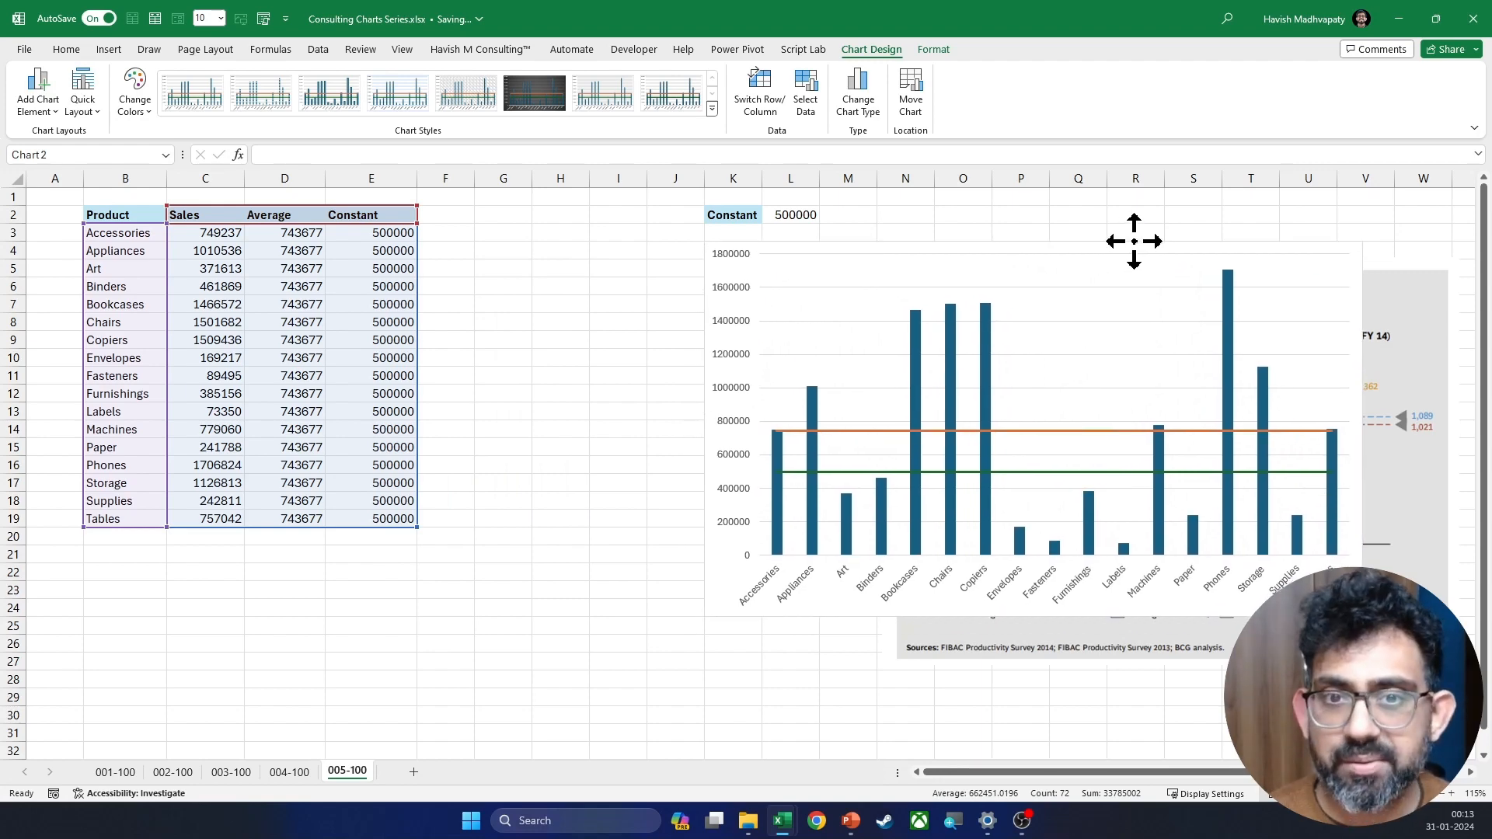
pyautogui.click(1399, 335)
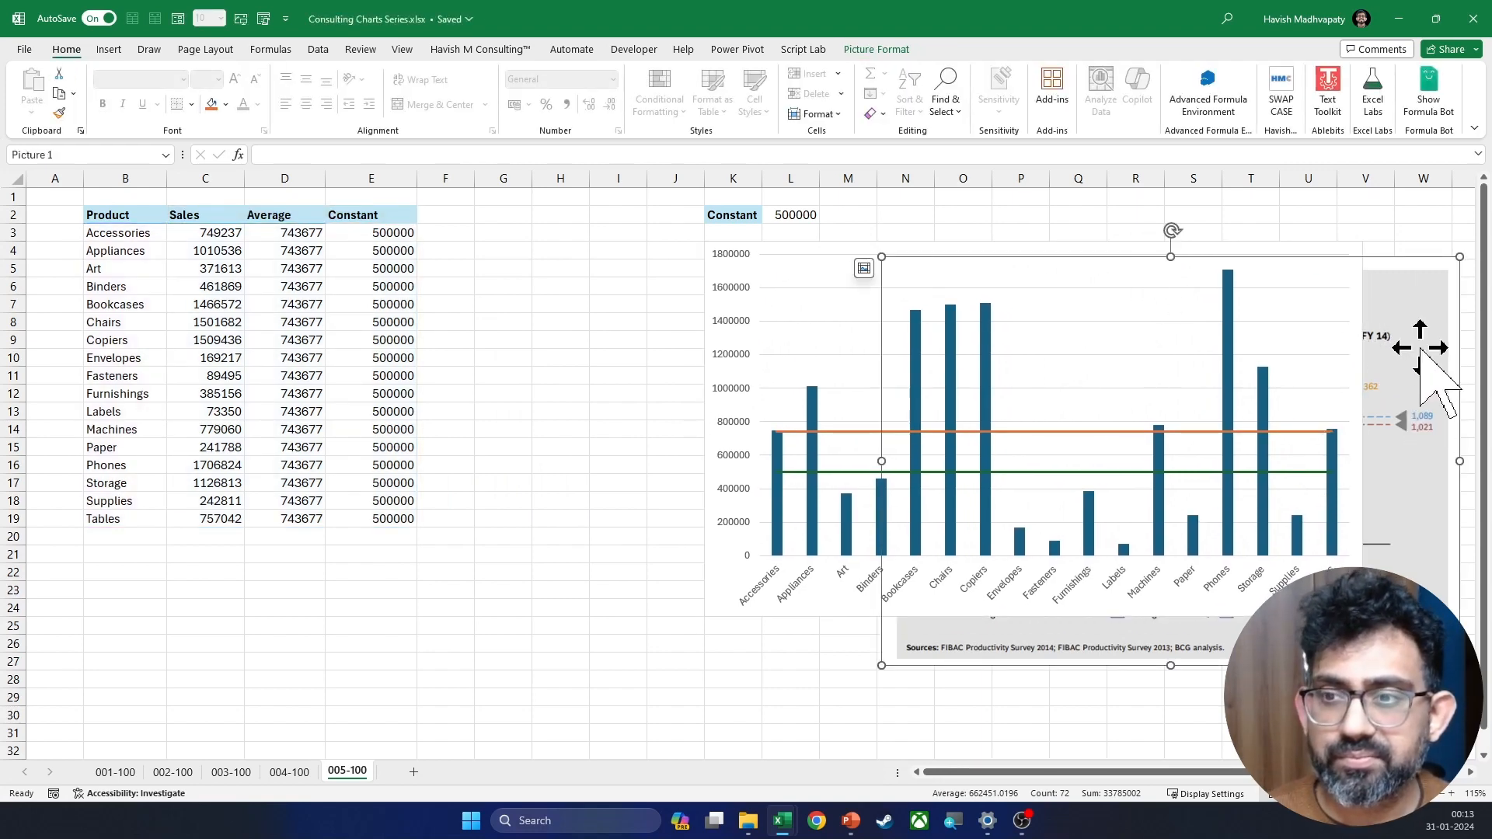
pyautogui.moveTo(1421, 332); pyautogui.dragTo(947, 746)
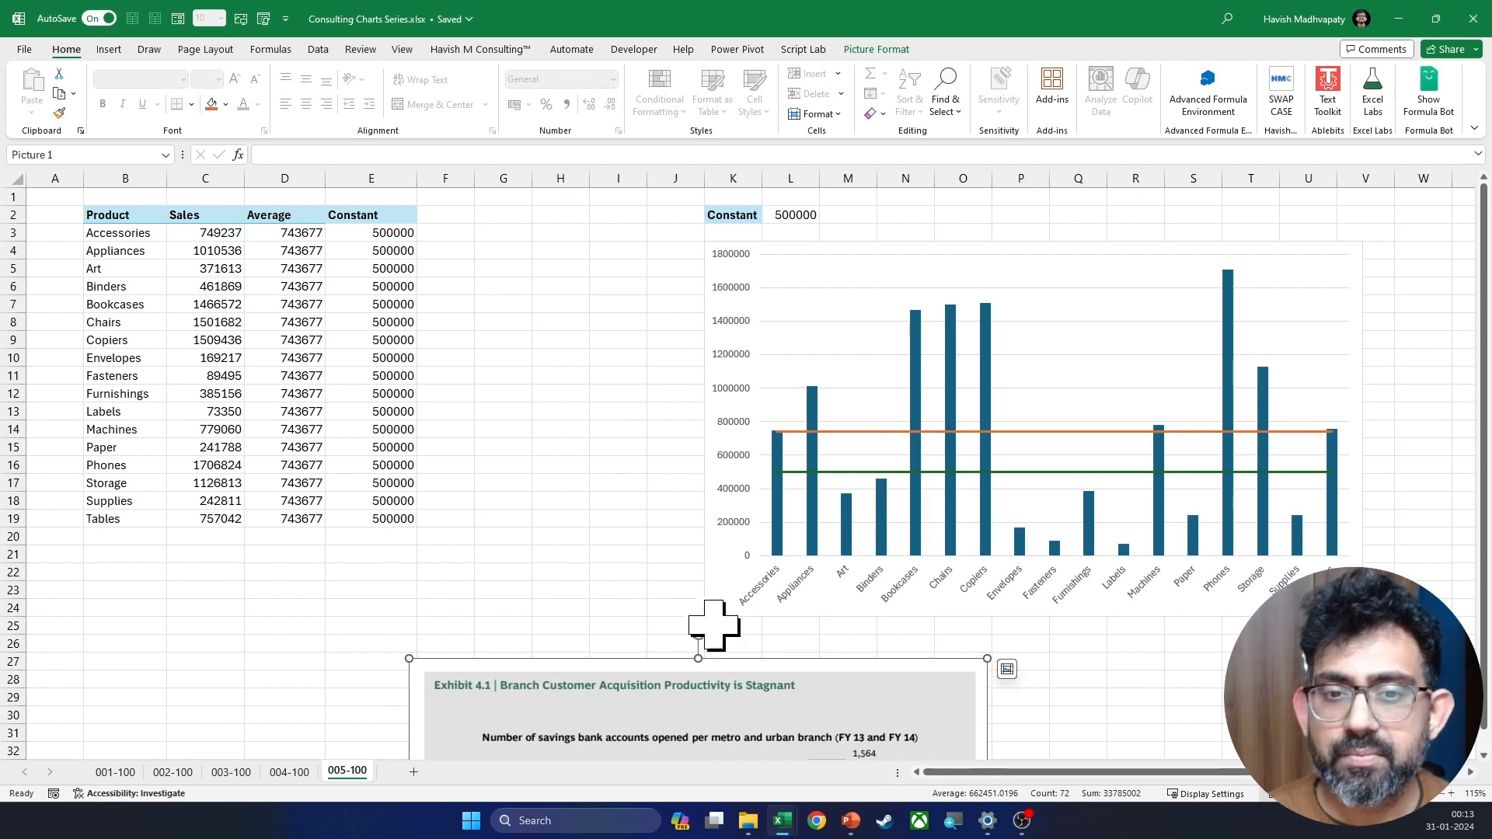
pyautogui.moveTo(801, 684); pyautogui.dragTo(494, 583)
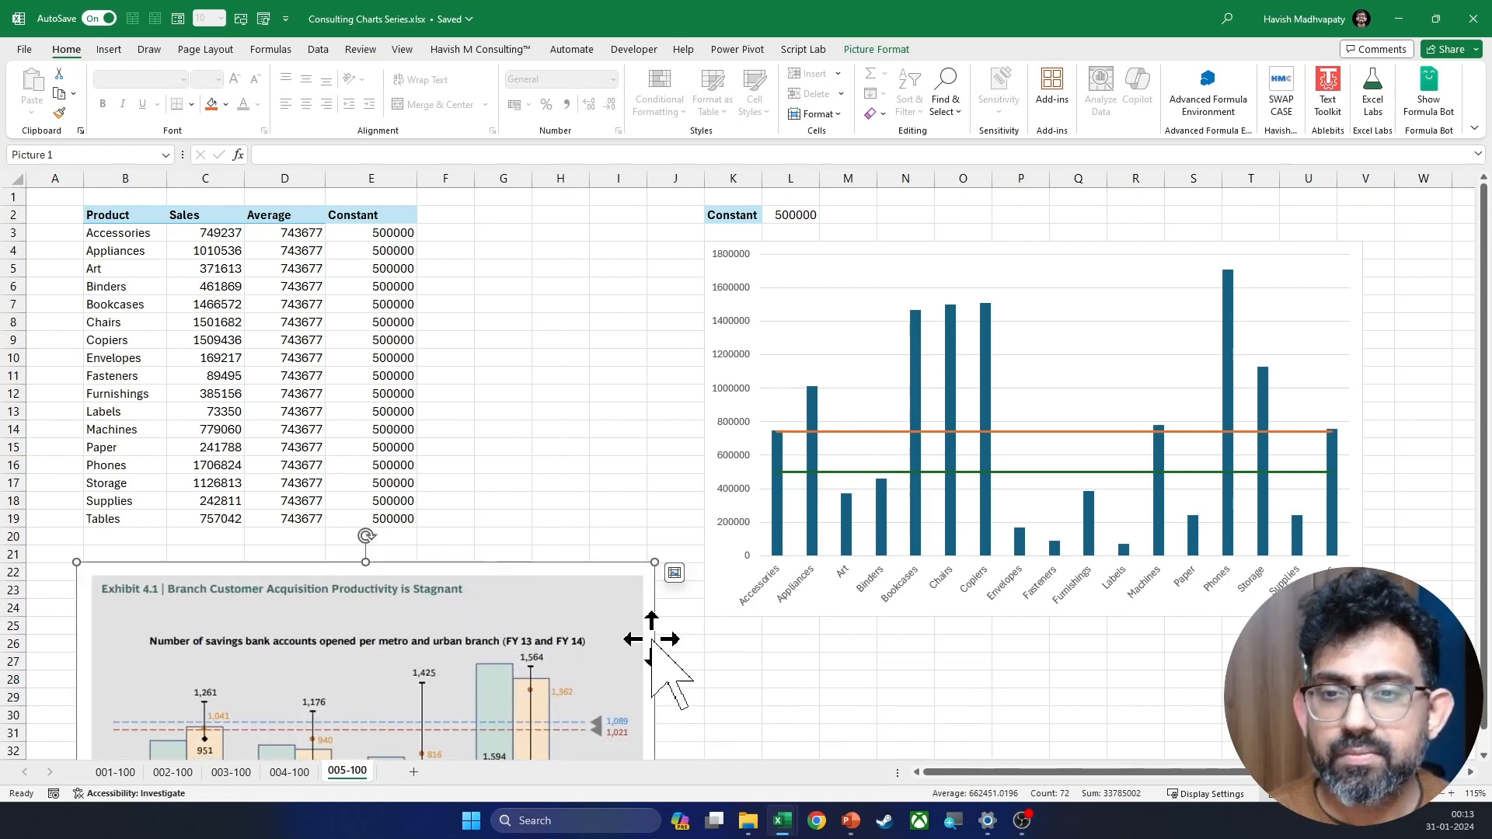
pyautogui.click(538, 292)
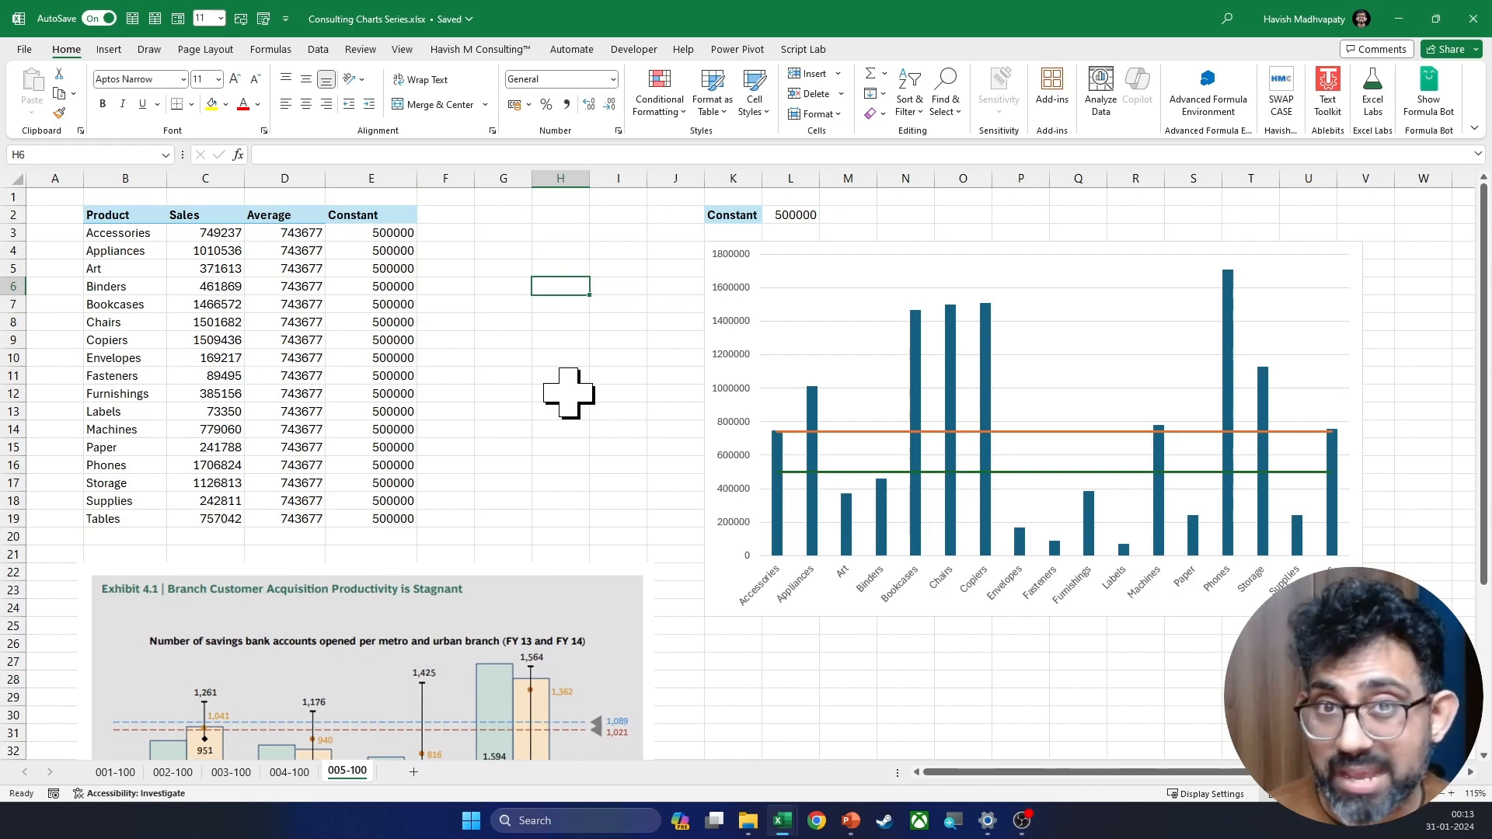
# Step: Try 1749237 as the Accessories sales value in C3 and undo the change
pyautogui.click(275, 233)
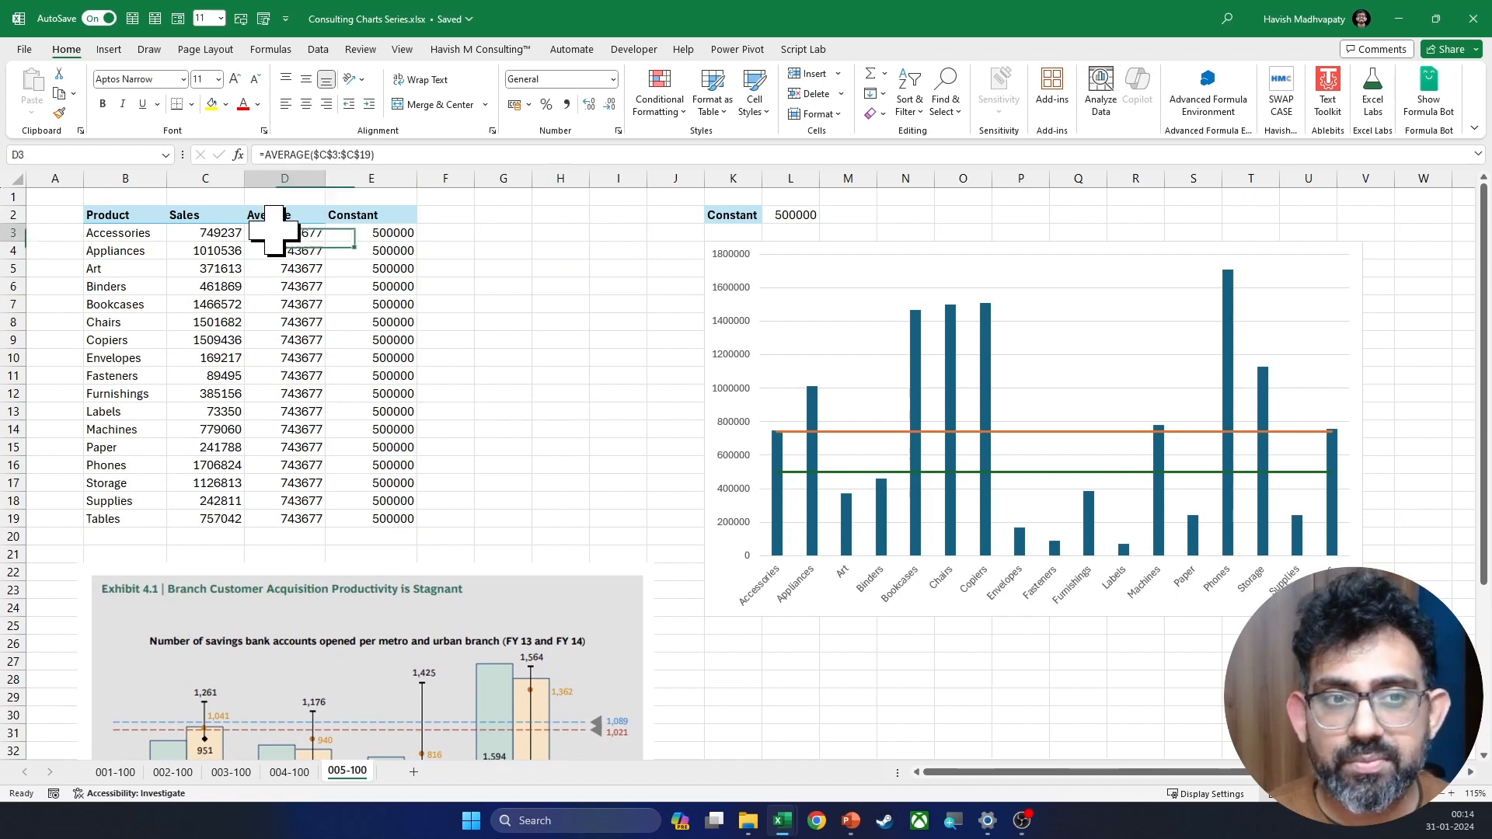
pyautogui.press('Left')
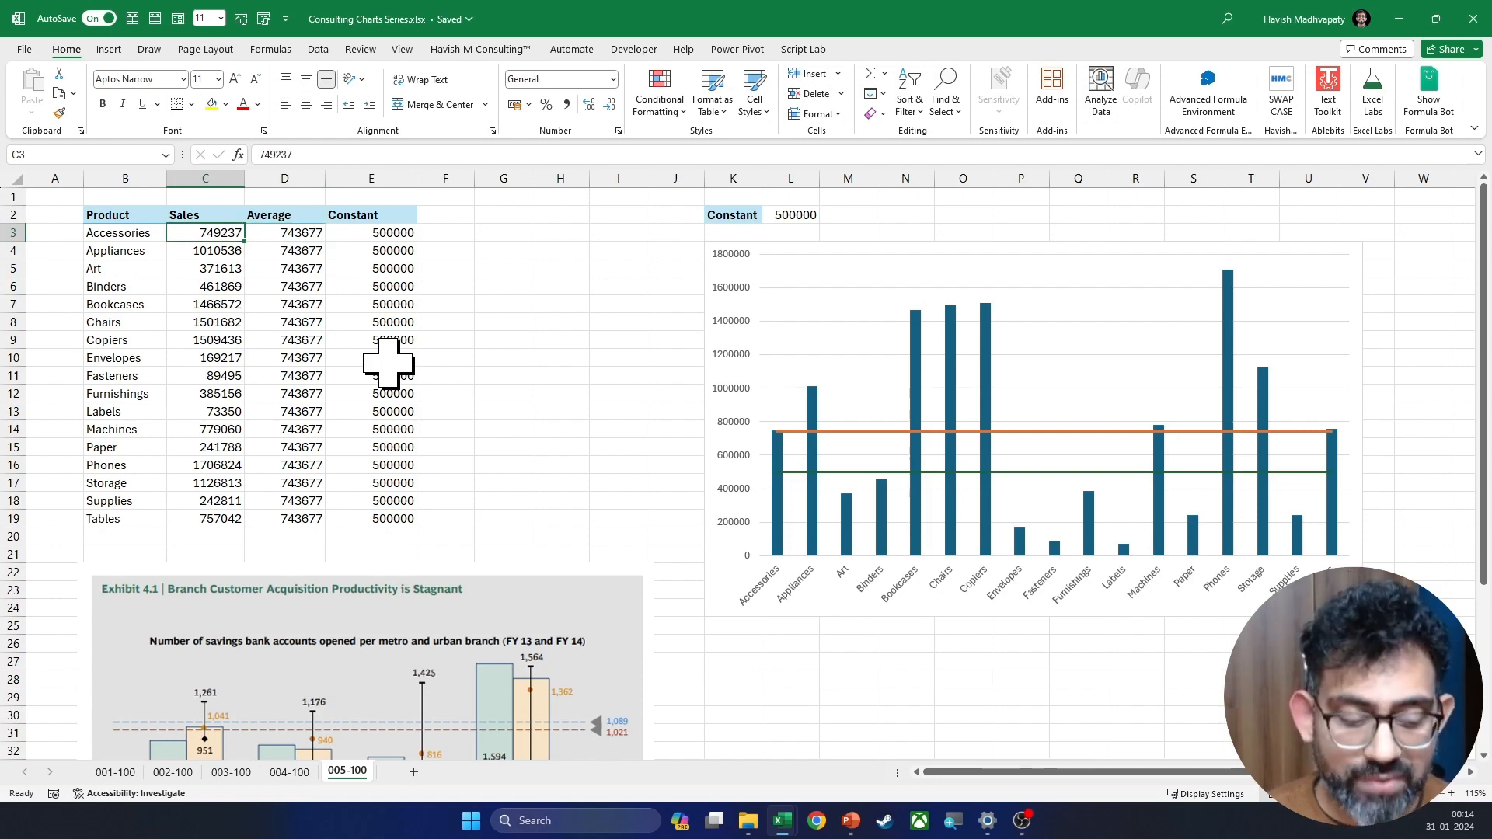
pyautogui.press('F2')
pyautogui.write('1')
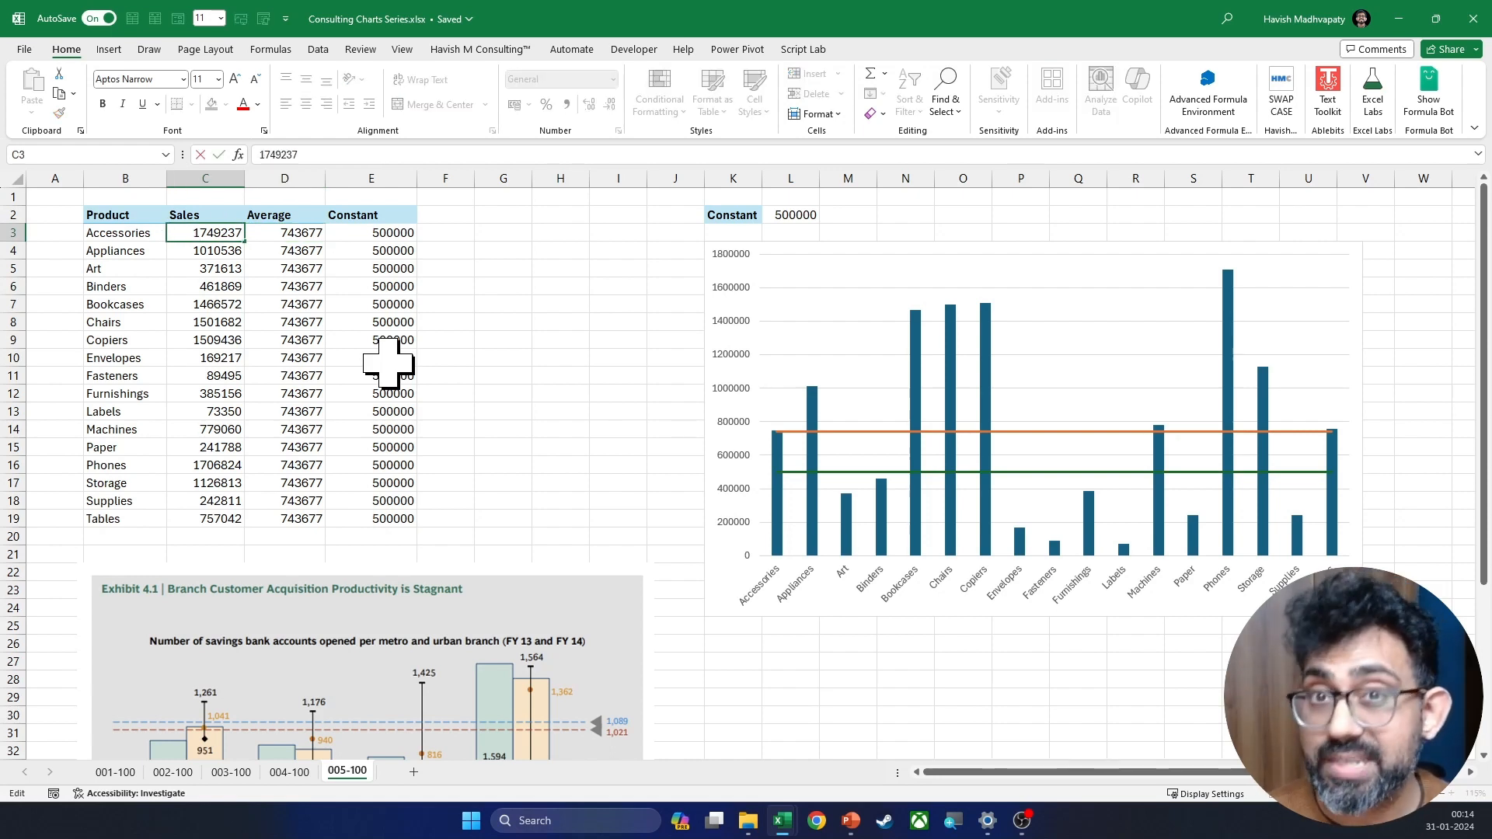
pyautogui.press('Return')
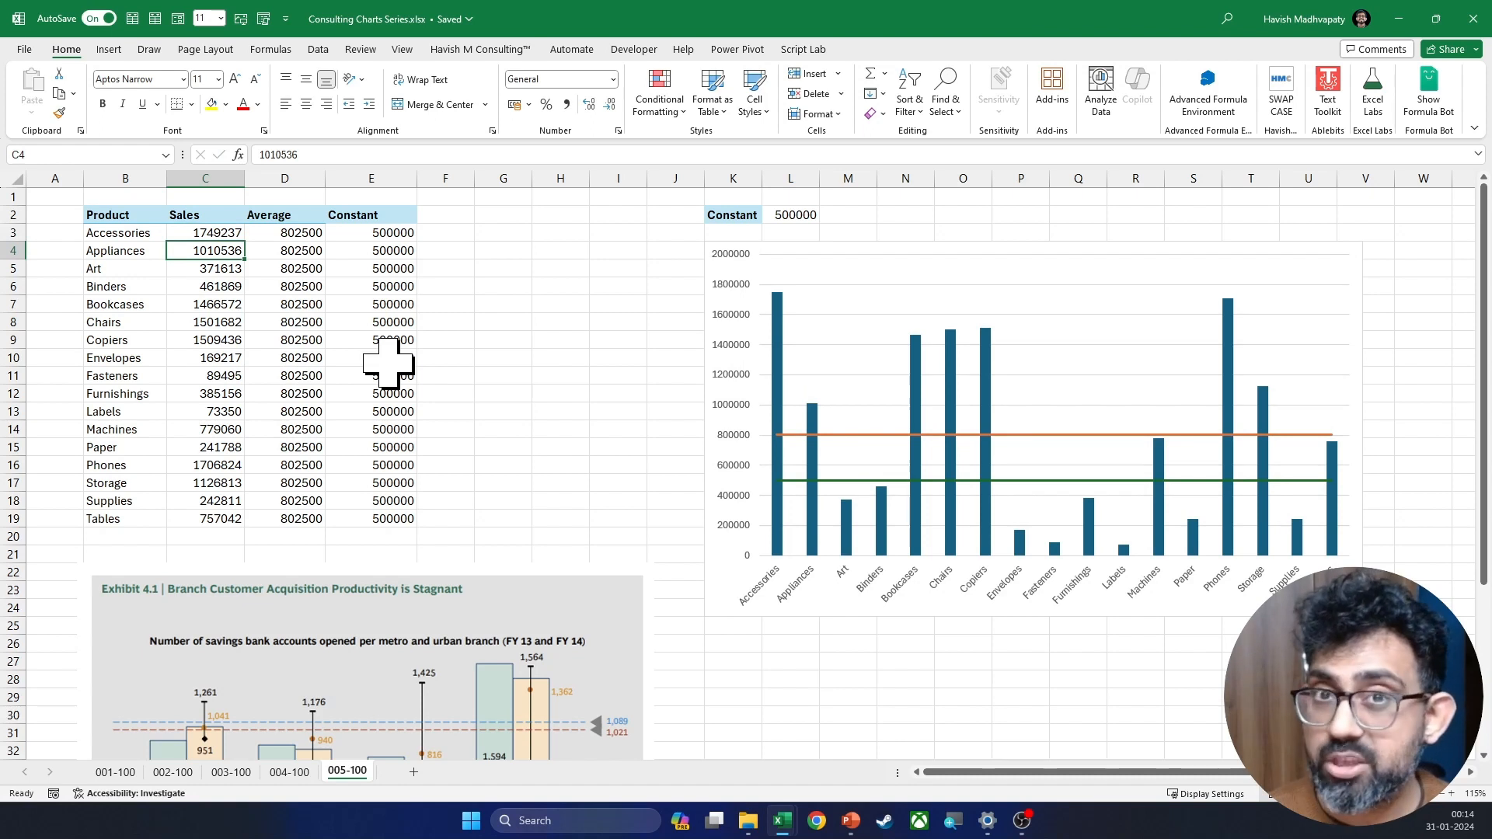
pyautogui.hotkey('ctrl', 'z')
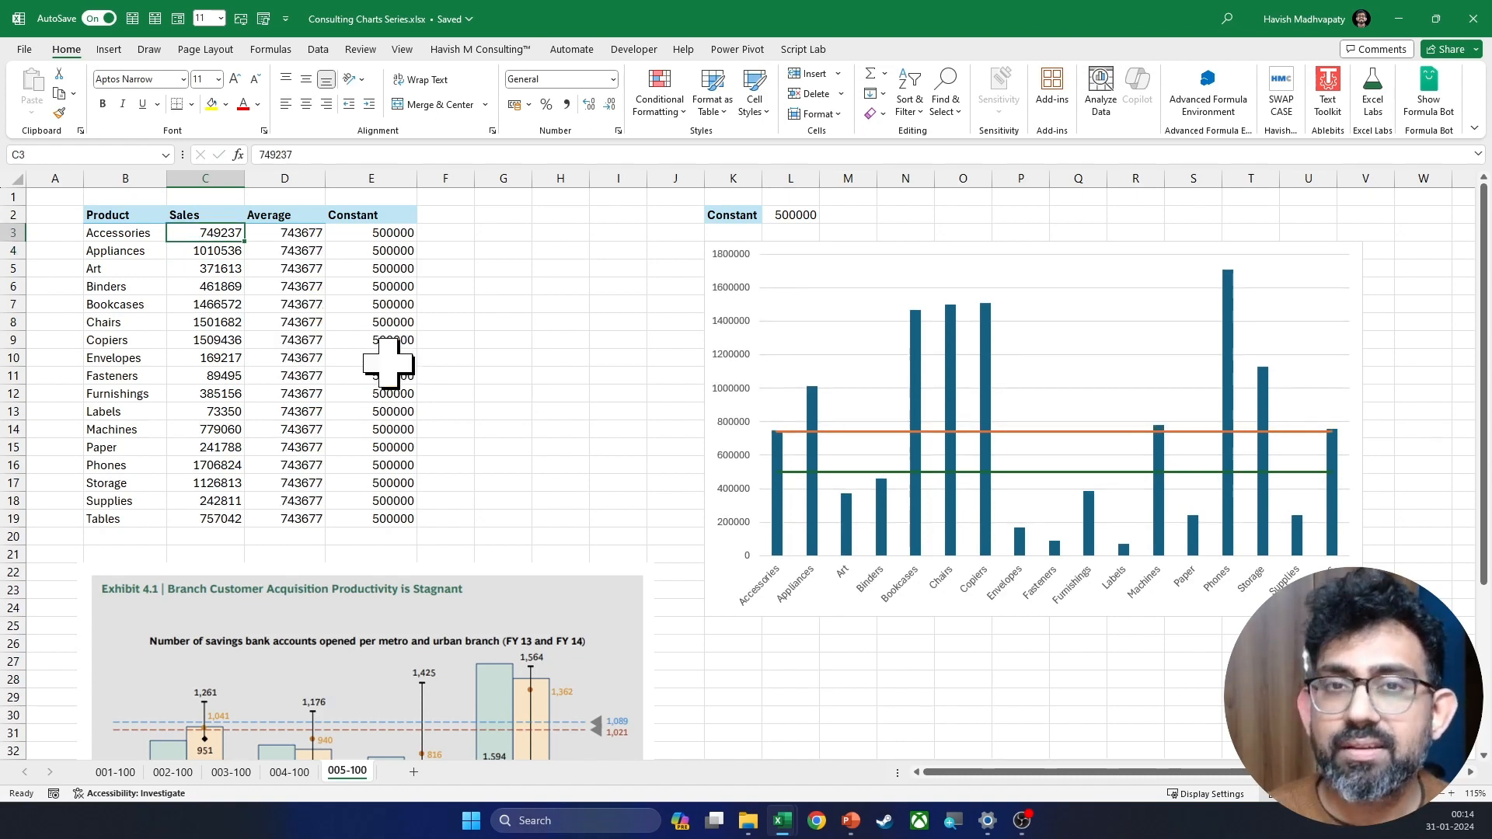
# Step: Choose 1250000 from the validation list in L2
pyautogui.press('Right')
pyautogui.press('Right')
pyautogui.press('Right')
pyautogui.press('Up')
pyautogui.press('Right')
pyautogui.press('Right')
pyautogui.press('Right')
pyautogui.press('Right')
pyautogui.press('Right')
pyautogui.press('Right')
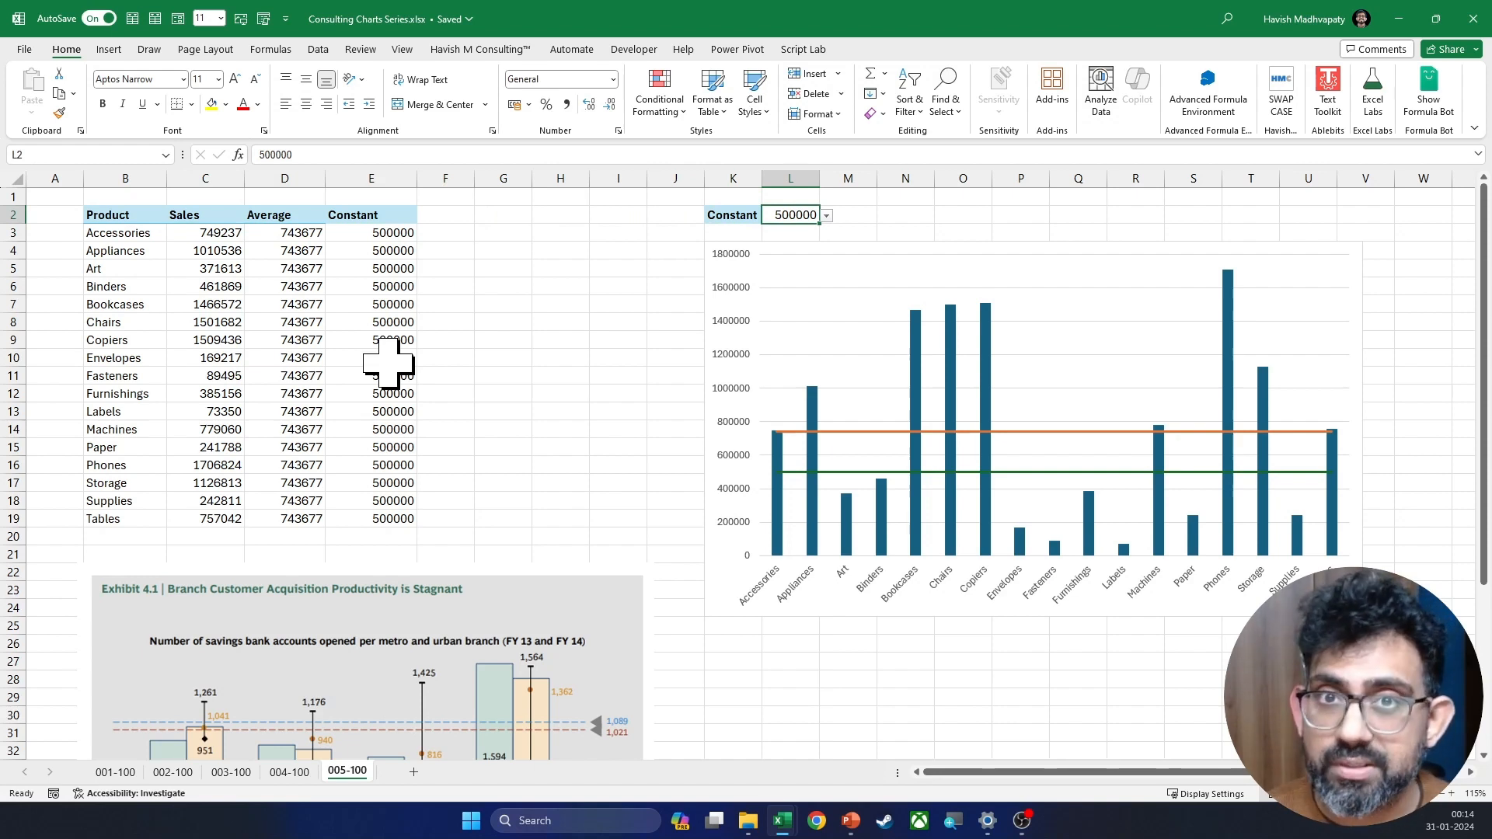
pyautogui.hotkey('alt', 'Down')
pyautogui.press('Down')
pyautogui.press('Down')
pyautogui.press('Down')
pyautogui.press('Return')
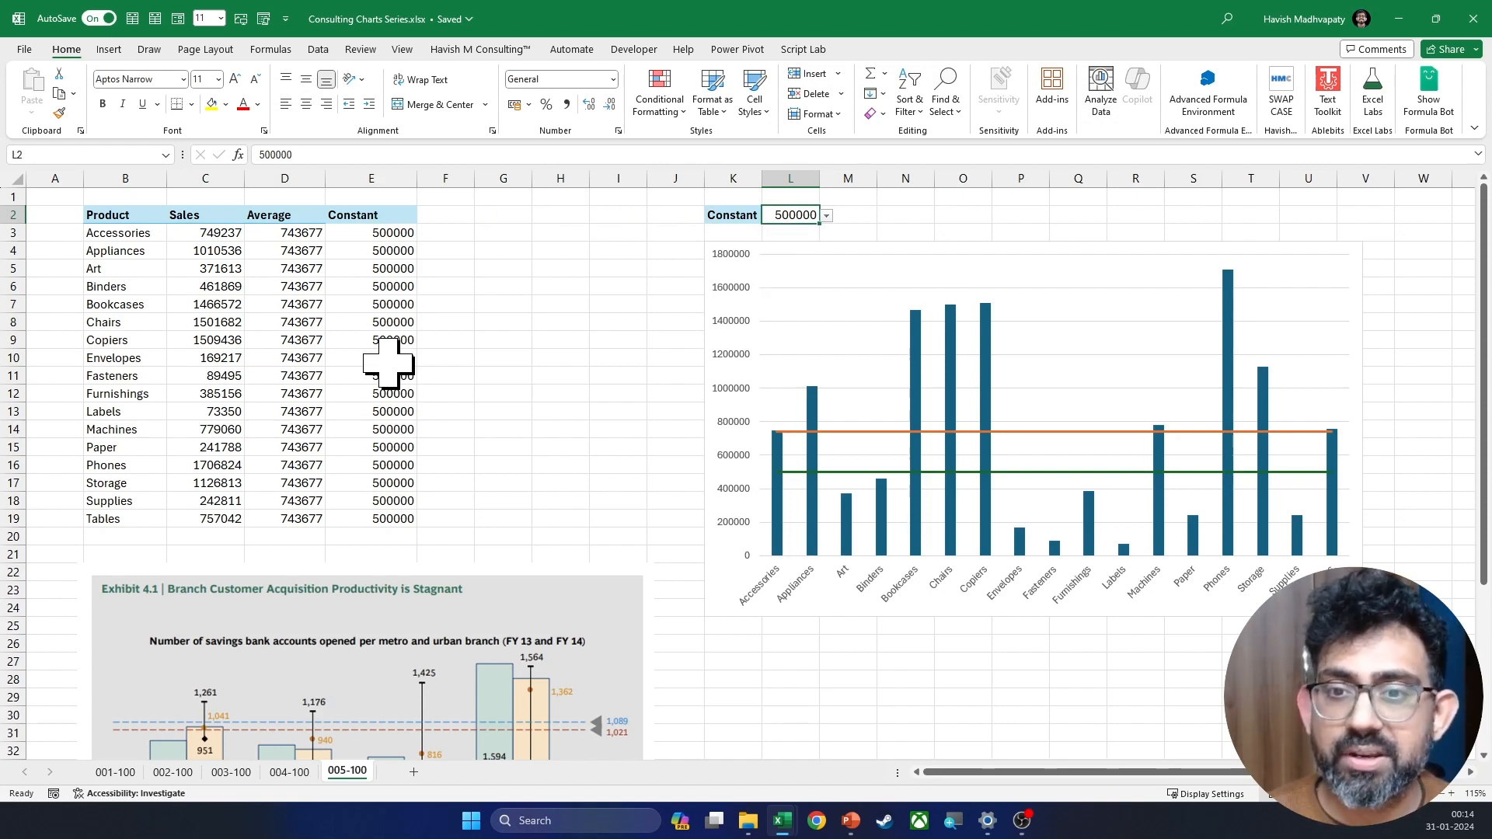
# Step: Choose 150000 from the validation list in L2
pyautogui.hotkey('alt', 'Down')
pyautogui.press('Up')
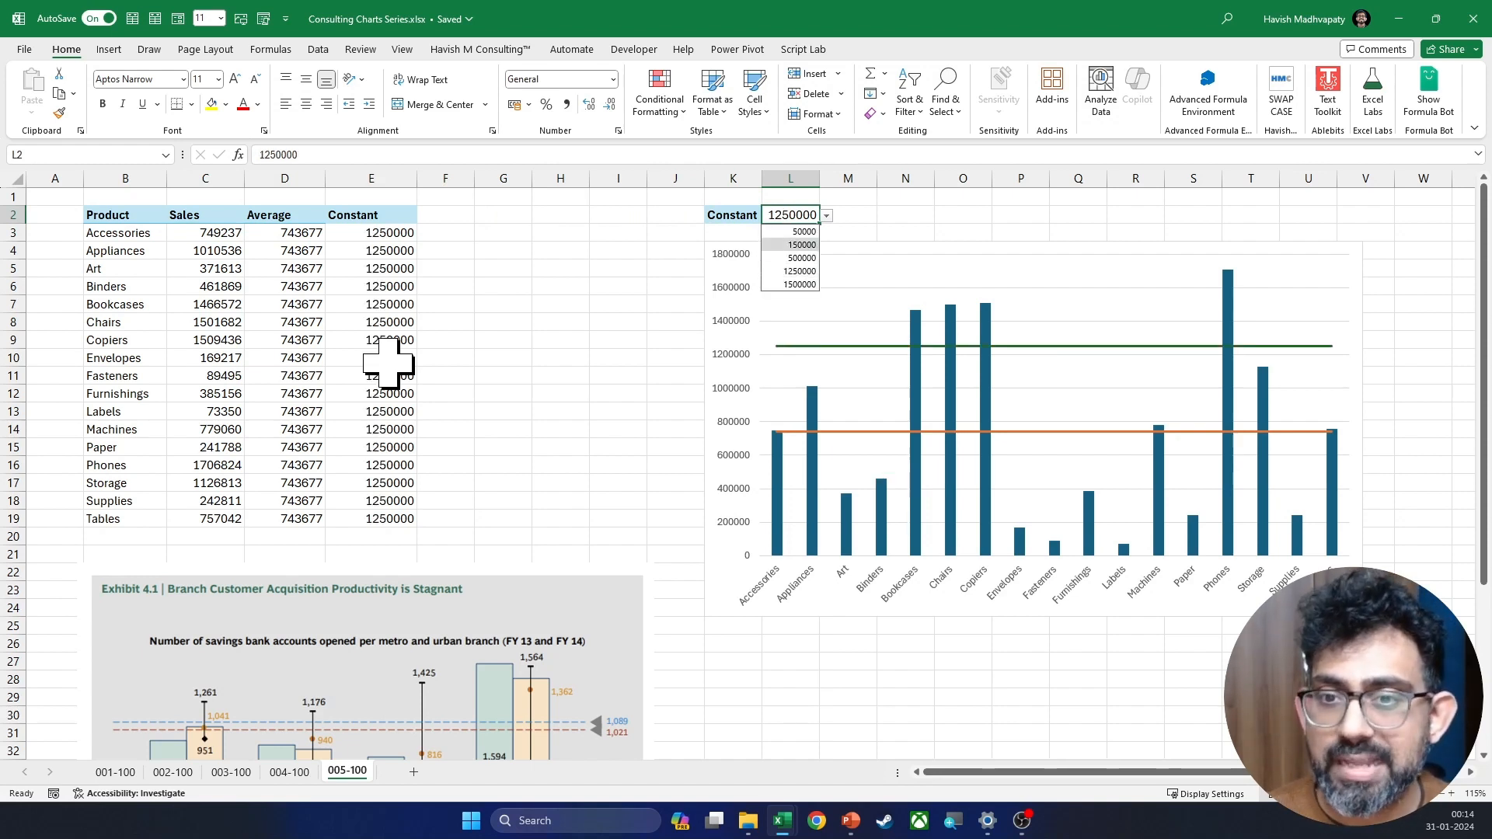
pyautogui.press('Return')
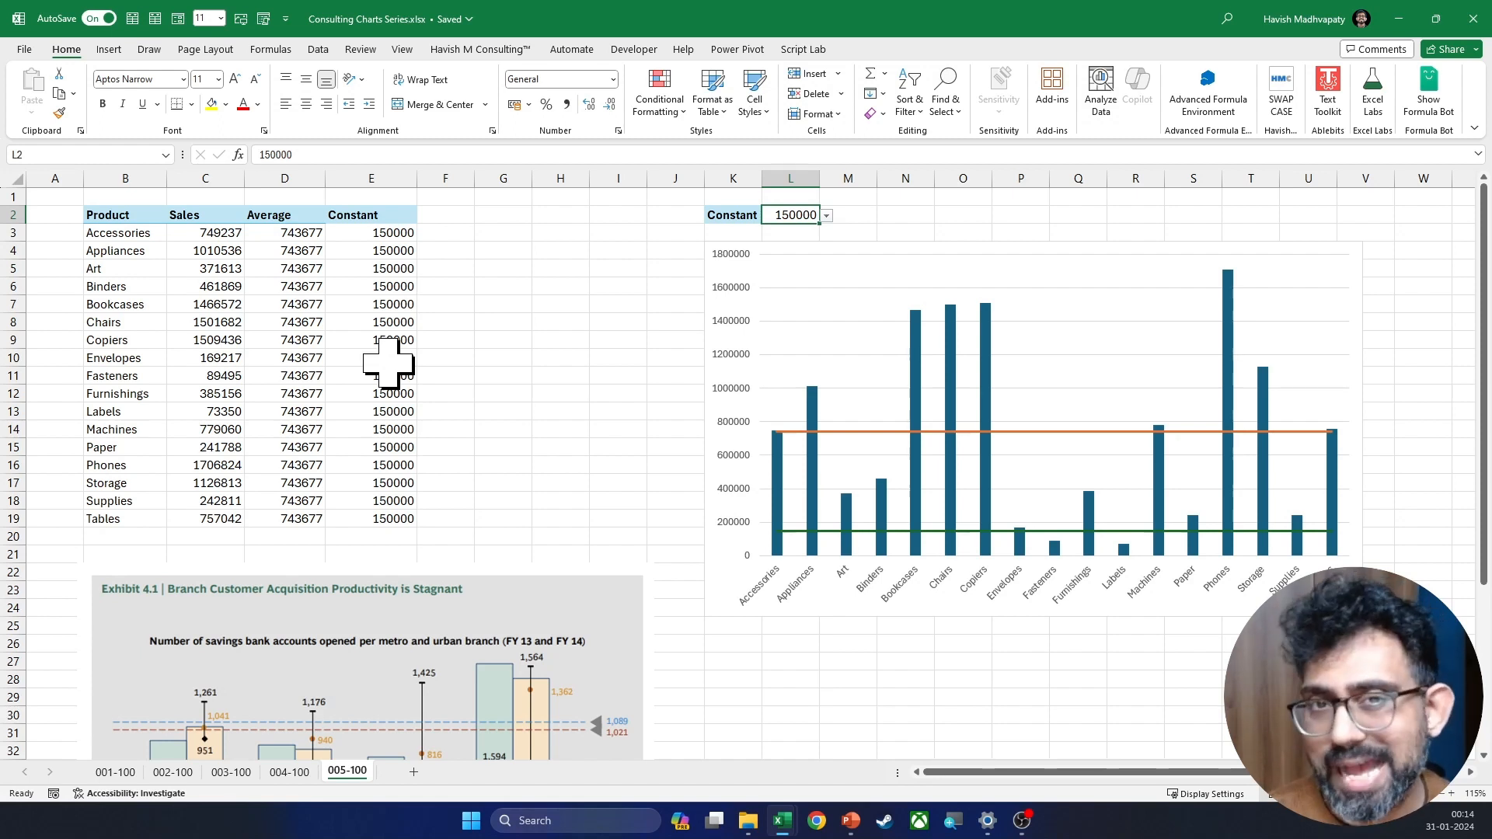
# Step: Rename the 005-100 sheet to 005-100 (1) and add a new sheet named 005-100 (2)
pyautogui.doubleClick(348, 772)
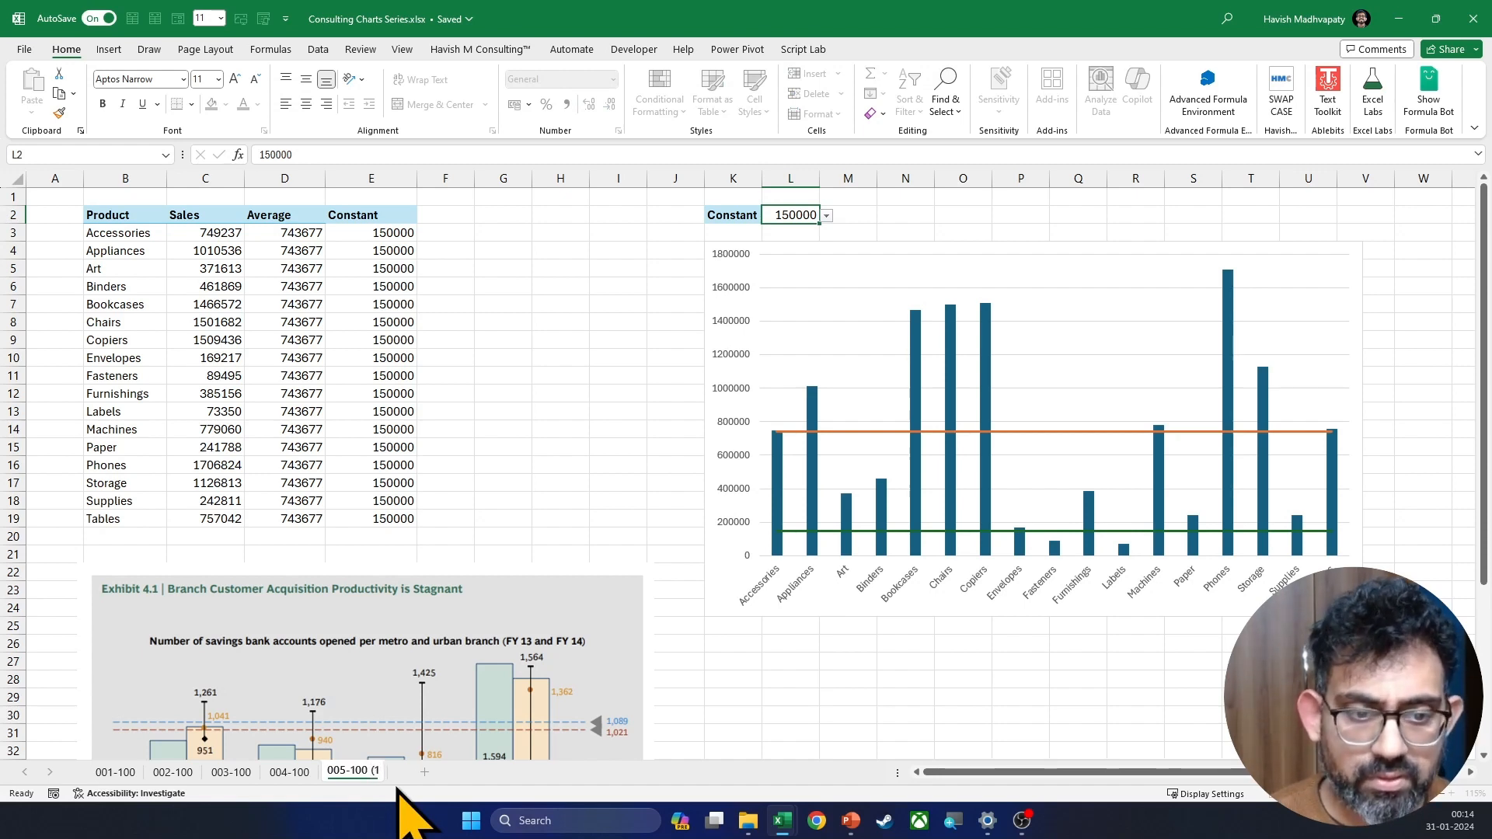
pyautogui.press('Return')
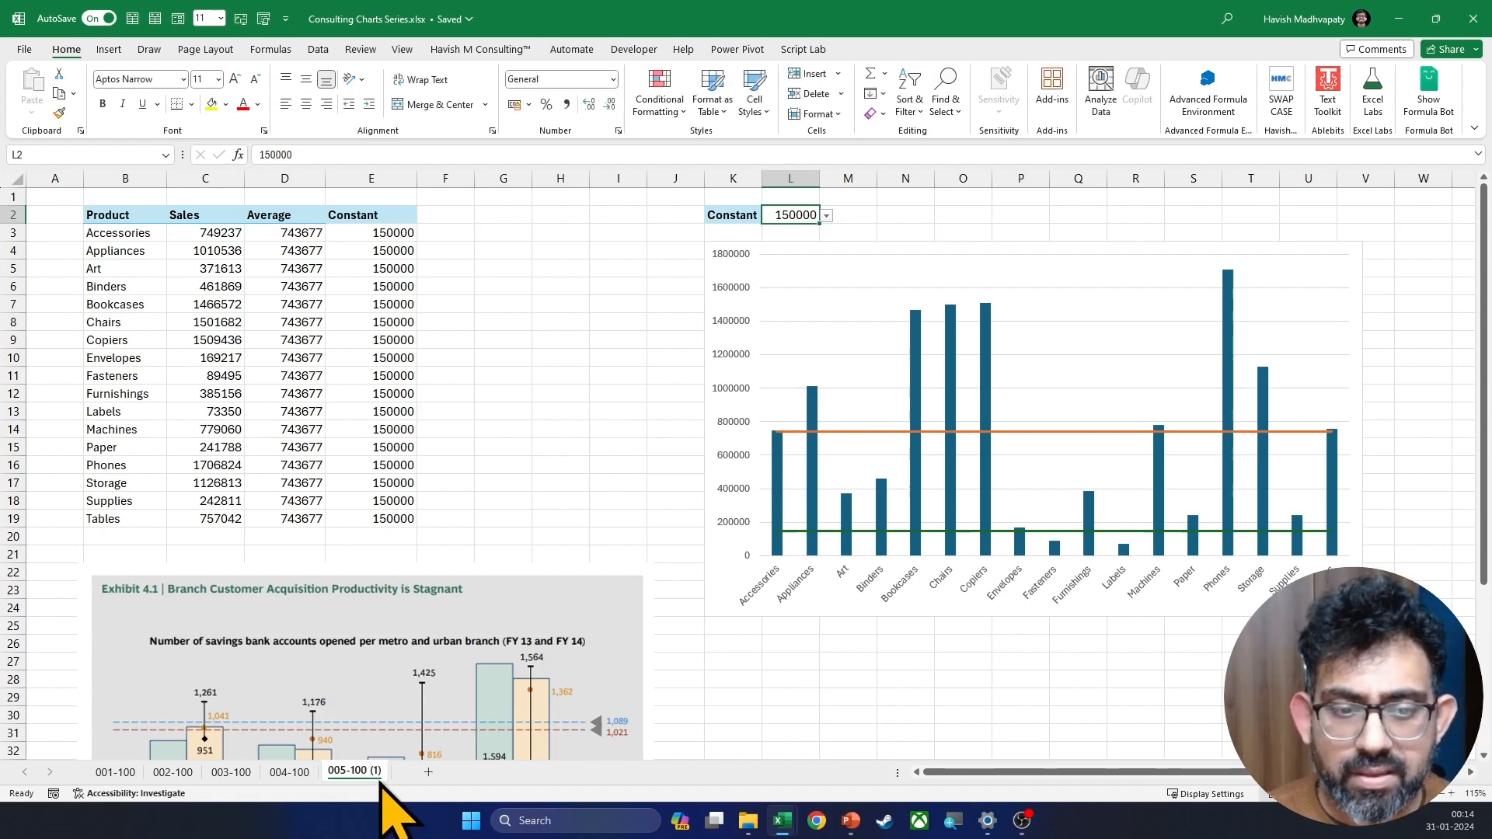
pyautogui.doubleClick(378, 780)
pyautogui.hotkey('ctrl', 'c')
pyautogui.click(428, 772)
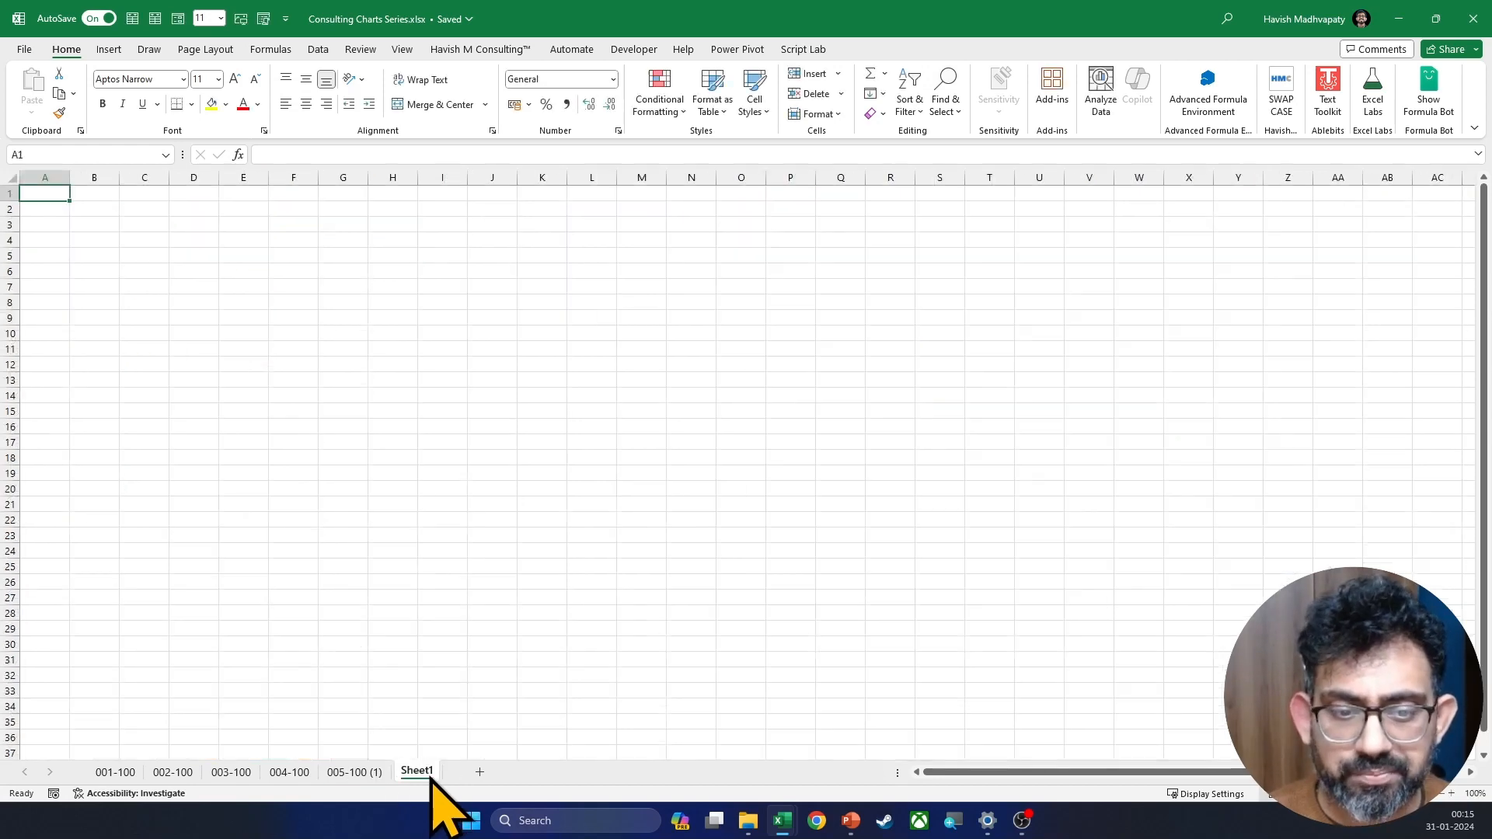
pyautogui.doubleClick(429, 772)
pyautogui.hotkey('ctrl', 'v')
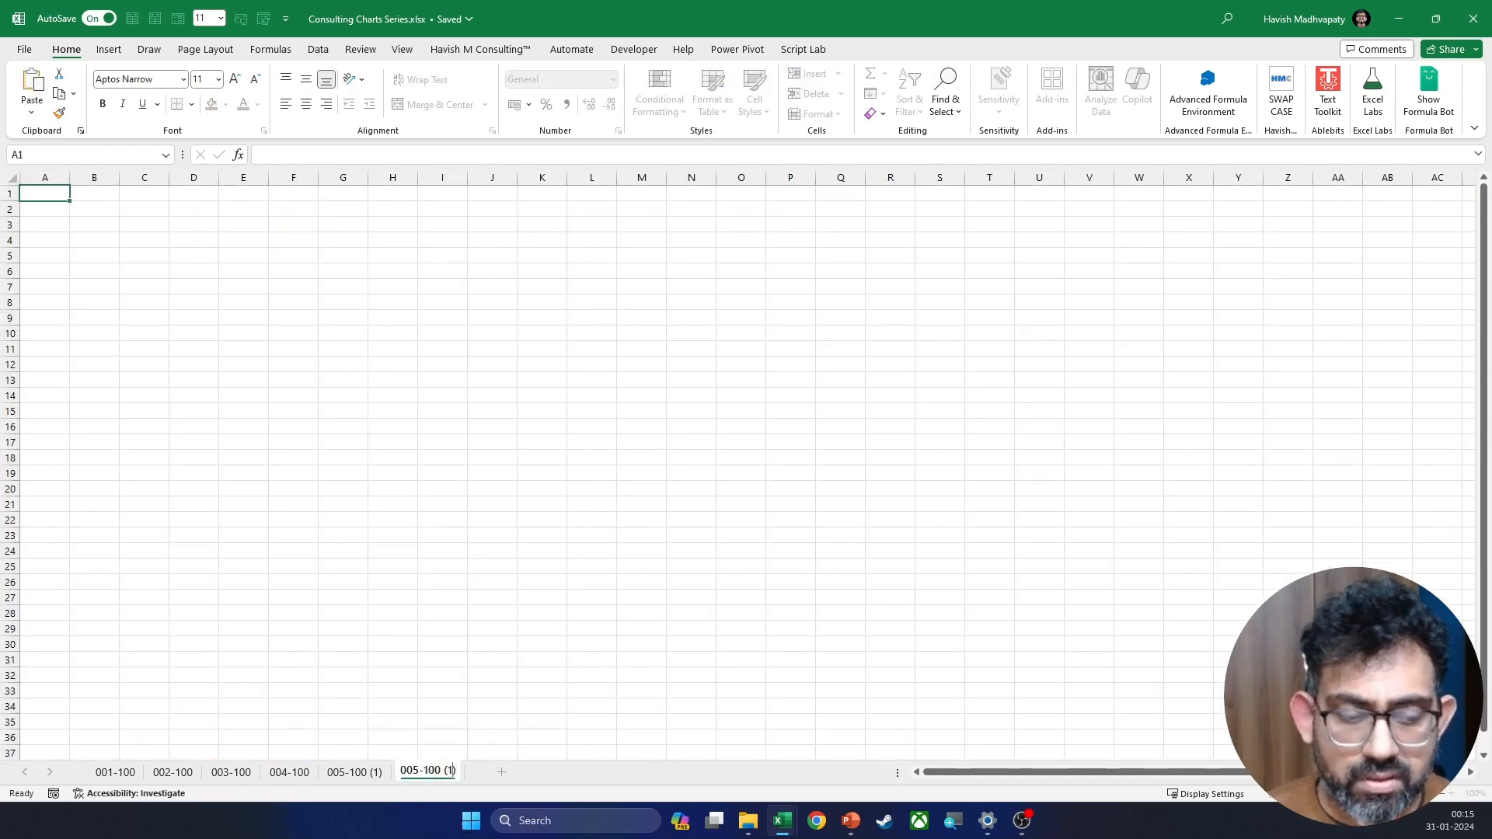
pyautogui.press('Return')
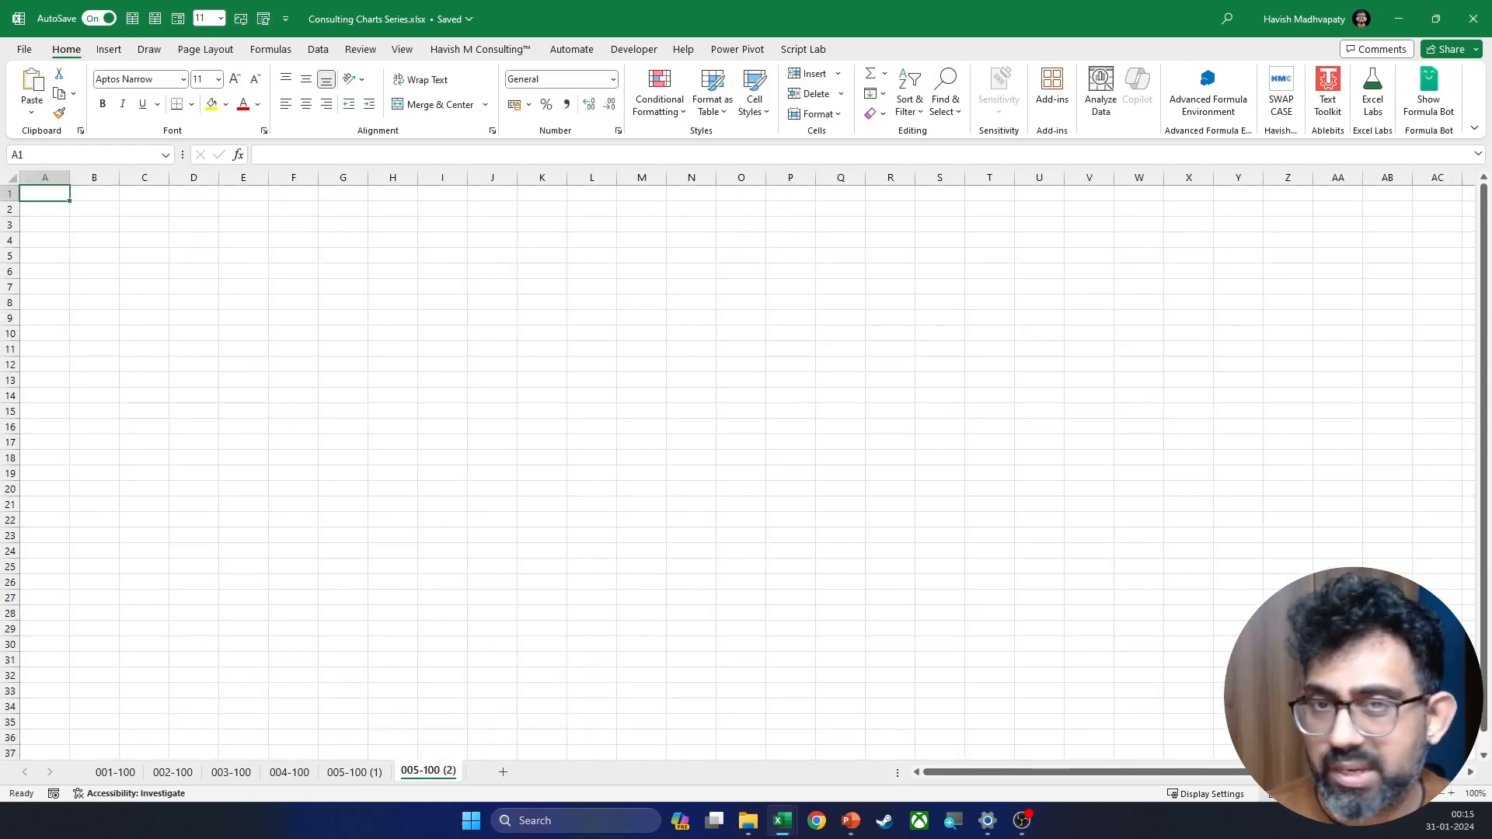
# Step: Copy the Product and Sales table from sheet 005-100 (1) to B2 of sheet 005-100 (2) and widen both columns
pyautogui.click(353, 772)
pyautogui.moveTo(117, 217); pyautogui.dragTo(224, 526)
pyautogui.hotkey('ctrl', 'c')
pyautogui.hotkey('ctrl', 'pagedown')
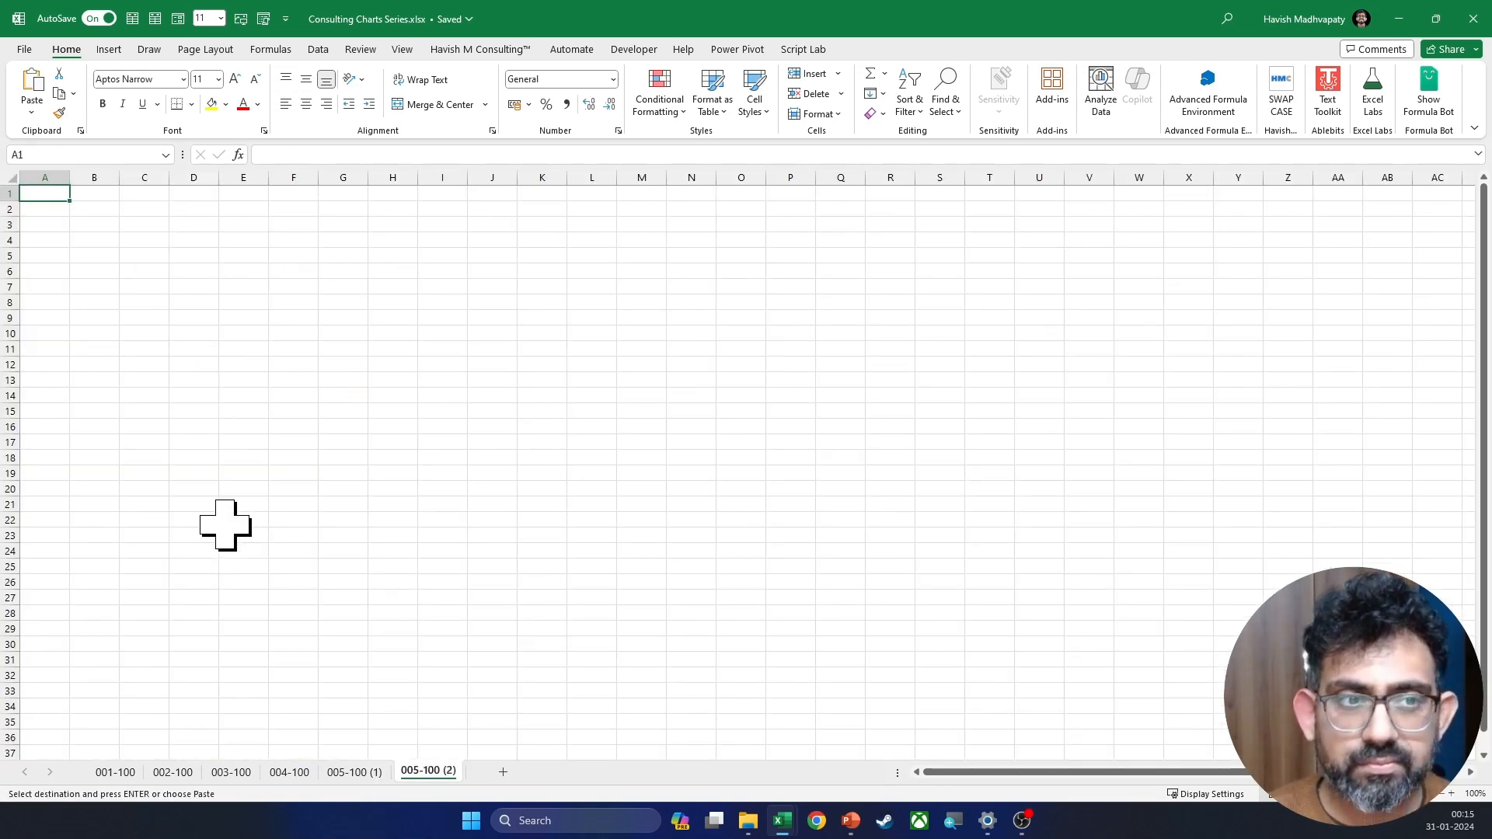
pyautogui.press('Right')
pyautogui.press('Down')
pyautogui.hotkey('ctrl', 'v')
pyautogui.scroll(3, 223, 526)
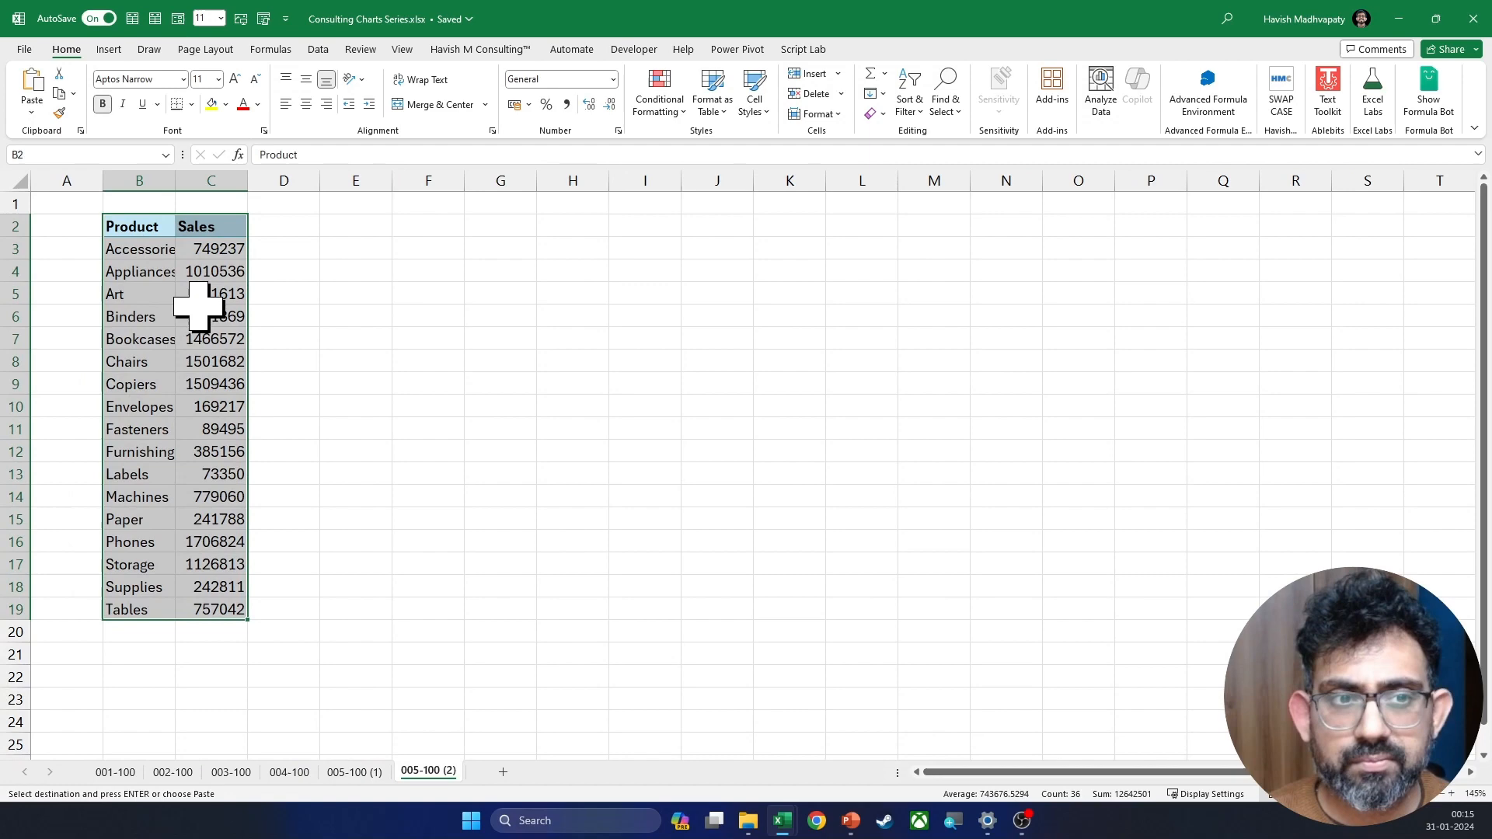
pyautogui.doubleClick(177, 182)
pyautogui.moveTo(317, 181); pyautogui.dragTo(368, 180)
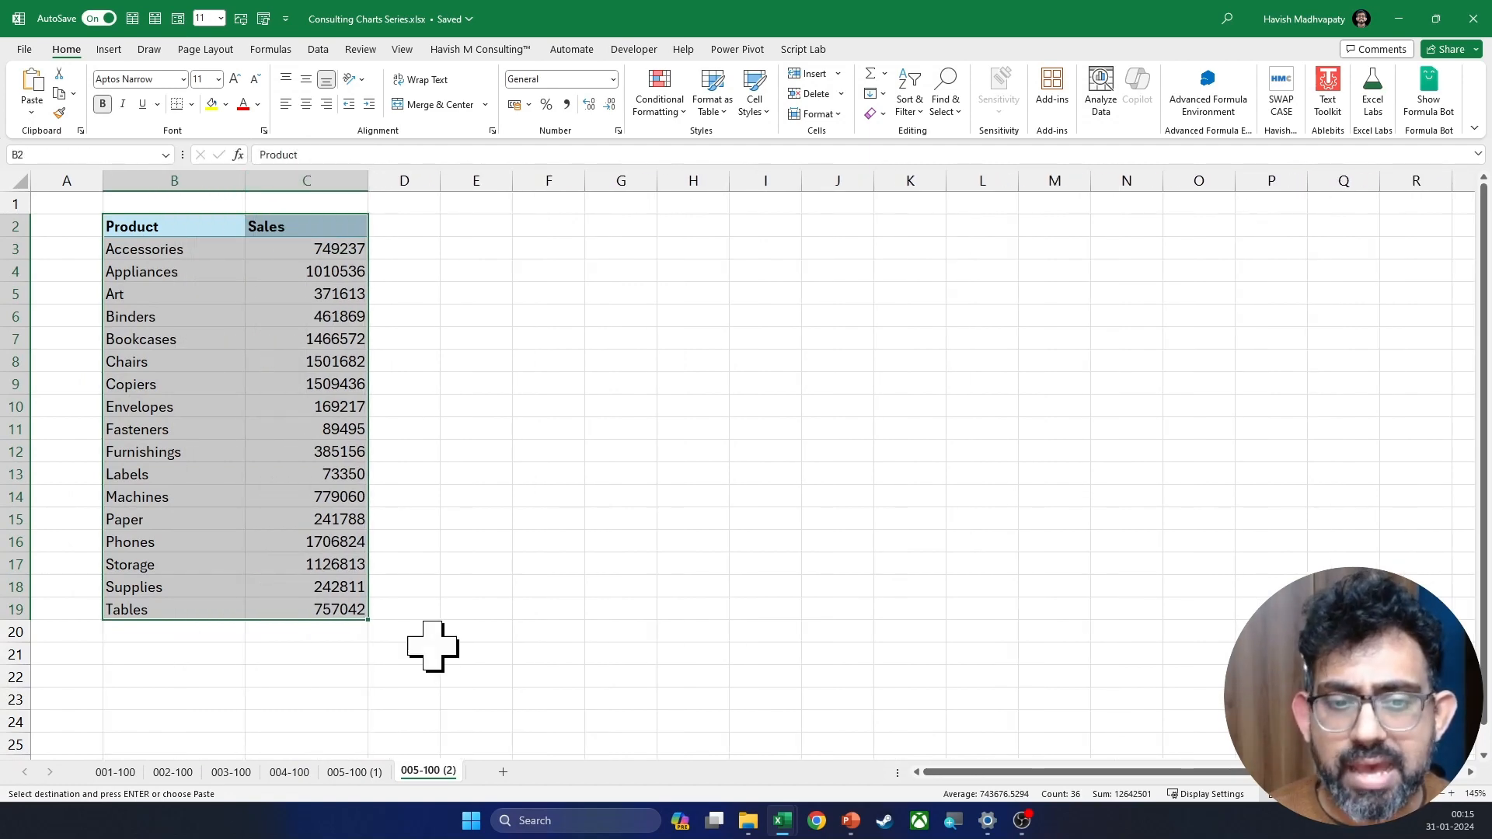
# Step: Copy the Constant label and its selector cell, K2:L2, from sheet 005-100 (1) to I2 of sheet 005-100 (2)
pyautogui.click(354, 772)
pyautogui.click(768, 219)
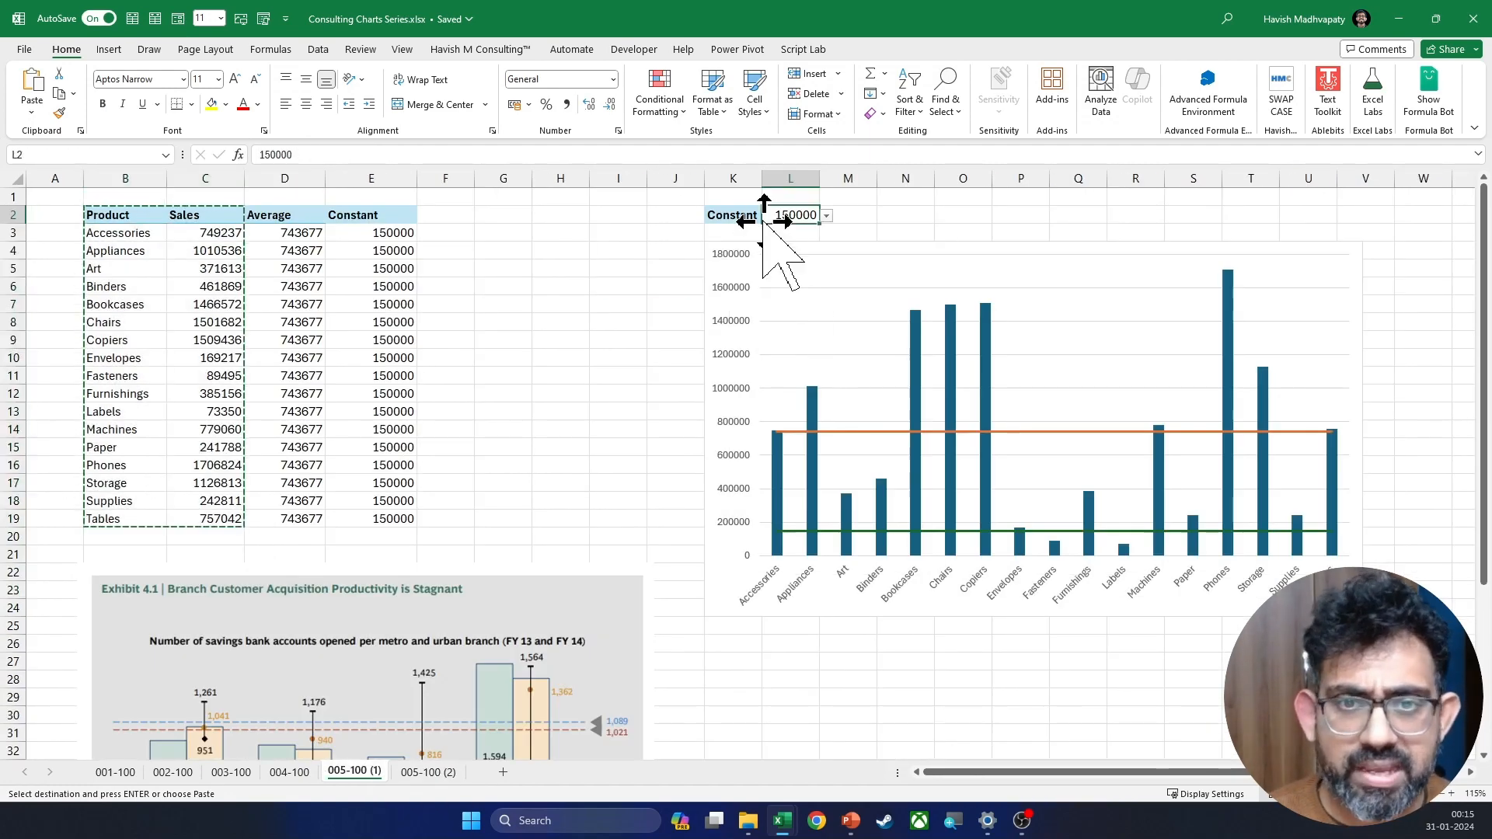
pyautogui.moveTo(746, 218); pyautogui.dragTo(799, 219)
pyautogui.hotkey('ctrl', 'c')
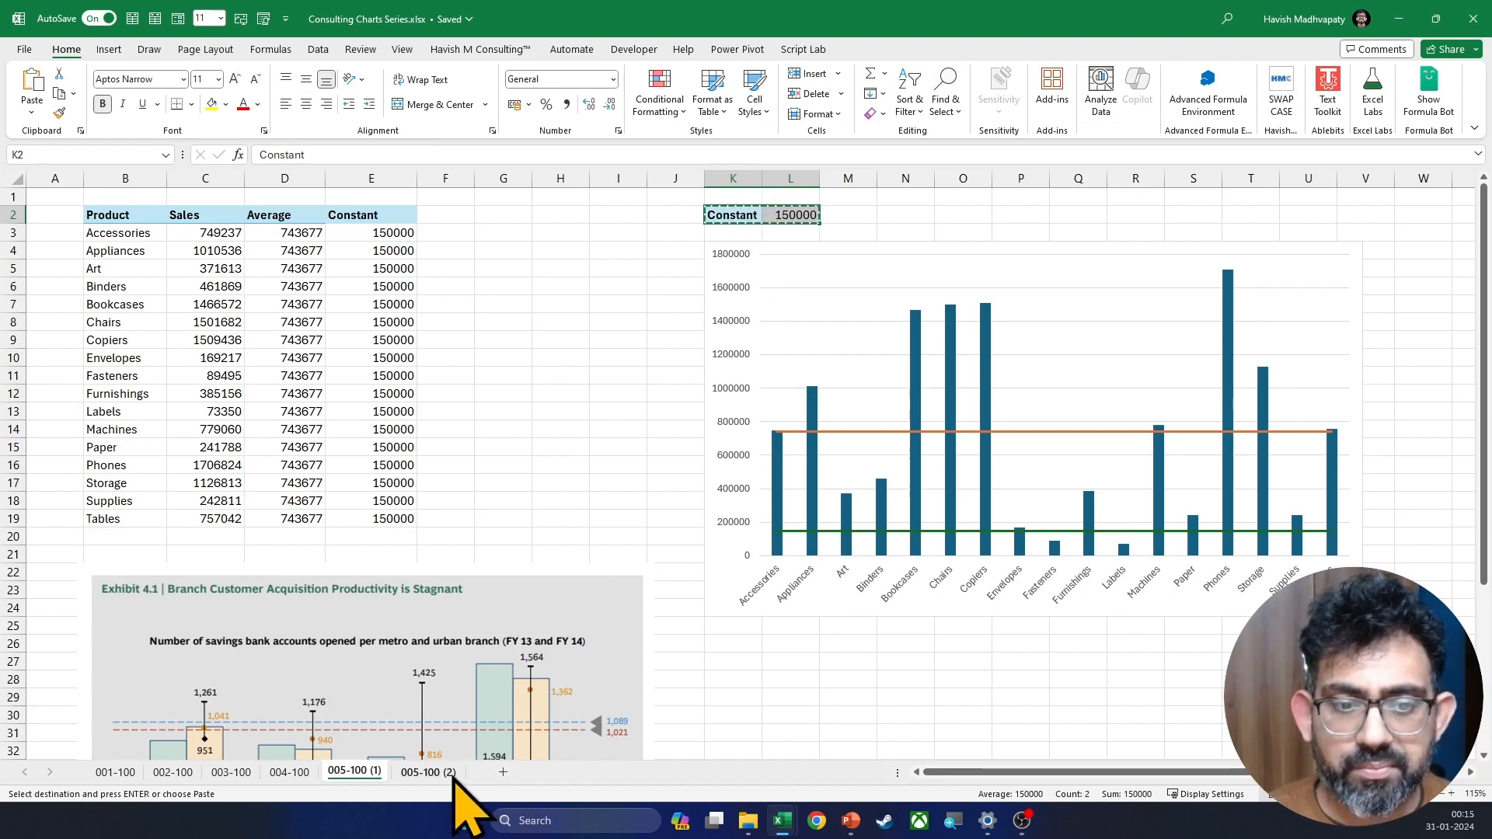
pyautogui.click(450, 775)
pyautogui.click(660, 218)
pyautogui.press('Right')
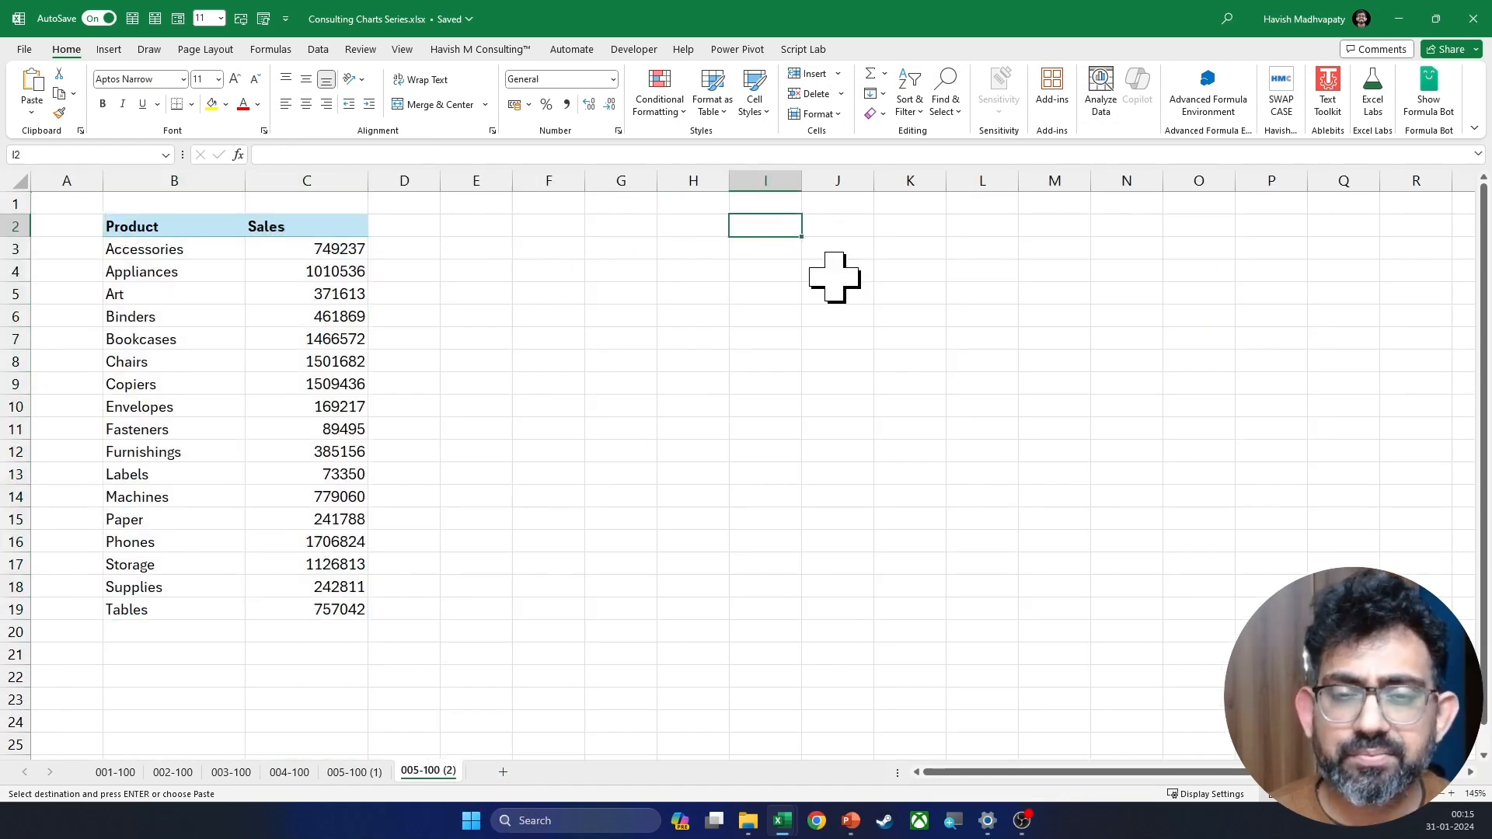
pyautogui.hotkey('ctrl', 'v')
# Step: Add a Constant column header in D2 with the same formatting as the Sales header
pyautogui.click(416, 231)
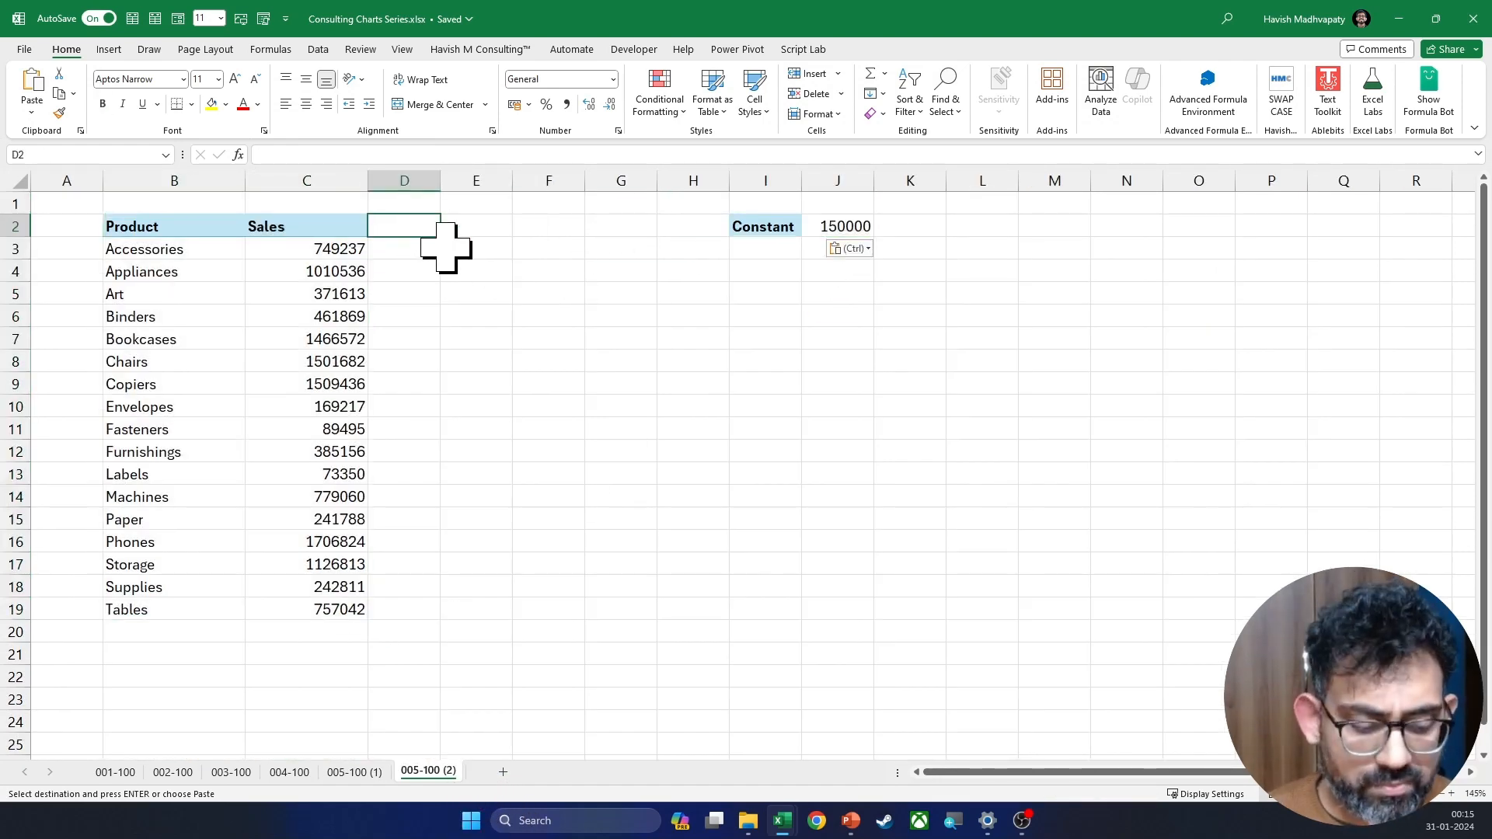
pyautogui.hotkey('ctrl', 'r')
pyautogui.write('Constant')
pyautogui.press('Return')
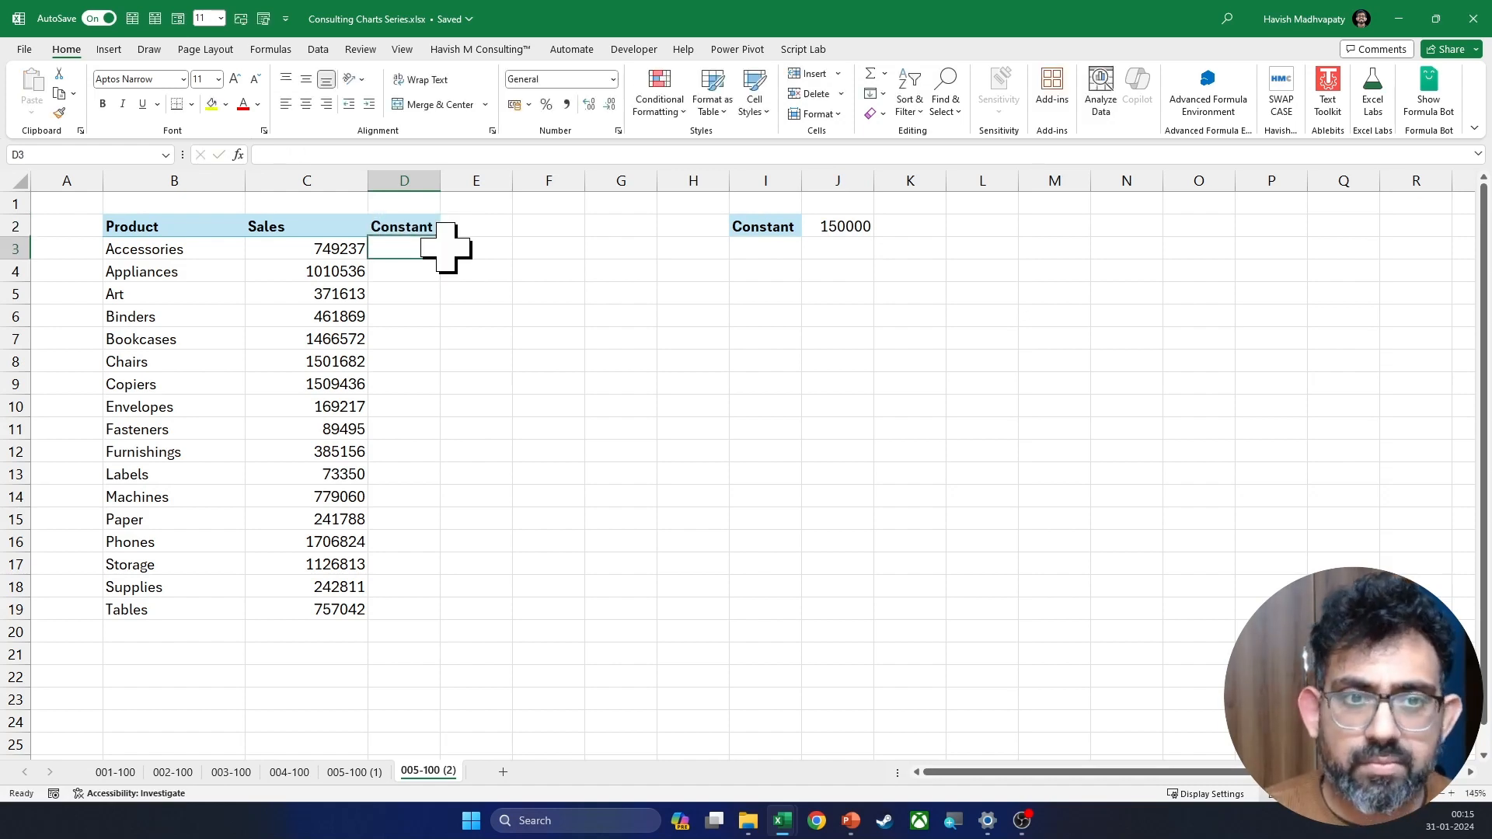
# Step: Enter =$J$2 in D3 and fill it down the Constant column to D19
pyautogui.write('=')
pyautogui.click(817, 227)
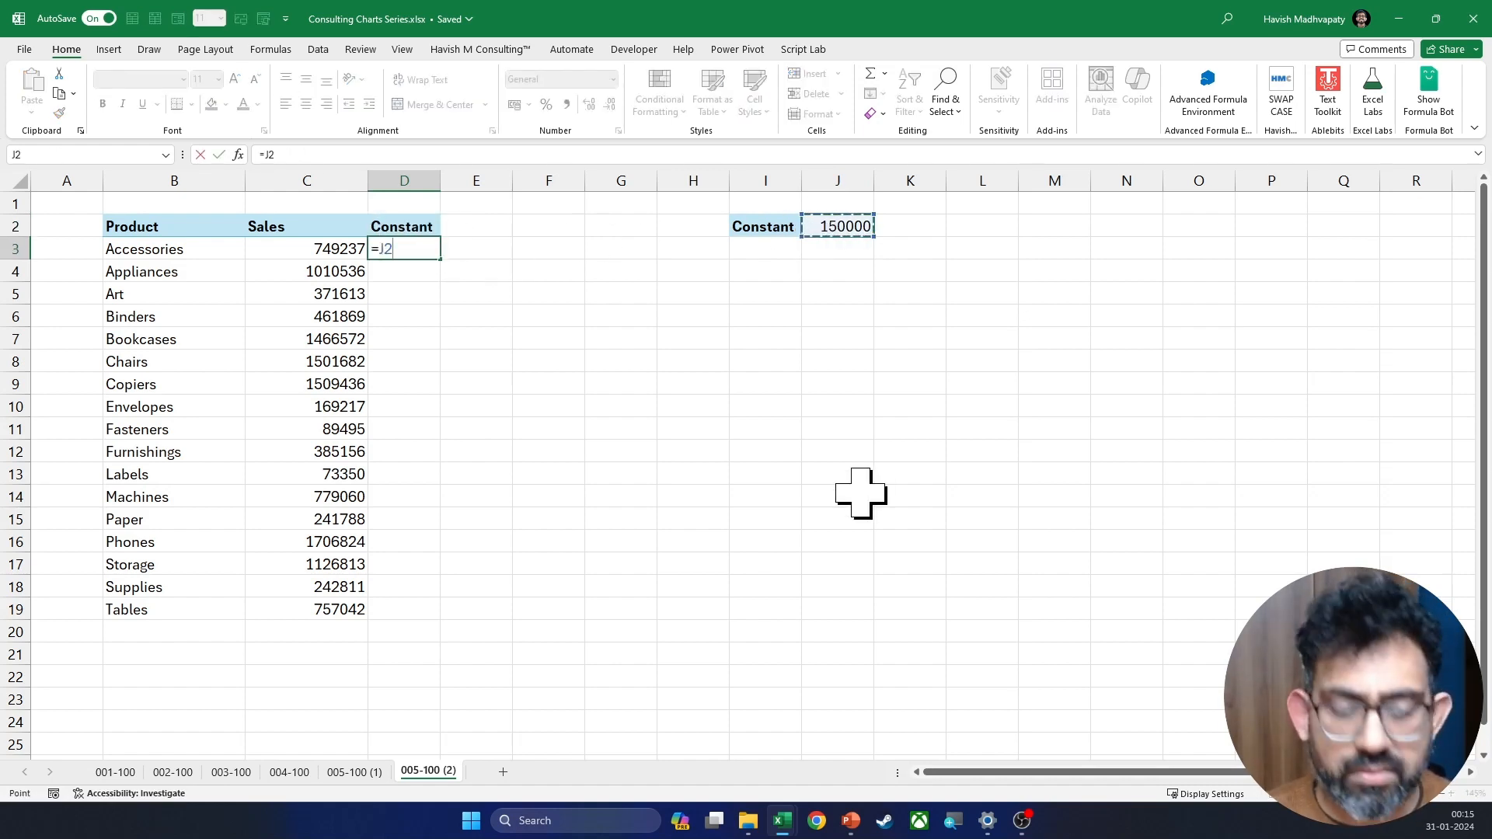
pyautogui.press('F4')
pyautogui.hotkey('ctrl', 'Return')
pyautogui.hotkey('shift', 'Down')
pyautogui.hotkey('shift', 'Down')
pyautogui.hotkey('shift', 'Down')
pyautogui.hotkey('shift', 'Down')
pyautogui.hotkey('shift', 'Down')
pyautogui.hotkey('shift', 'Down')
pyautogui.hotkey('shift', 'Down')
pyautogui.hotkey('shift', 'Down')
pyautogui.hotkey('shift', 'Down')
pyautogui.hotkey('shift', 'Down')
pyautogui.hotkey('shift', 'Down')
pyautogui.hotkey('shift', 'Down')
pyautogui.hotkey('shift', 'Down')
pyautogui.hotkey('shift', 'Down')
pyautogui.hotkey('shift', 'Down')
pyautogui.hotkey('shift', 'Down')
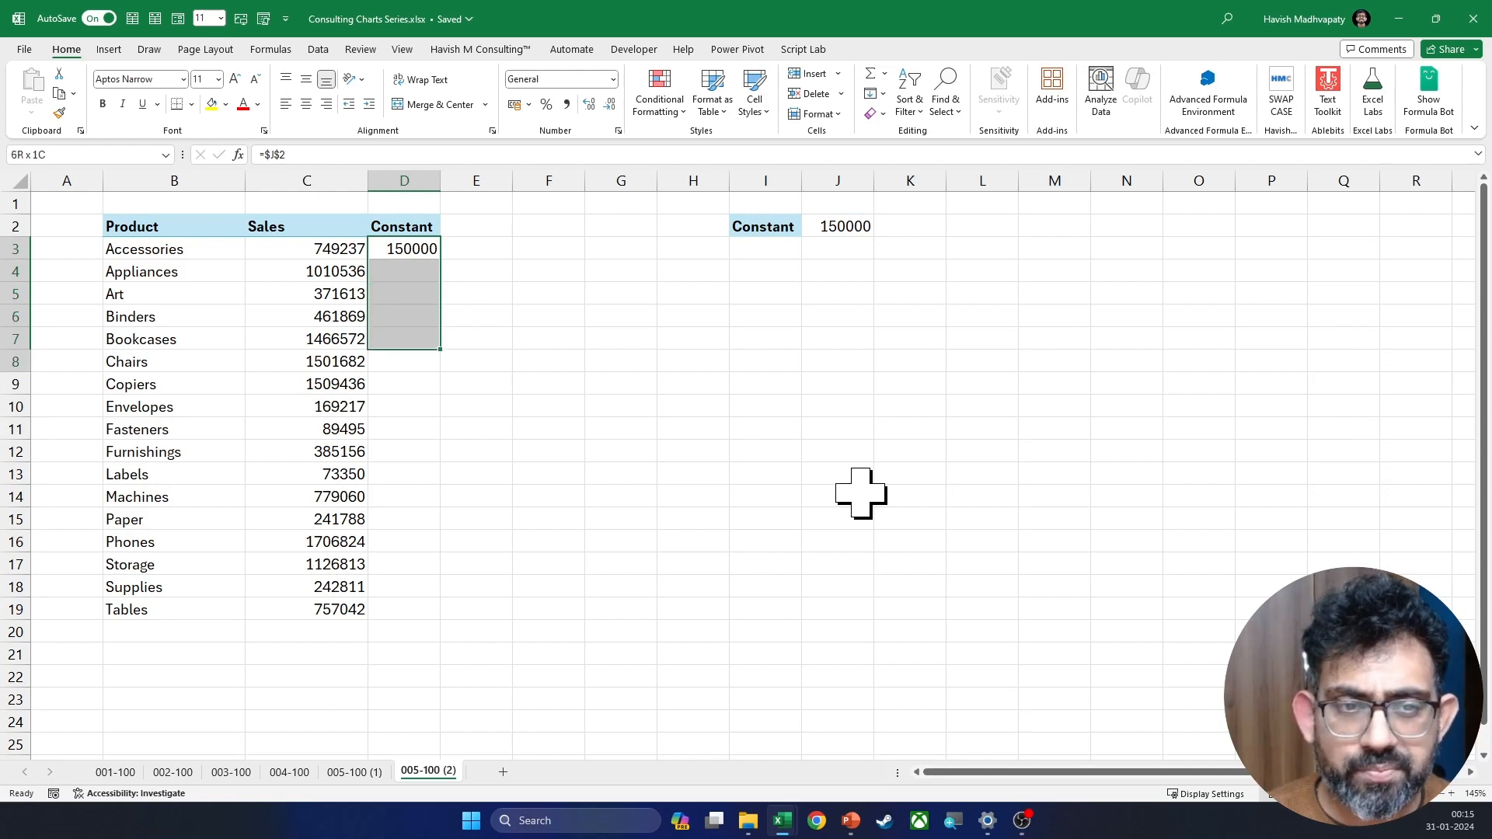
pyautogui.hotkey('ctrl', 'd')
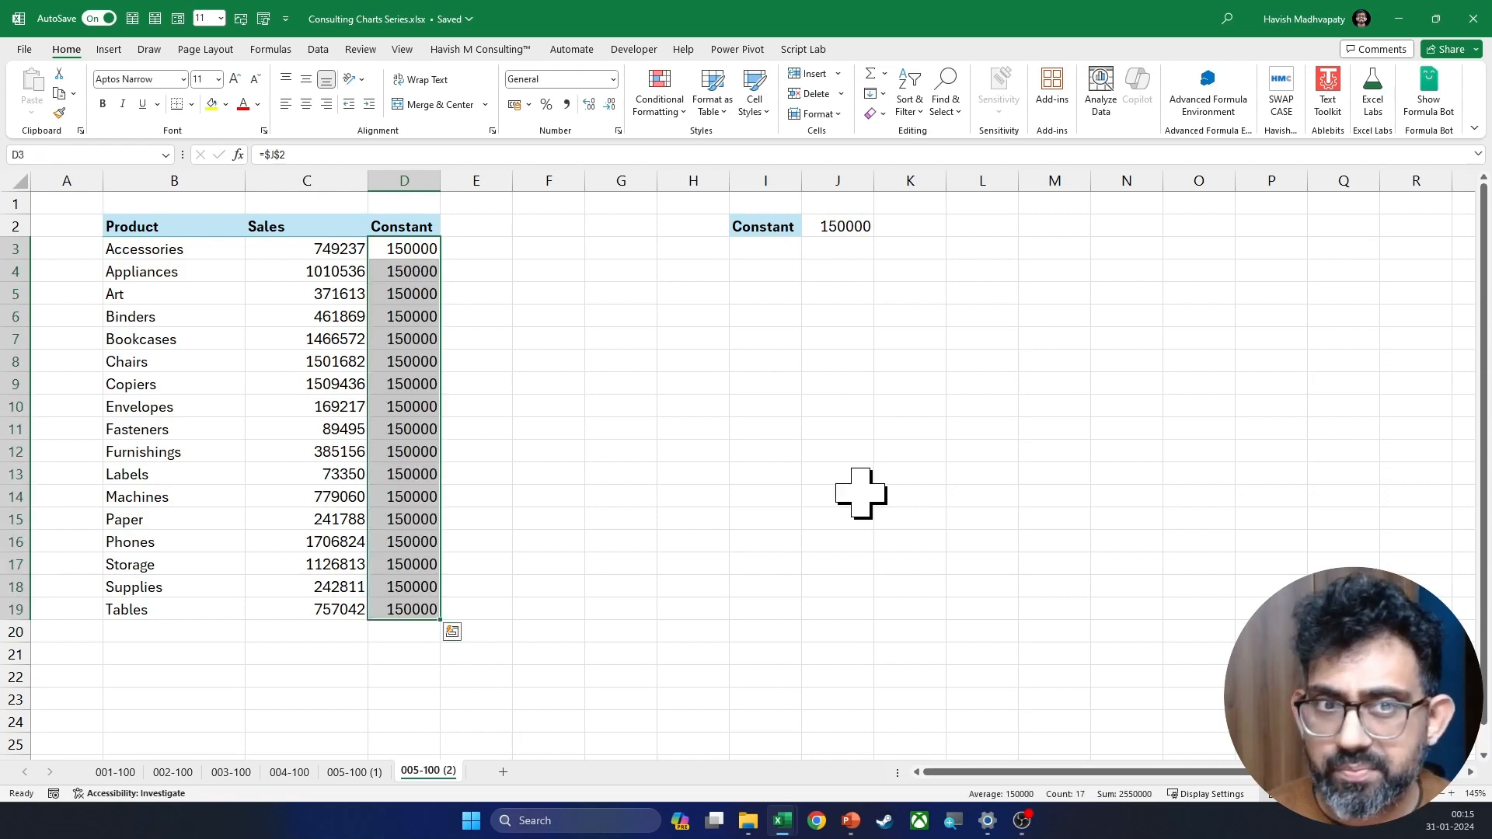
# Step: Add the column headers High in E2 and Low in F2
pyautogui.press('Up')
pyautogui.press('Right')
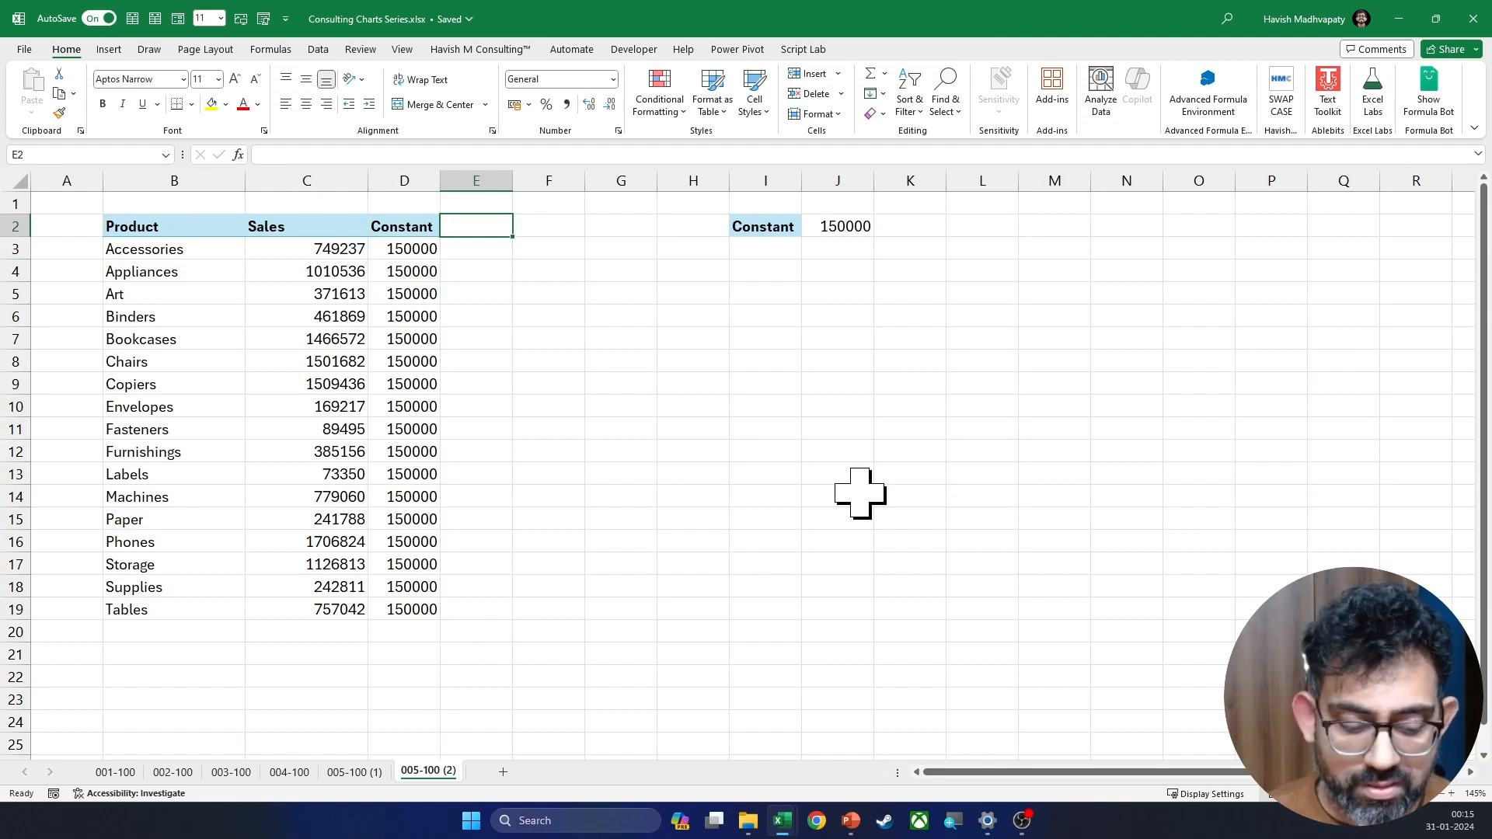
pyautogui.write('High')
pyautogui.press('Tab')
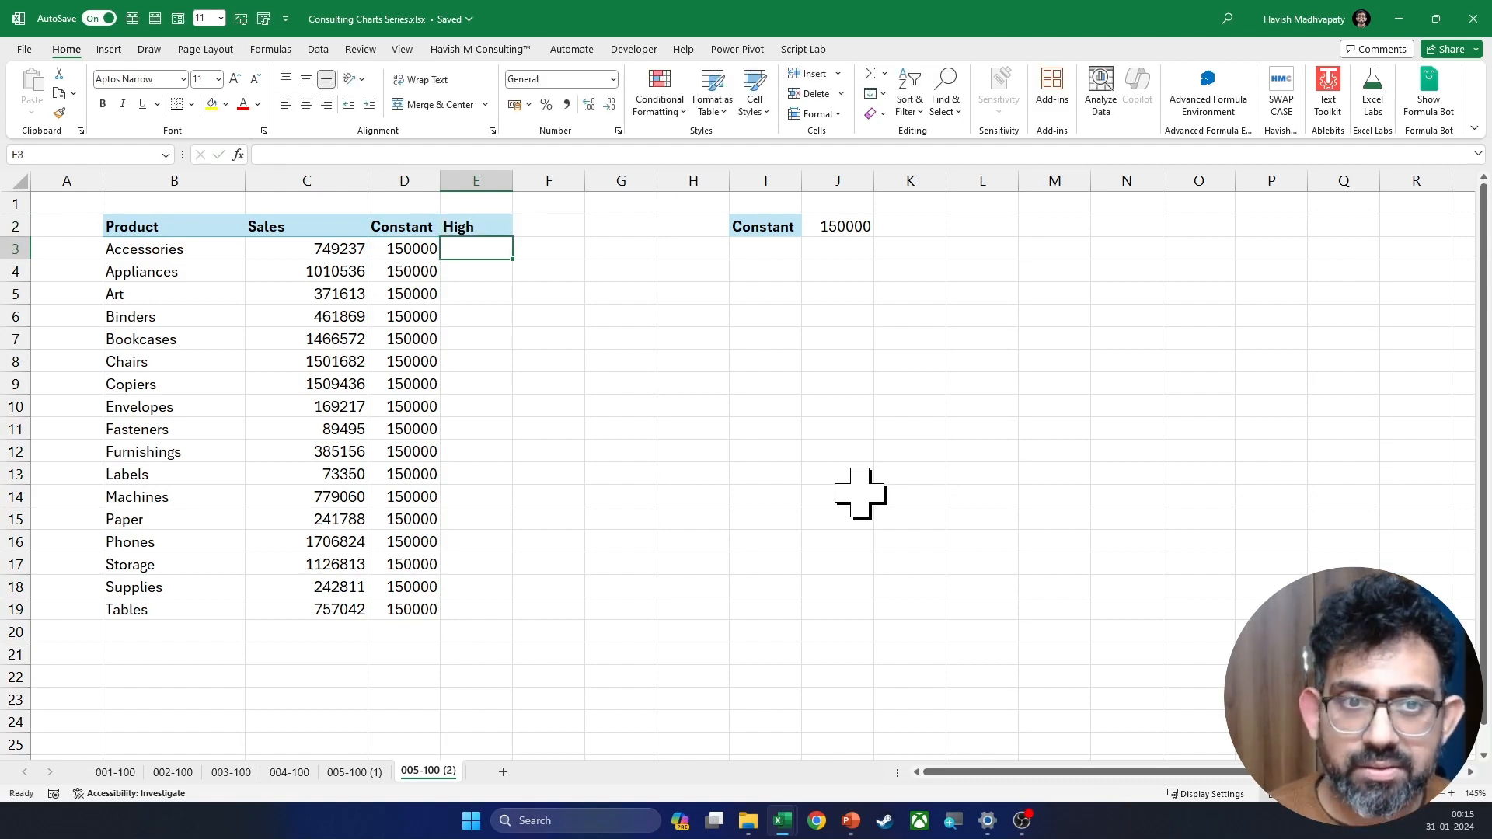
pyautogui.write('Low')
pyautogui.press('Down')
pyautogui.press('Left')
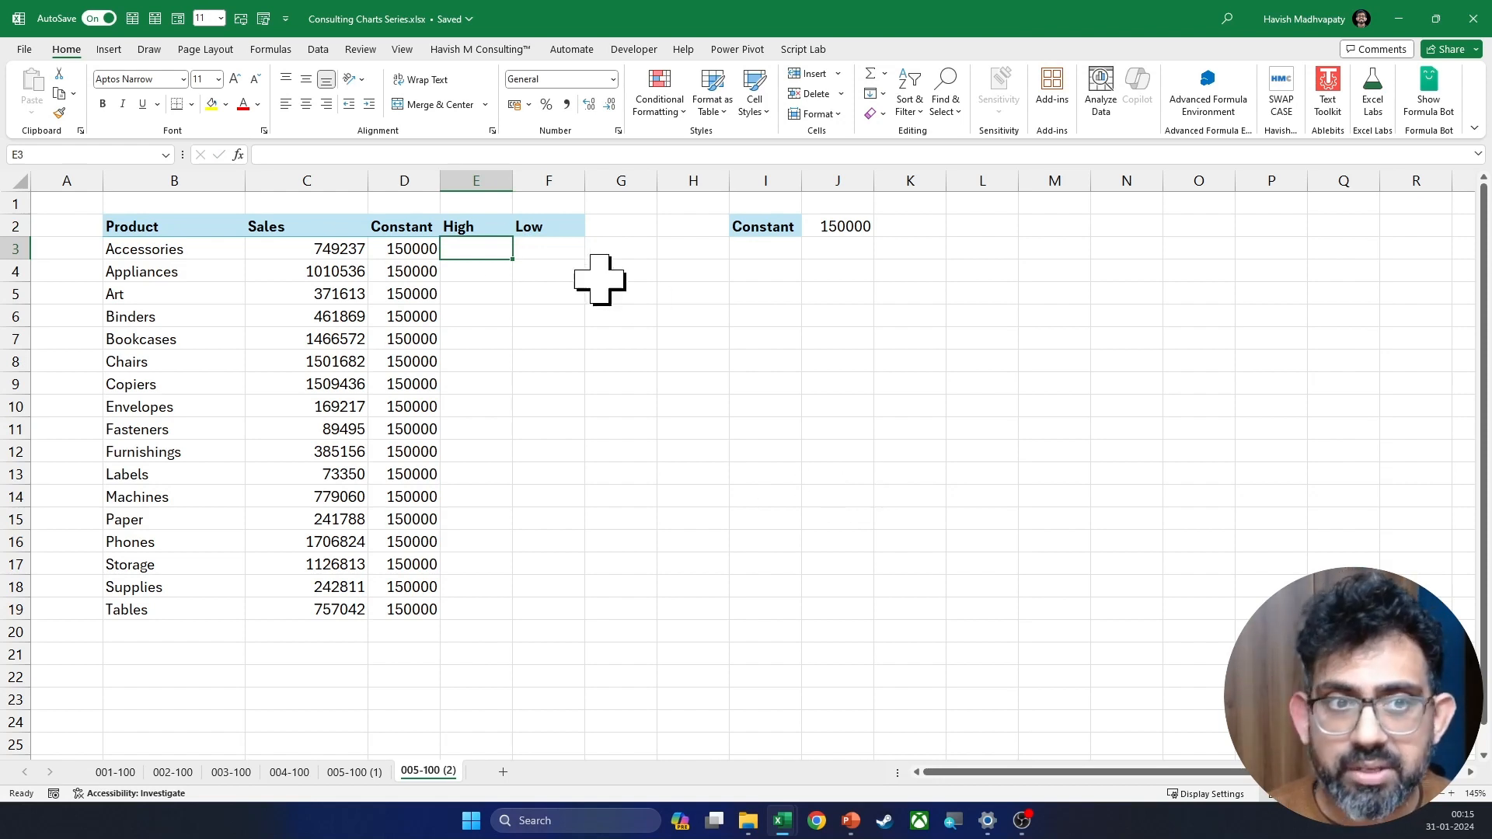
# Step: Narrow the Product and Sales columns and widen the High column
pyautogui.moveTo(245, 185); pyautogui.dragTo(219, 185)
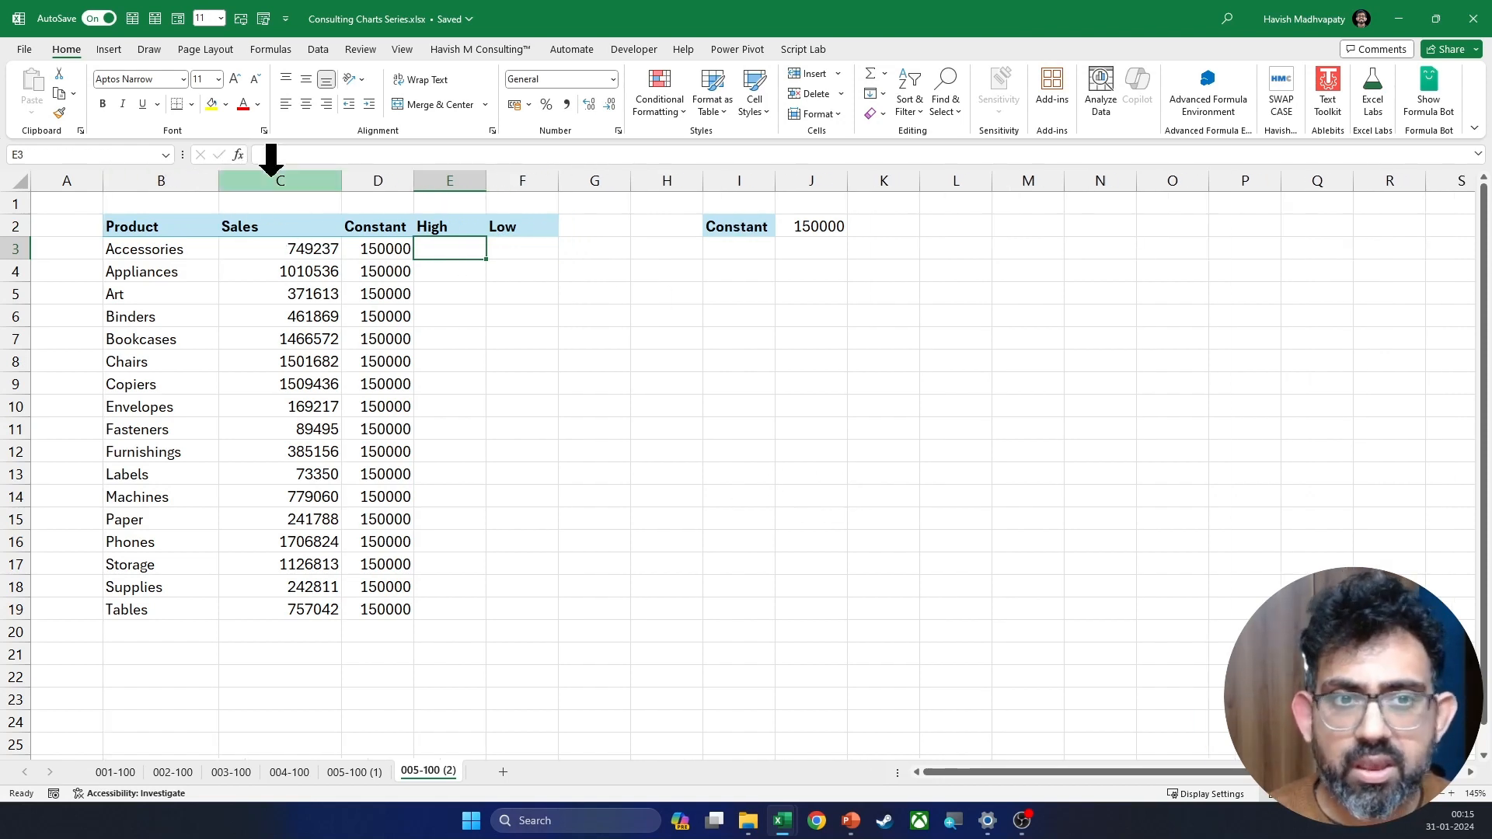
pyautogui.moveTo(342, 179); pyautogui.dragTo(316, 183)
pyautogui.moveTo(463, 182); pyautogui.dragTo(537, 177)
# Step: Enter =IF(C3>=D3,C3,0) in E3 and fill it down the High column to E19
pyautogui.write('=if')
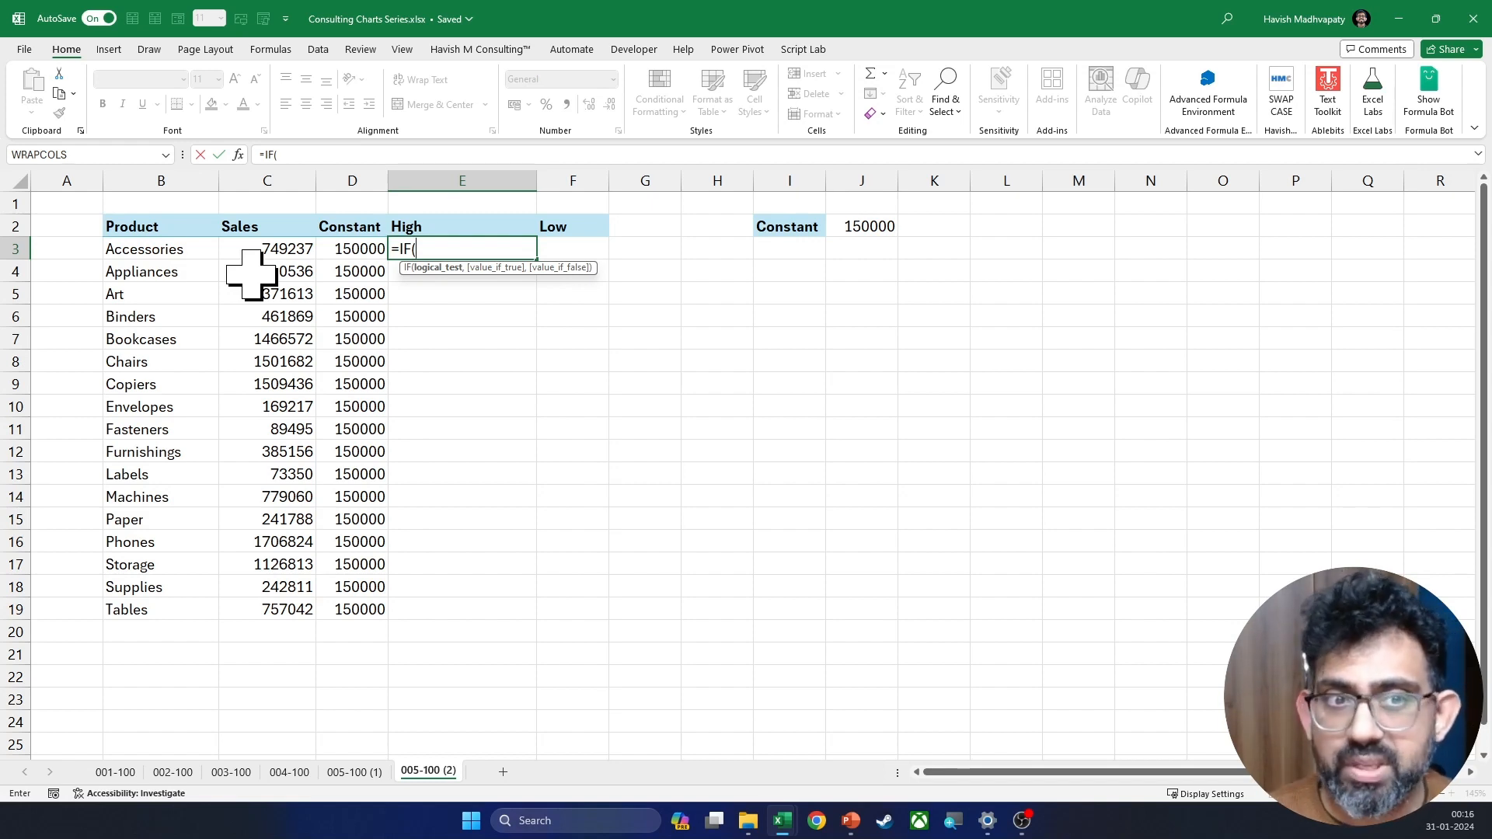
pyautogui.click(281, 249)
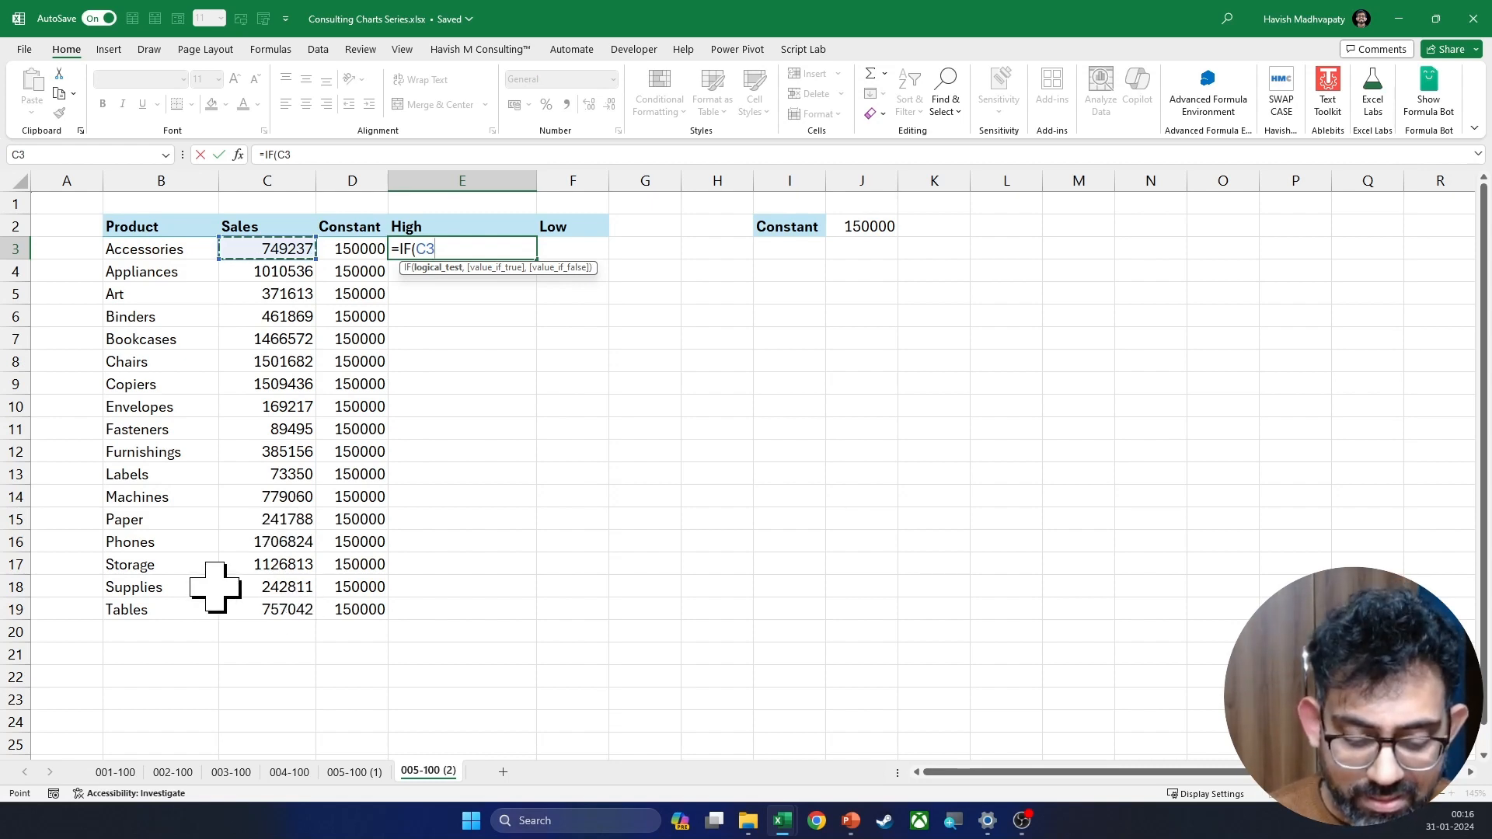
pyautogui.write('>=')
pyautogui.click(344, 252)
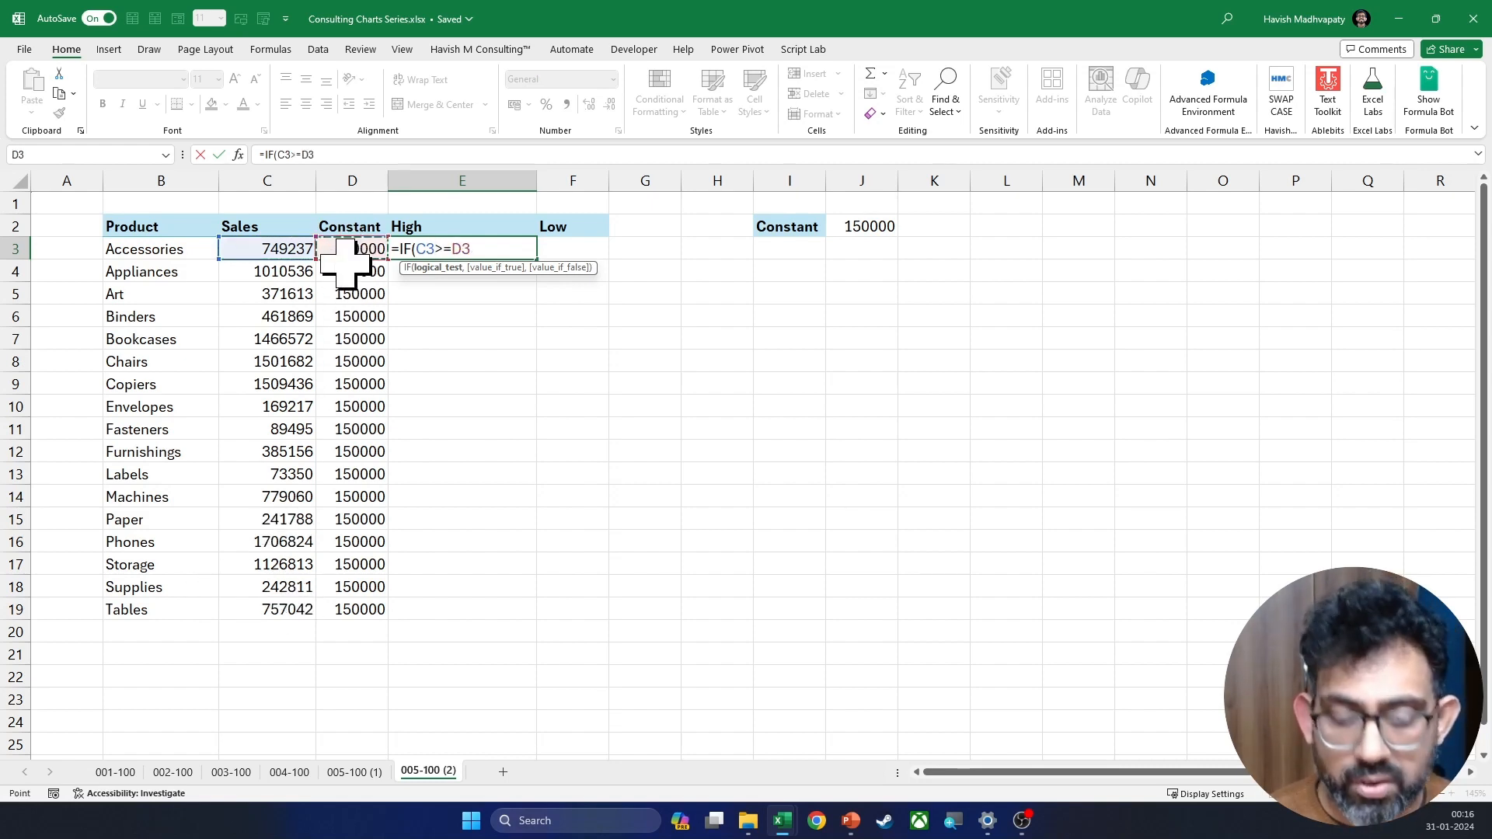
pyautogui.write(',')
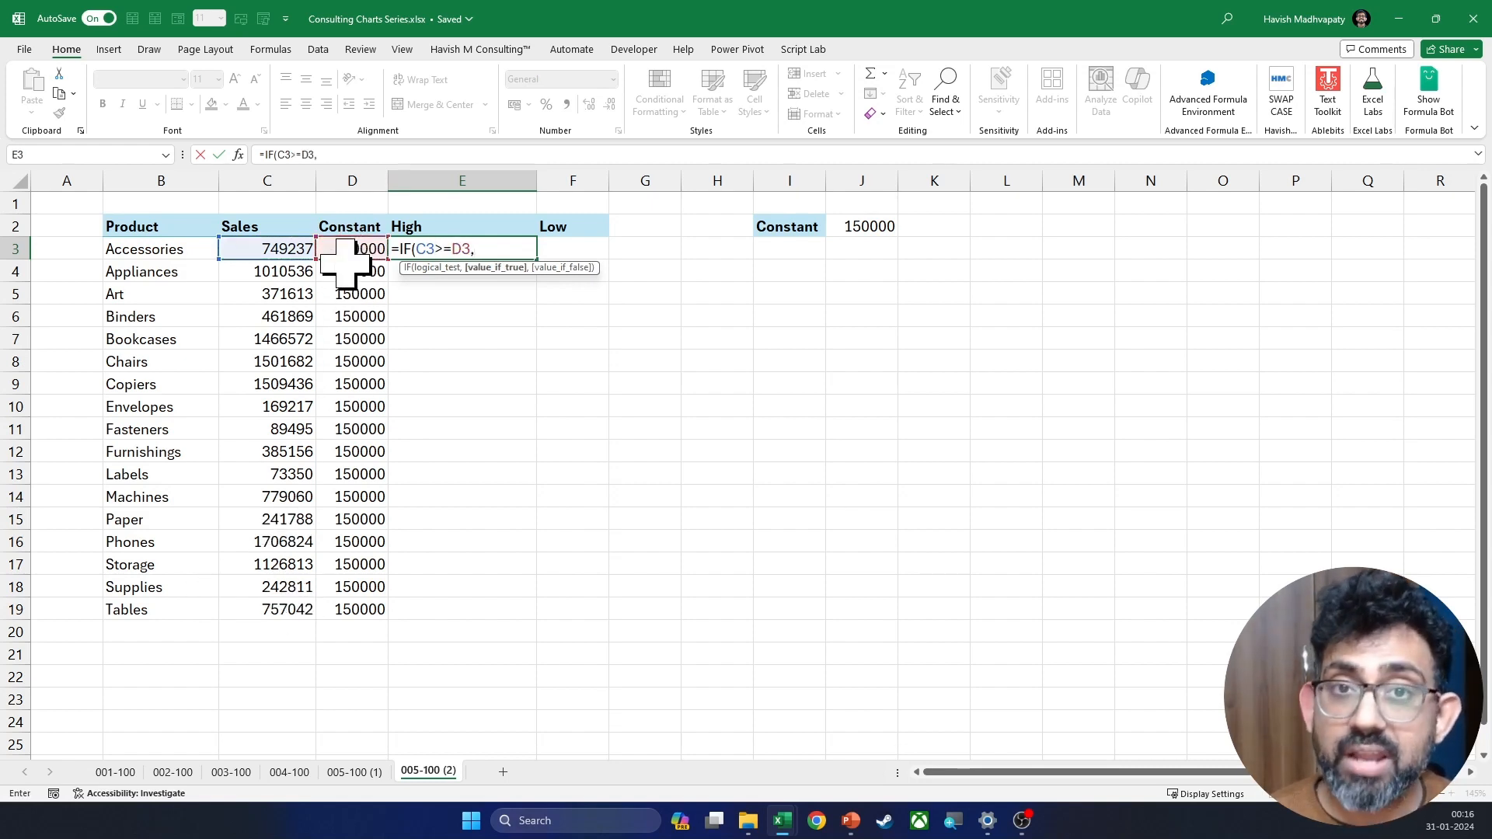
pyautogui.click(262, 251)
pyautogui.write(',')
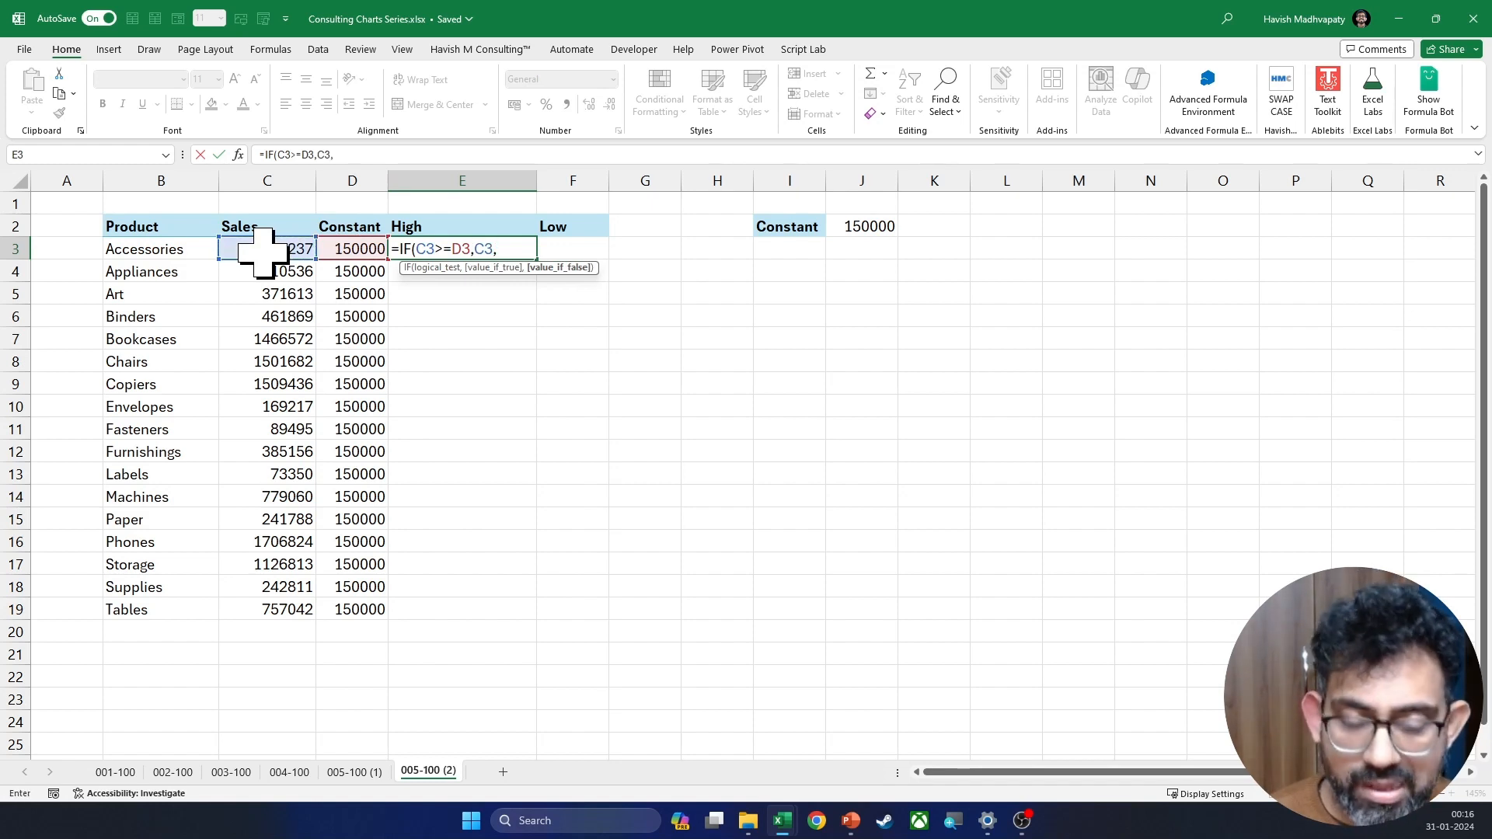
pyautogui.write('0)')
pyautogui.hotkey('ctrl', 'Return')
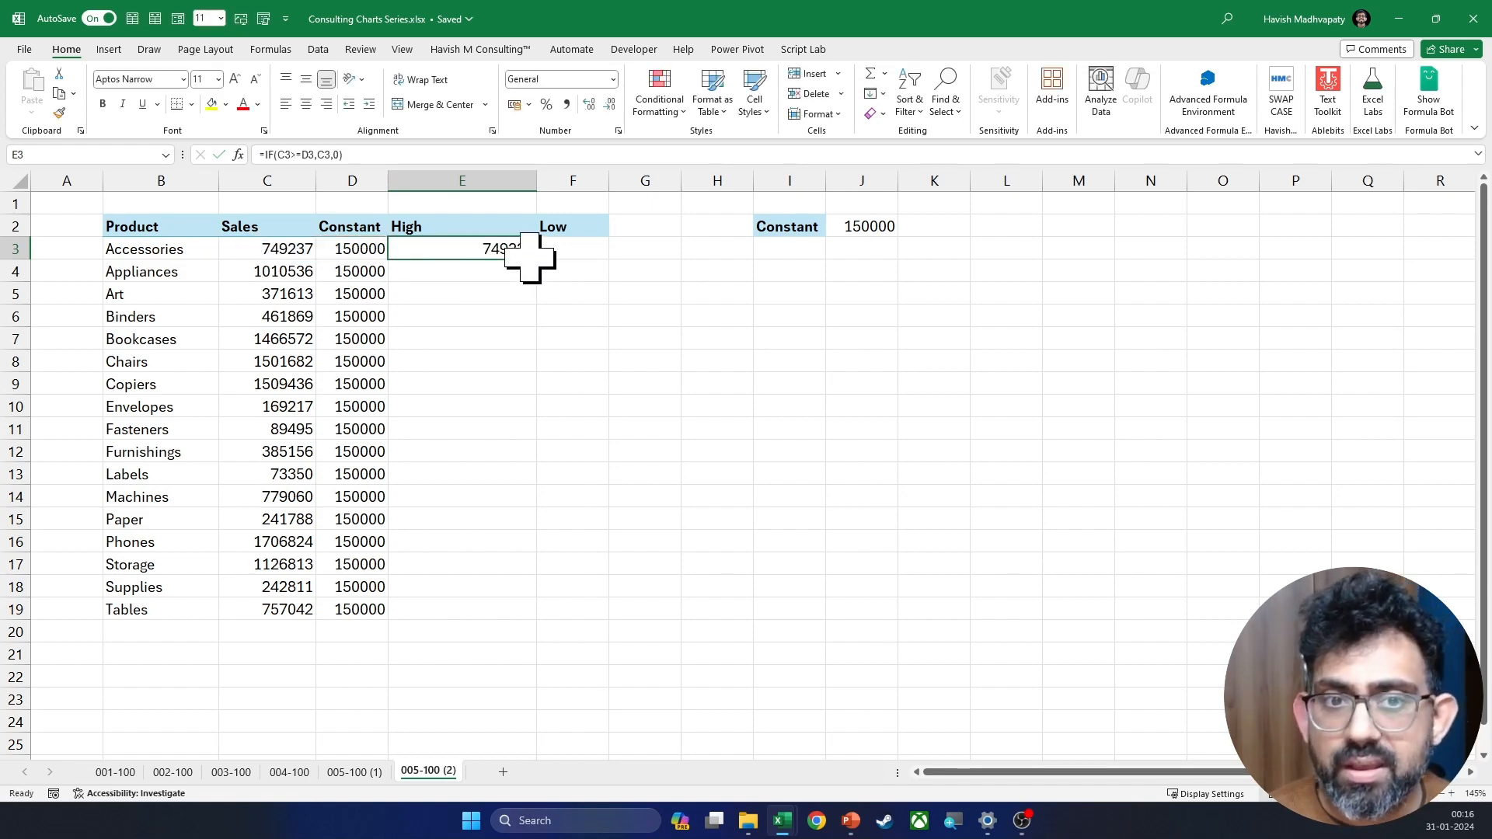
pyautogui.moveTo(538, 262); pyautogui.dragTo(512, 620)
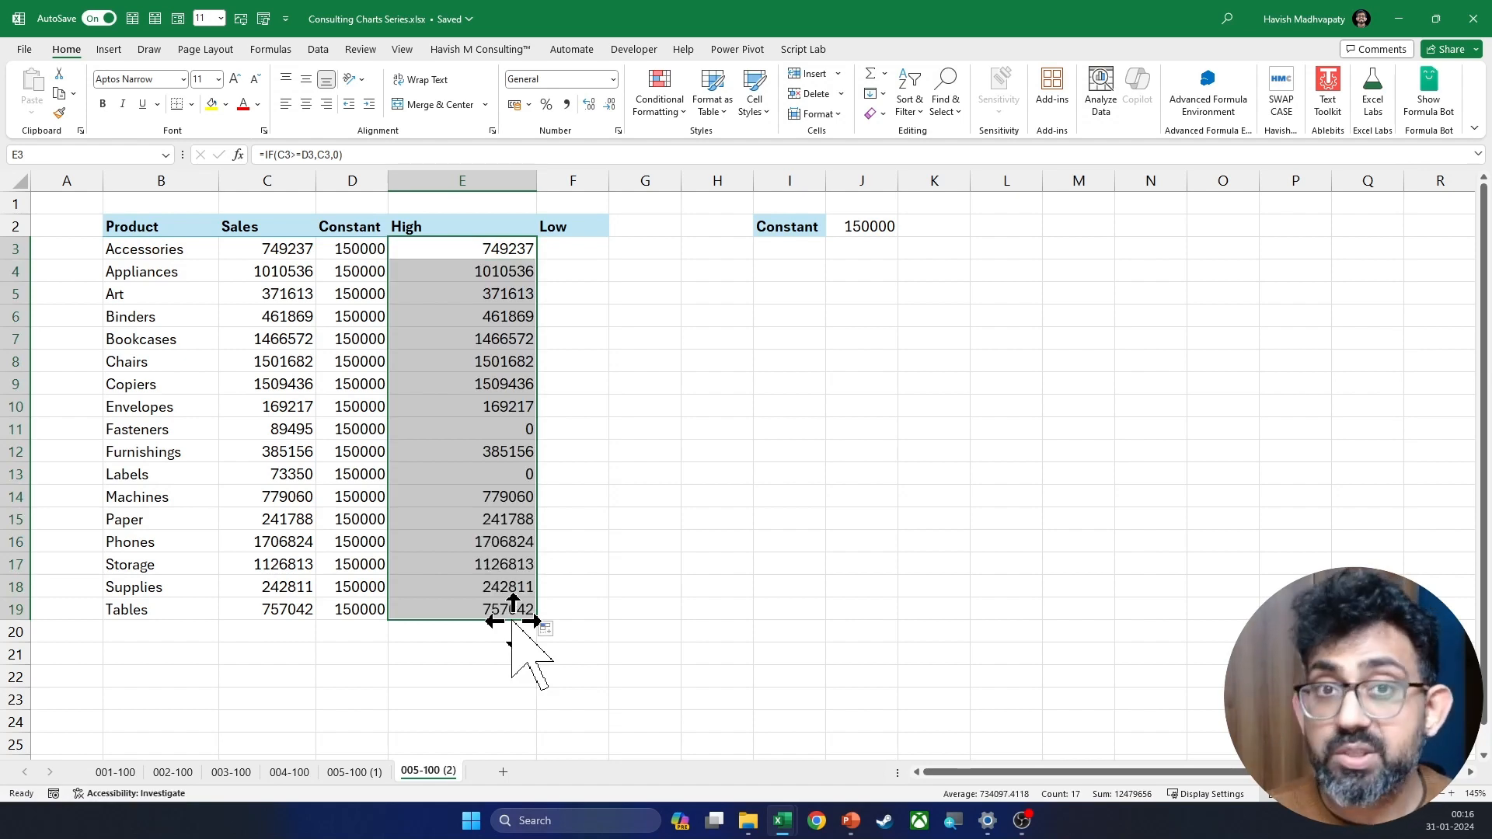
# Step: Choose 1250000 from the validation list in J2
pyautogui.press('Up')
pyautogui.press('Right')
pyautogui.press('Right')
pyautogui.press('Right')
pyautogui.press('Right')
pyautogui.press('Right')
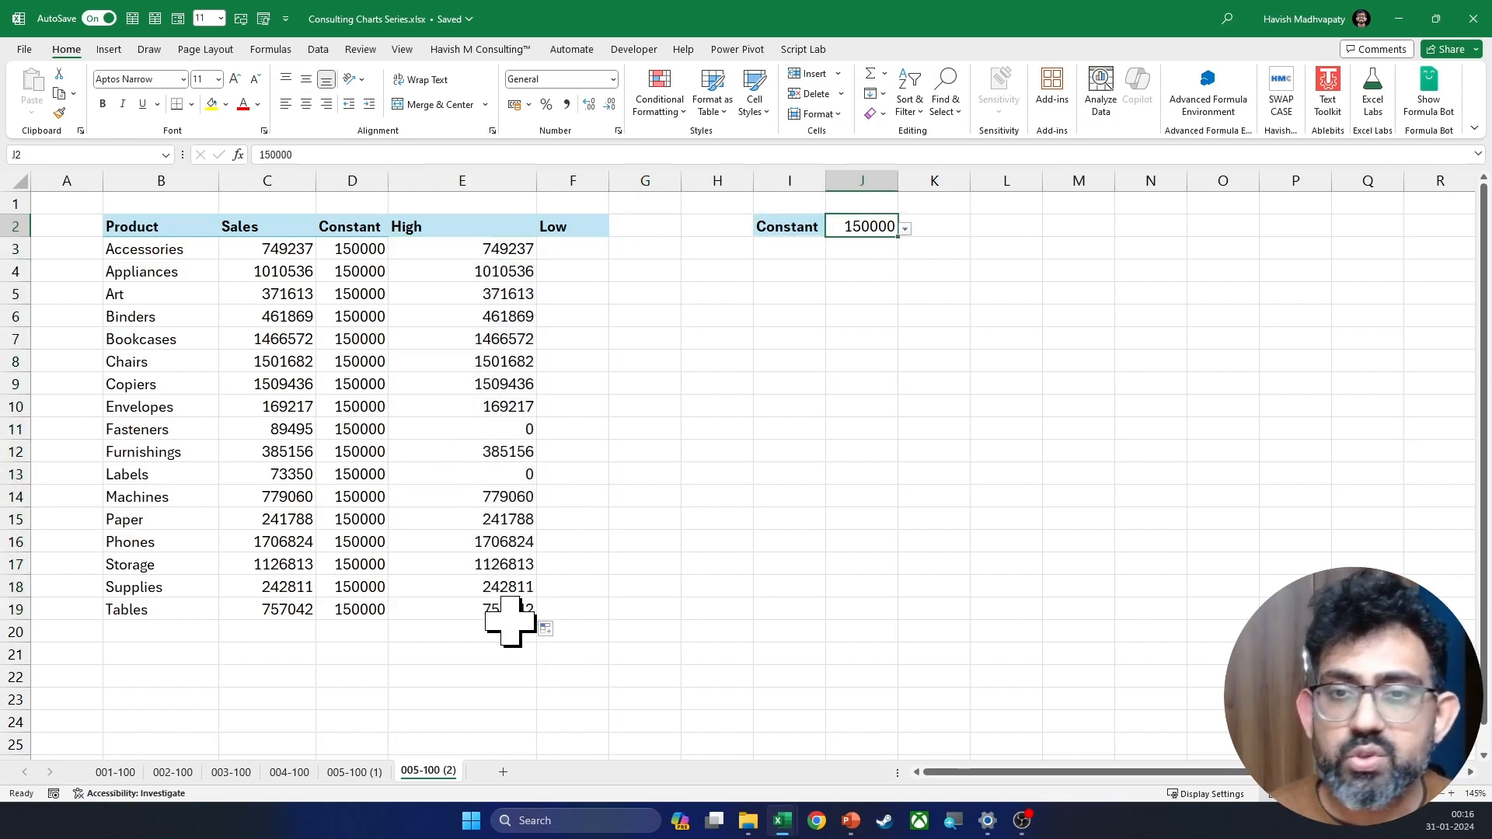
pyautogui.hotkey('alt', 'Down')
pyautogui.press('Down')
pyautogui.press('Down')
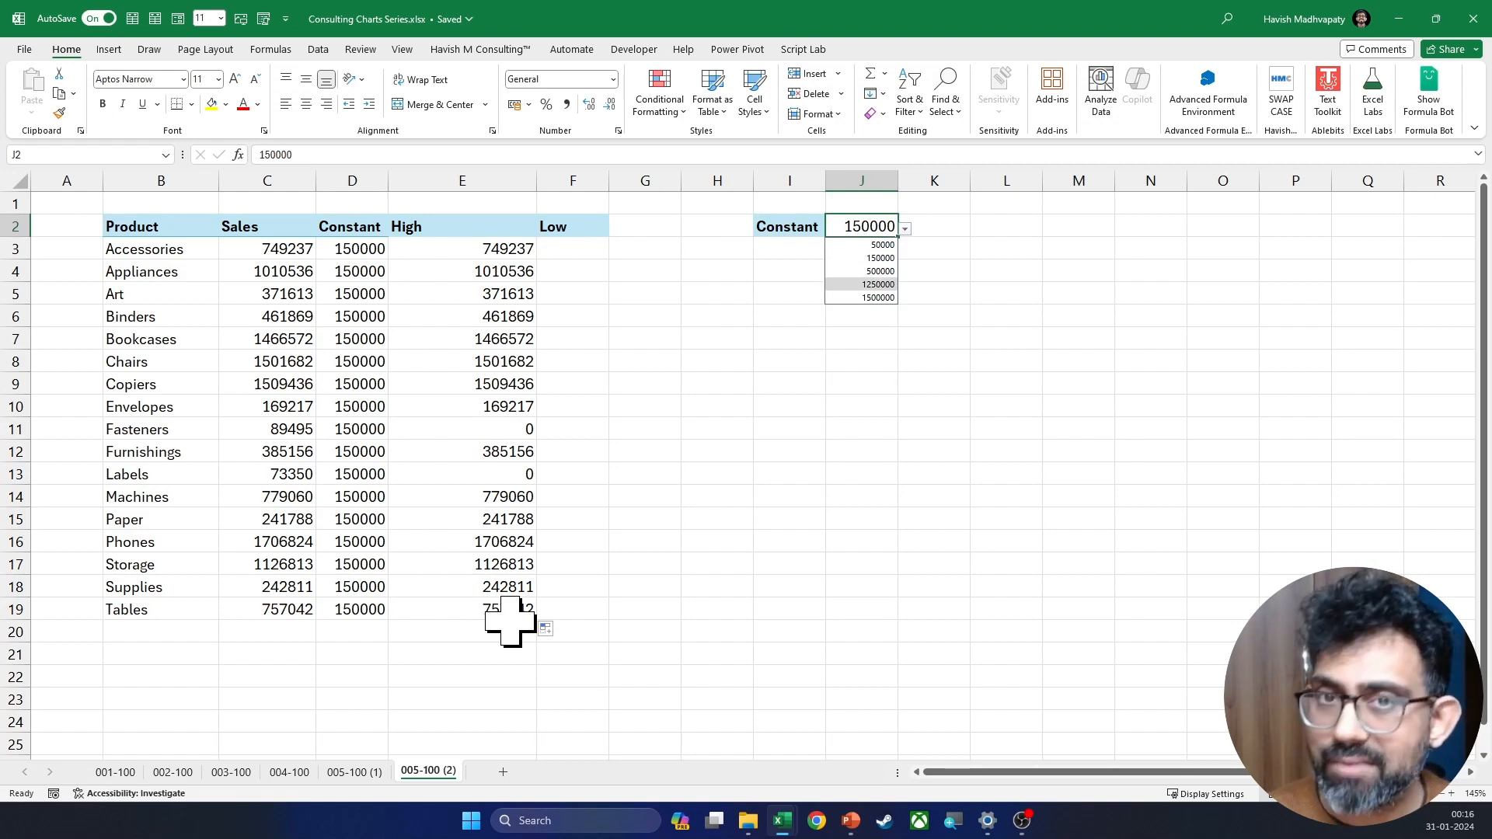
pyautogui.press('Return')
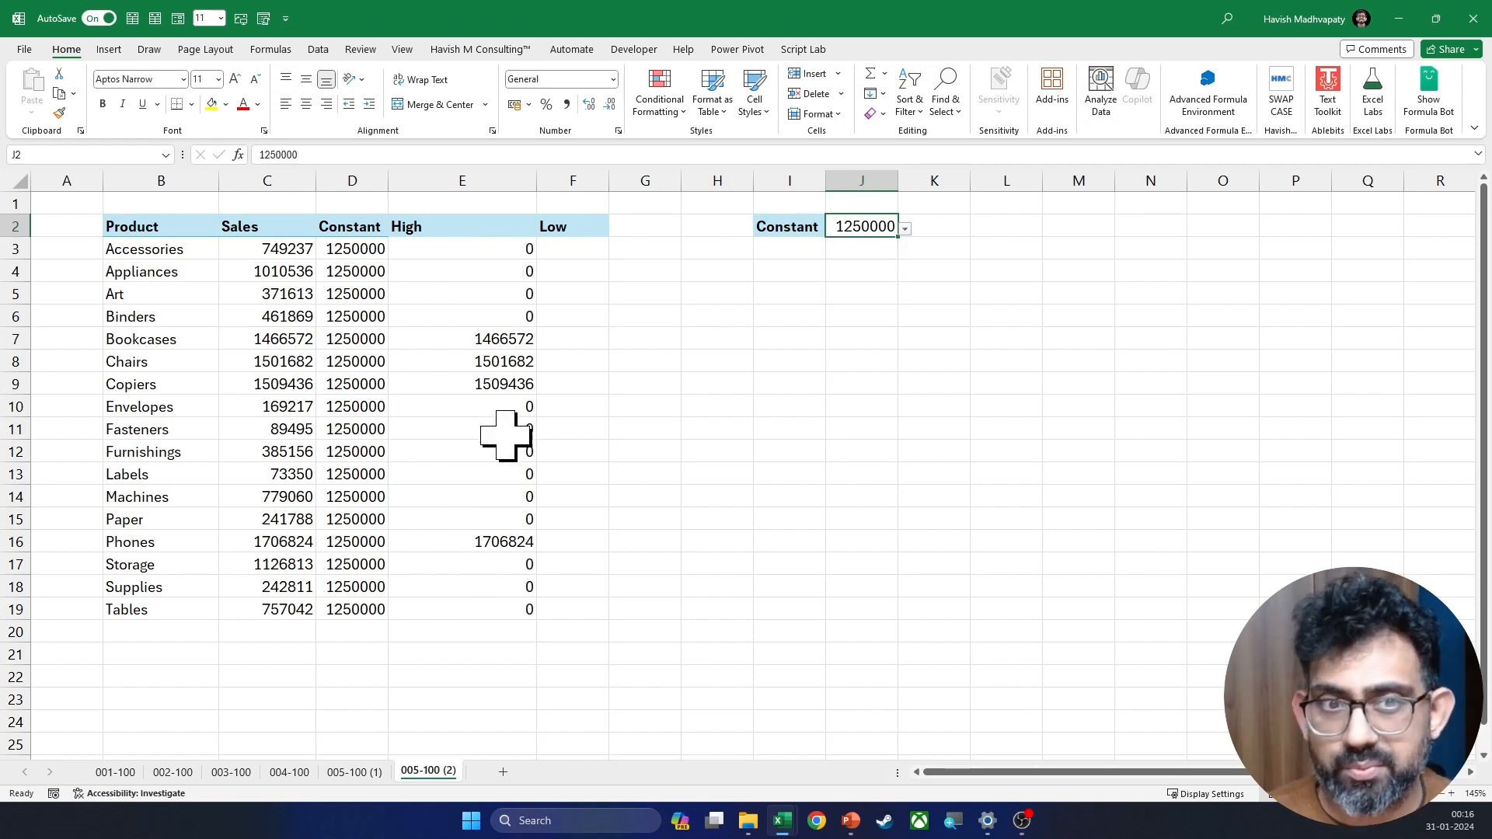
# Step: Copy the High formula text from E3 into F3 and change the comparison so it reads =IF(C3<D3,C3,0)
pyautogui.doubleClick(514, 249)
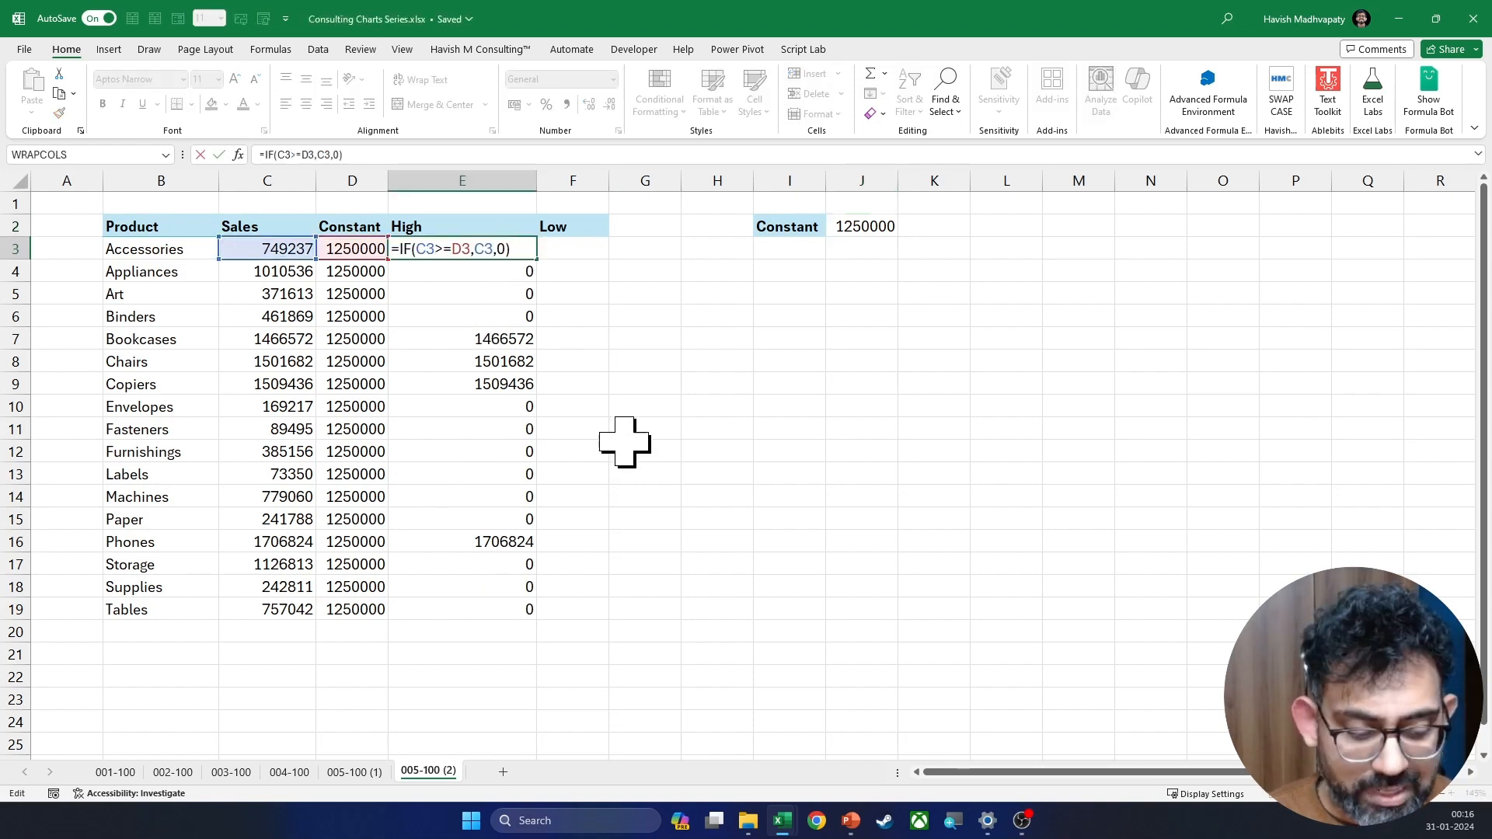
pyautogui.hotkey('shift', 'Home')
pyautogui.hotkey('ctrl', 'c')
pyautogui.press('Return')
pyautogui.press('Right')
pyautogui.press('Up')
pyautogui.press('F2')
pyautogui.hotkey('ctrl', 'v')
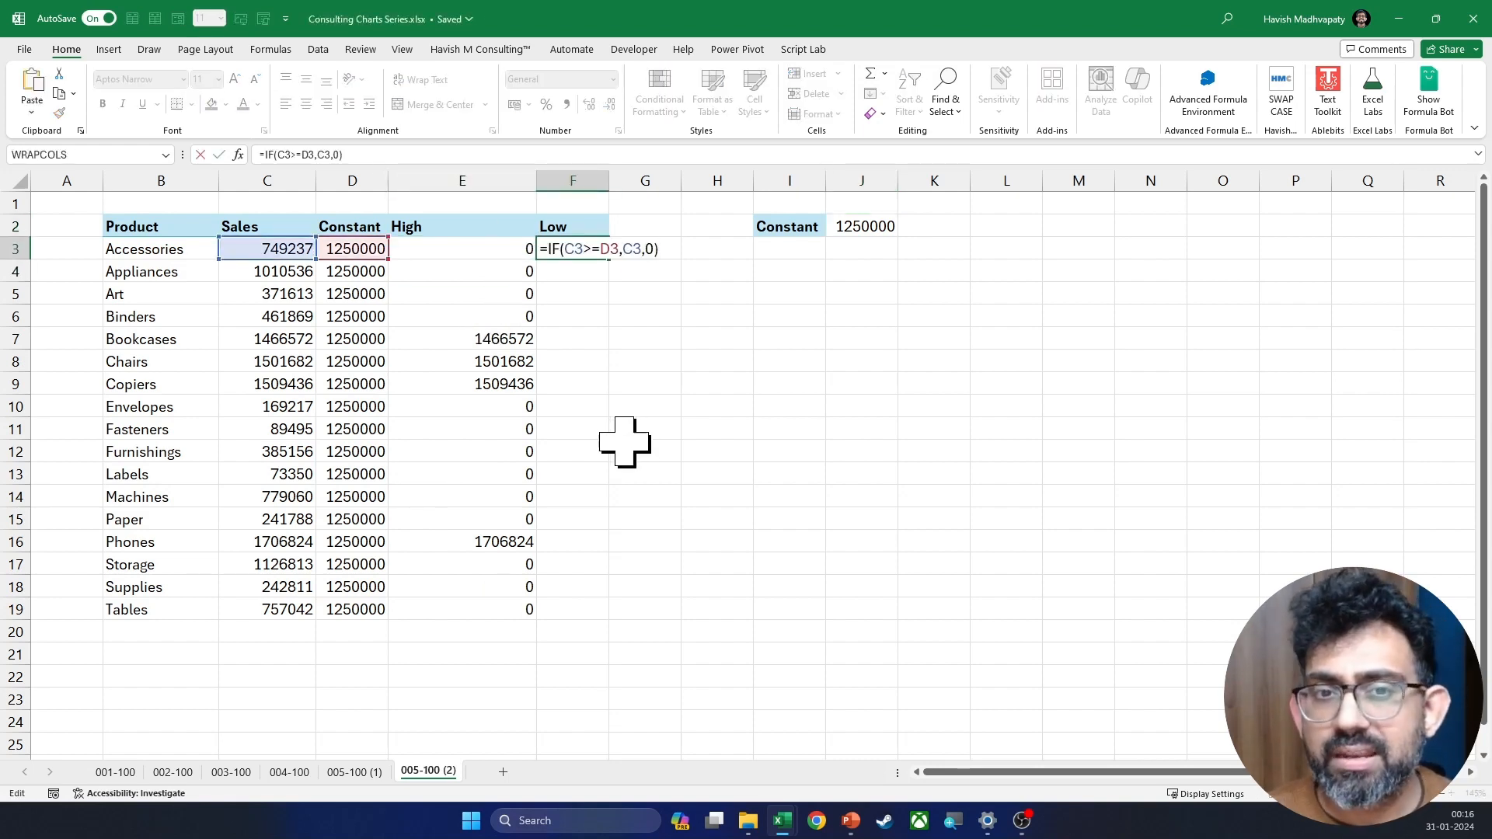
pyautogui.press('Left')
pyautogui.press('Left')
pyautogui.press('Left')
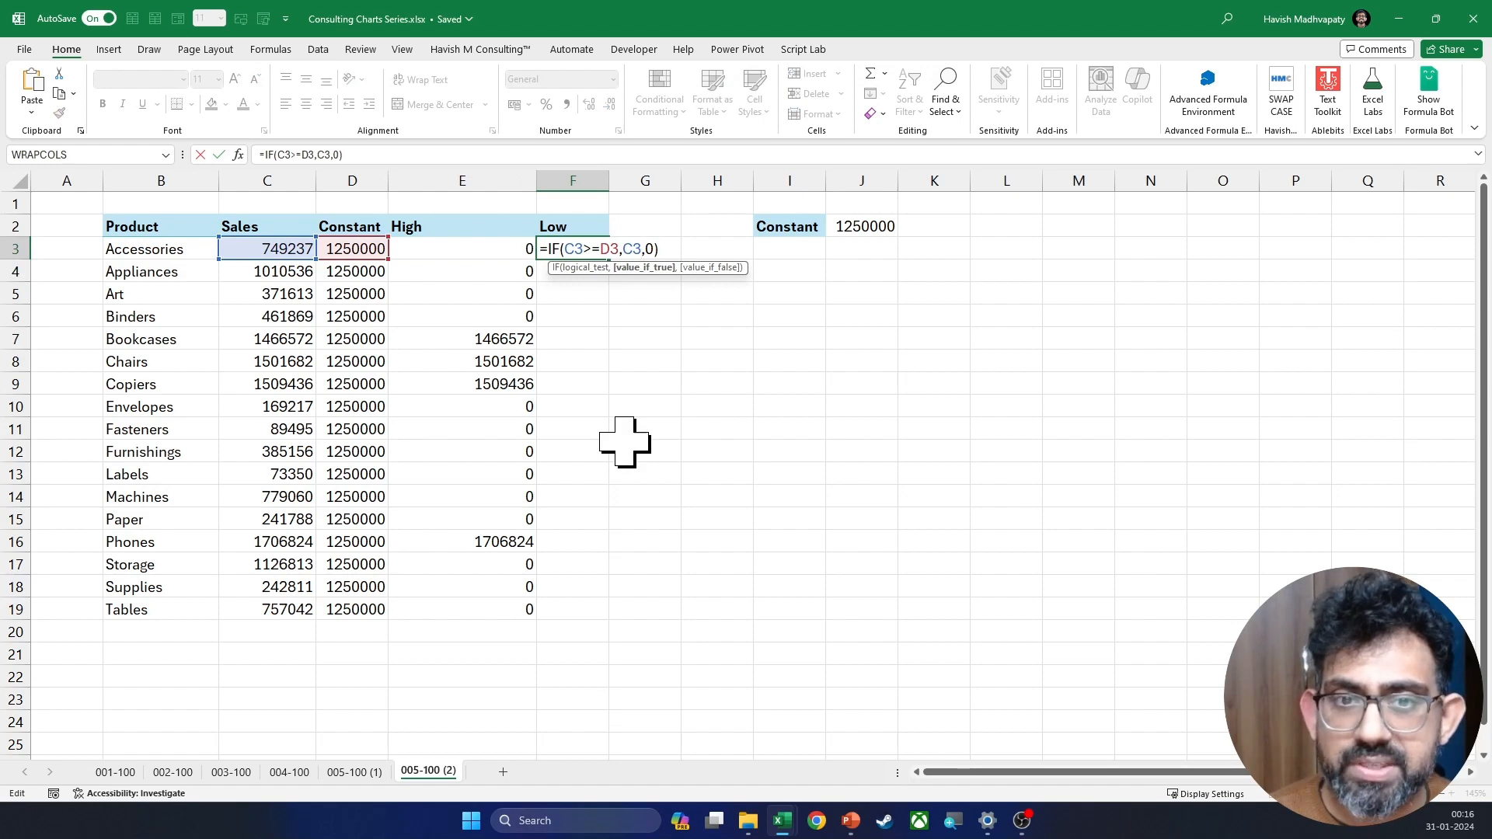
pyautogui.press('Left')
pyautogui.press('Left')
pyautogui.press('BackSpace')
pyautogui.press('BackSpace')
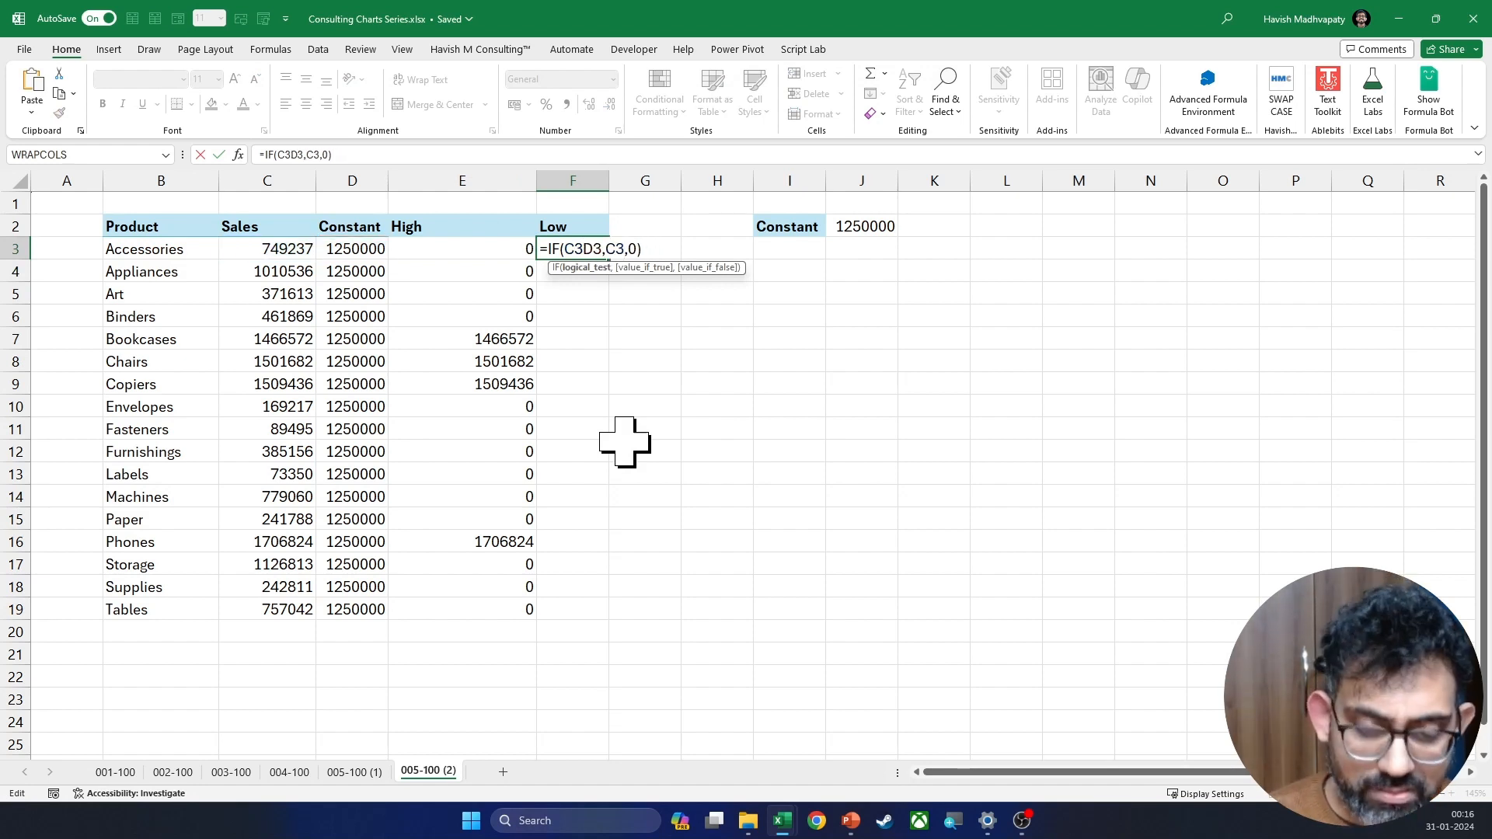
pyautogui.write('<')
pyautogui.press('Return')
# Step: Fill the F3 formula down the Low column to F19
pyautogui.press('Up')
pyautogui.hotkey('shift', 'Down')
pyautogui.hotkey('shift', 'Down')
pyautogui.hotkey('shift', 'Down')
pyautogui.hotkey('shift', 'Down')
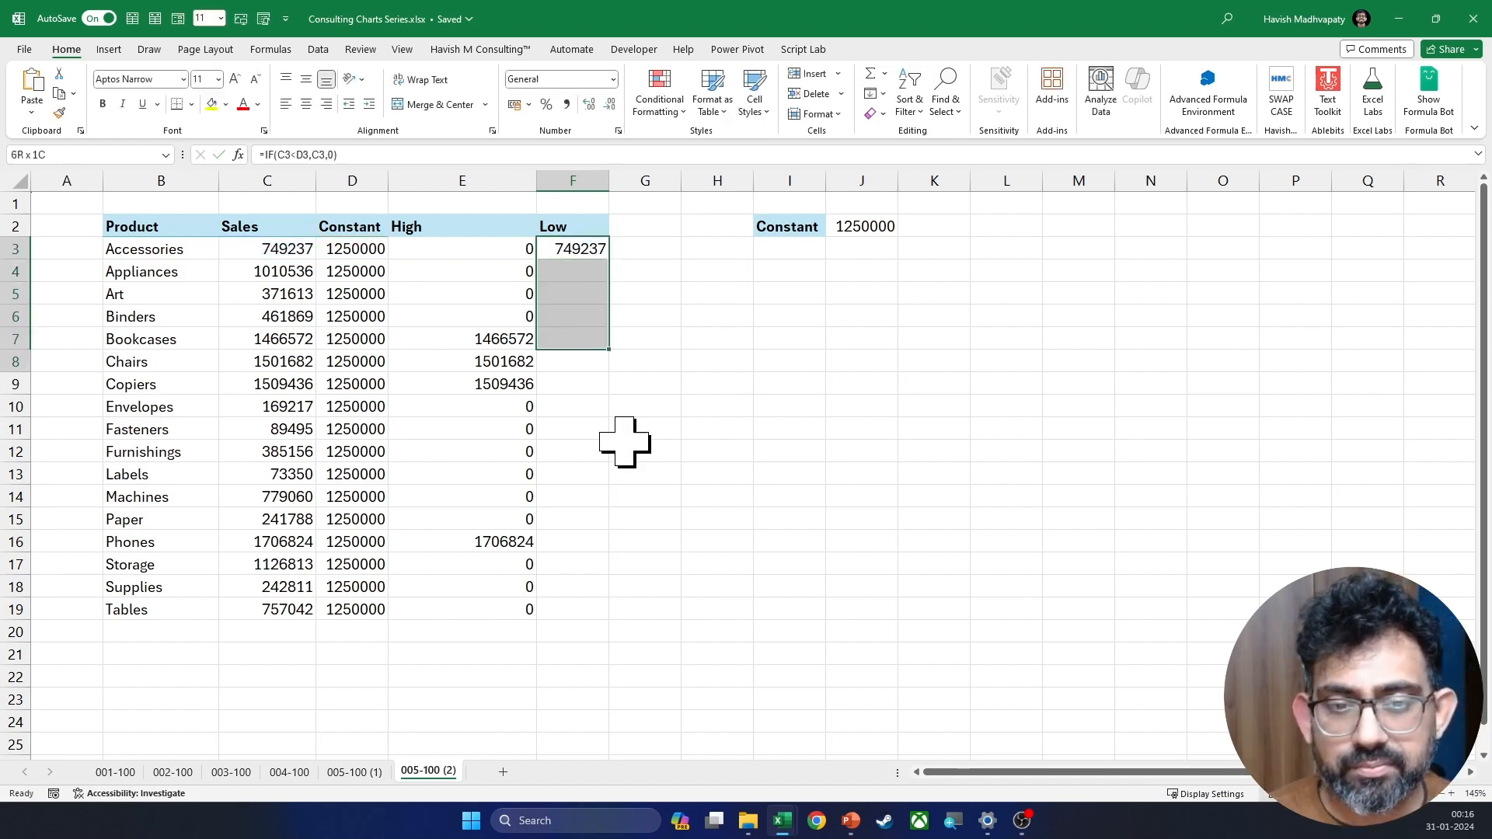
pyautogui.hotkey('shift', 'Down')
pyautogui.hotkey('shift', 'Down')
pyautogui.hotkey('shift', 'Down')
pyautogui.hotkey('shift', 'Down')
pyautogui.hotkey('shift', 'Down')
pyautogui.hotkey('shift', 'Down')
pyautogui.hotkey('shift', 'Down')
pyautogui.hotkey('shift', 'Down')
pyautogui.hotkey('shift', 'Down')
pyautogui.hotkey('shift', 'Down')
pyautogui.hotkey('shift', 'Down')
pyautogui.hotkey('shift', 'Down')
pyautogui.hotkey('ctrl', 'd')
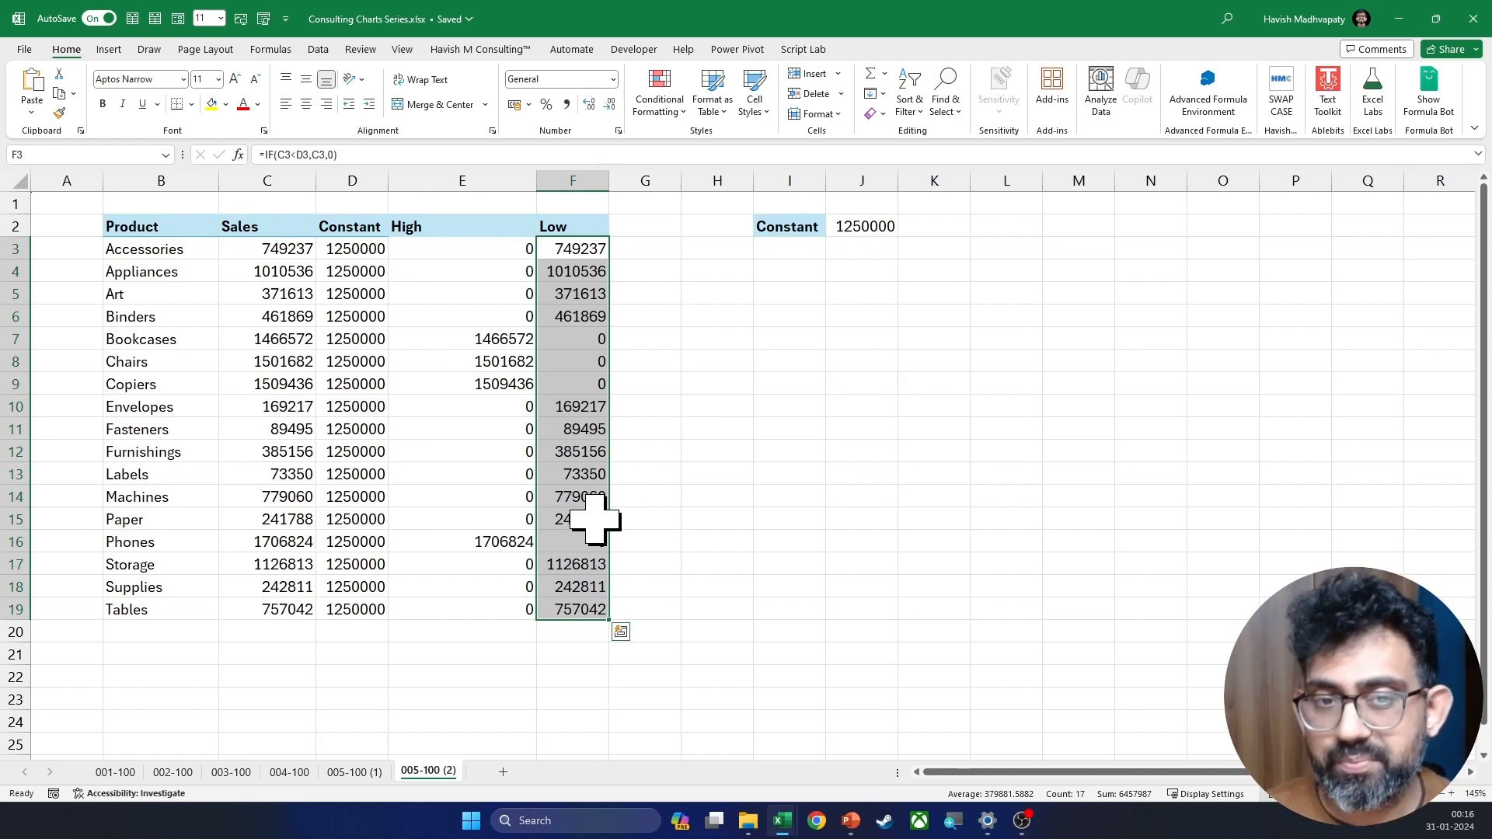
# Step: Insert a 2-D clustered column chart from B2:F19 and delete its chart title
pyautogui.moveTo(396, 380); pyautogui.dragTo(226, 283)
pyautogui.moveTo(166, 233); pyautogui.dragTo(543, 607)
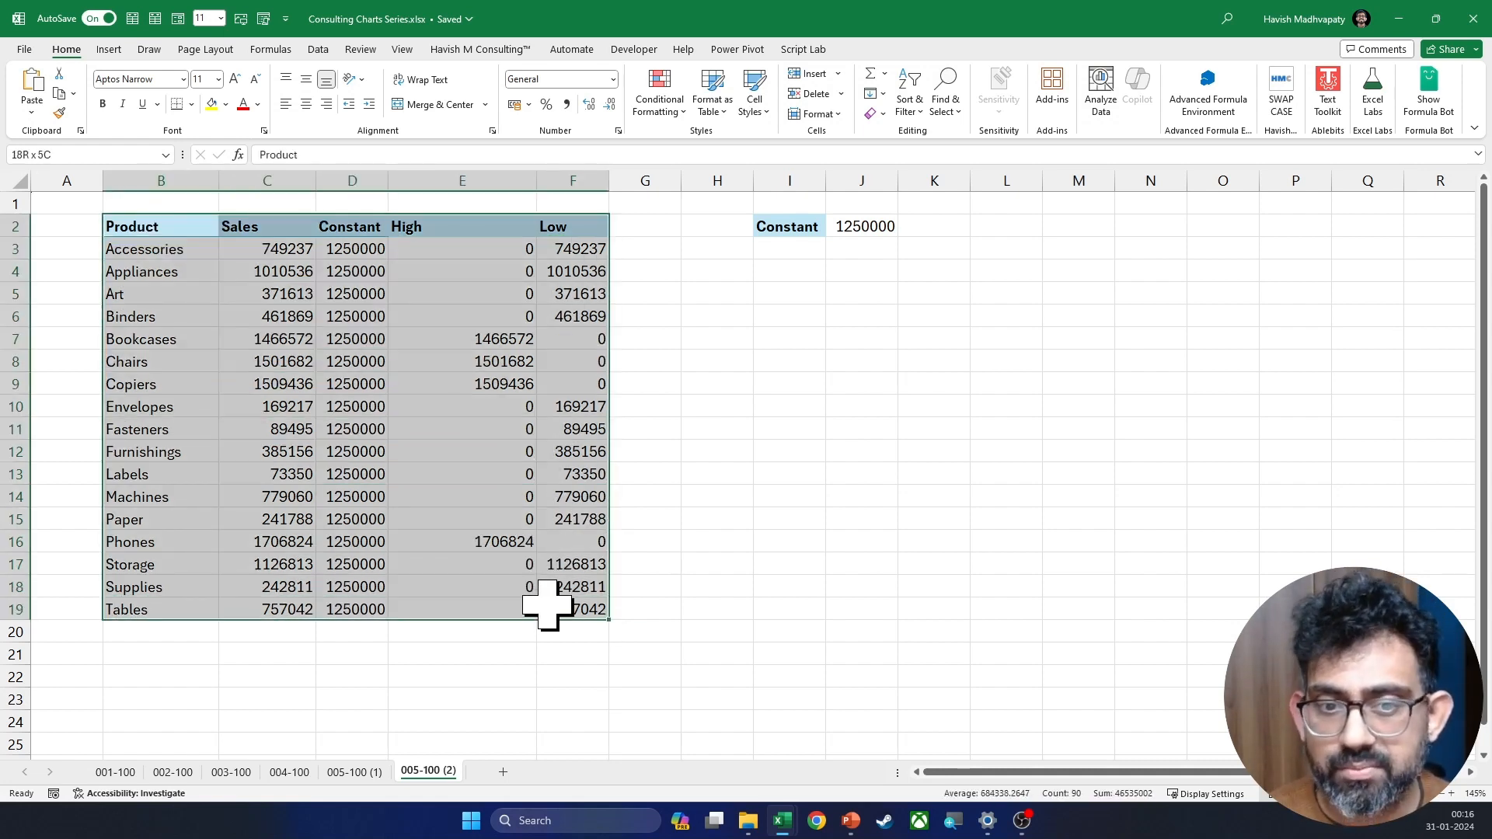
pyautogui.click(115, 53)
pyautogui.click(501, 74)
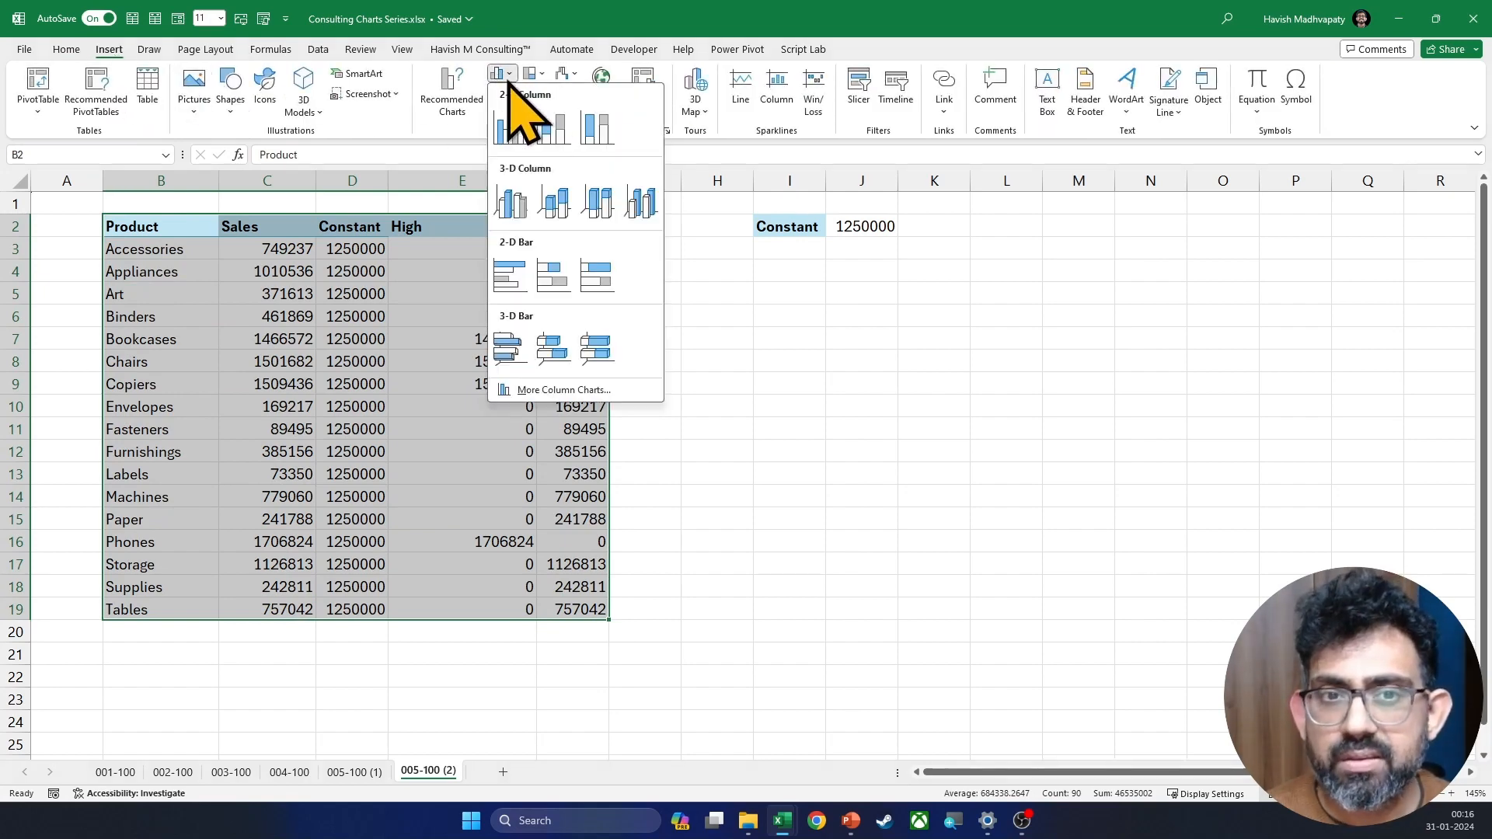
pyautogui.click(515, 127)
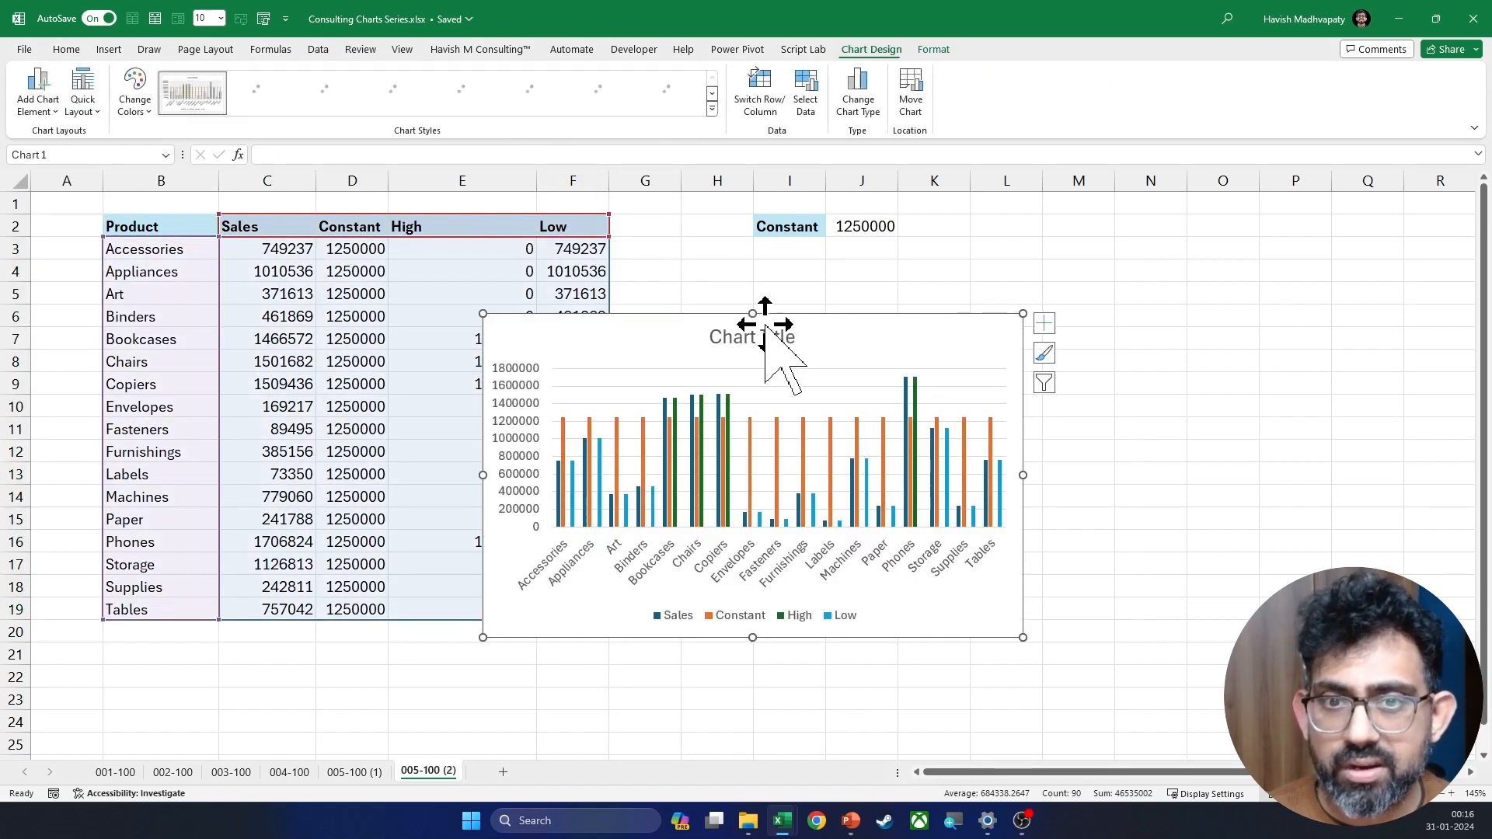
pyautogui.click(765, 333)
pyautogui.press('Delete')
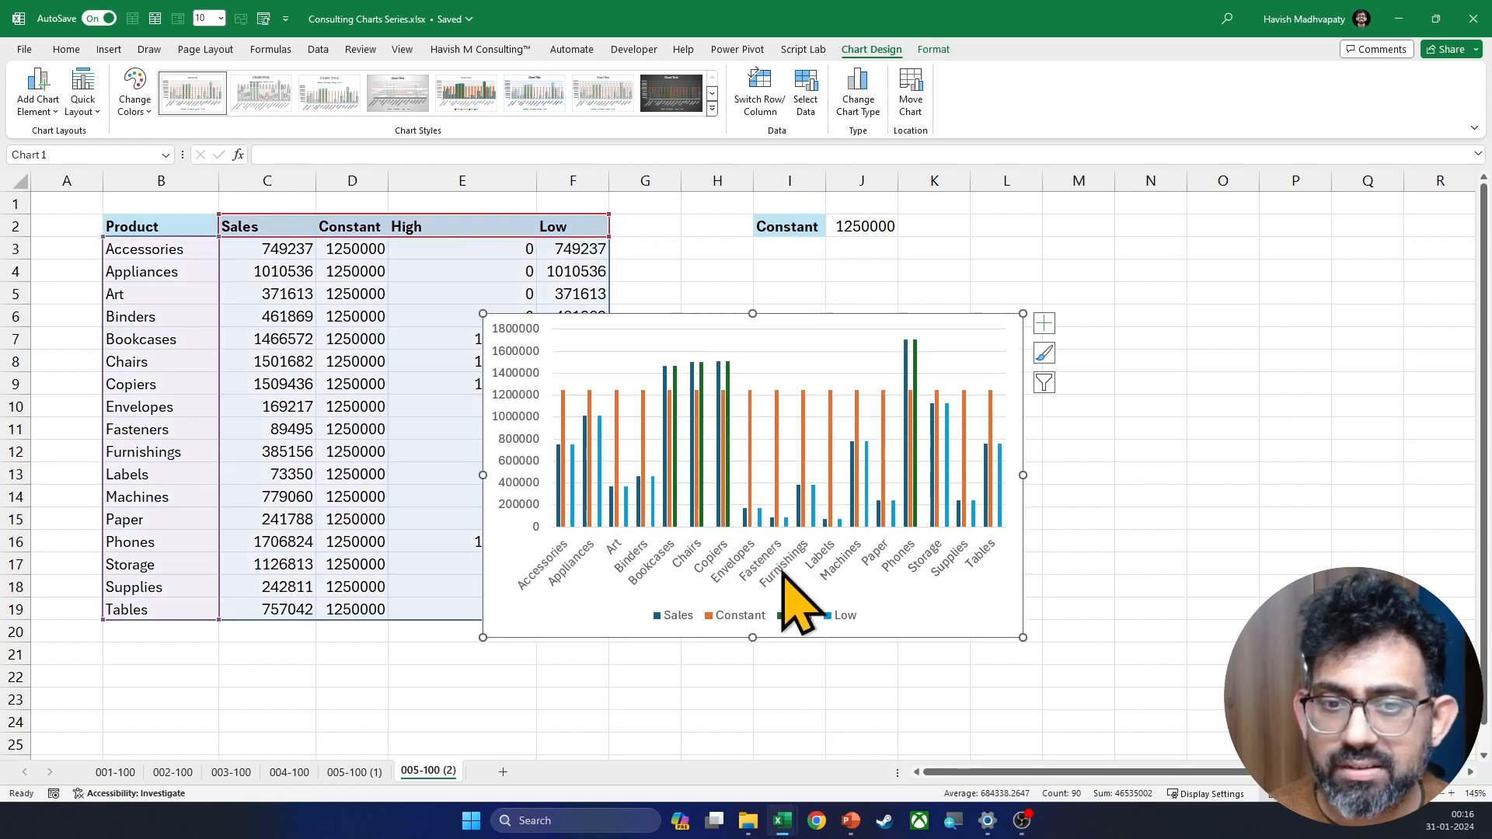
# Step: Delete the legend from the new column chart
pyautogui.click(773, 615)
pyautogui.press('Delete')
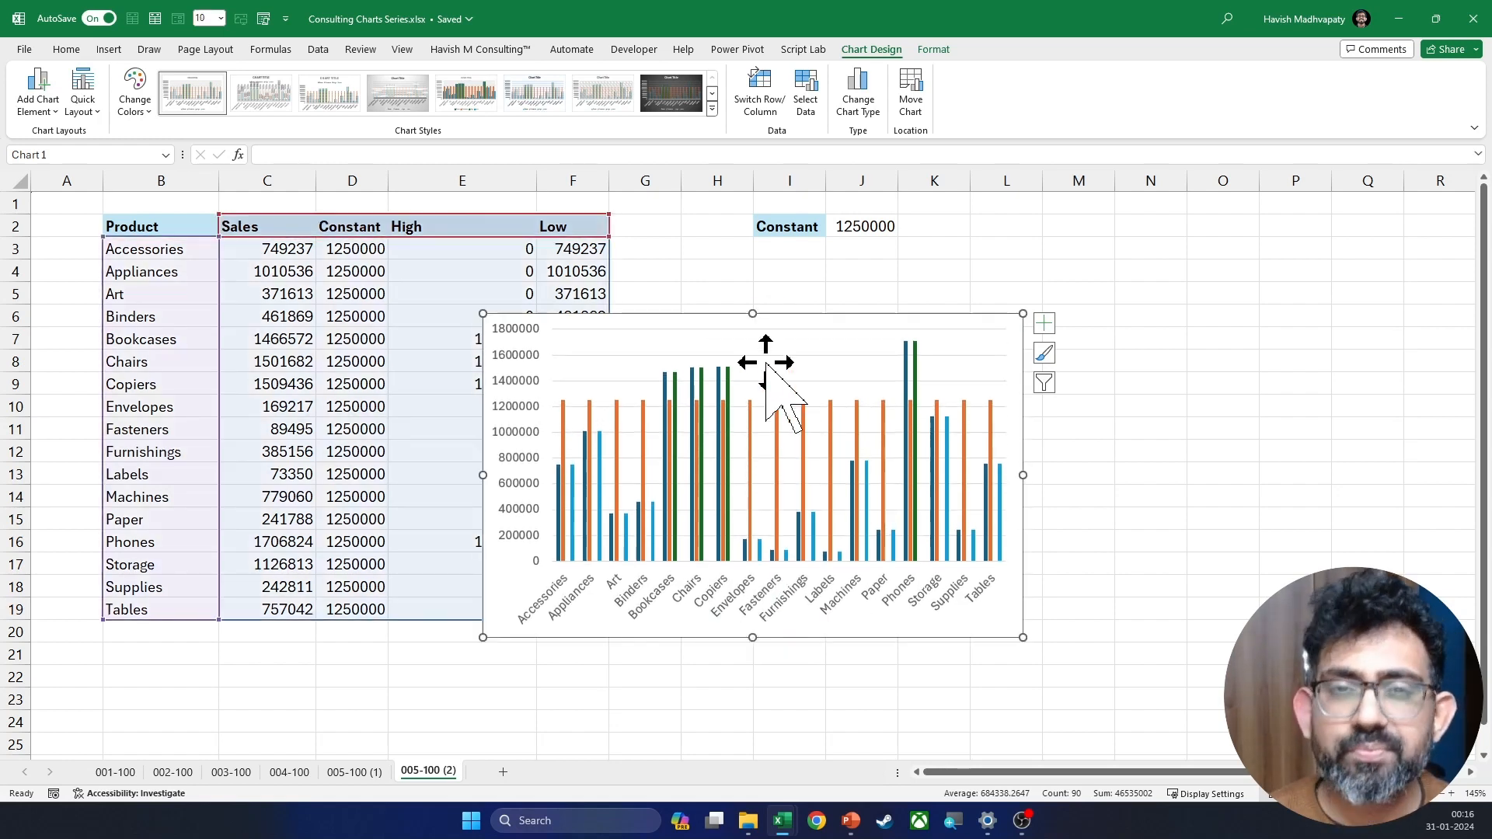
pyautogui.rightClick(765, 363)
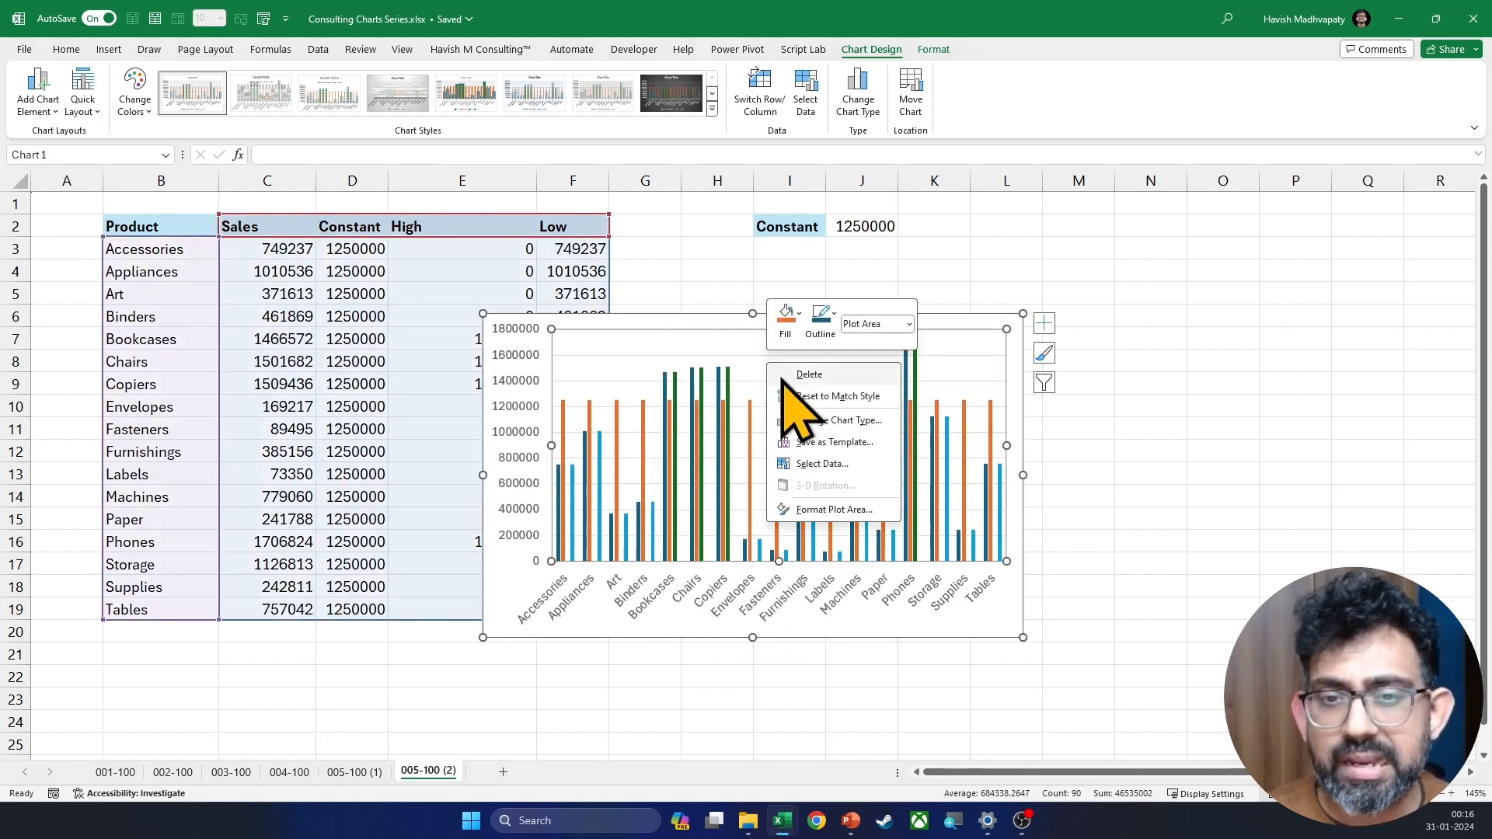
pyautogui.click(839, 421)
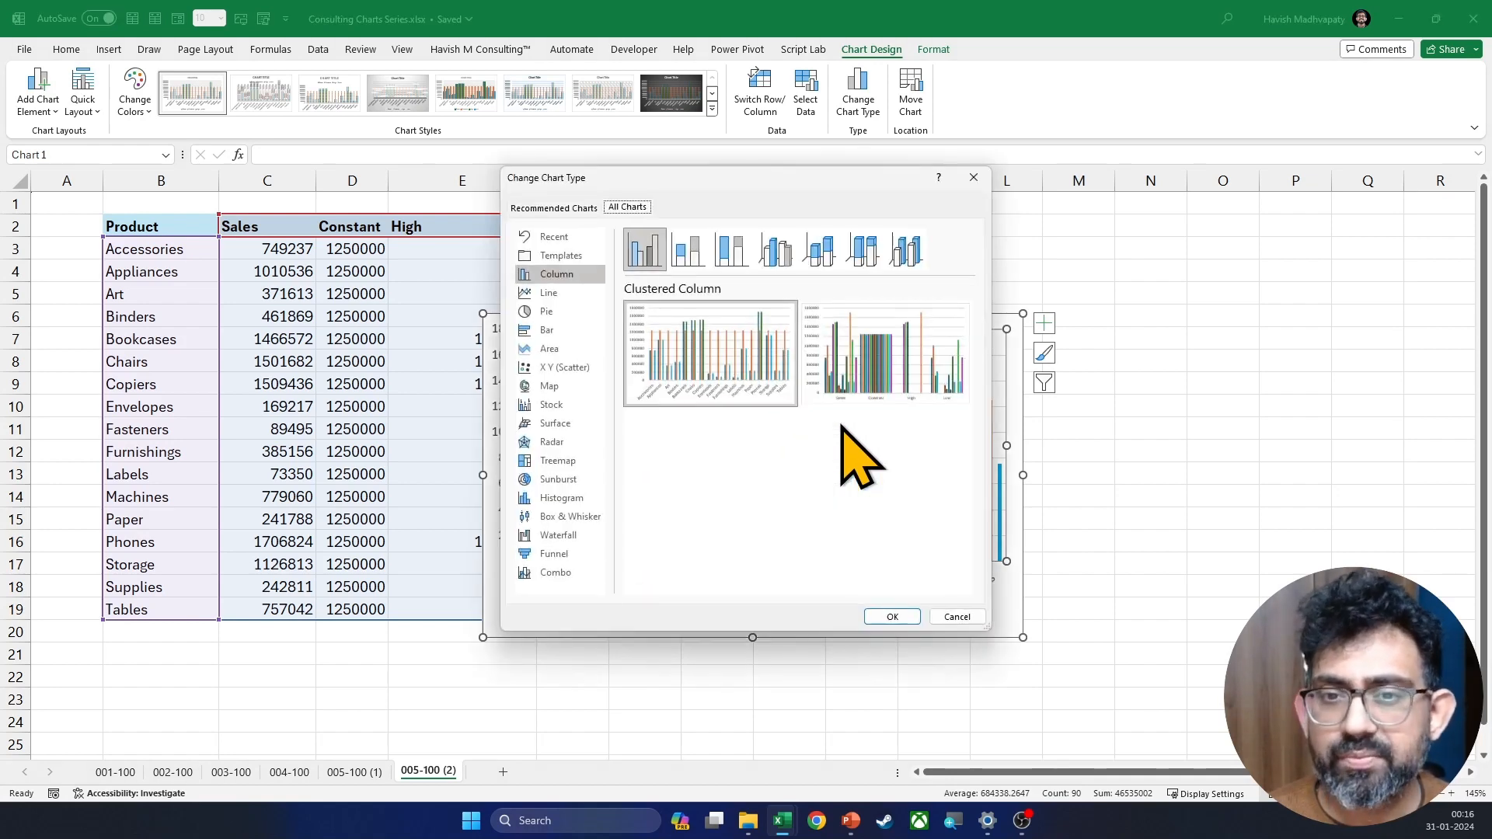
pyautogui.click(560, 572)
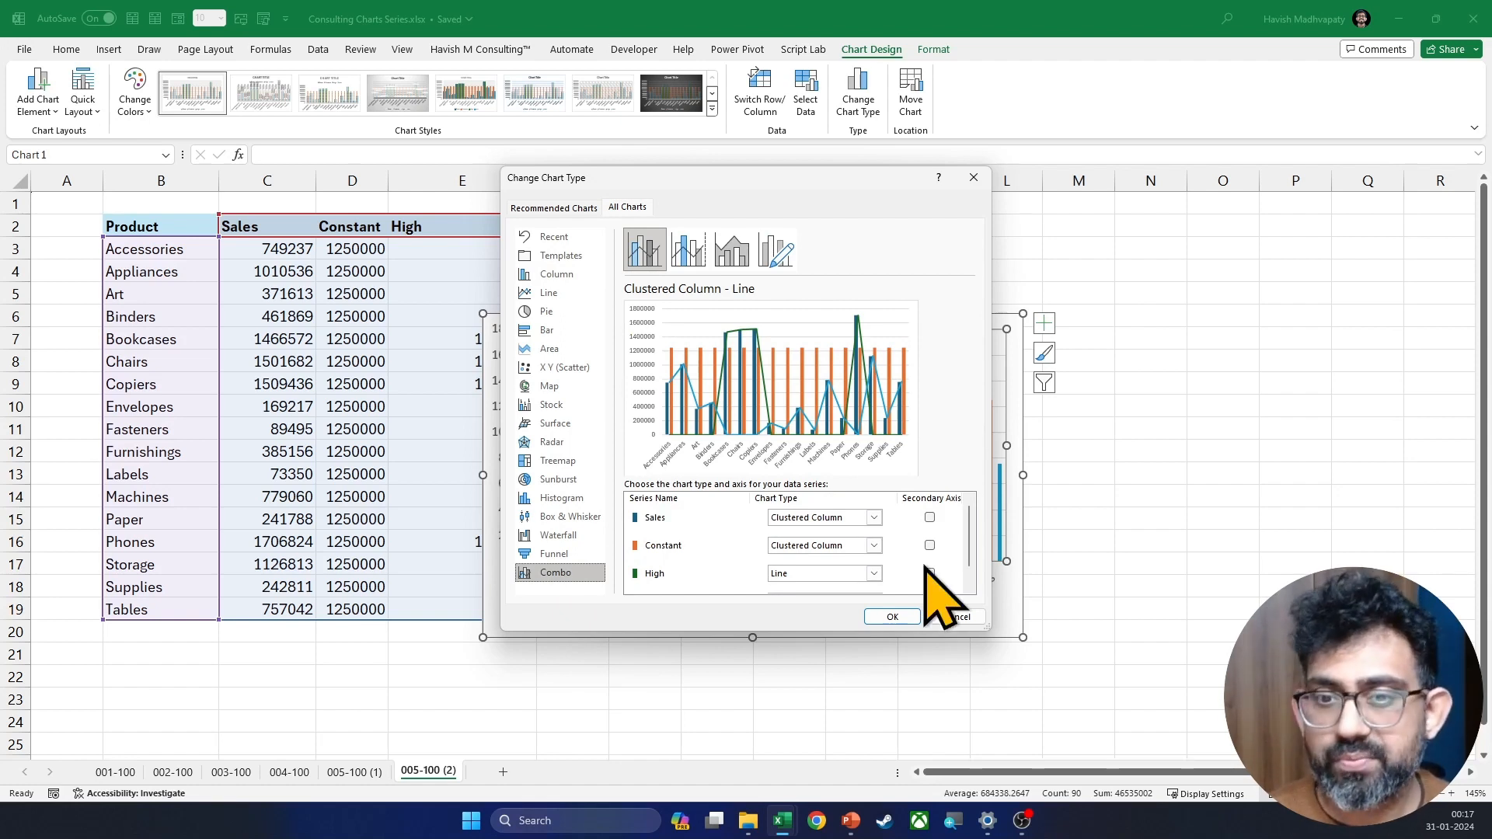
pyautogui.scroll(-1, 944, 583)
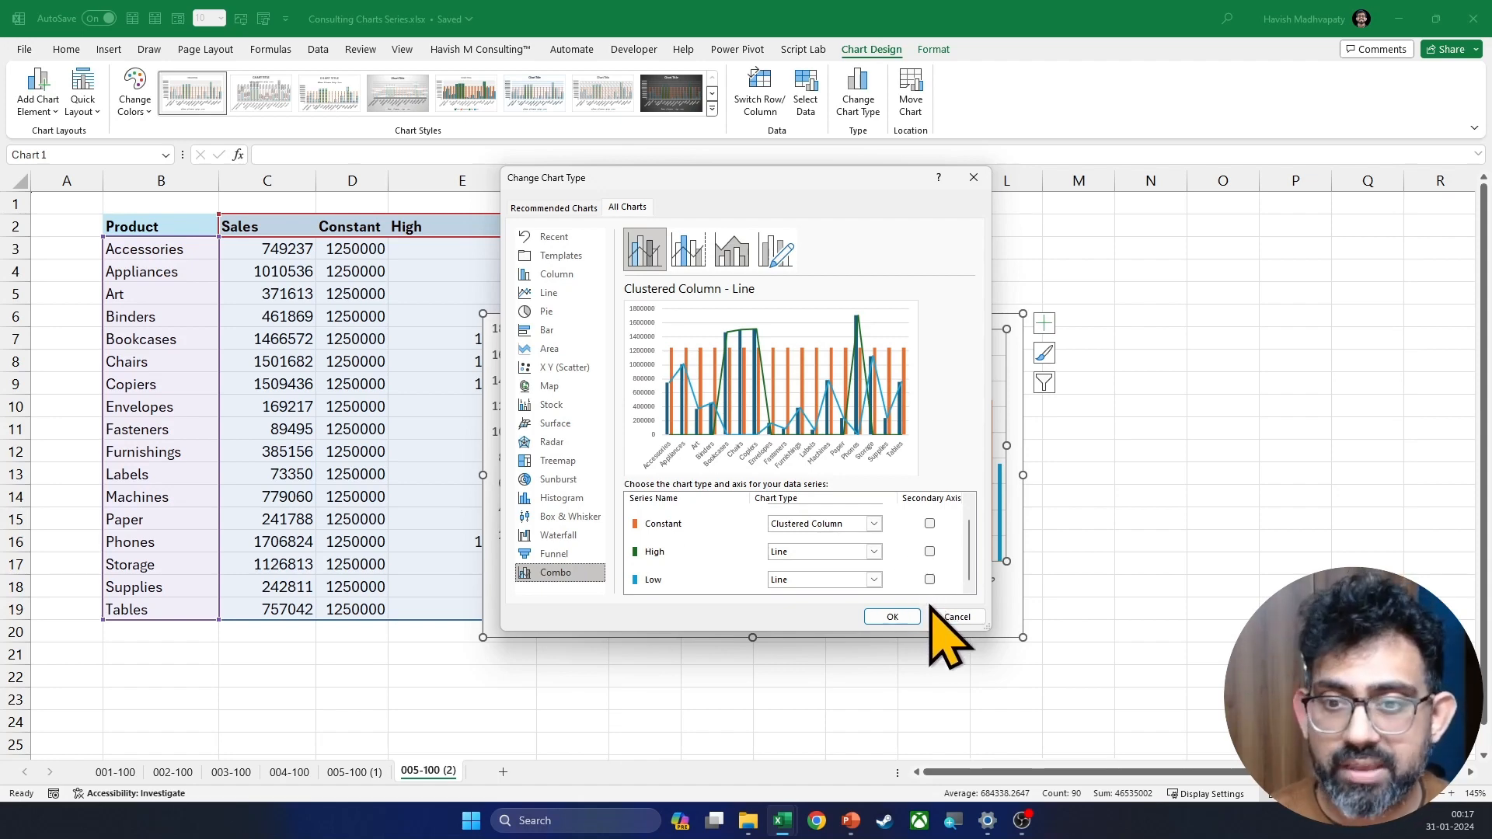
pyautogui.click(946, 616)
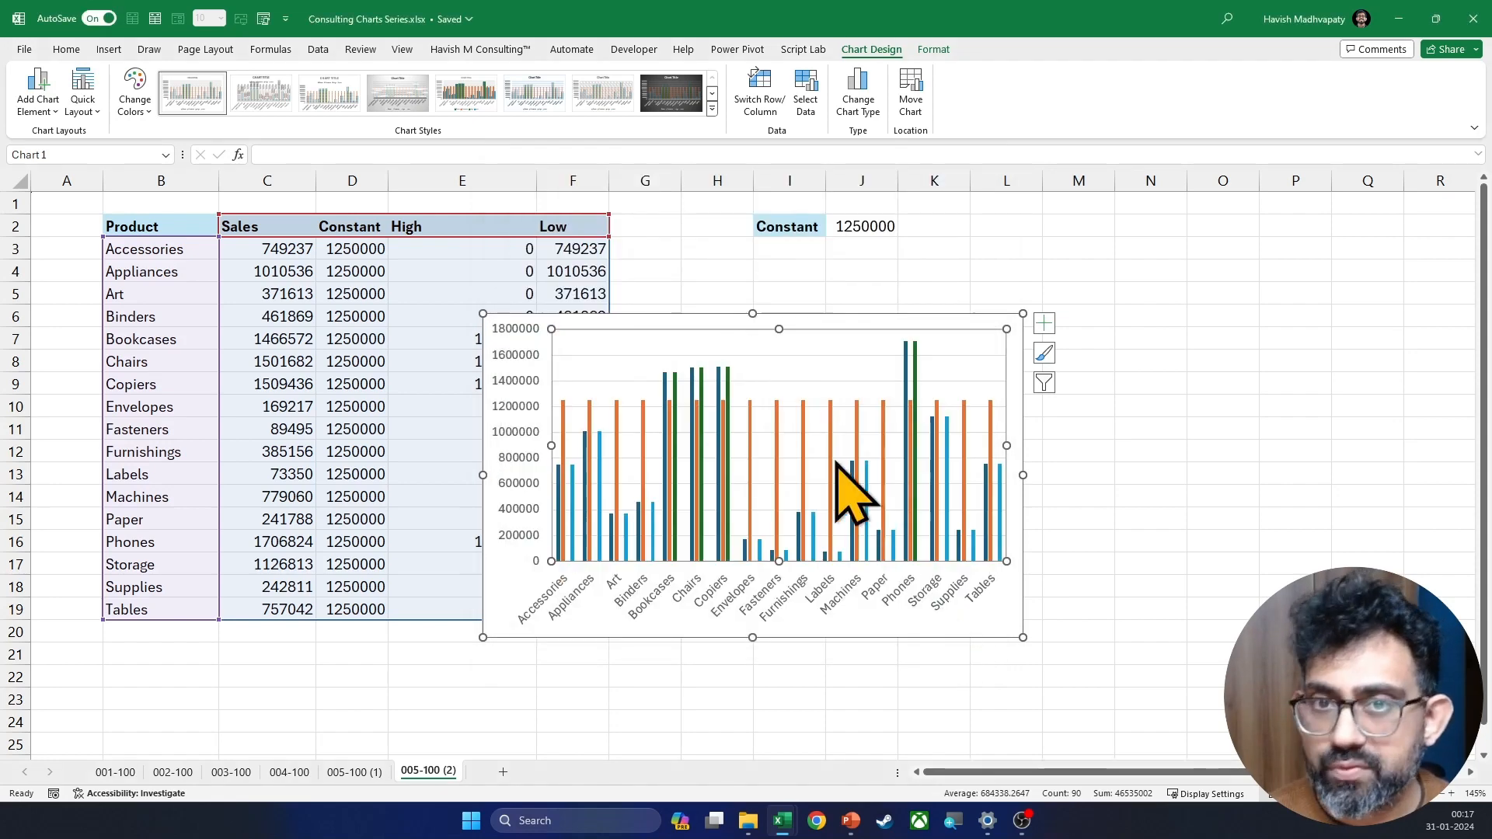
# Step: Exclude the Sales series from the chart's data source, keeping Constant, High and Low
pyautogui.click(806, 108)
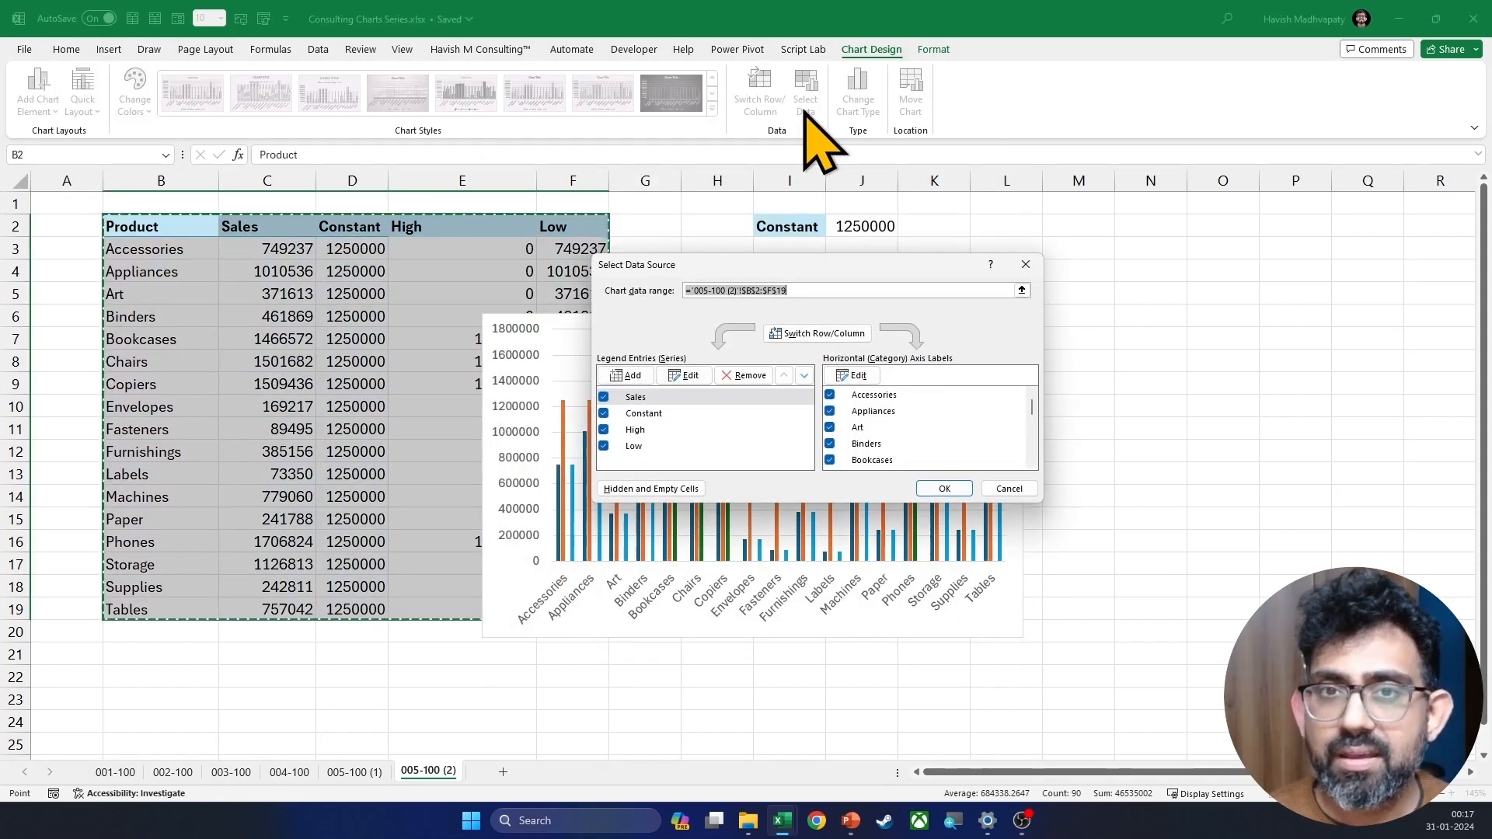
pyautogui.click(606, 399)
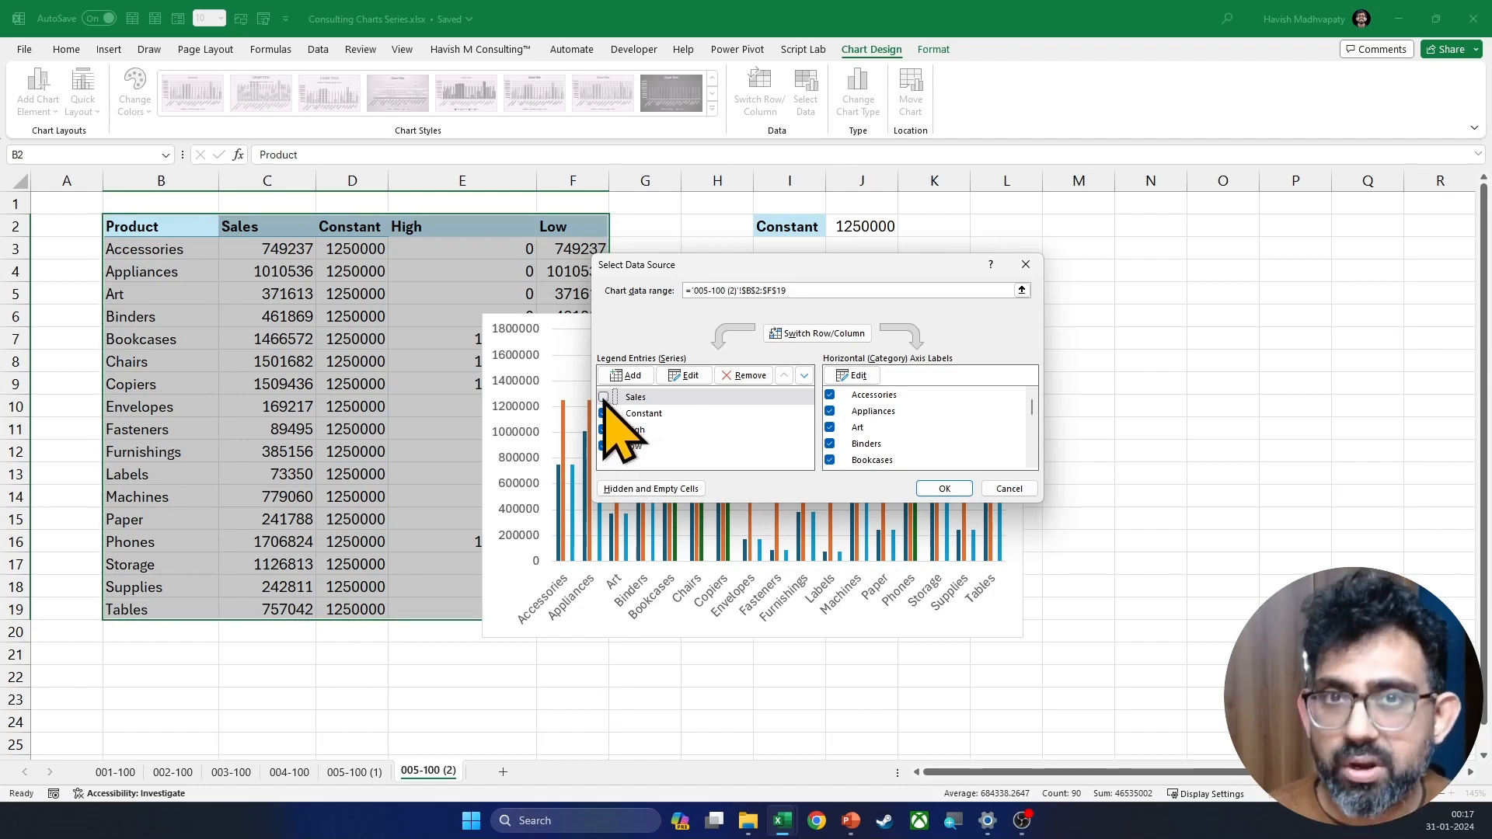
pyautogui.click(944, 488)
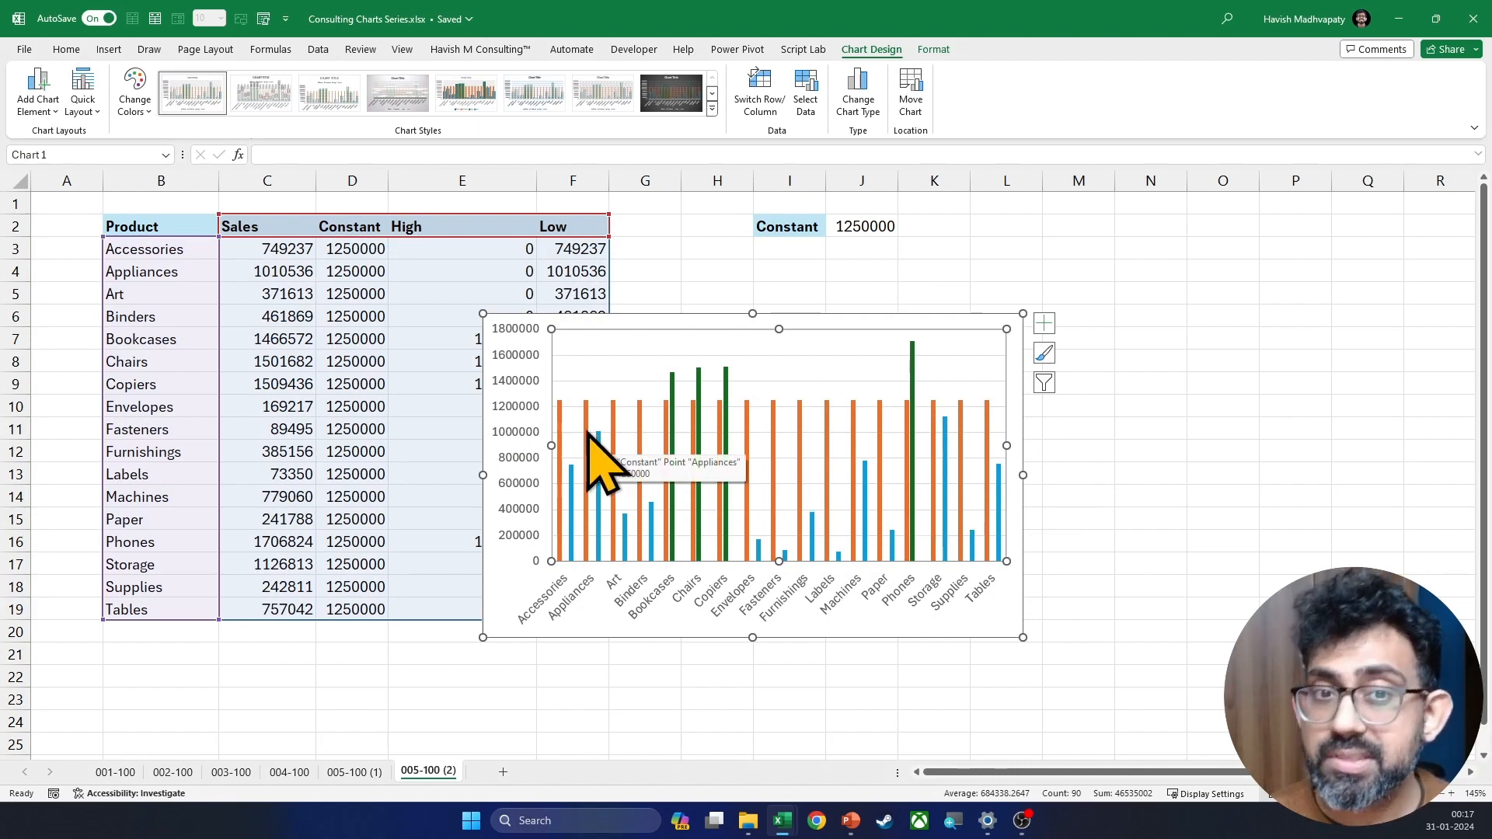
# Step: Change the chart to a custom combo with Constant as a Line and High and Low as Clustered Column
pyautogui.rightClick(721, 367)
pyautogui.click(777, 422)
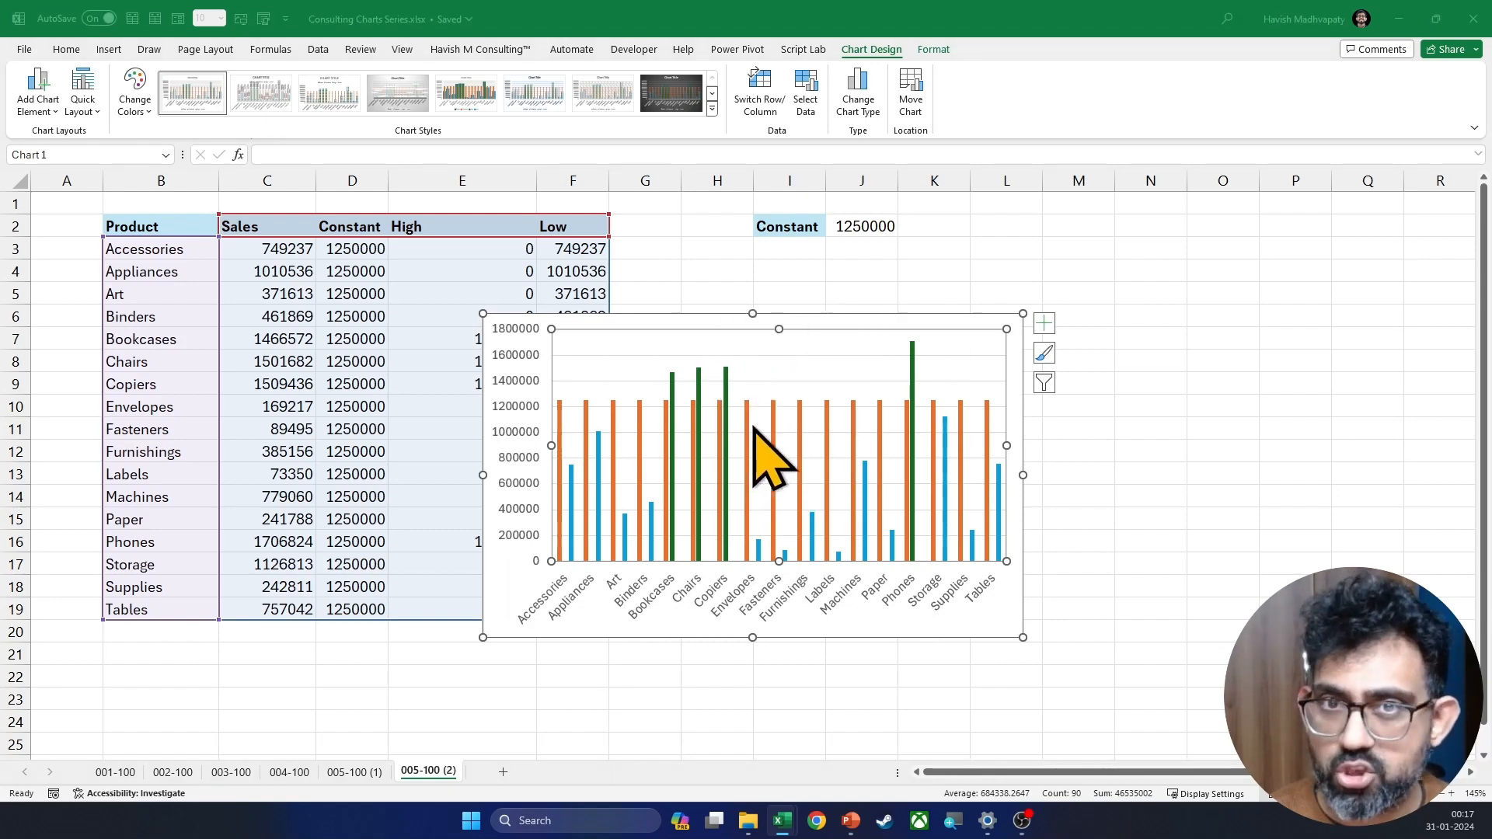
pyautogui.click(574, 570)
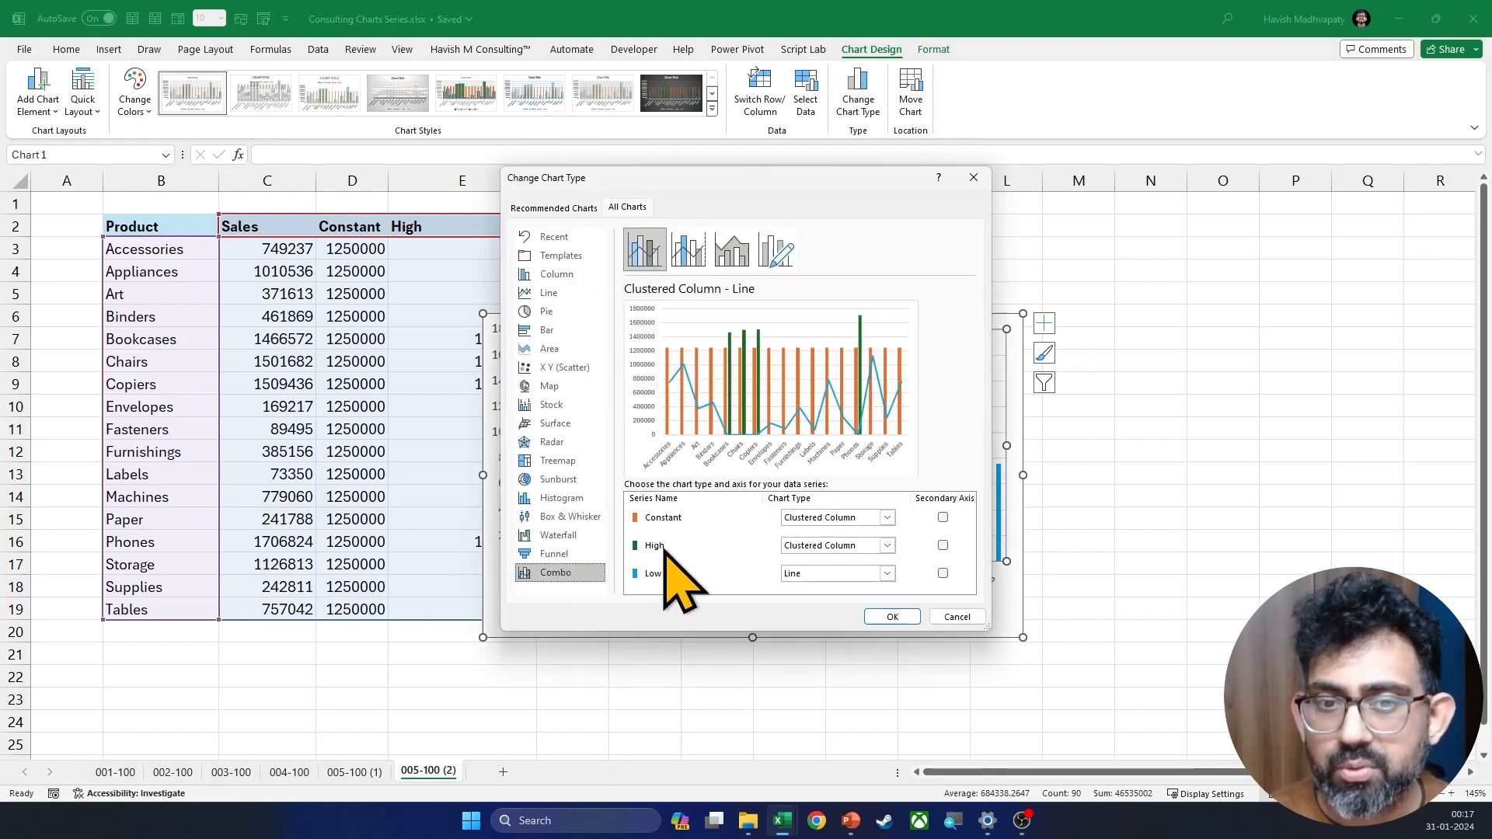
pyautogui.click(831, 520)
pyautogui.click(803, 361)
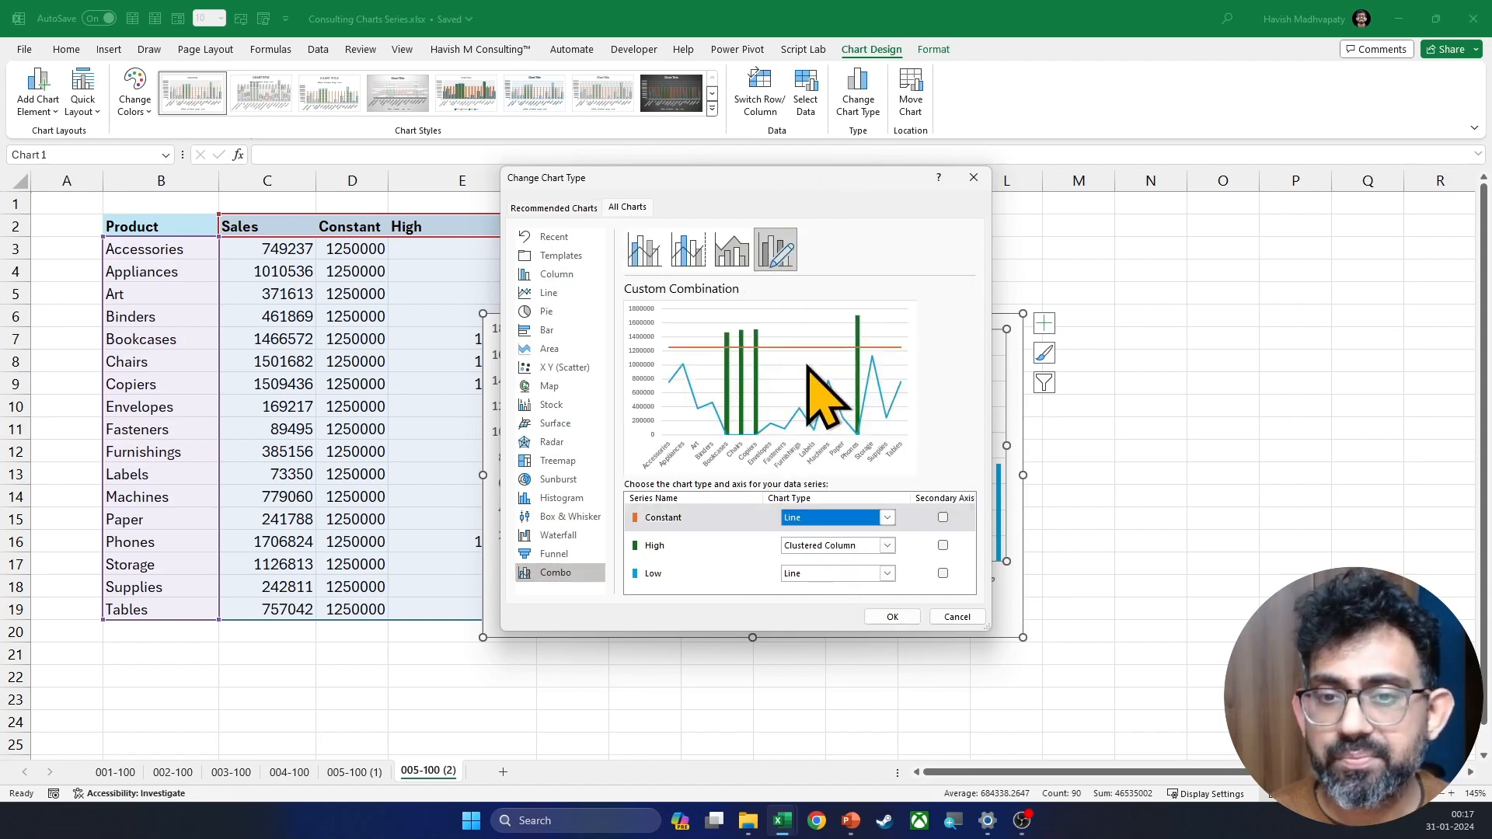
pyautogui.click(799, 575)
pyautogui.click(803, 269)
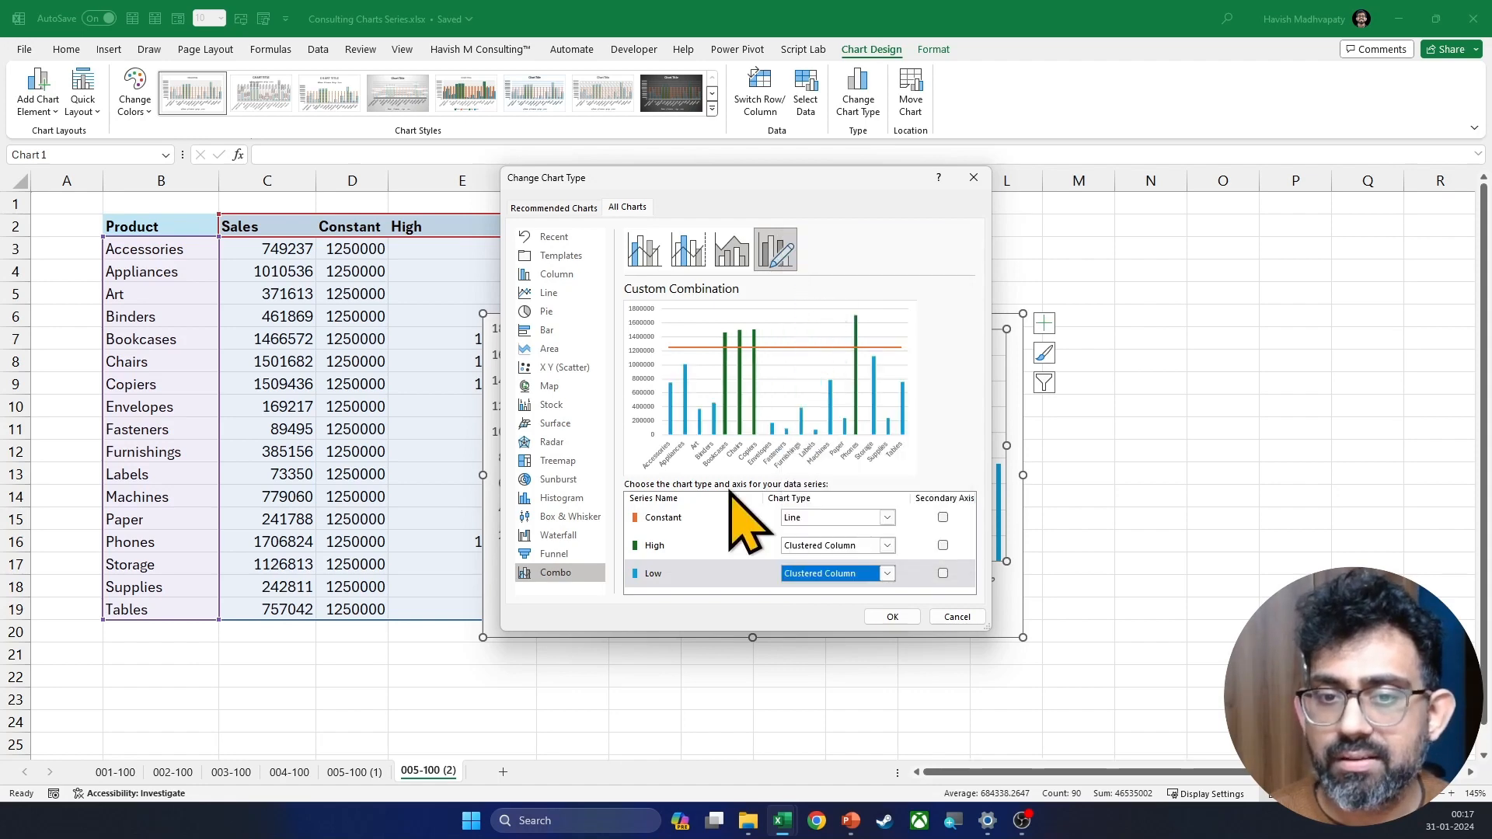
pyautogui.click(890, 617)
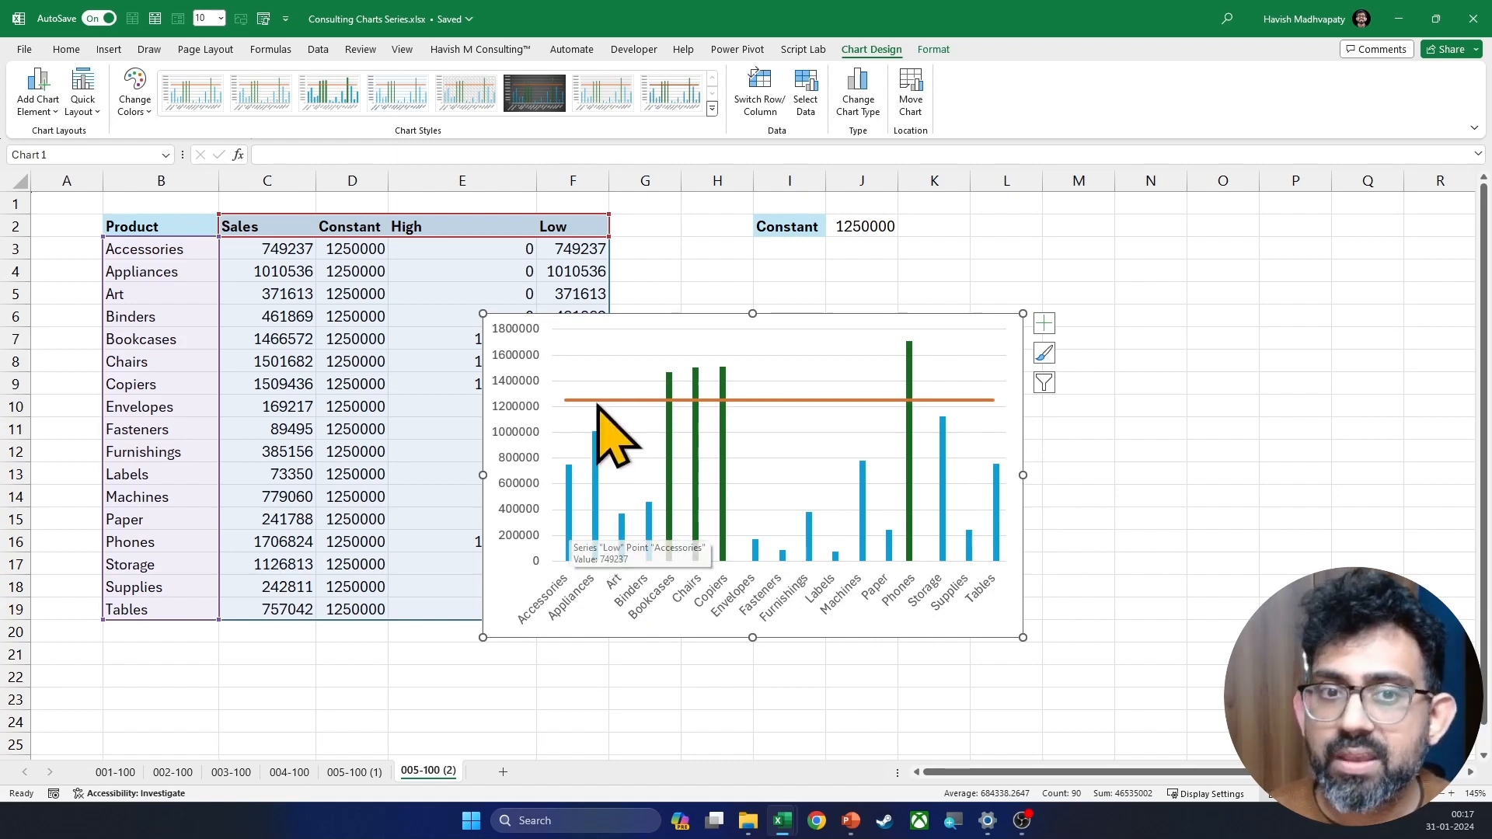
# Step: Move the chart below the Constant input in I2:J2 and set its columns to 100% series overlap and 51% gap width
pyautogui.moveTo(599, 316); pyautogui.dragTo(869, 265)
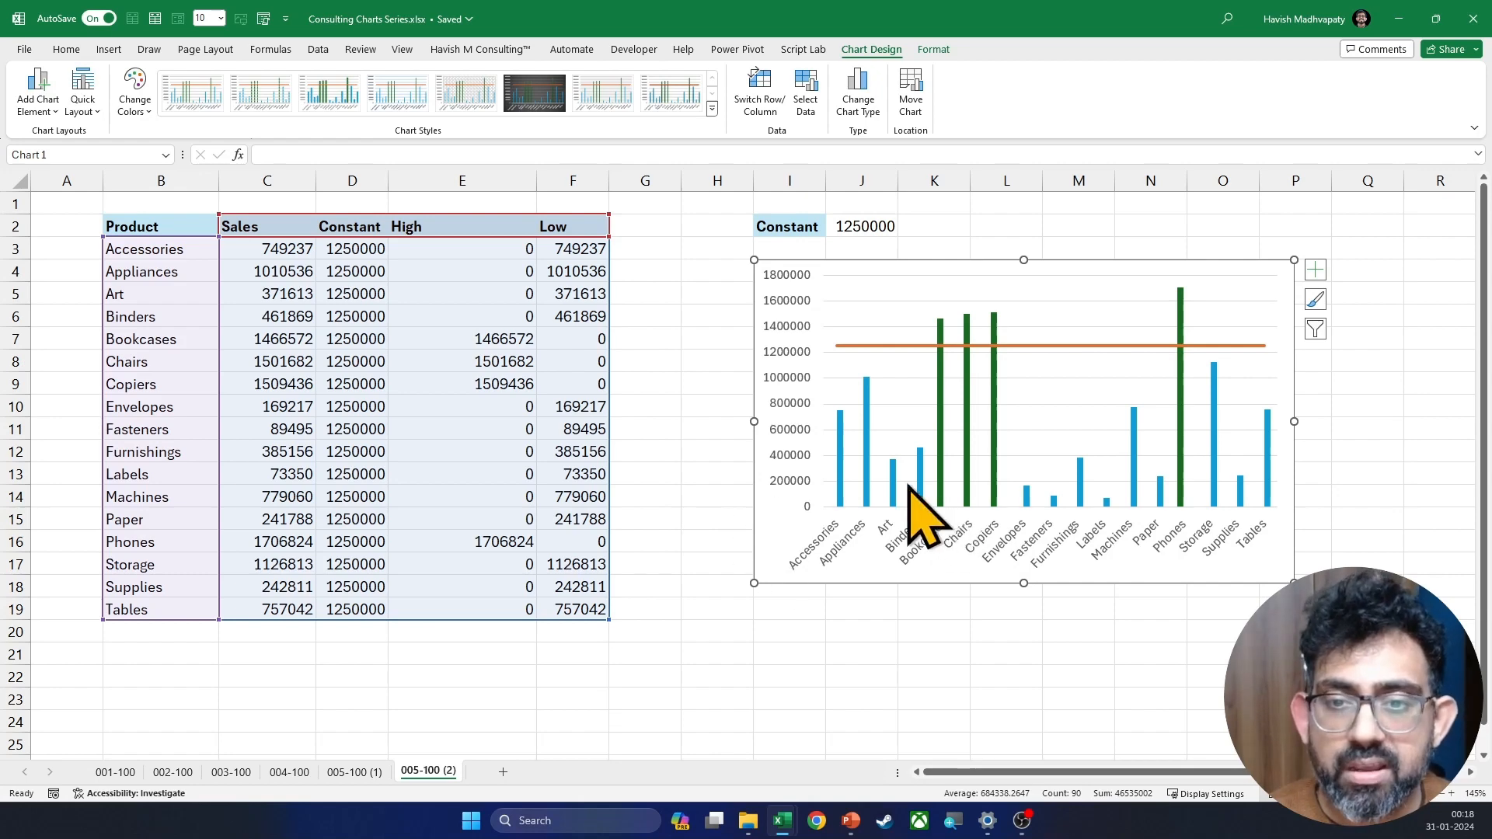
pyautogui.click(840, 437)
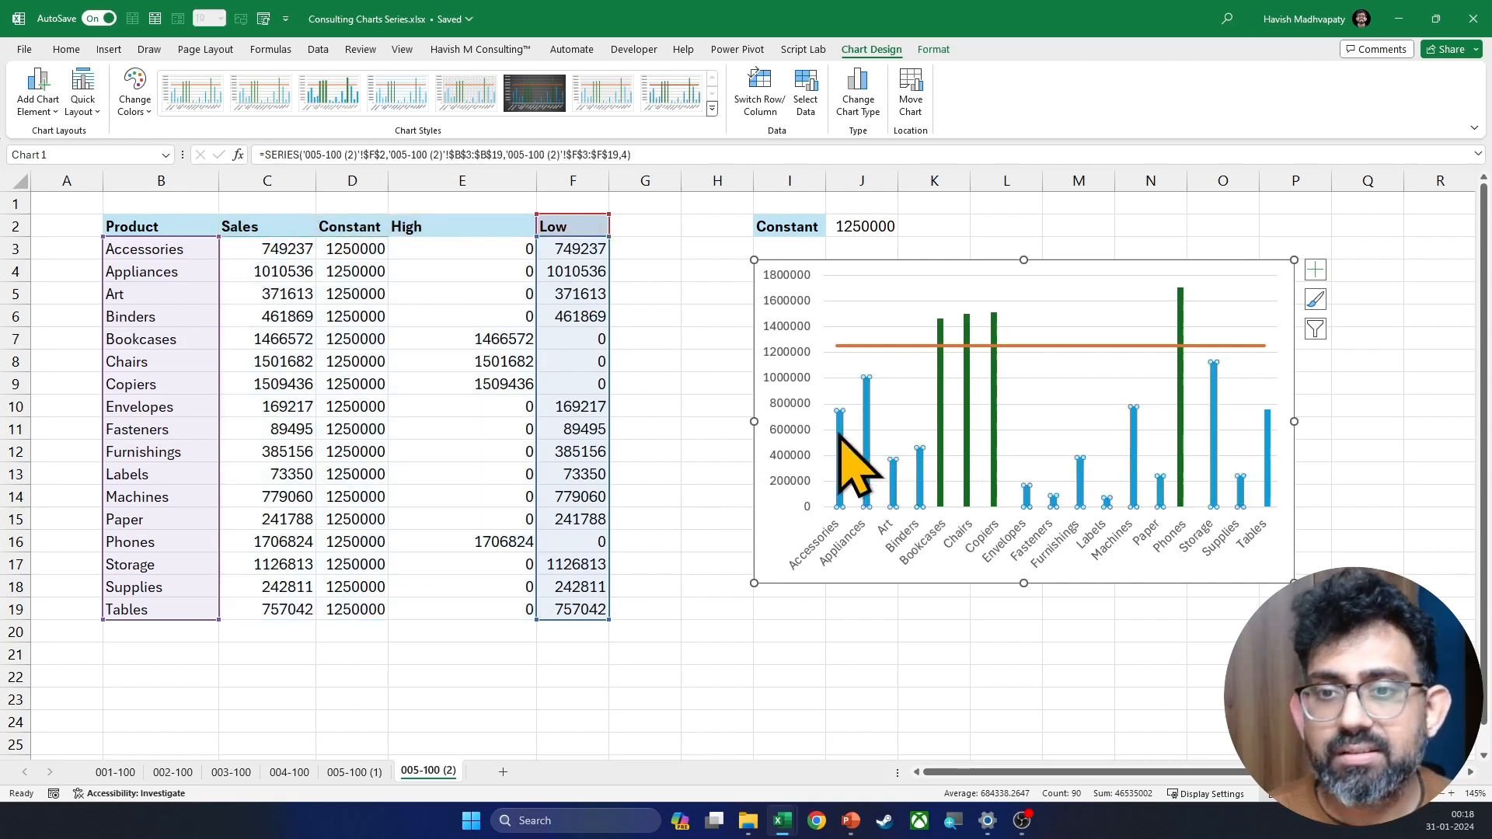
pyautogui.doubleClick(840, 437)
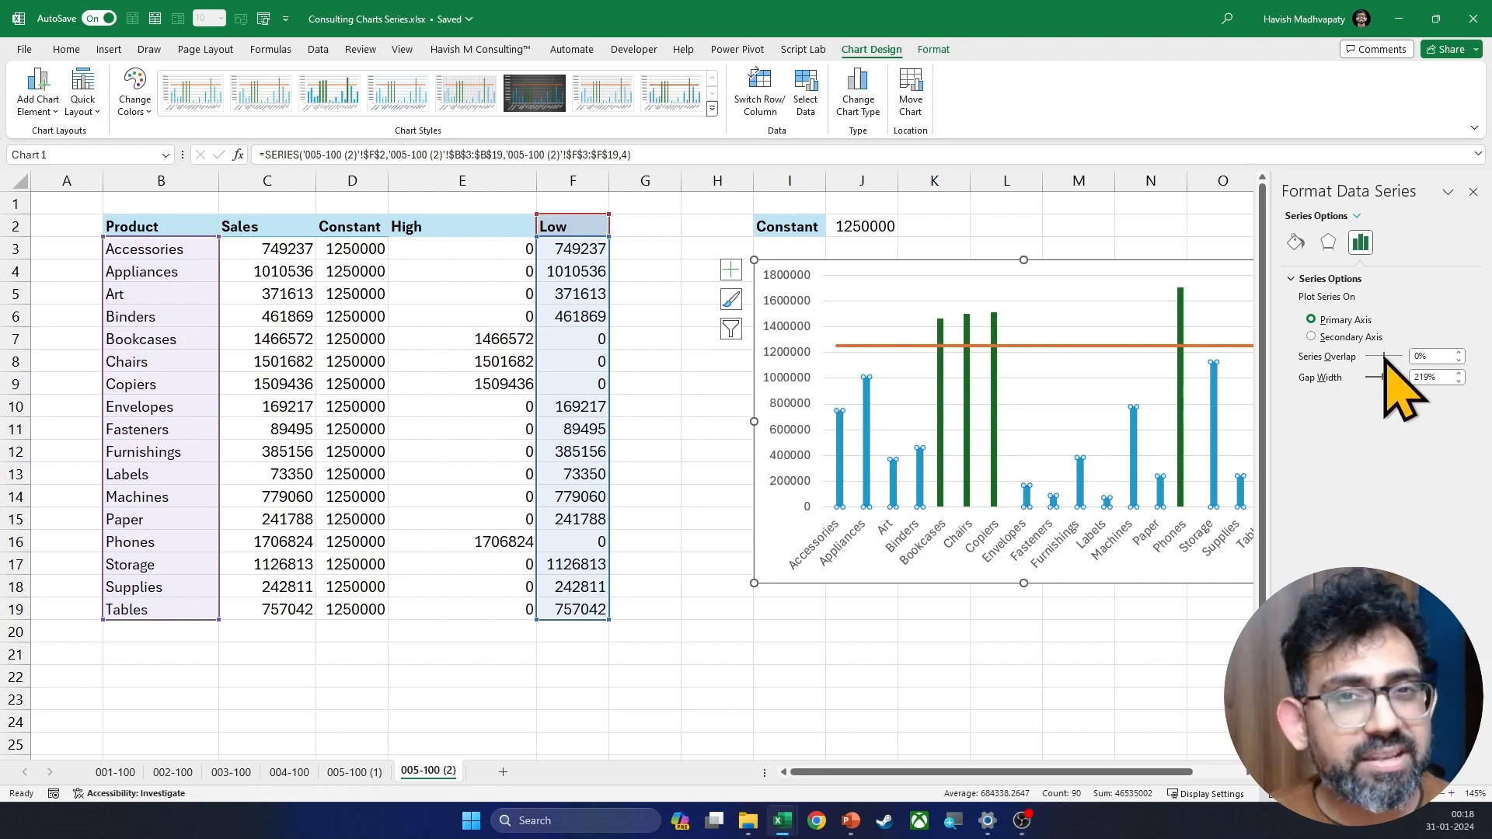
pyautogui.moveTo(1385, 358)
pyautogui.mouseDown()
pyautogui.moveTo(1407, 359)
pyautogui.moveTo(1369, 380)
pyautogui.mouseUp()
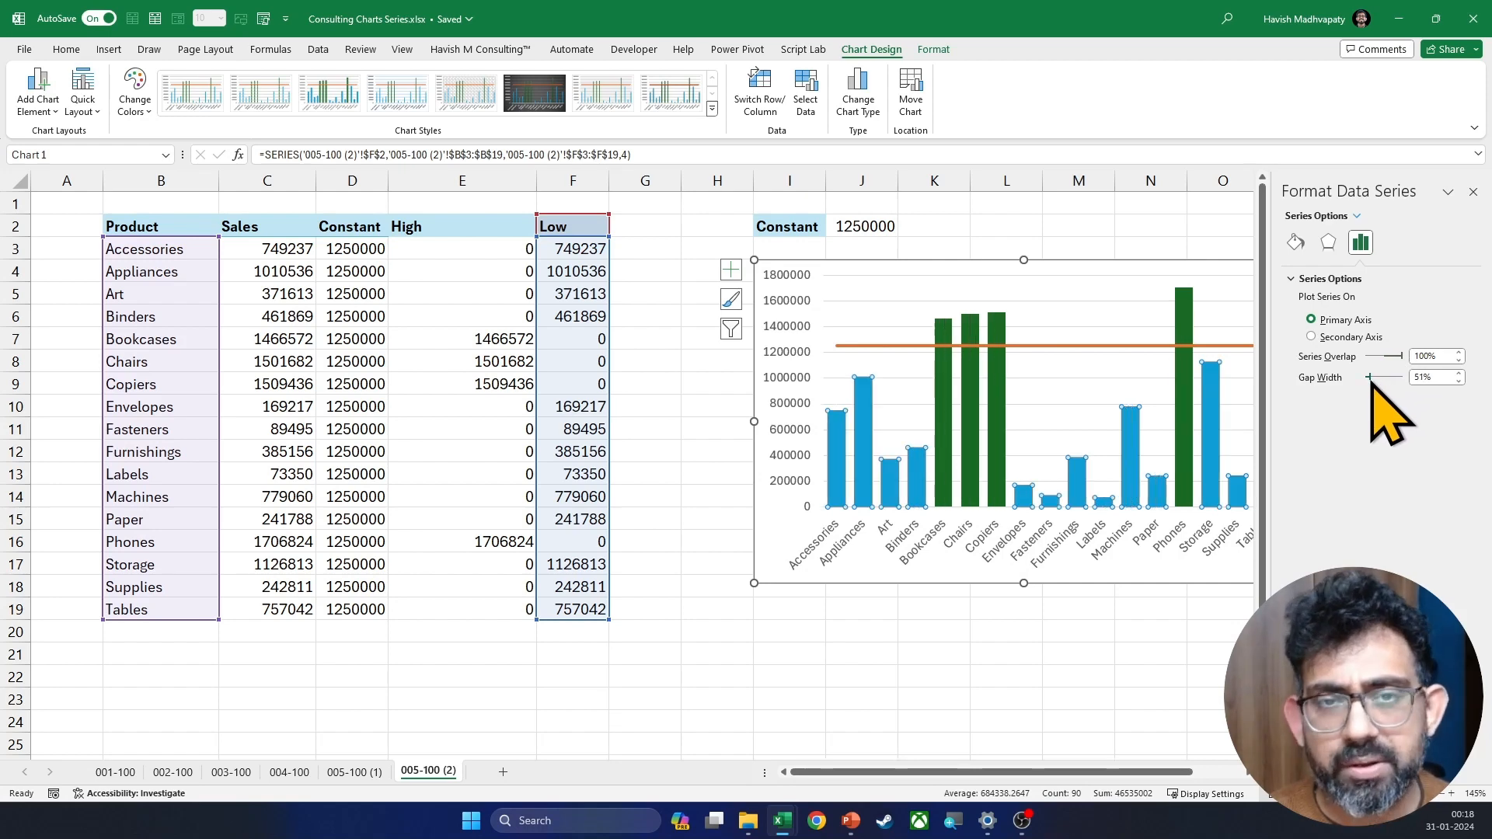
pyautogui.click(987, 657)
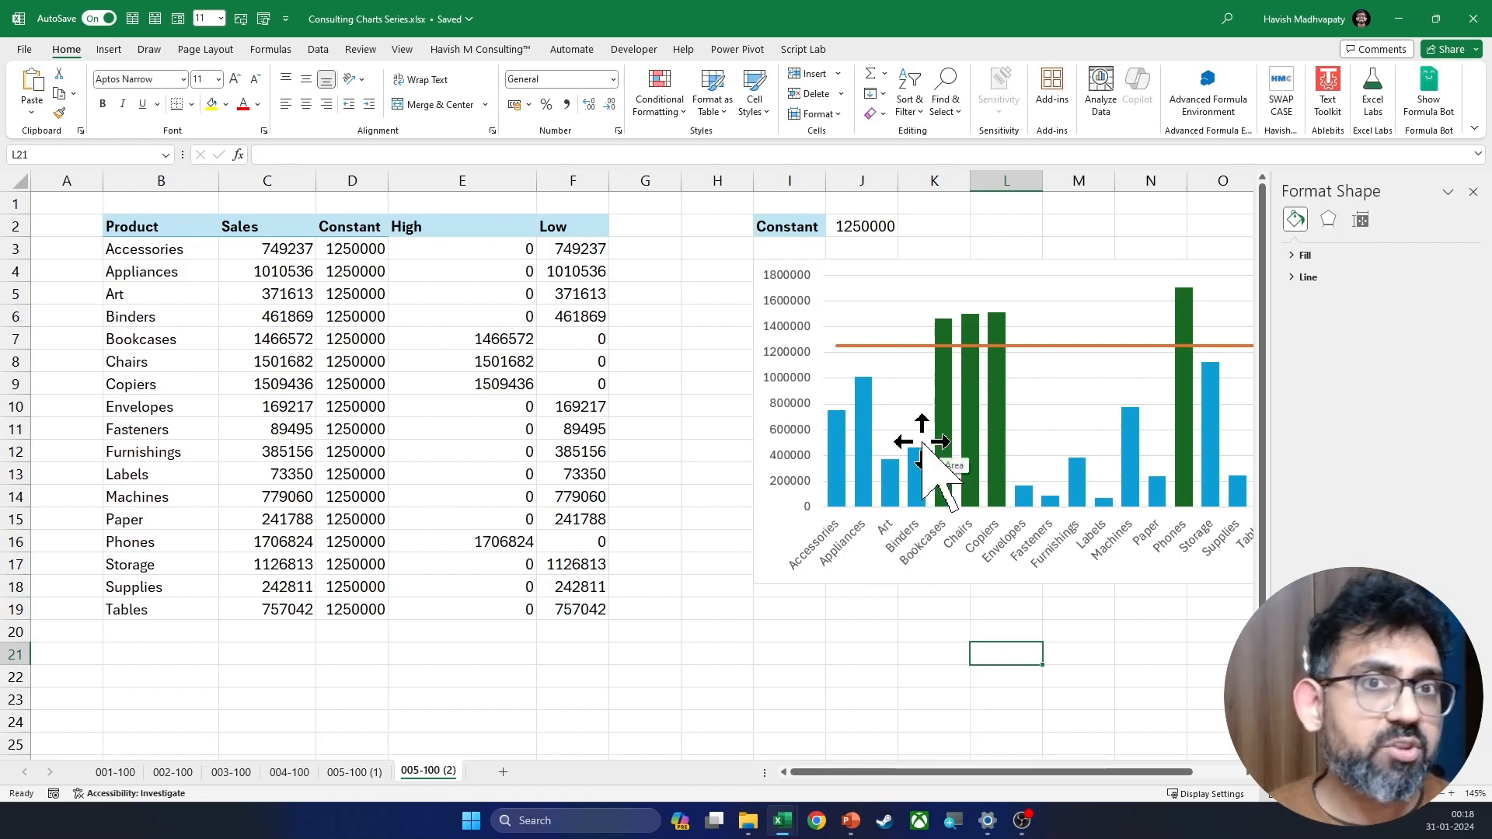
# Step: Fill the Low series columns with light gray
pyautogui.click(869, 423)
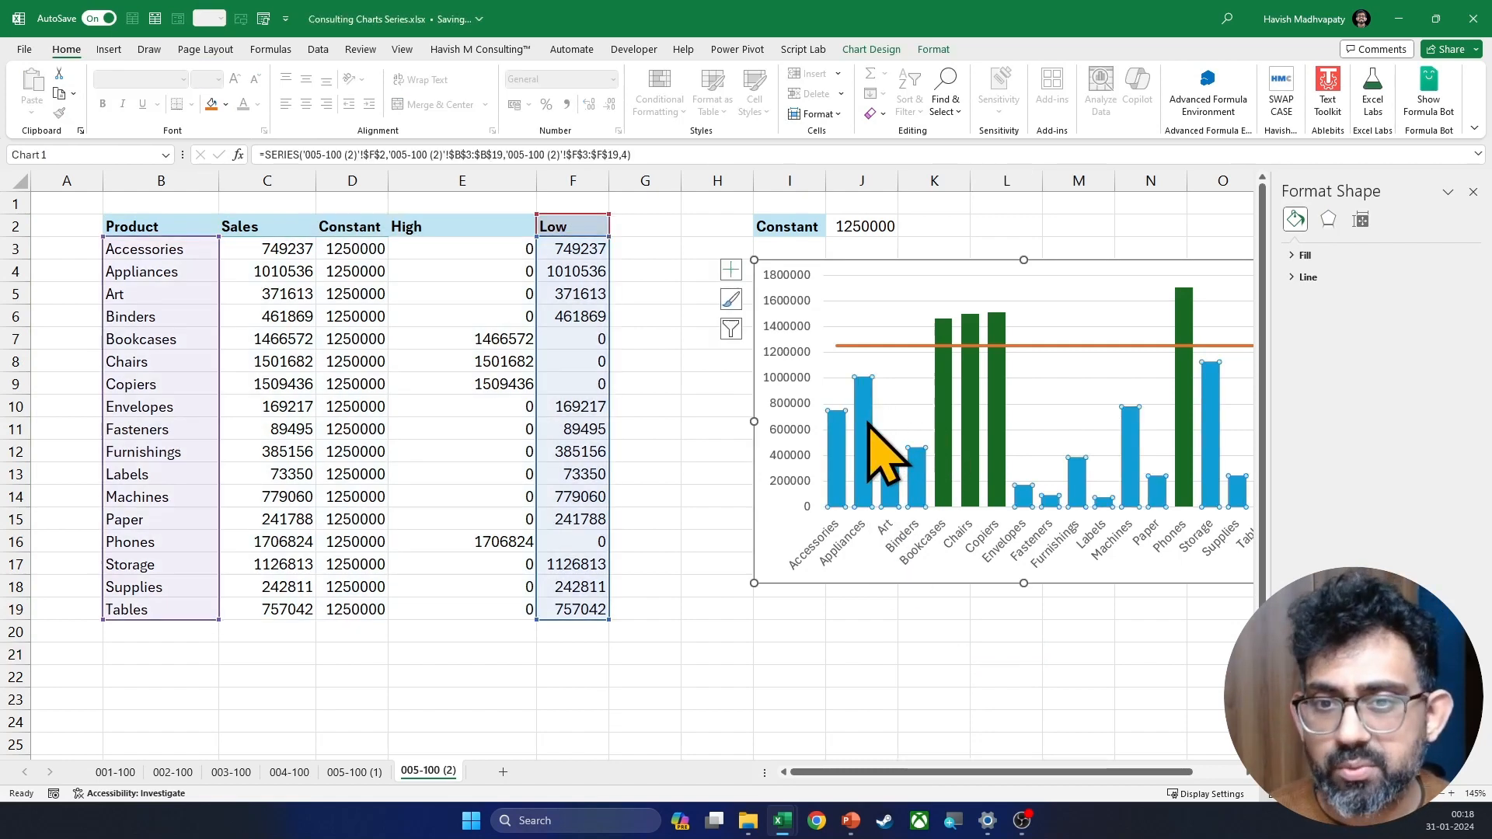
pyautogui.rightClick(869, 425)
pyautogui.press('Escape')
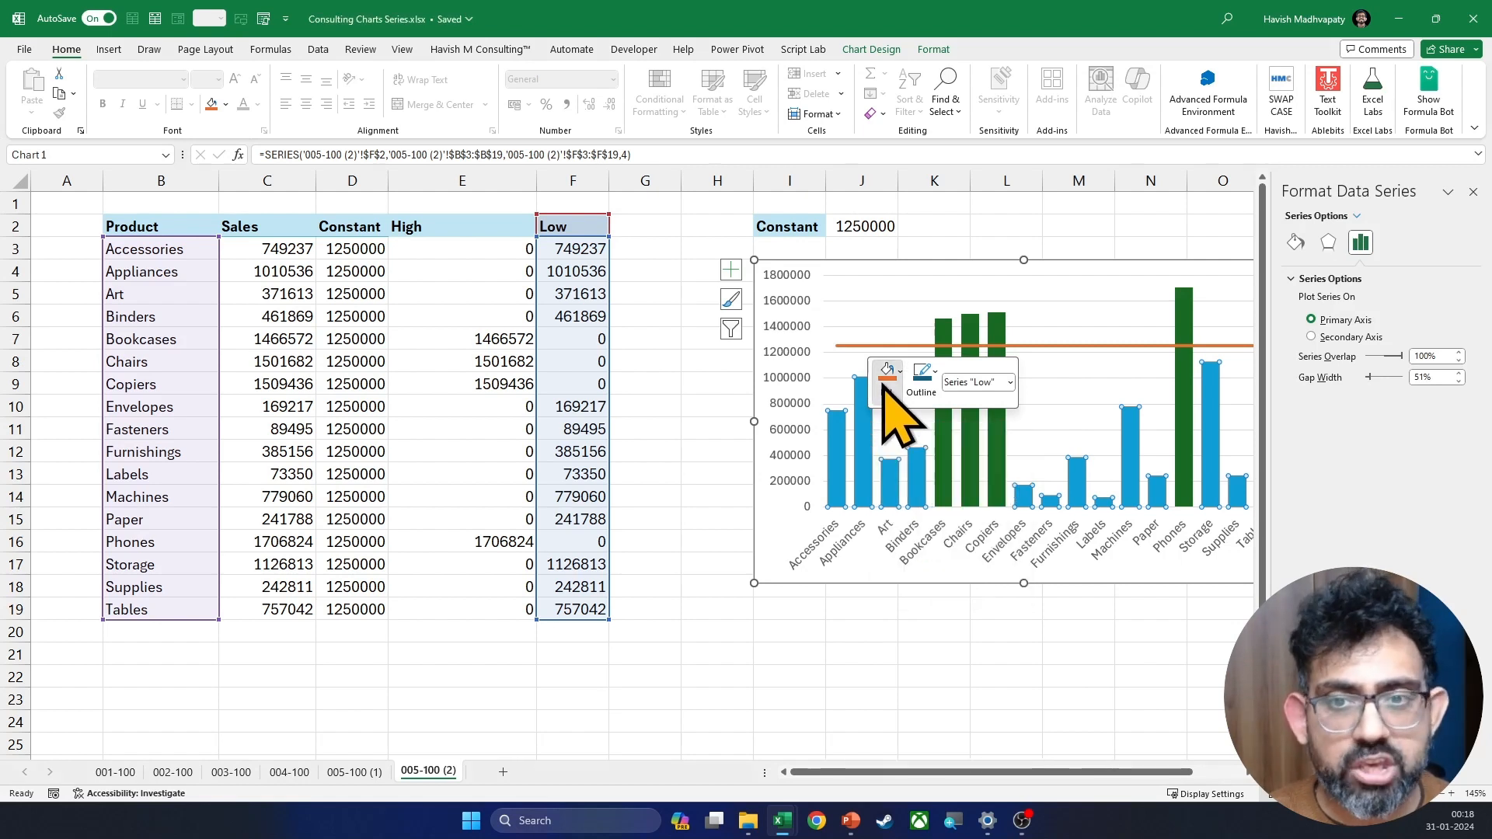
pyautogui.click(884, 386)
pyautogui.click(886, 497)
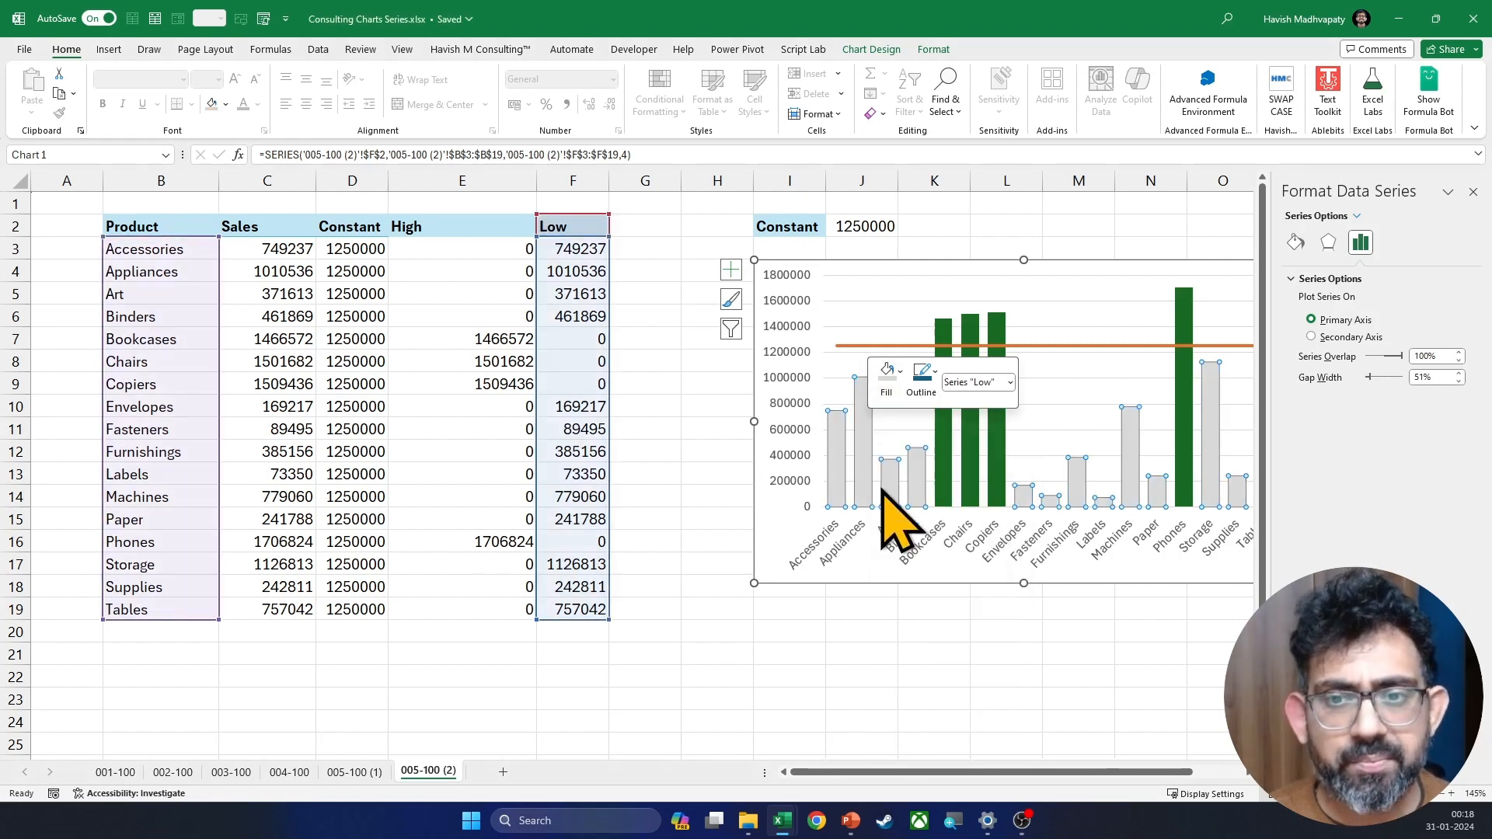
pyautogui.click(725, 627)
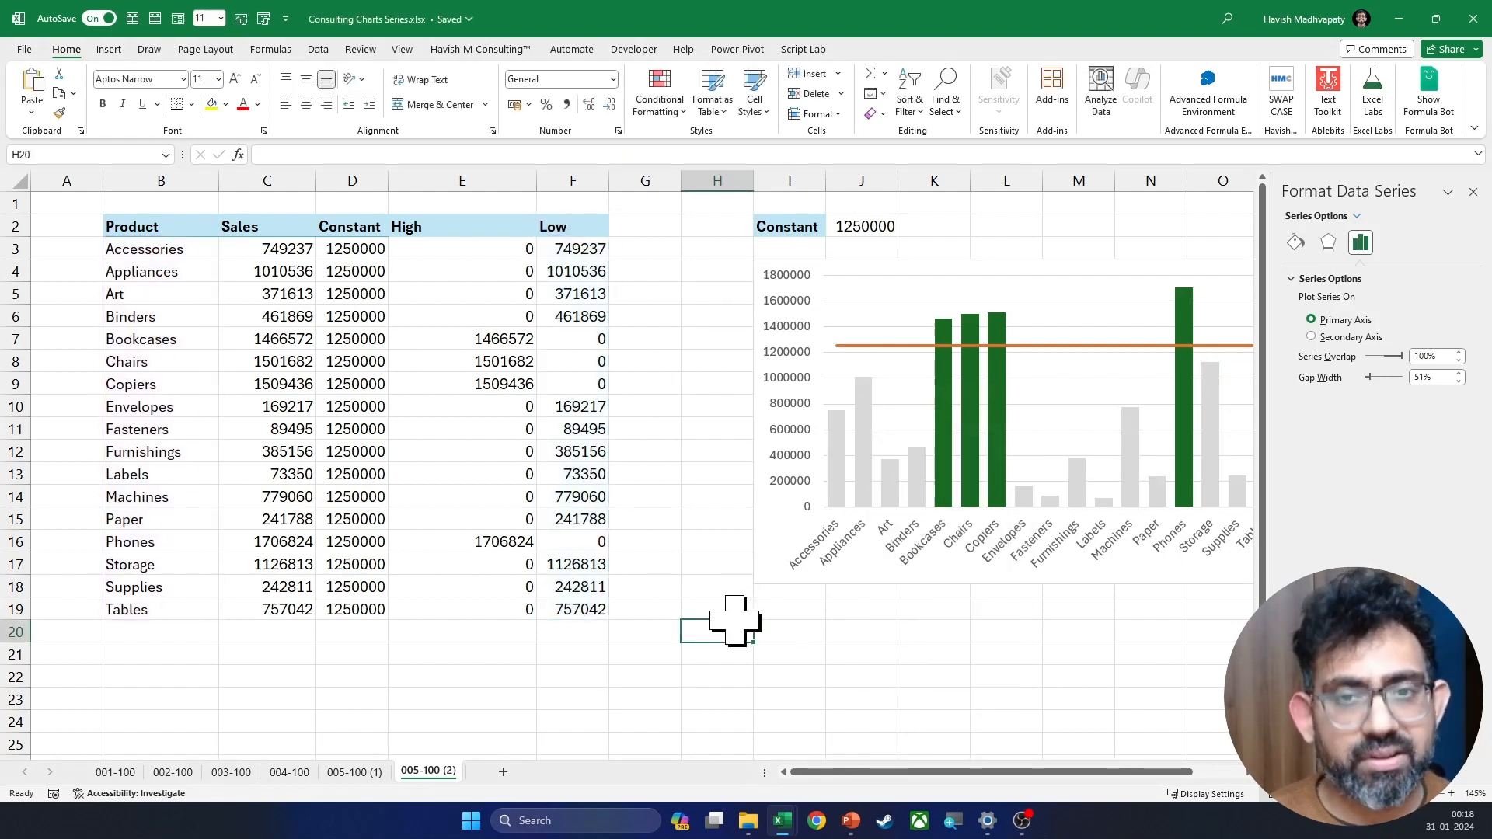
# Step: Recolor the Constant line black and close the series formatting options
pyautogui.rightClick(887, 347)
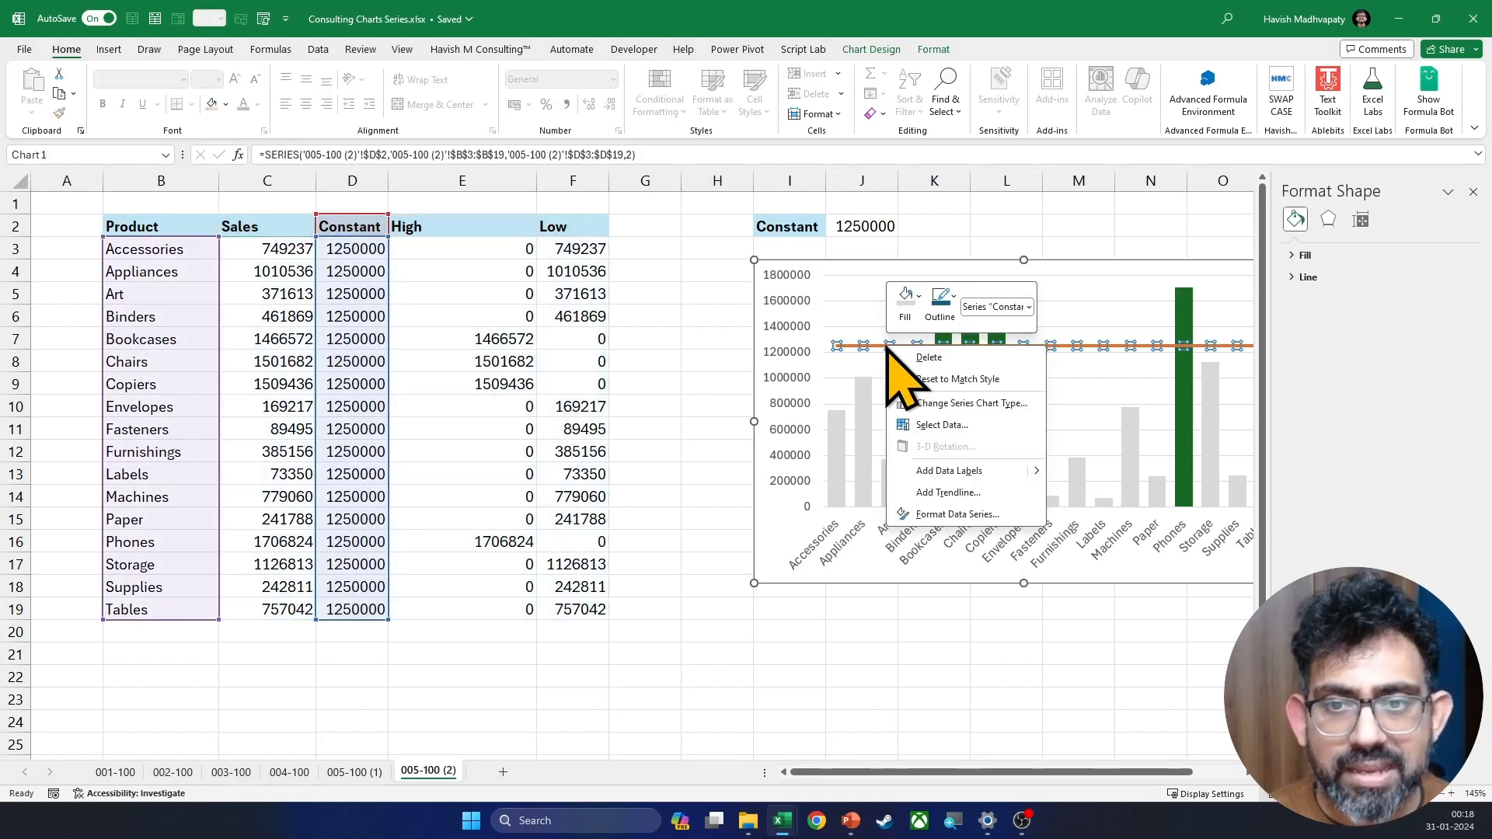
pyautogui.click(918, 300)
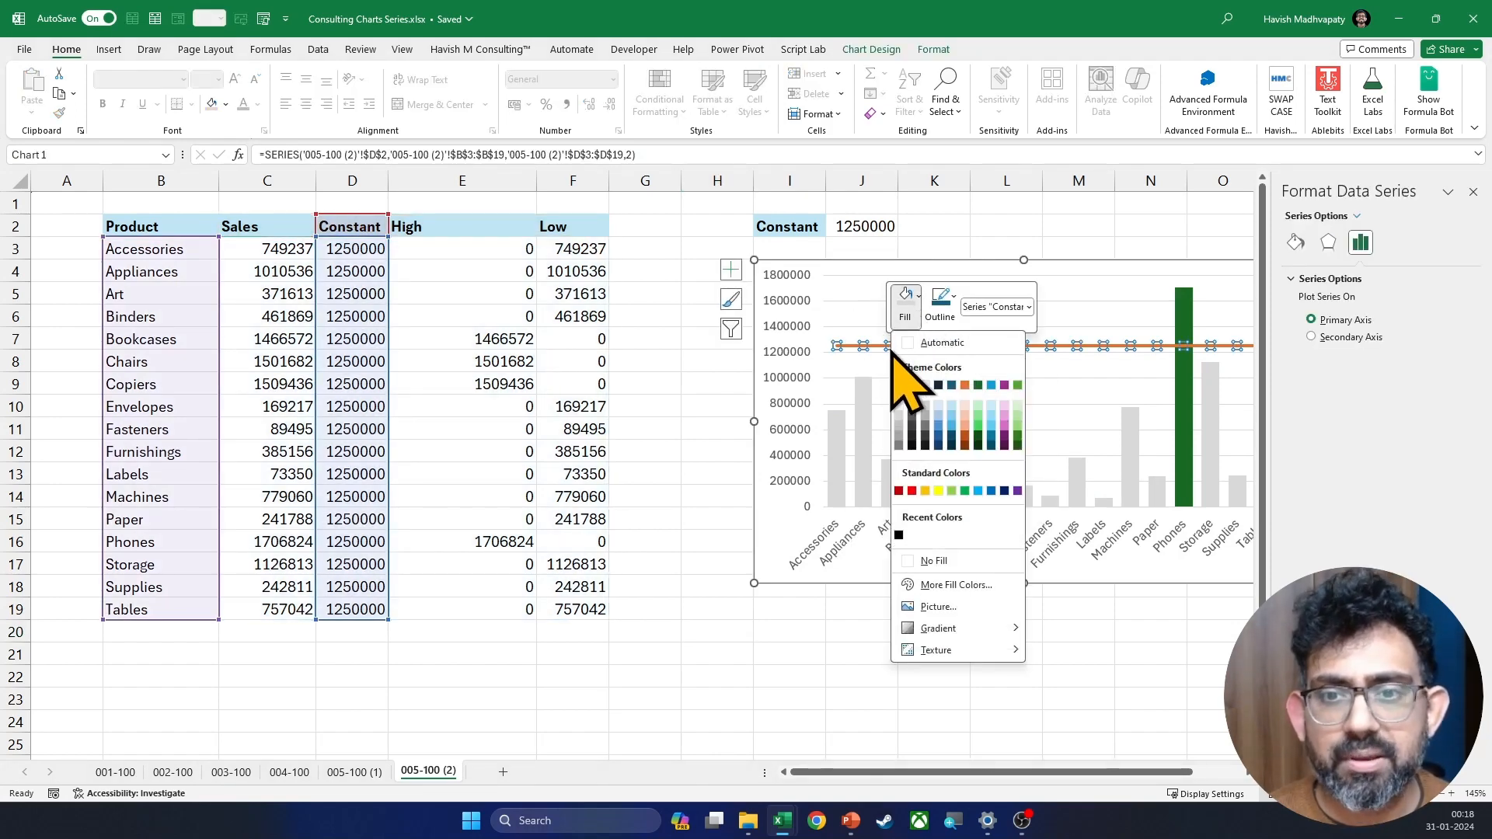
pyautogui.click(912, 385)
pyautogui.click(940, 310)
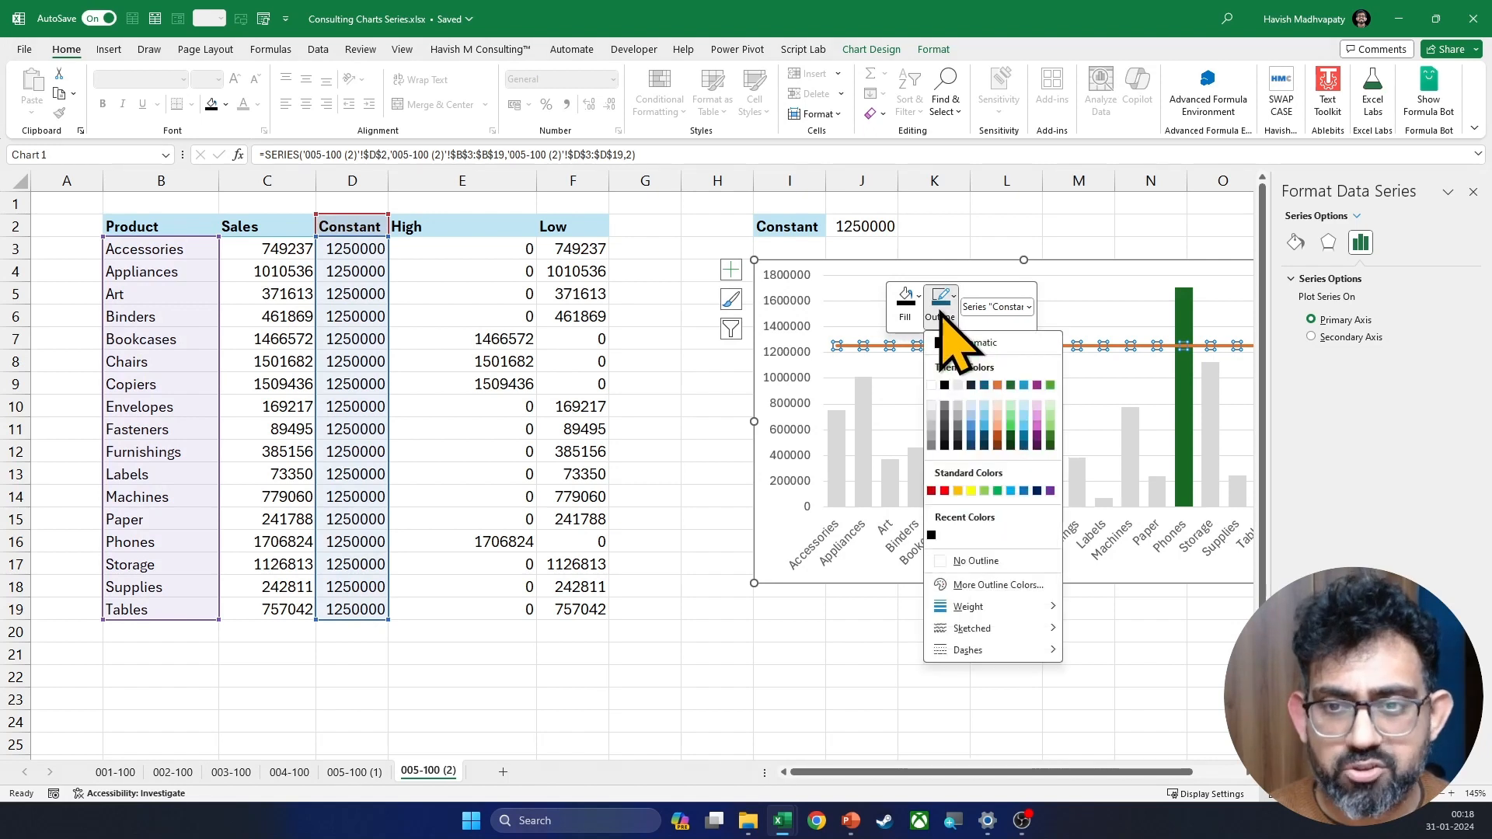
pyautogui.click(944, 386)
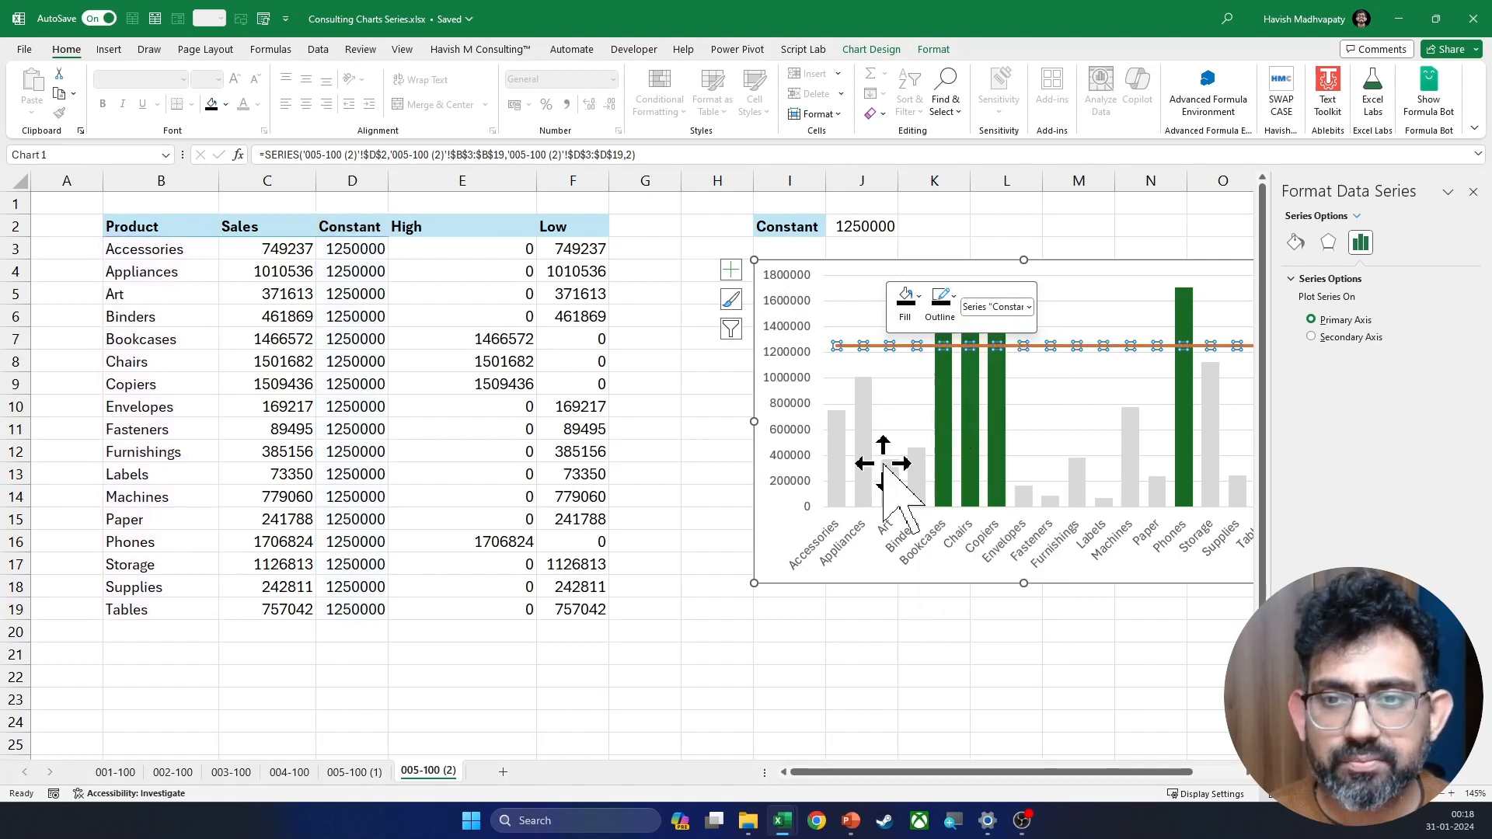
pyautogui.click(851, 673)
pyautogui.click(1473, 193)
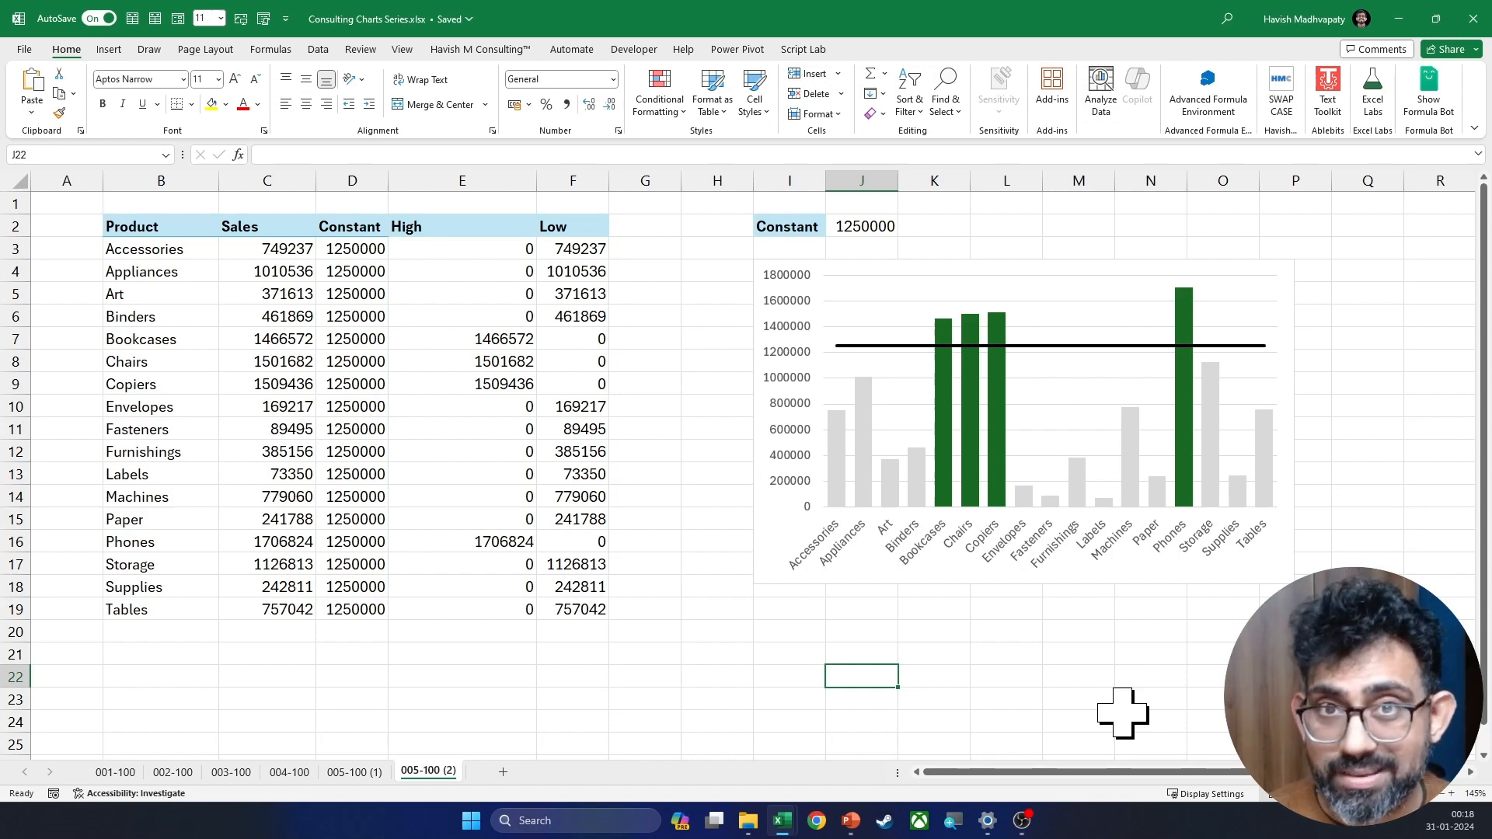
# Step: Test the chart with a low threshold by choosing 50000 from the validation list in J2
pyautogui.click(864, 226)
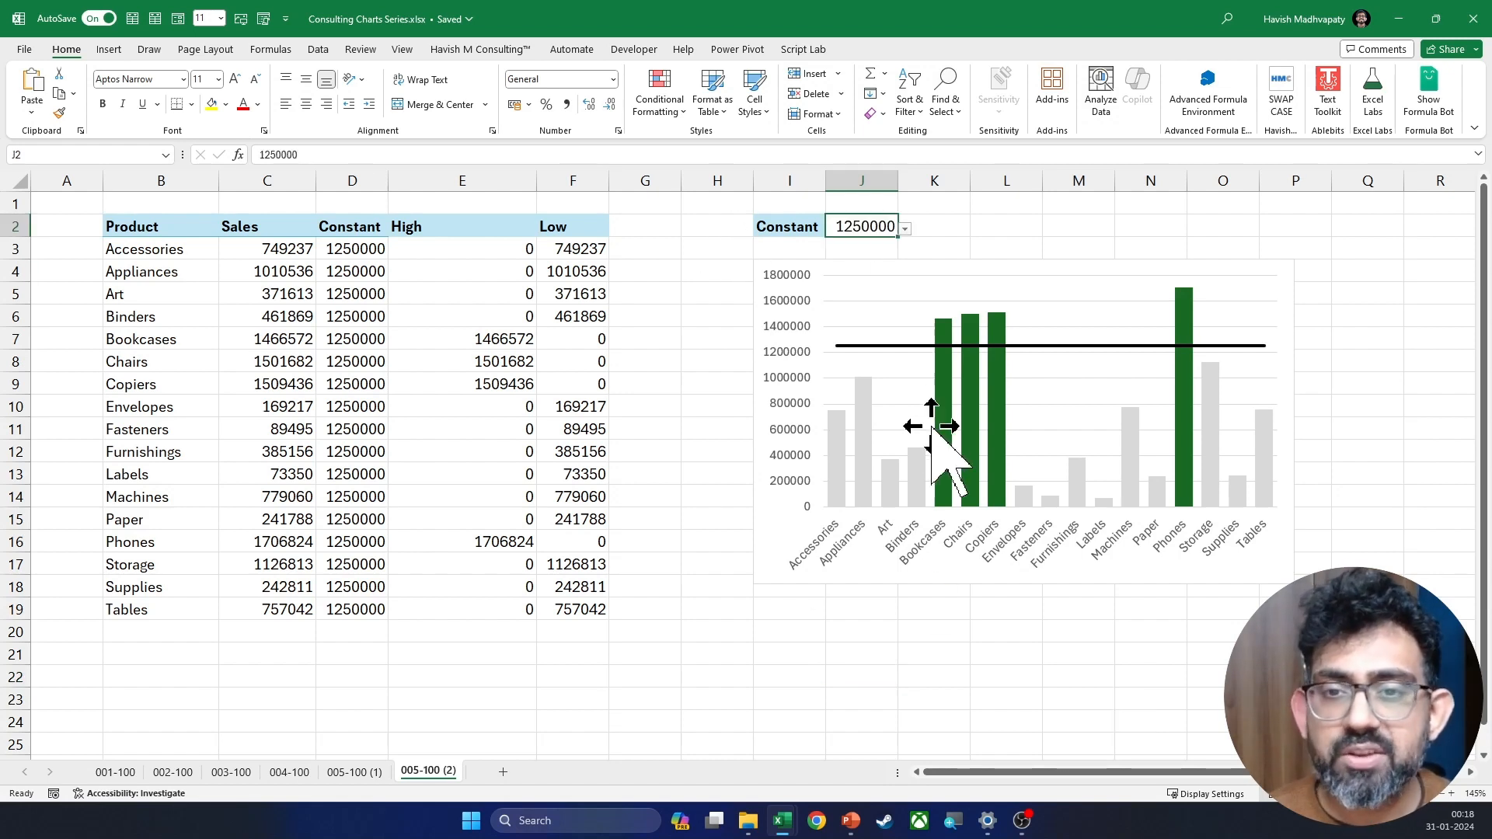
pyautogui.hotkey('alt', 'Down')
pyautogui.press('Up')
pyautogui.press('Up')
pyautogui.press('Up')
pyautogui.press('Return')
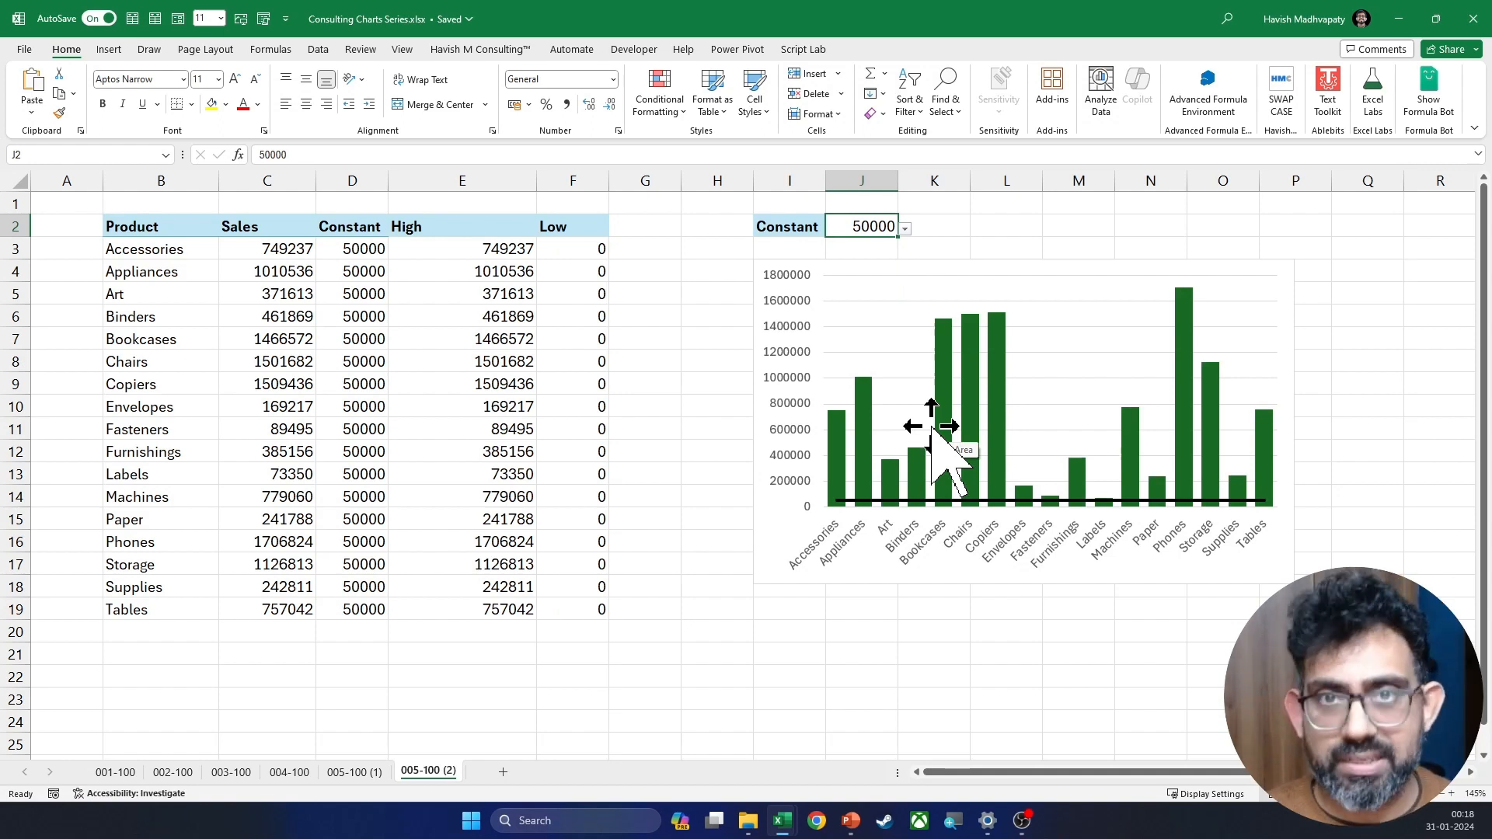
# Step: Step the J2 constant through 150000 and 500000, then return it to 1250000
pyautogui.hotkey('alt', 'Down')
pyautogui.press('Down')
pyautogui.press('Return')
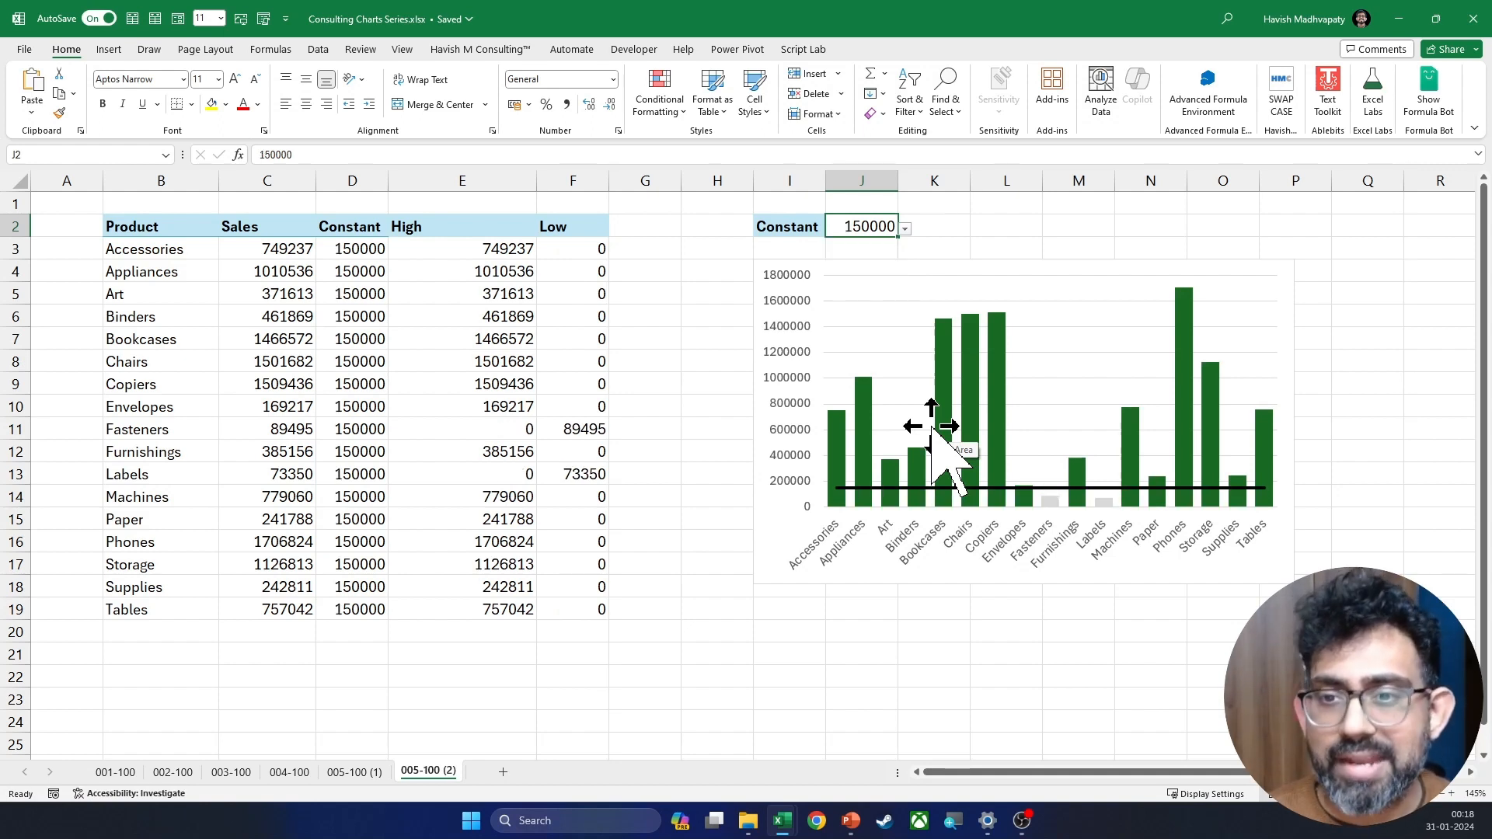
pyautogui.hotkey('alt', 'Down')
pyautogui.press('Down')
pyautogui.press('Return')
pyautogui.hotkey('alt', 'Down')
pyautogui.press('Down')
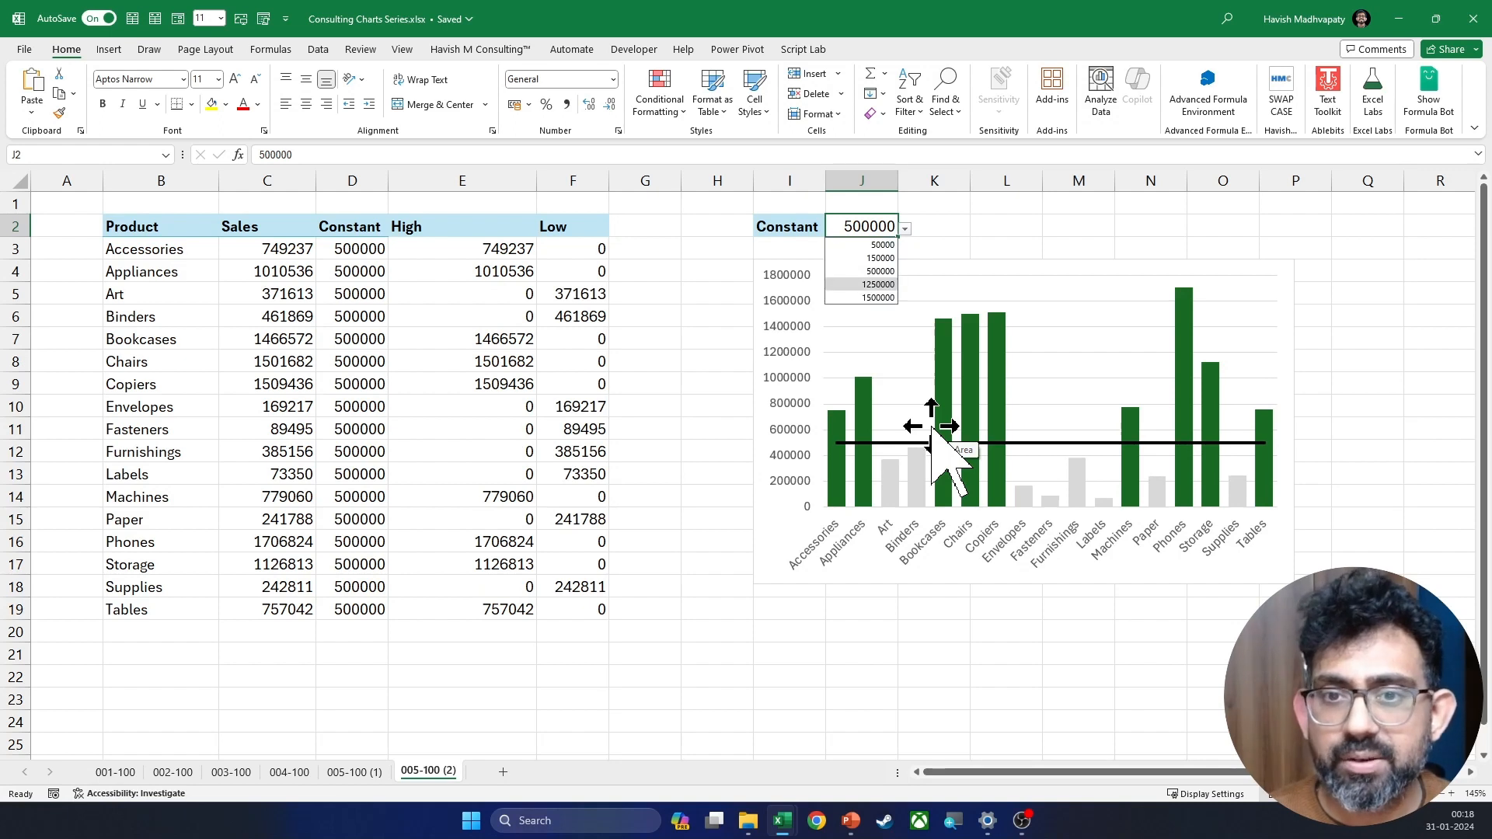
pyautogui.press('Return')
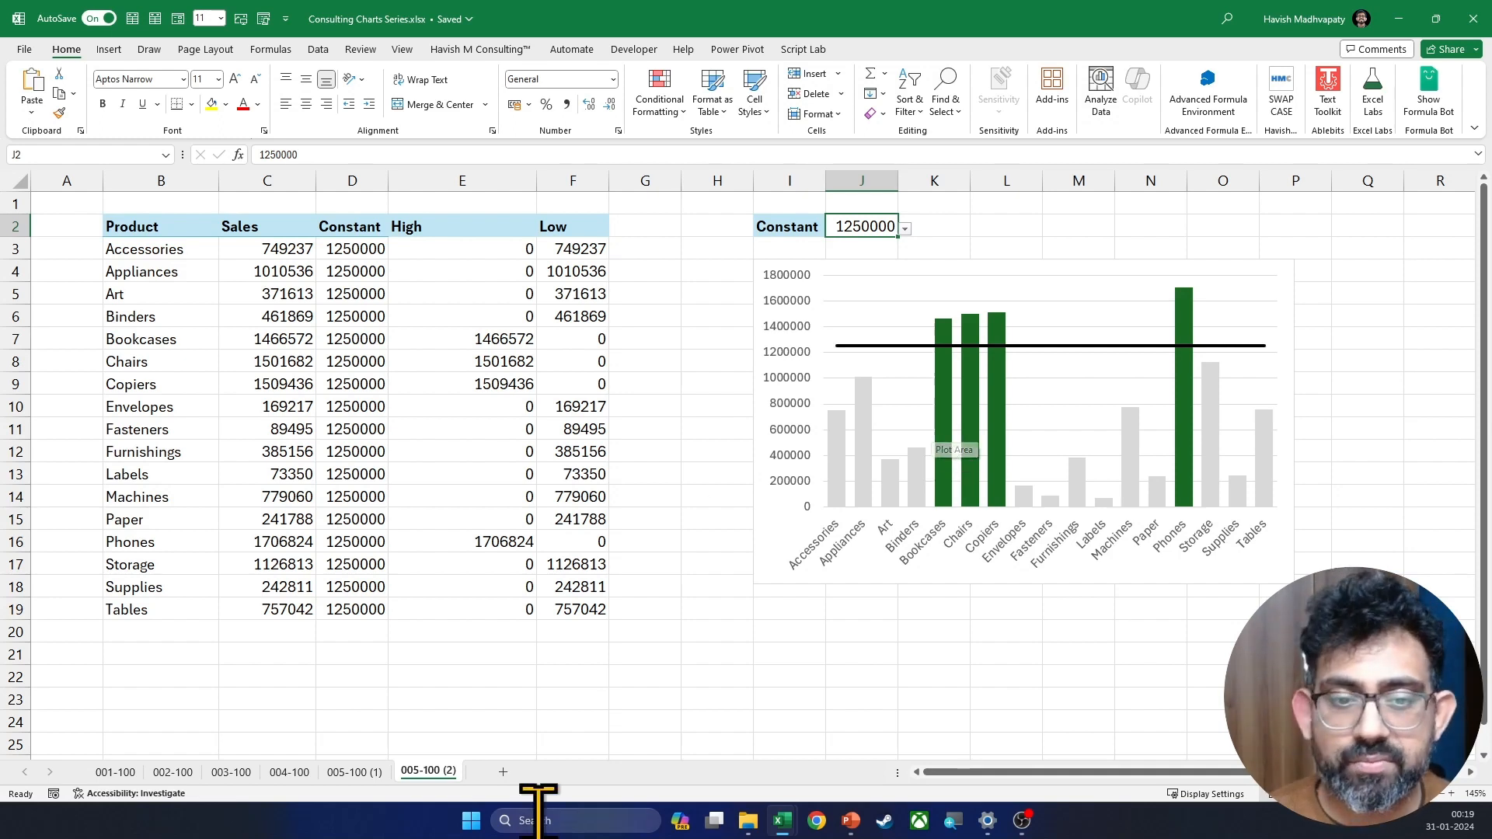
# Step: Duplicate the 005-100 (2) worksheet directly after itself and select the first Constant cell, D3, in the copy
pyautogui.moveTo(434, 772)
pyautogui.mouseDown()
pyautogui.moveTo(491, 764)
pyautogui.moveTo(522, 783)
pyautogui.mouseUp()
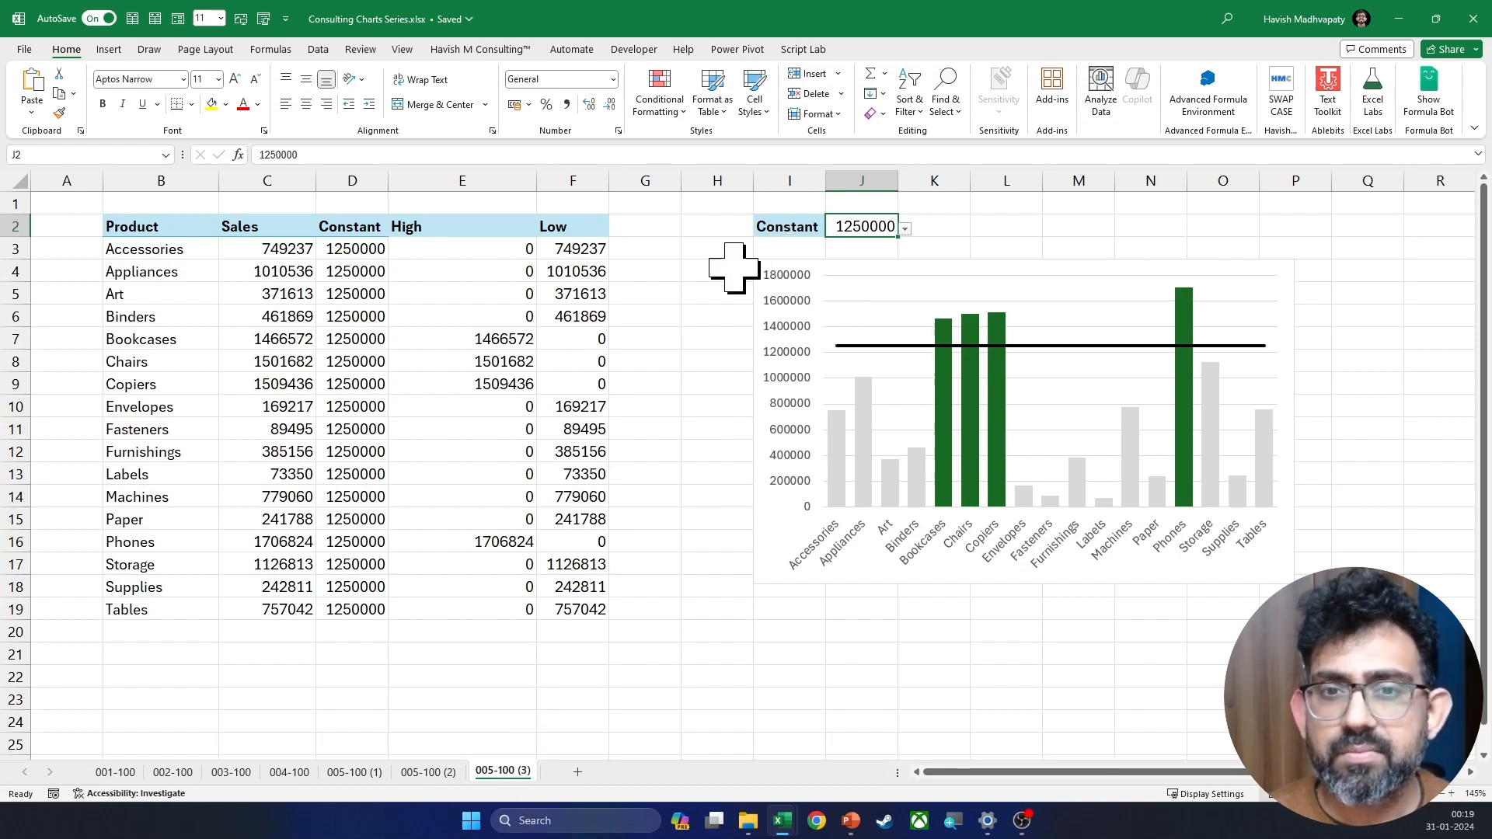
pyautogui.click(359, 250)
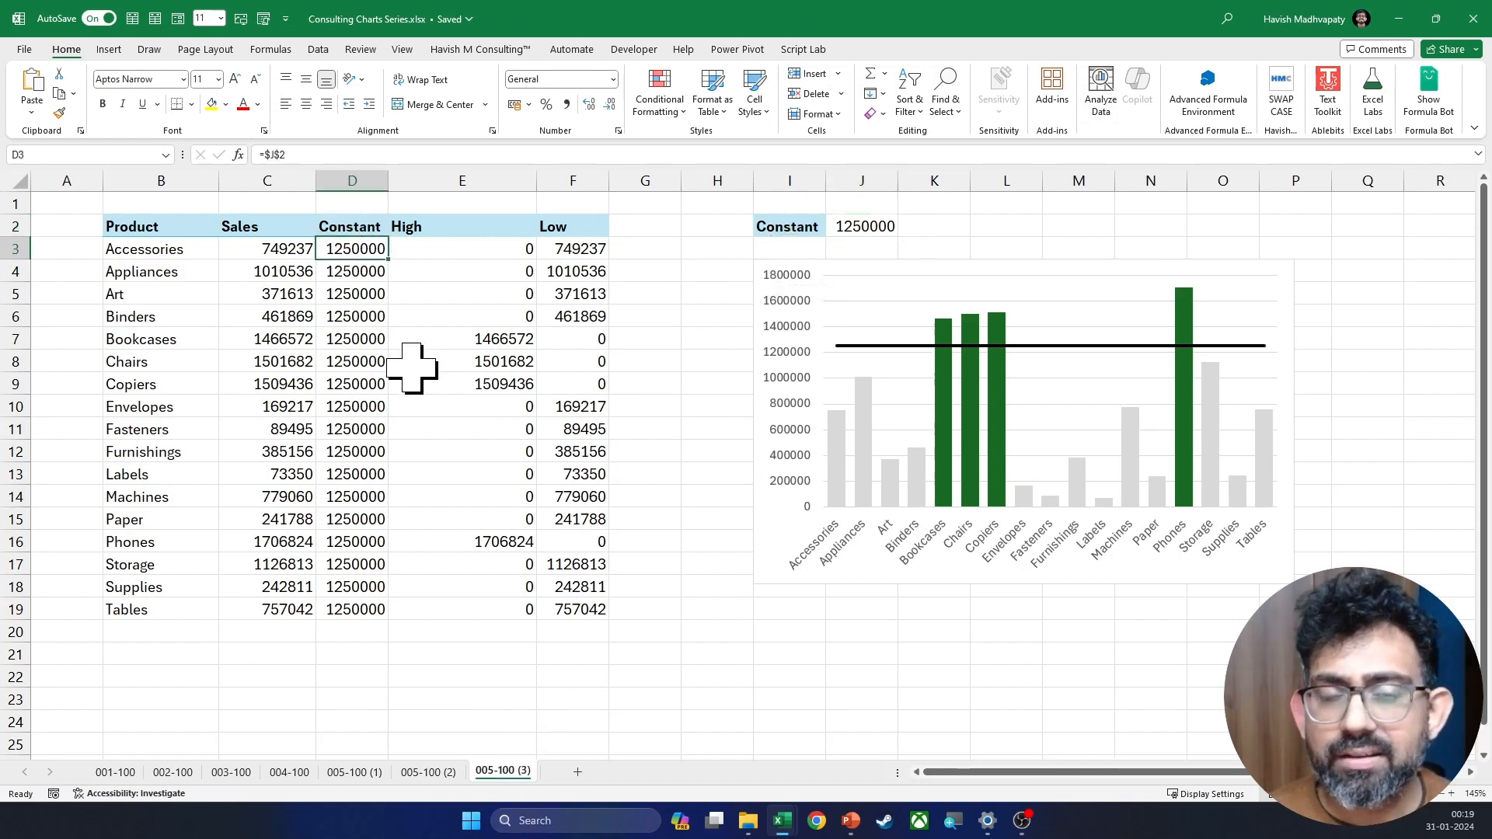
# Step: Rename the Constant header in D2 to Rank and clear the old formulas in D3:D19
pyautogui.press('Up')
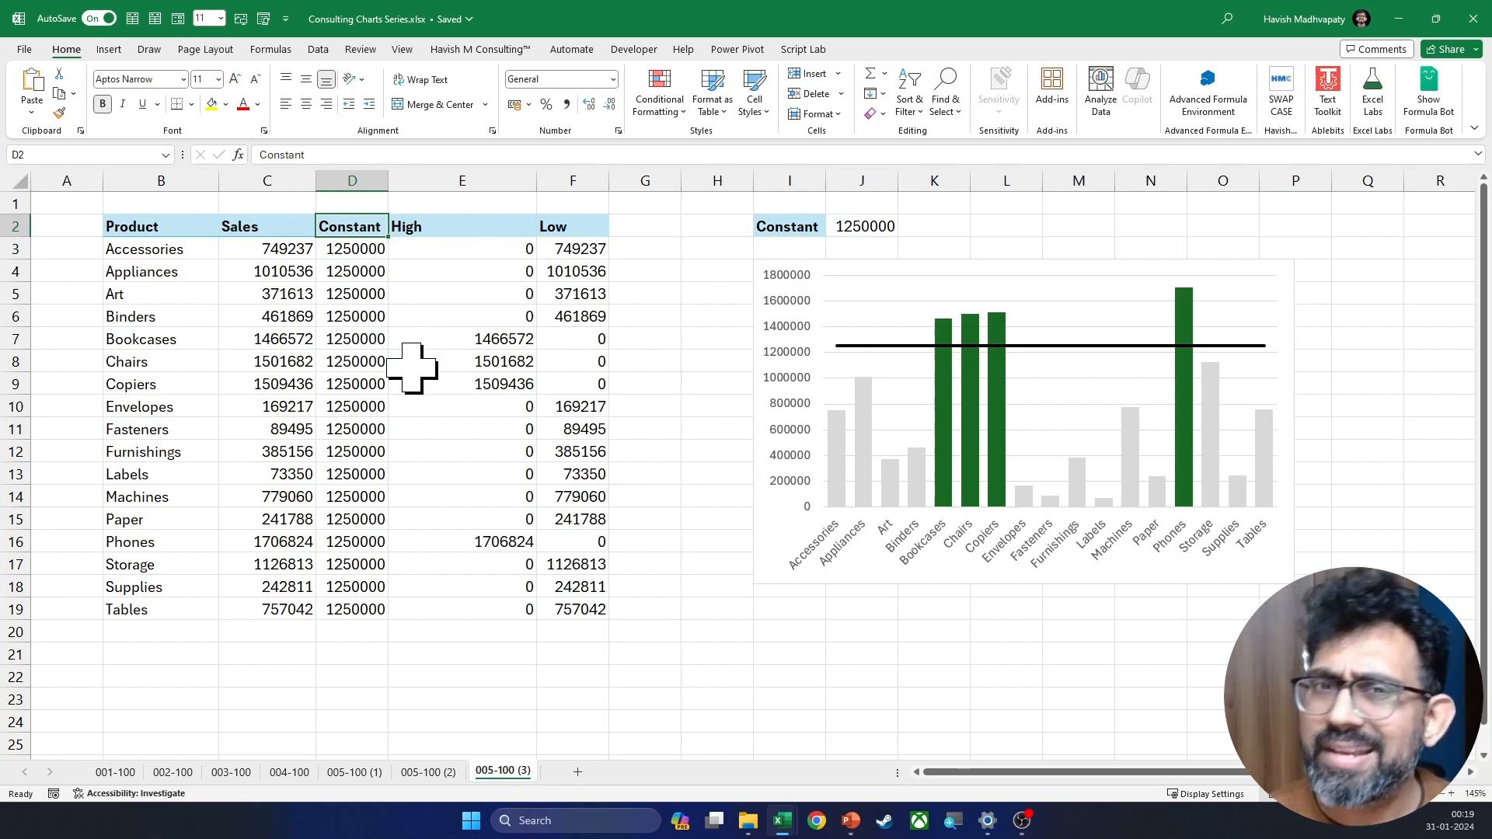
pyautogui.write('Rank')
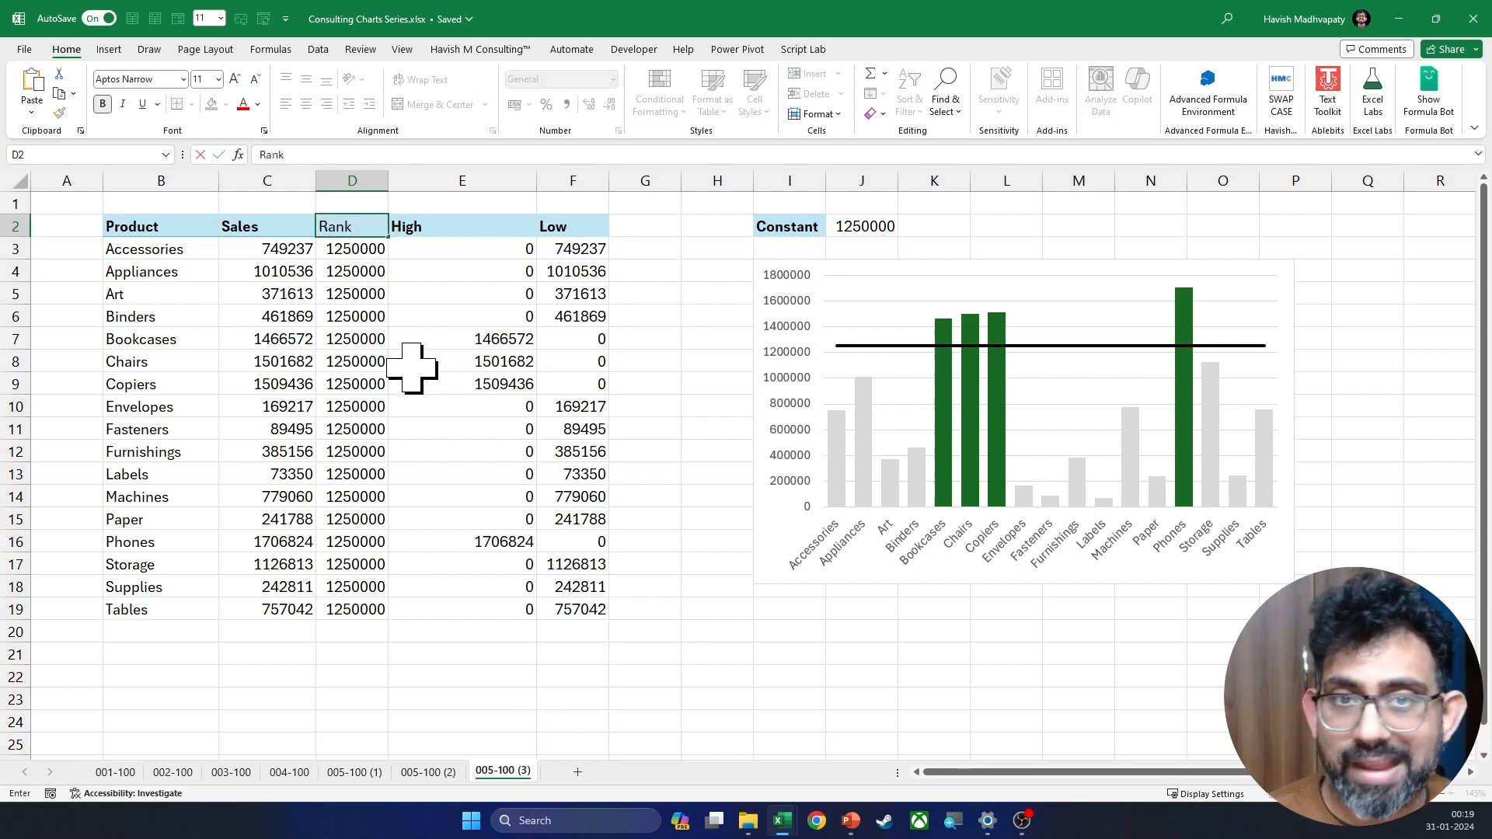
pyautogui.press('Return')
pyautogui.hotkey('ctrl', 'shift', 'Down')
pyautogui.press('Delete')
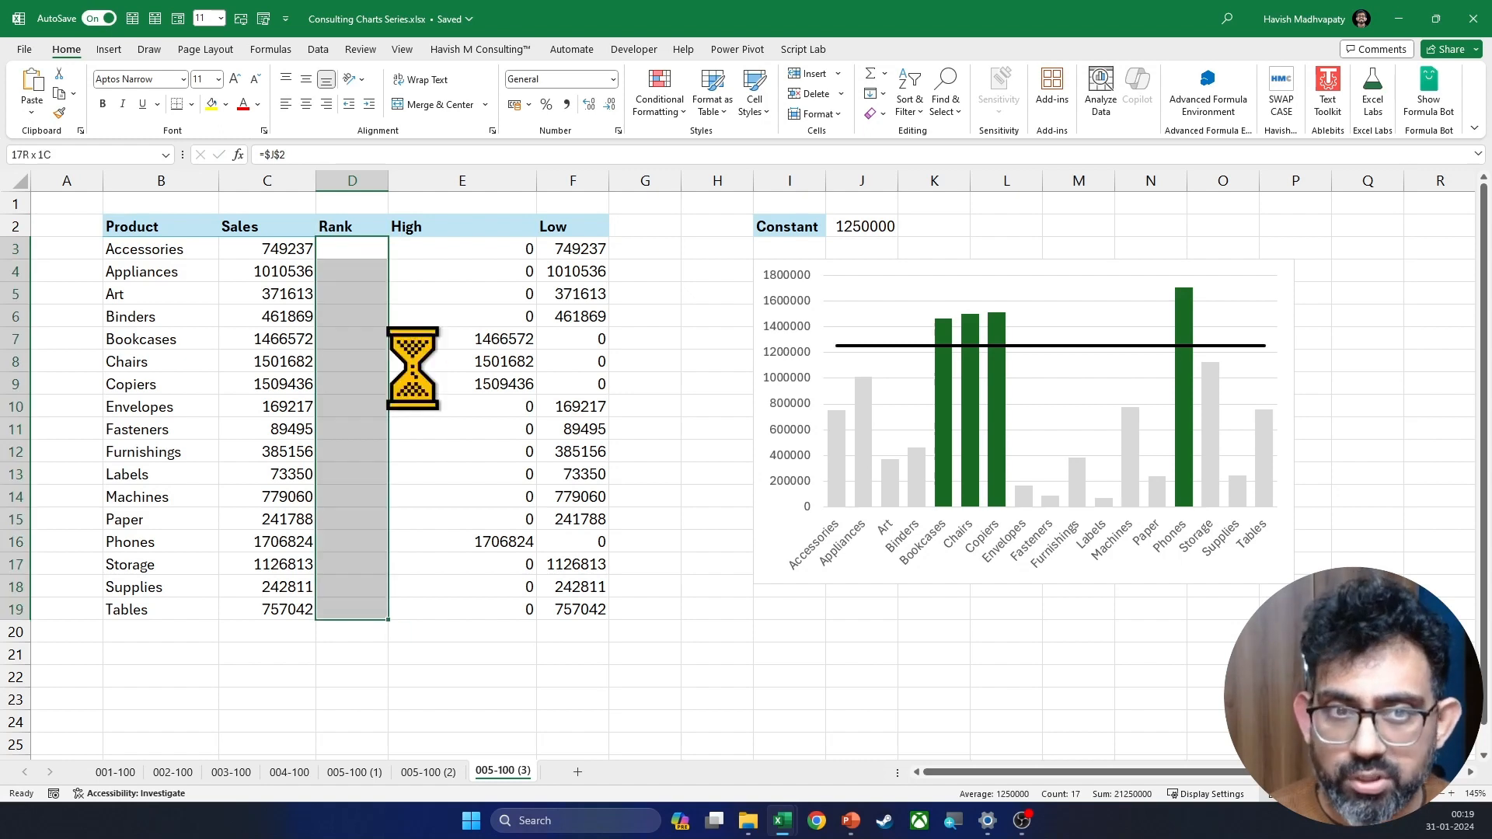
pyautogui.press('Up')
pyautogui.press('Down')
pyautogui.write('=if')
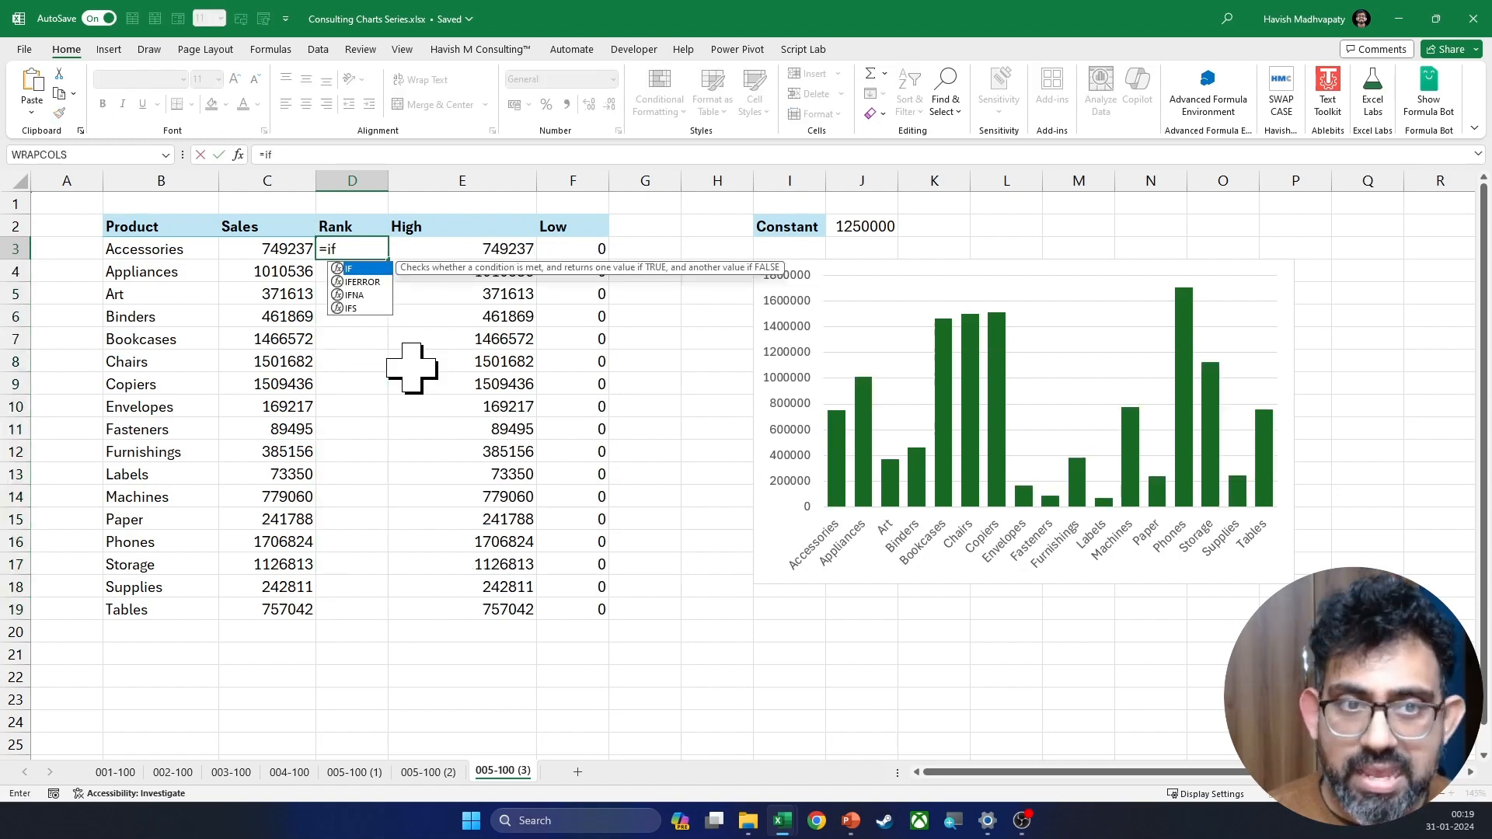
pyautogui.press('Tab')
pyautogui.press('Left')
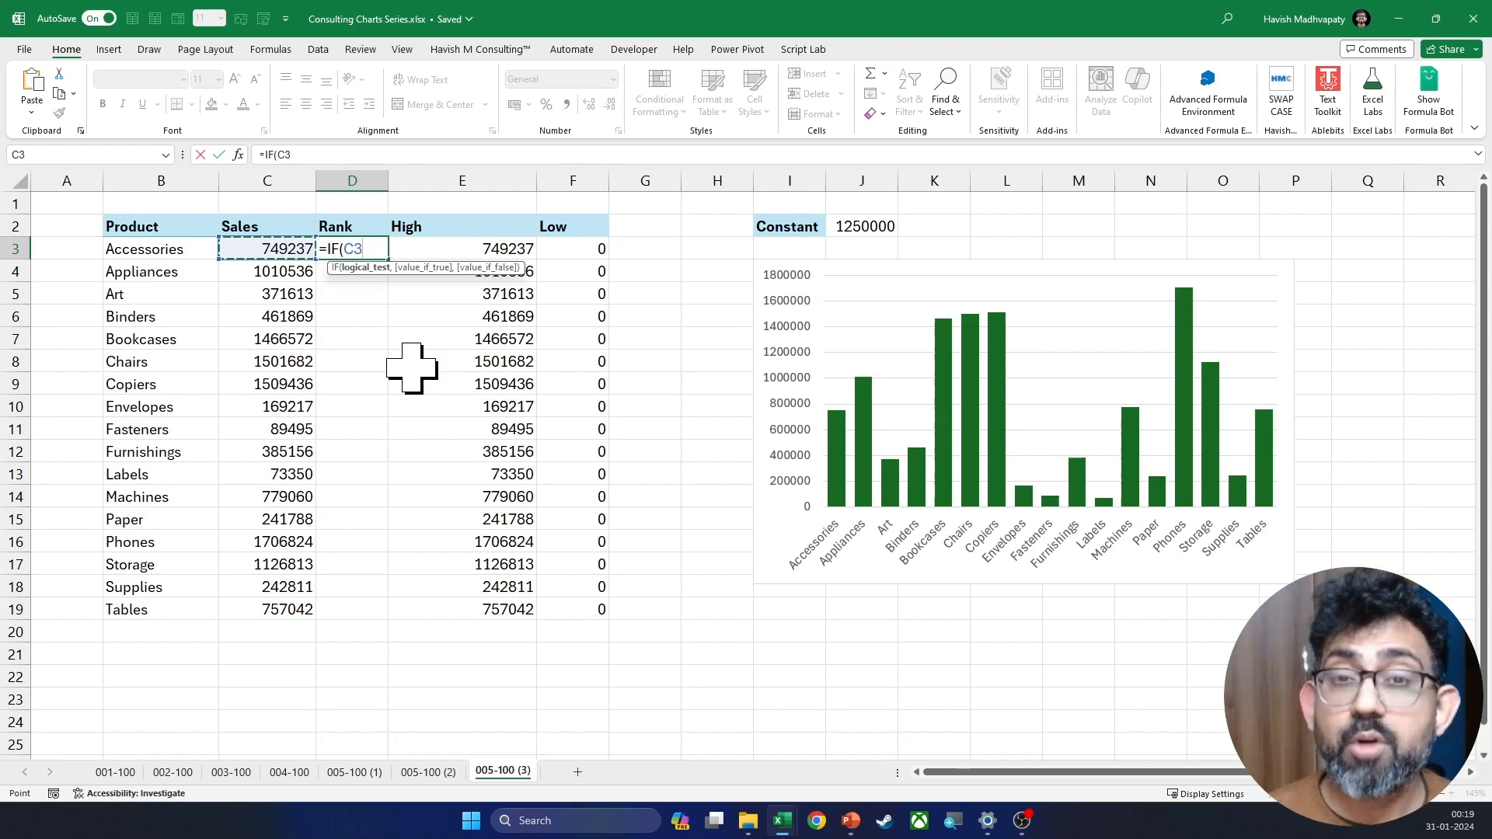
pyautogui.press('Escape')
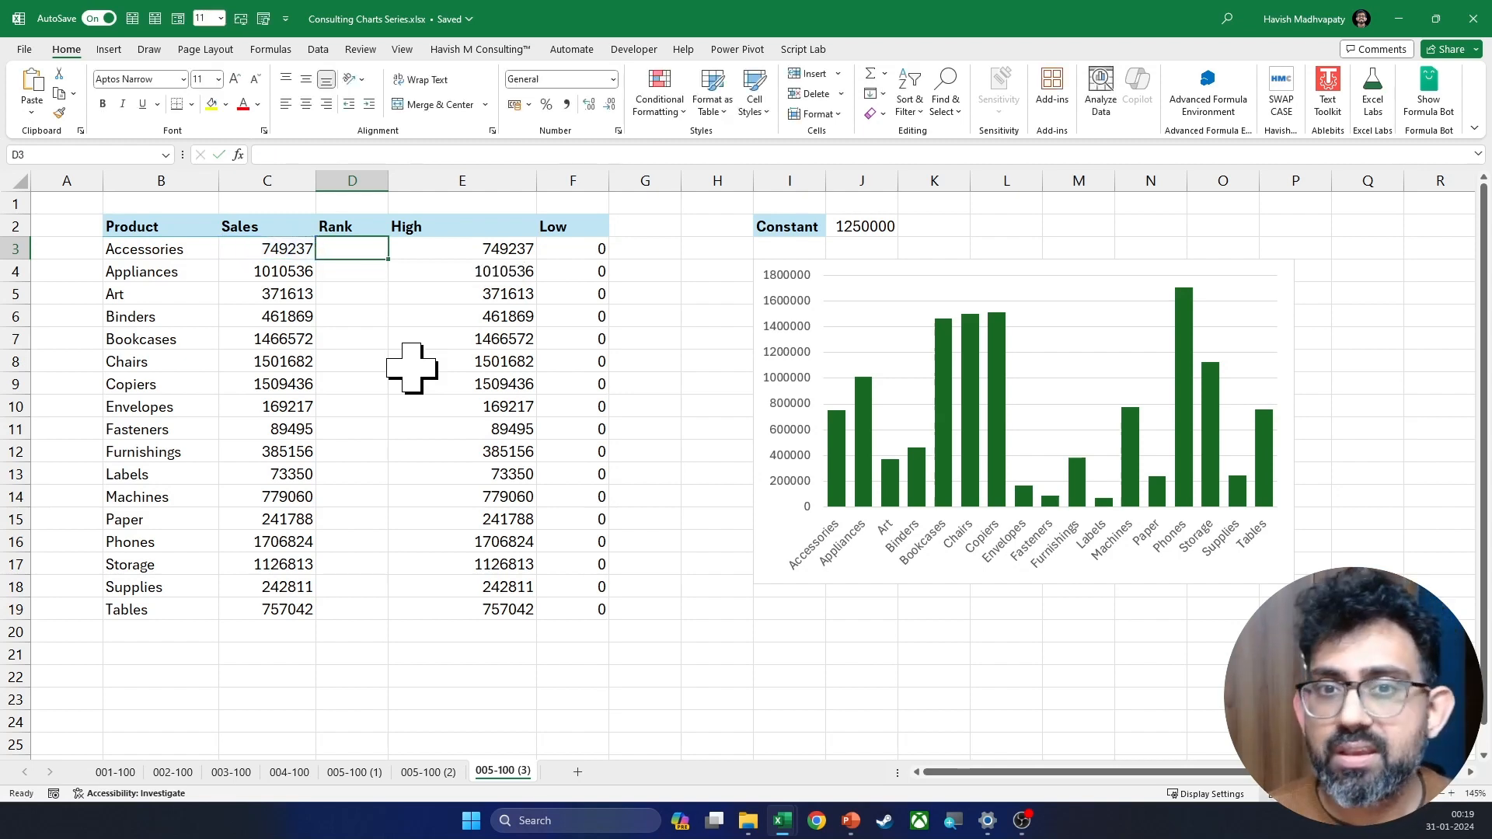
# Step: Replace the label in I2, beside the selectable value, with Top
pyautogui.click(809, 228)
pyautogui.write('Top')
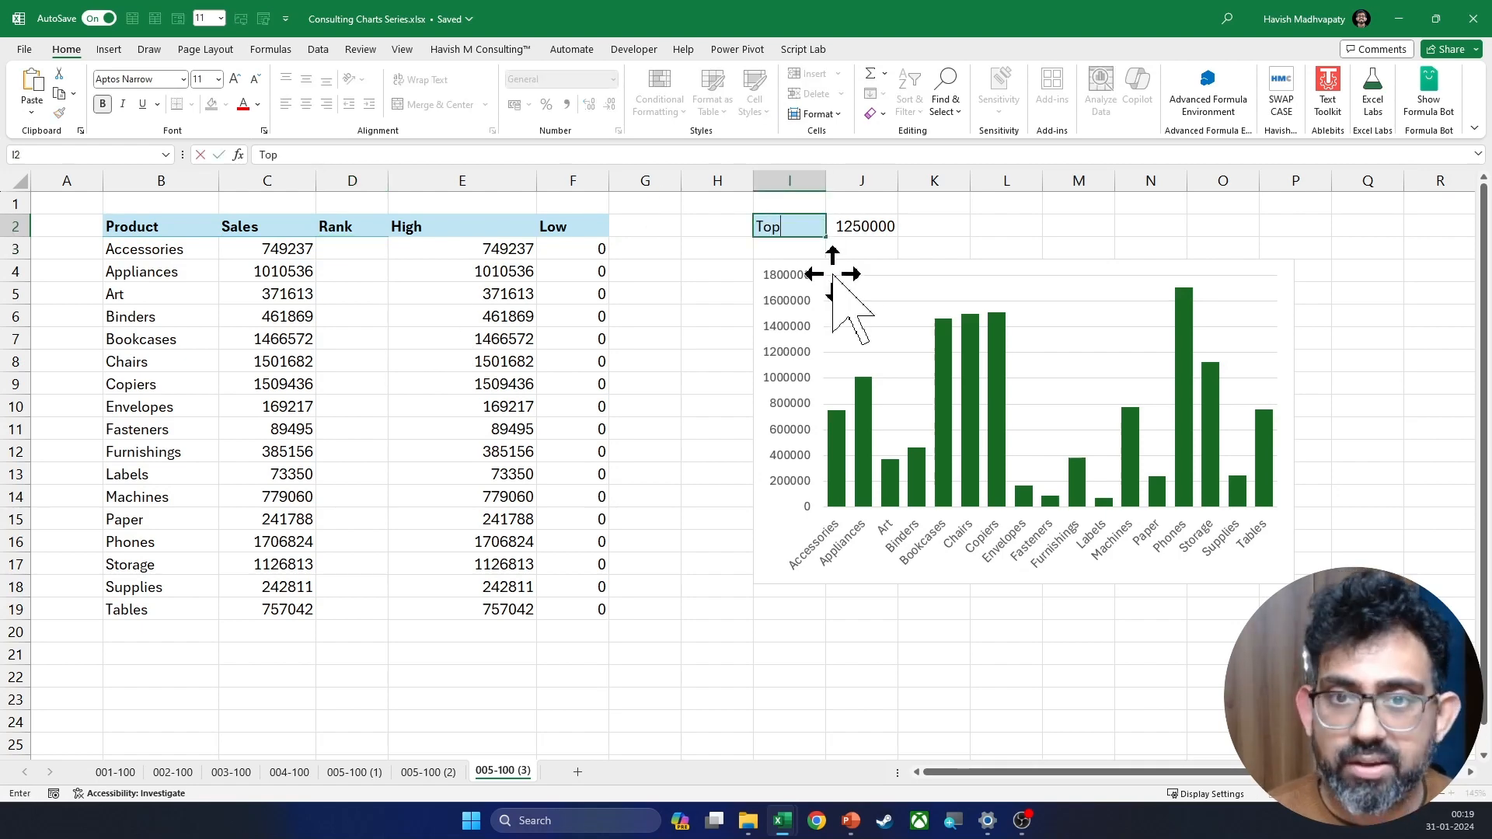
pyautogui.press('Tab')
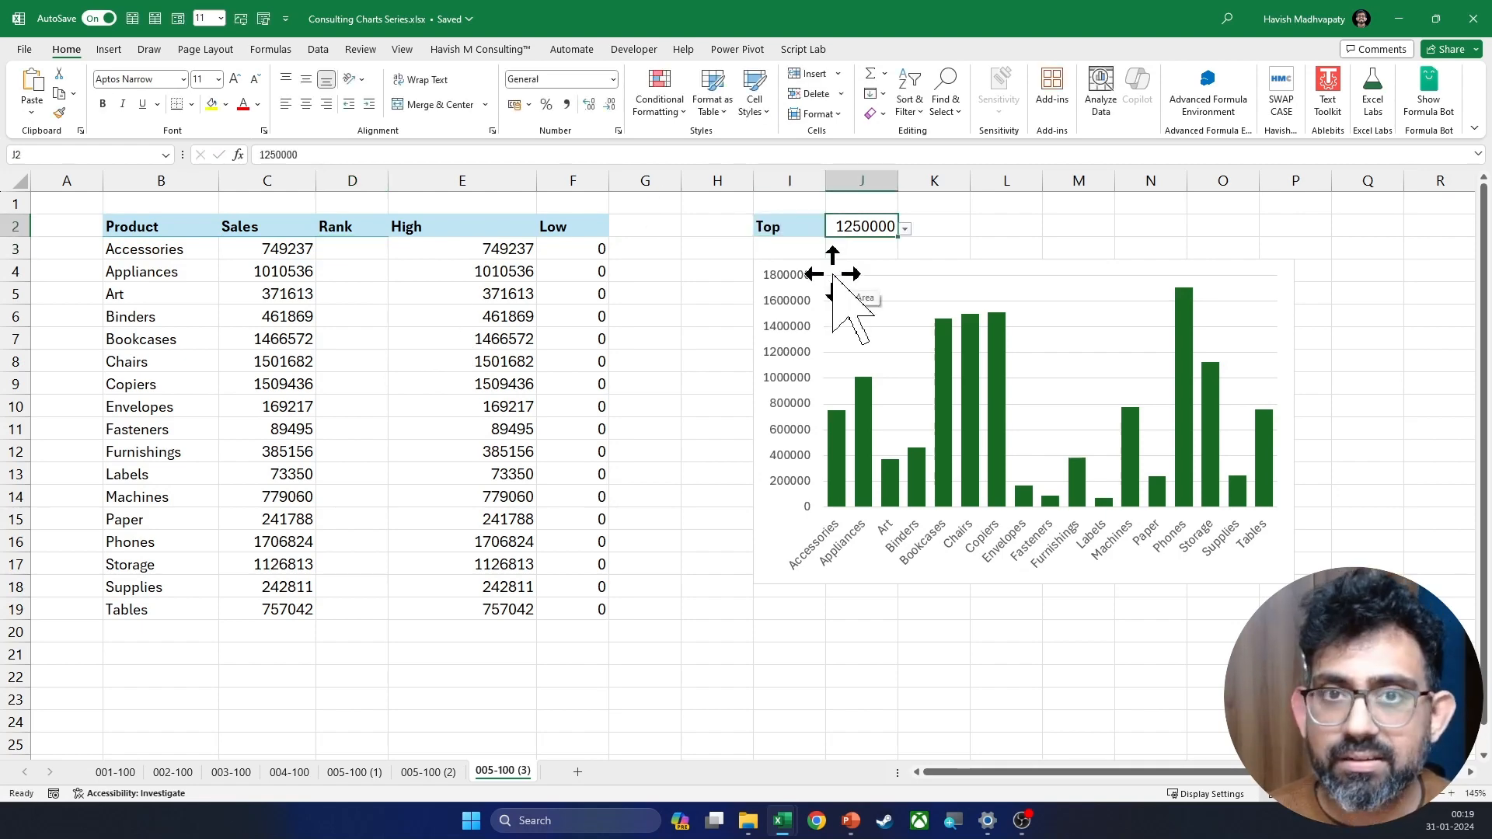
# Step: Change J2's validation list source to 1,2,3,4,5 and choose 3 from the list
pyautogui.hotkey('alt', 'a')
pyautogui.press('v')
pyautogui.press('v')
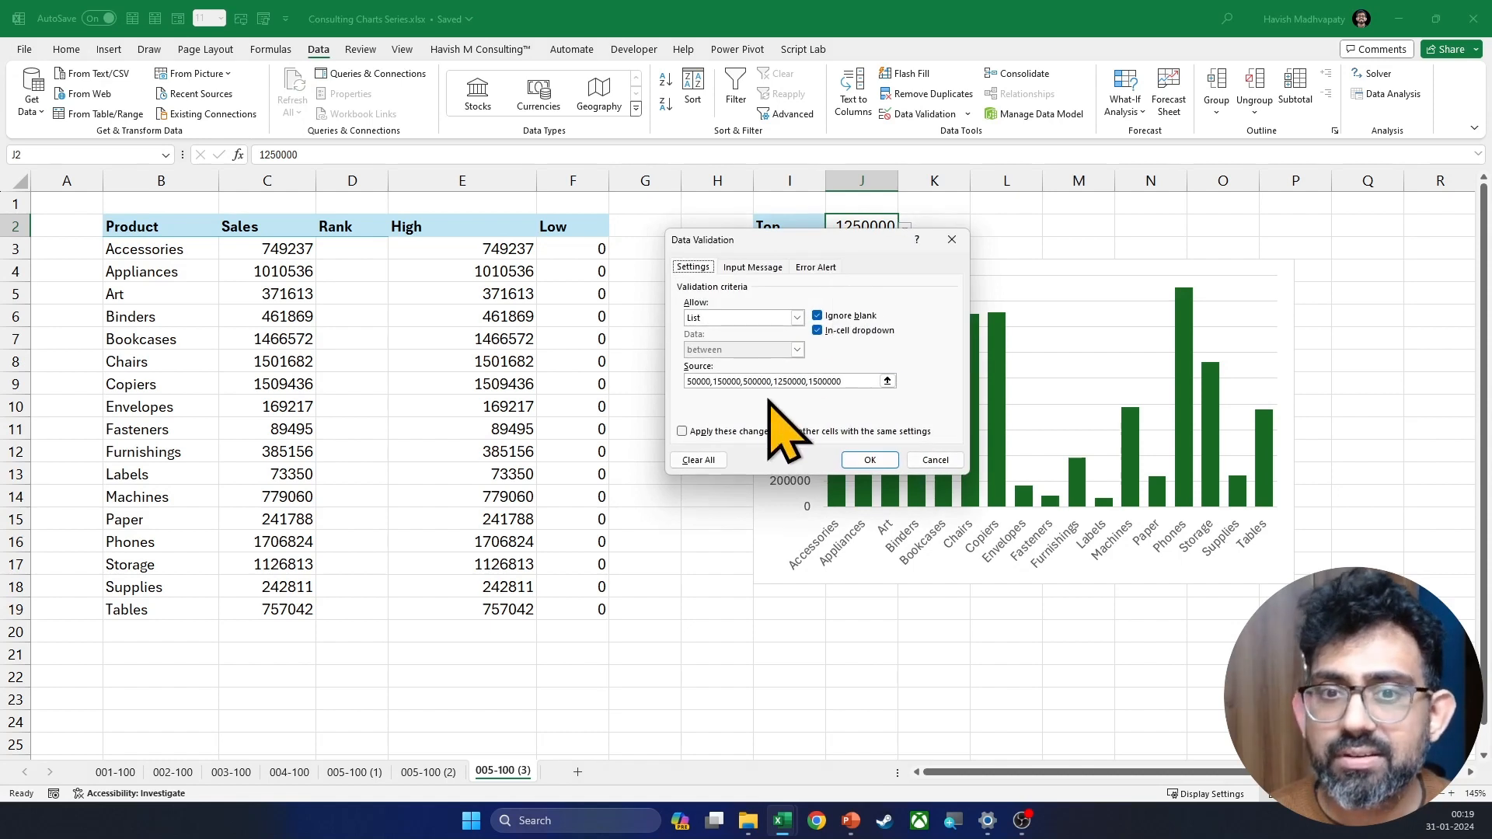
pyautogui.moveTo(877, 381); pyautogui.dragTo(643, 373)
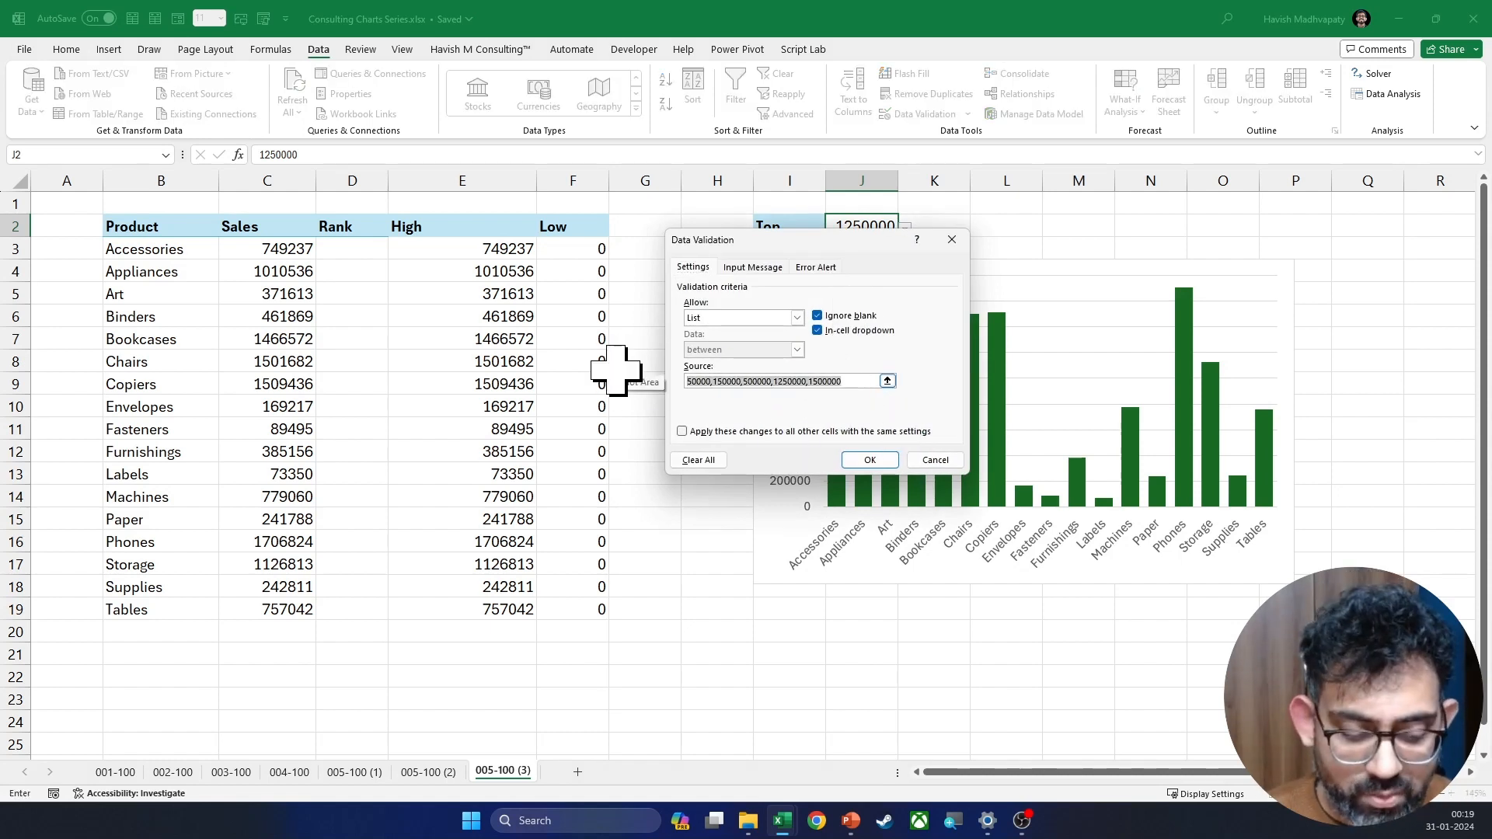
pyautogui.write('1,2,3,4,5')
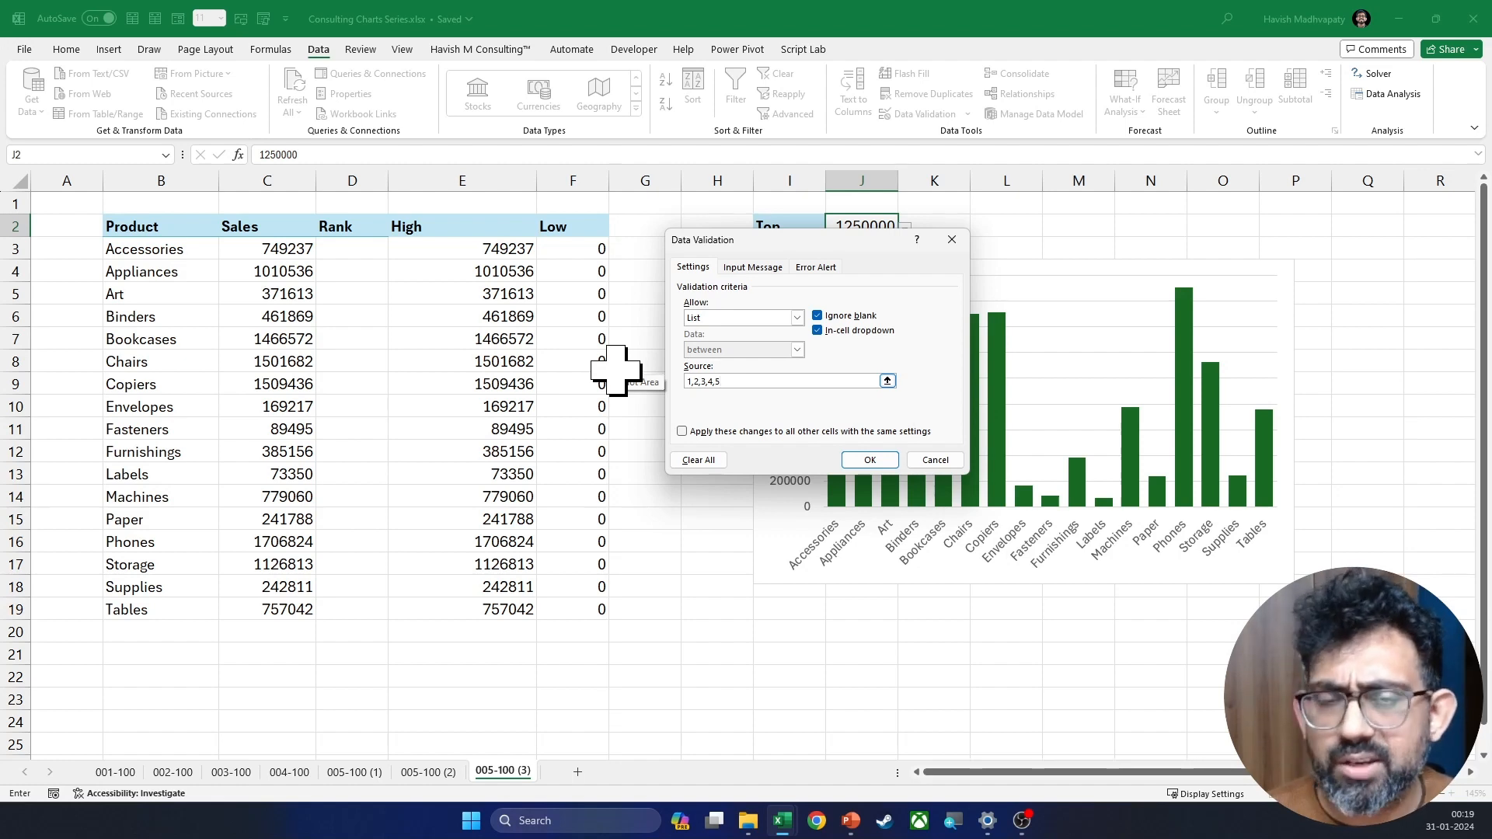
pyautogui.press('Return')
pyautogui.click(905, 227)
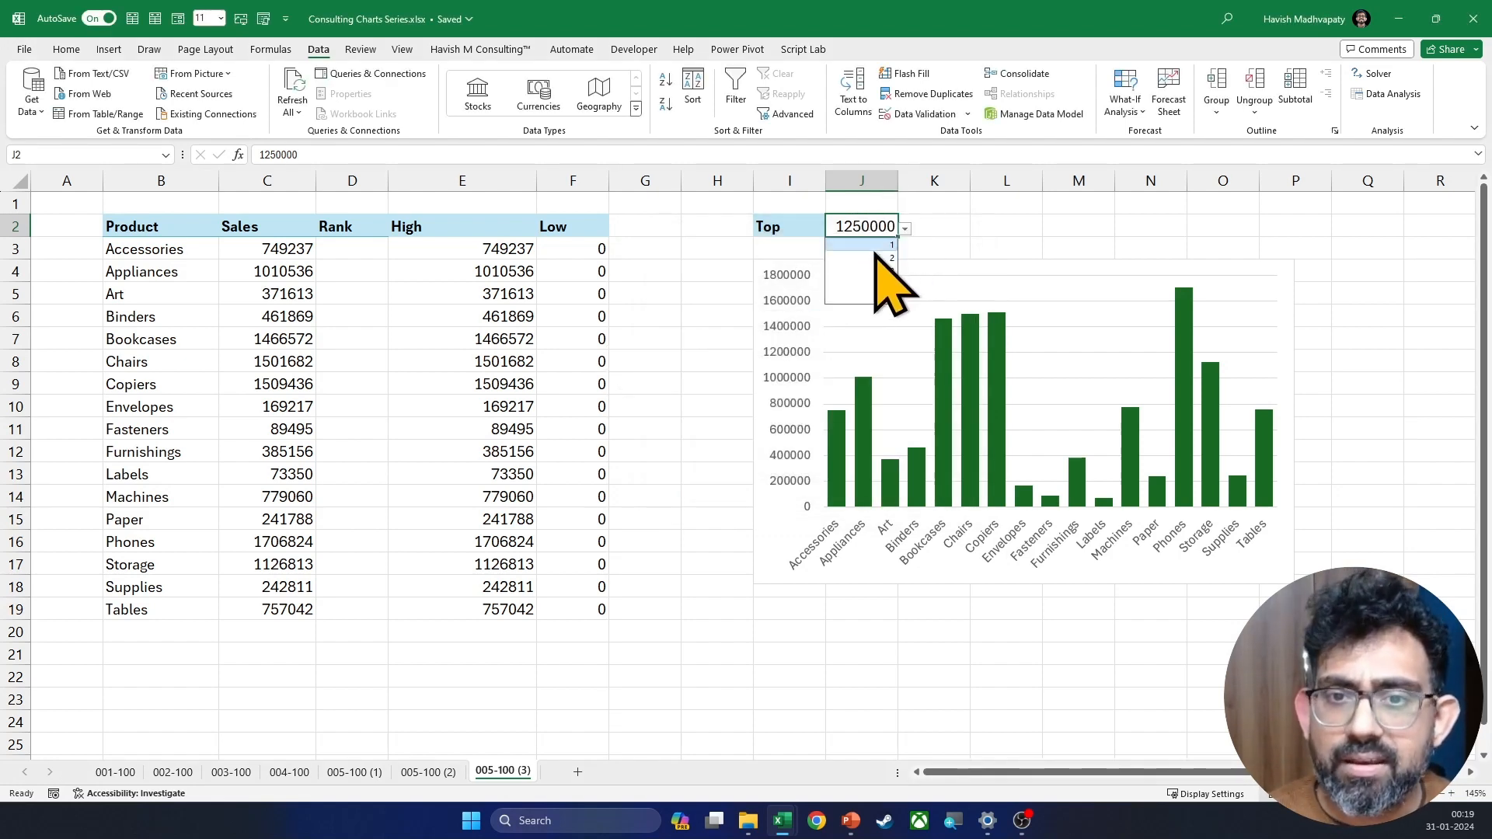
pyautogui.click(857, 271)
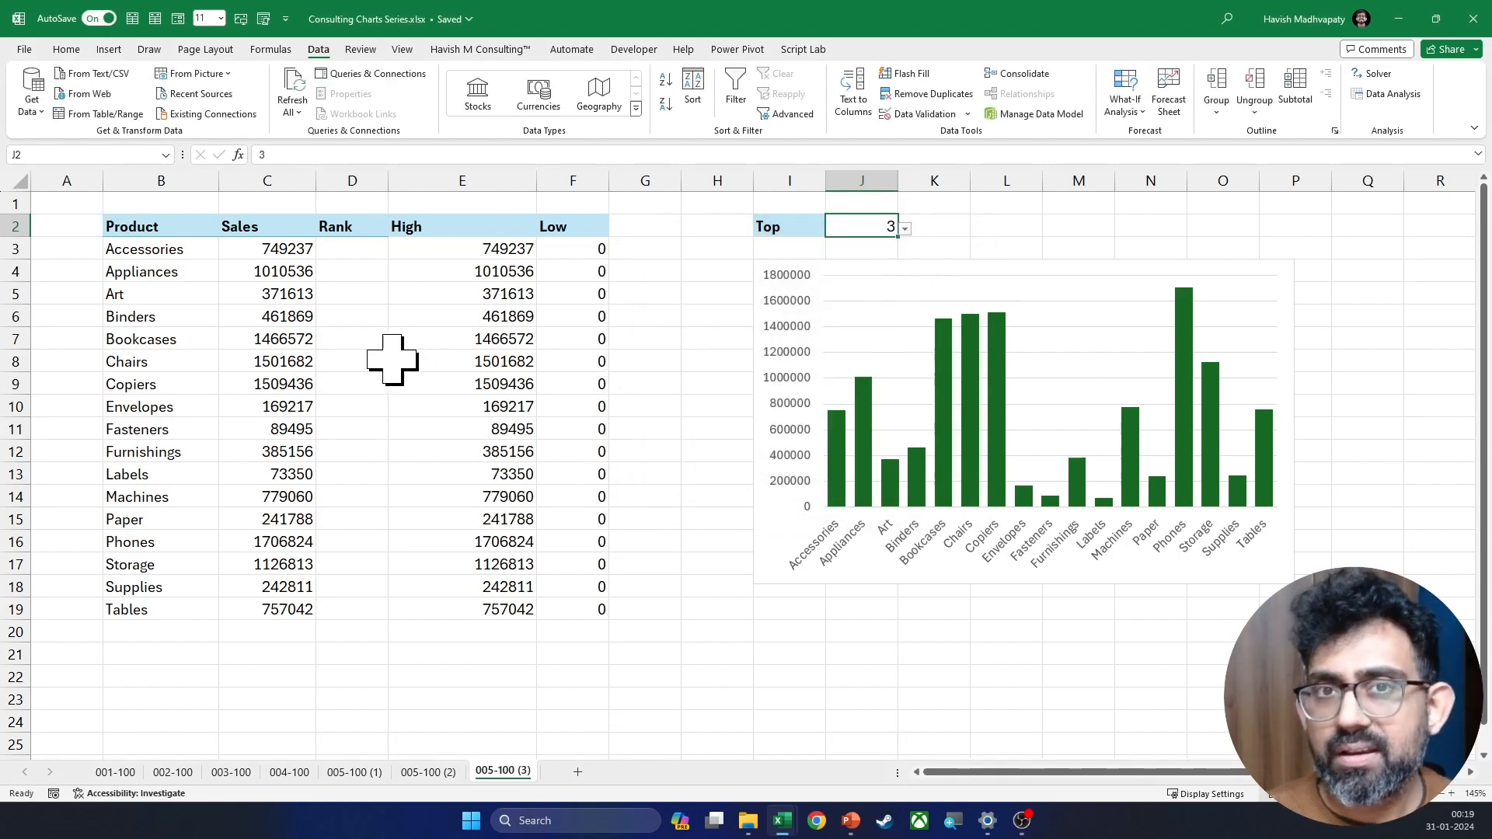
# Step: Enter =RANK.AVG(C3,$C$3:$C$19) in D3 to rank the first product by Sales
pyautogui.click(347, 250)
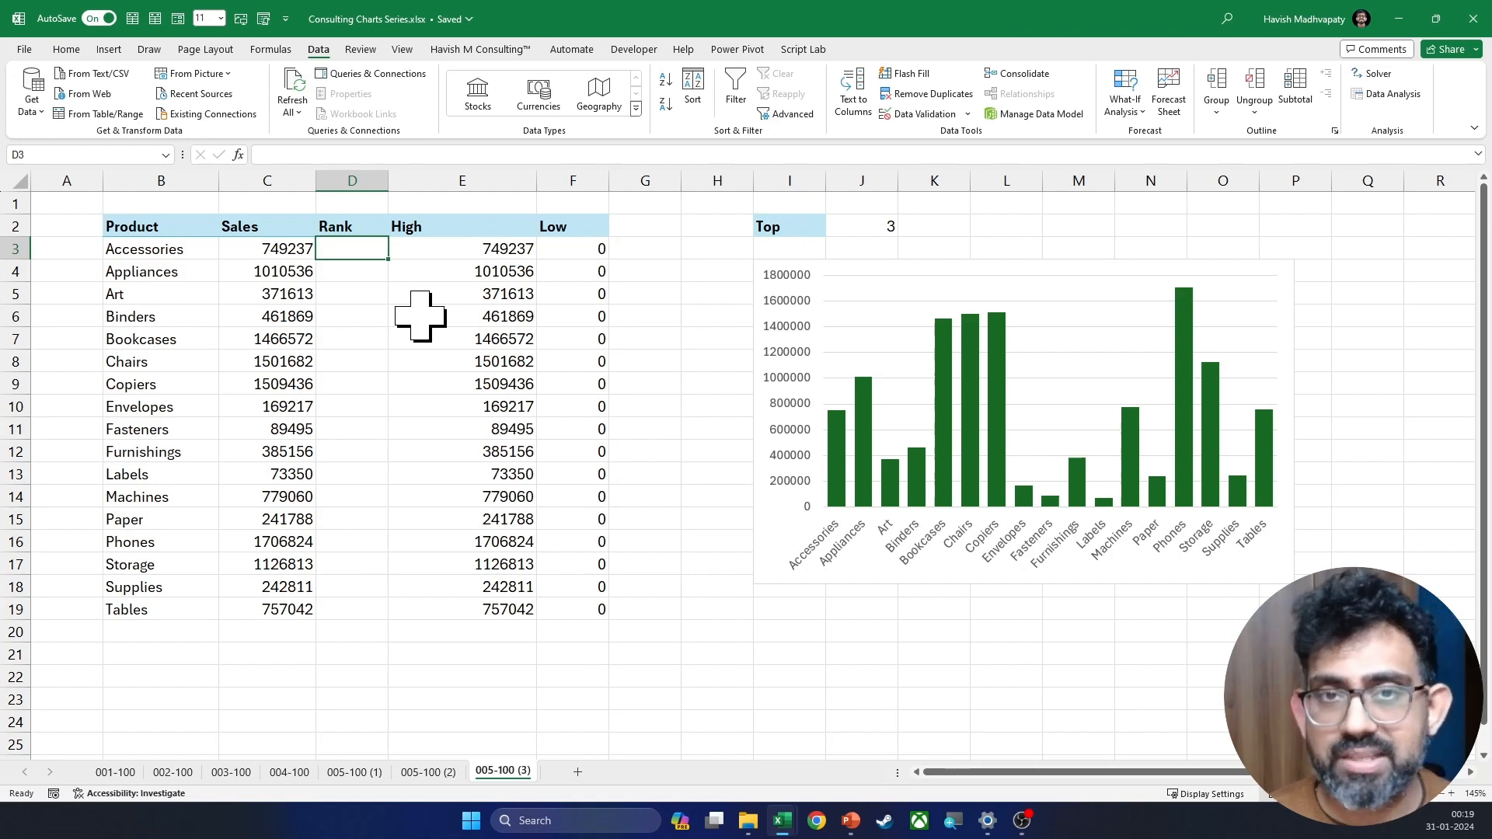
pyautogui.write('=')
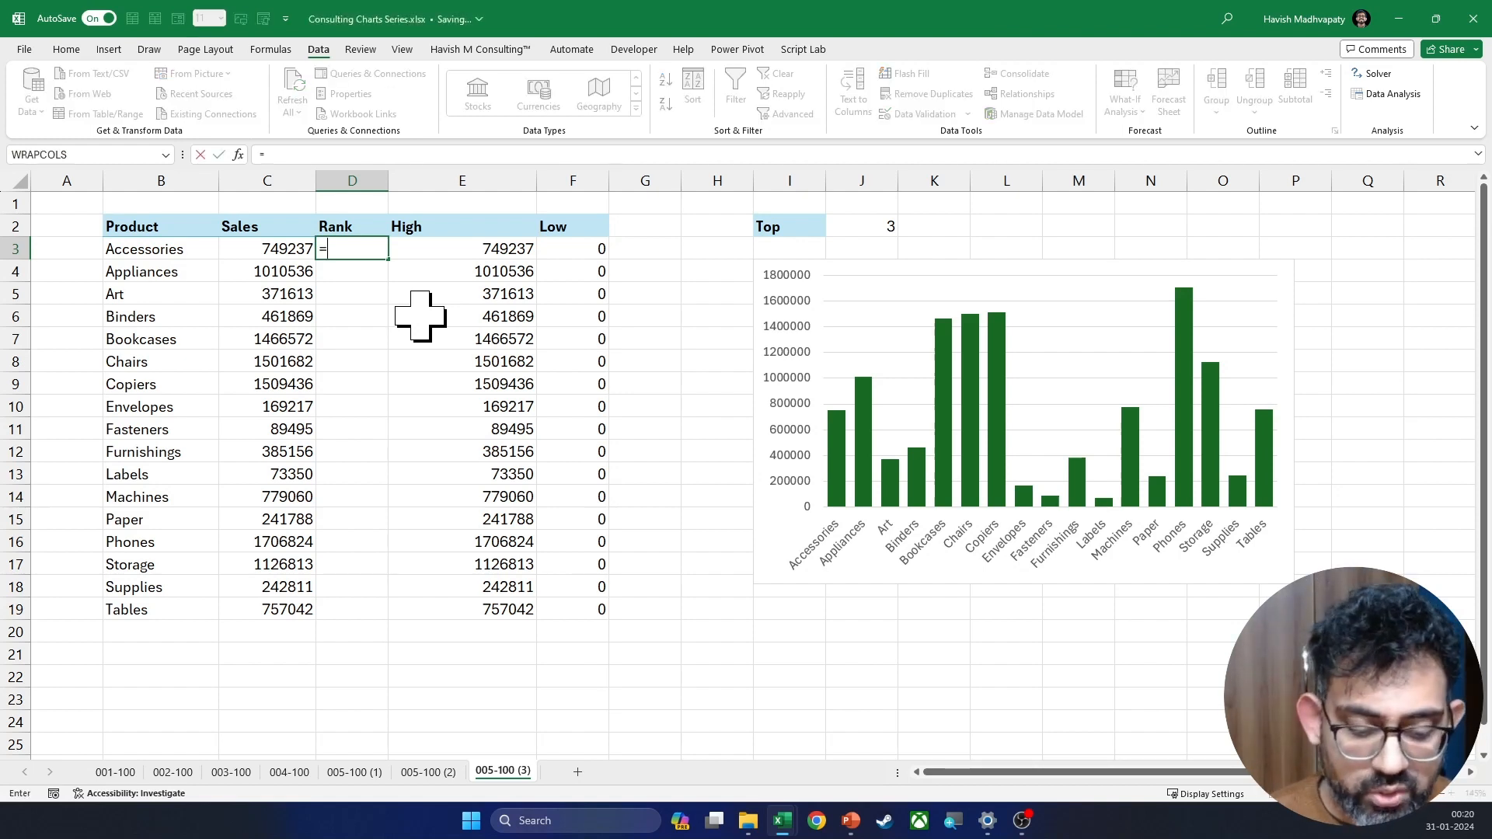
pyautogui.write('RANK.AVG(')
pyautogui.press('Tab')
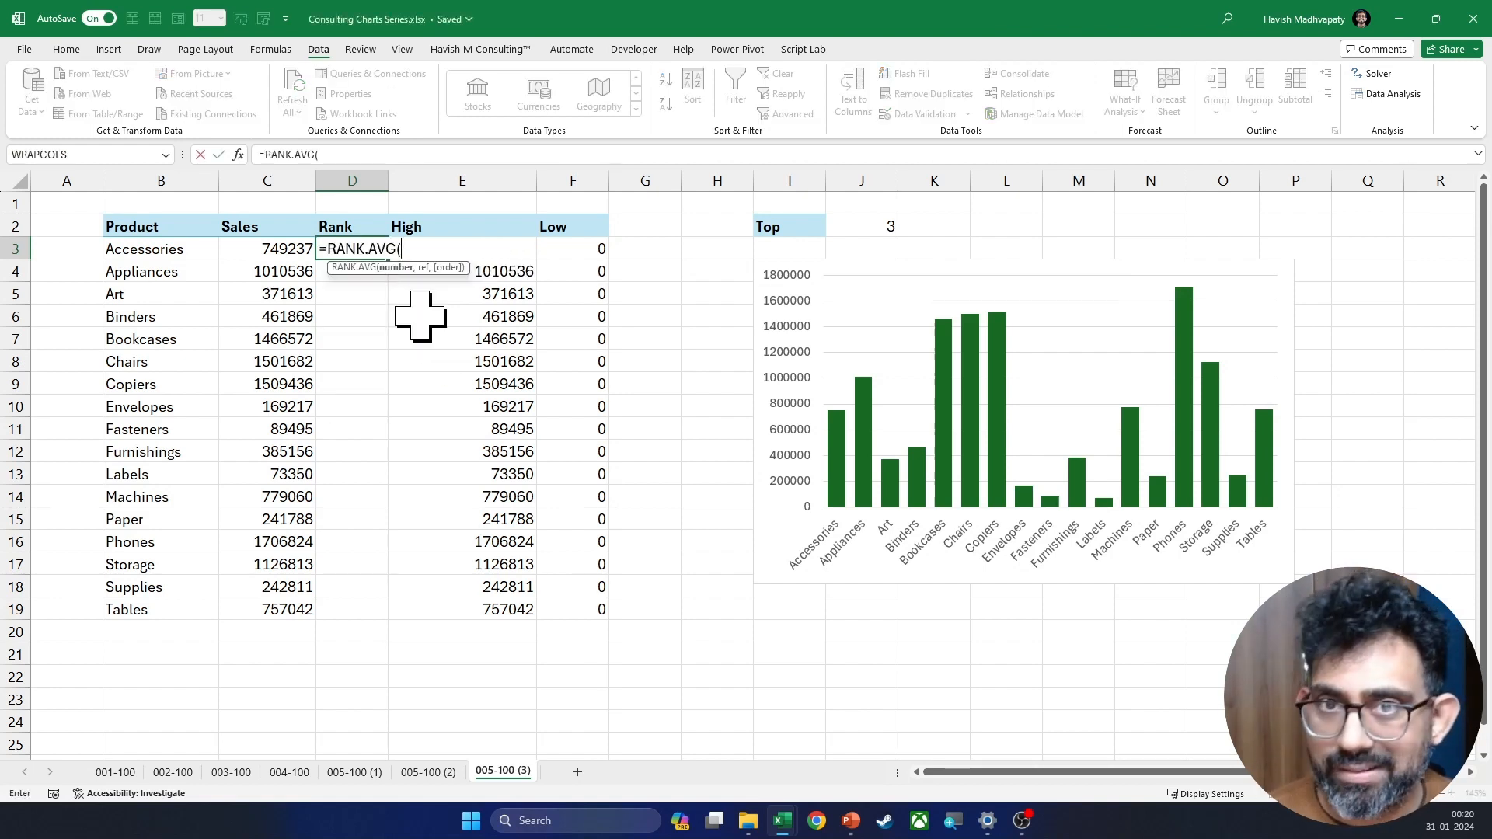
pyautogui.click(268, 250)
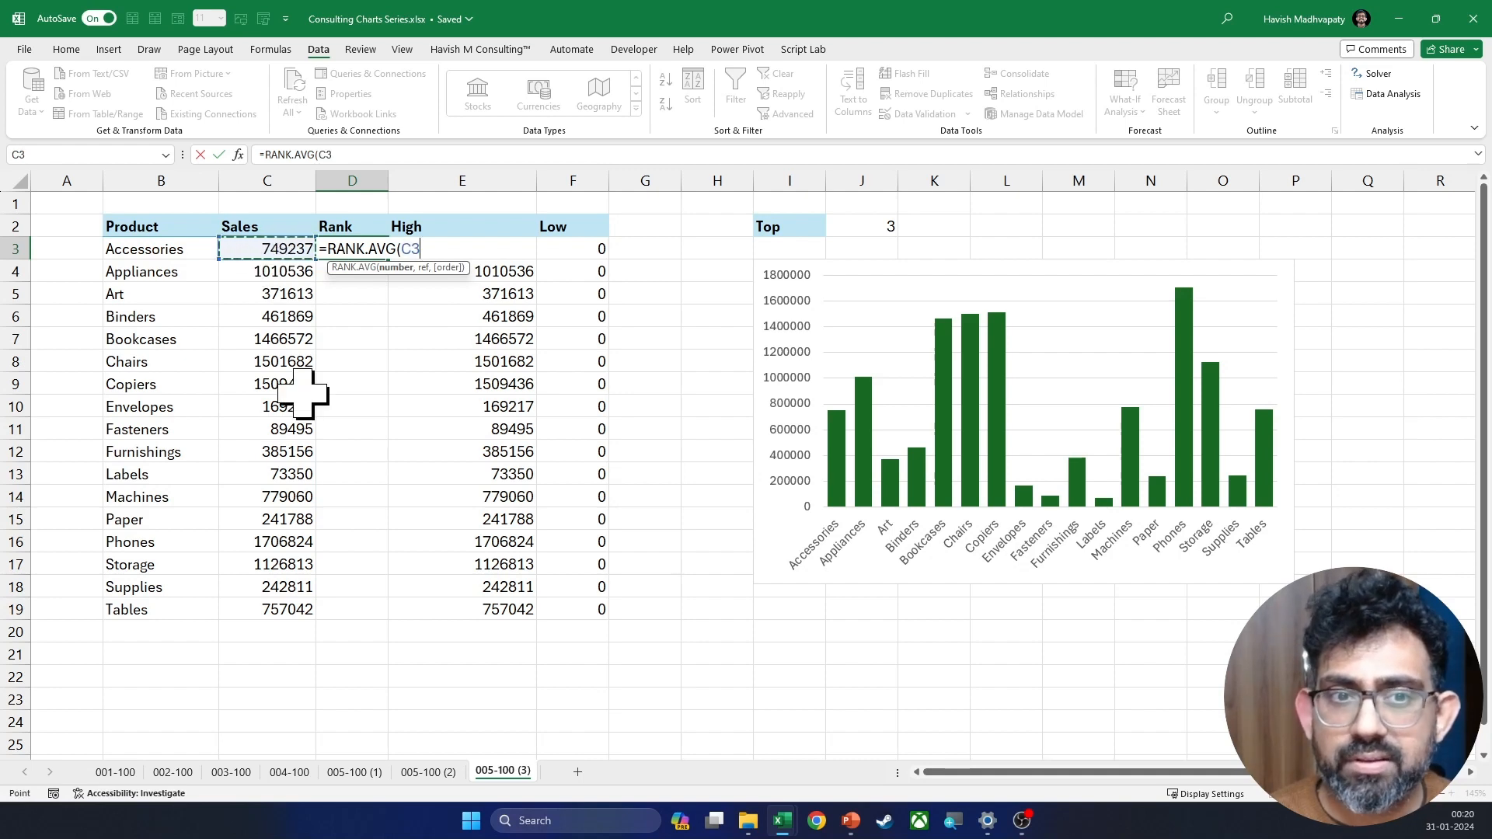
pyautogui.write(',')
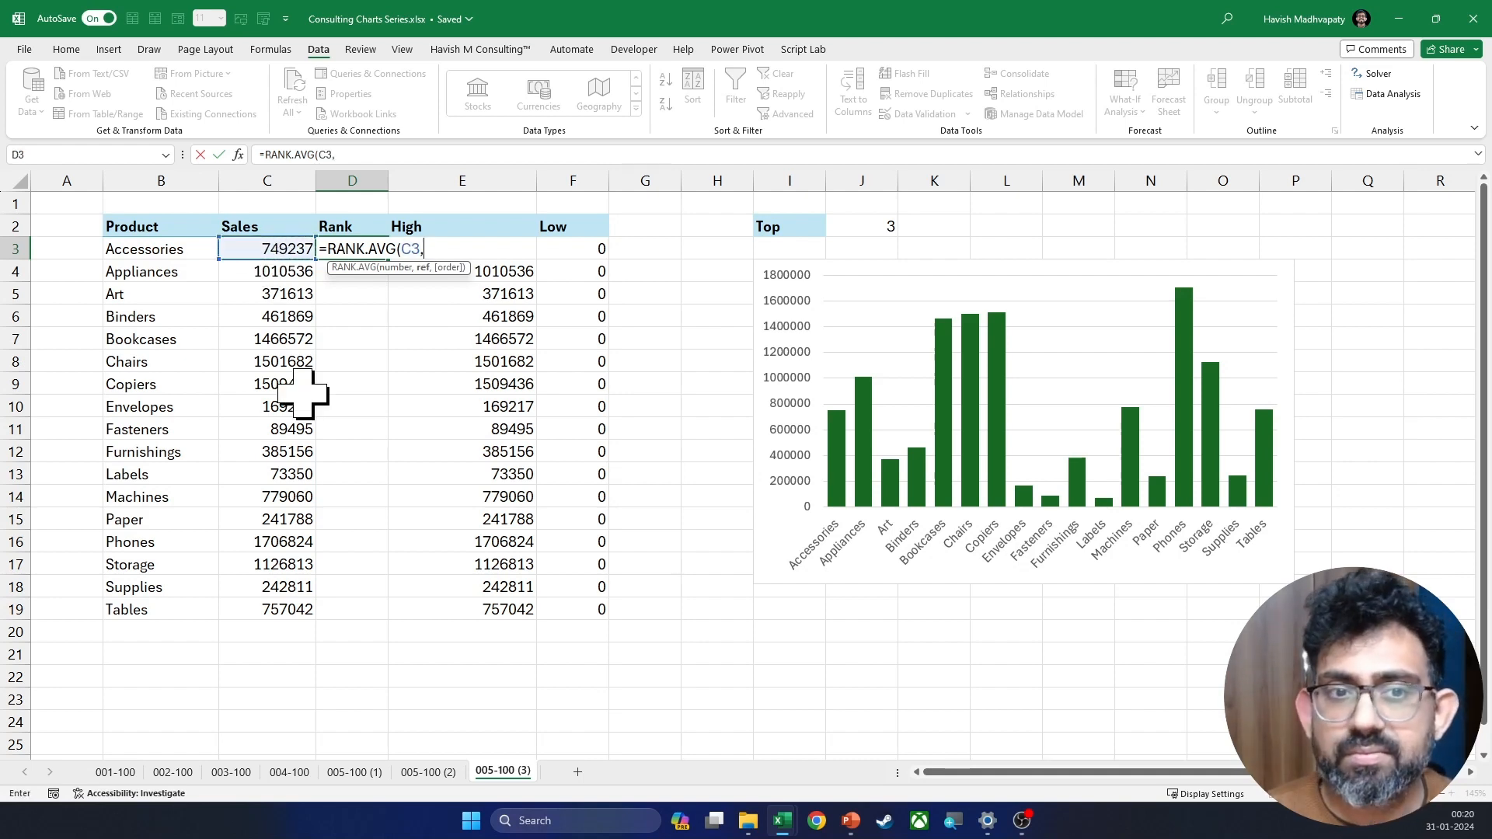
pyautogui.press('Left')
pyautogui.hotkey('ctrl', 'shift', 'Down')
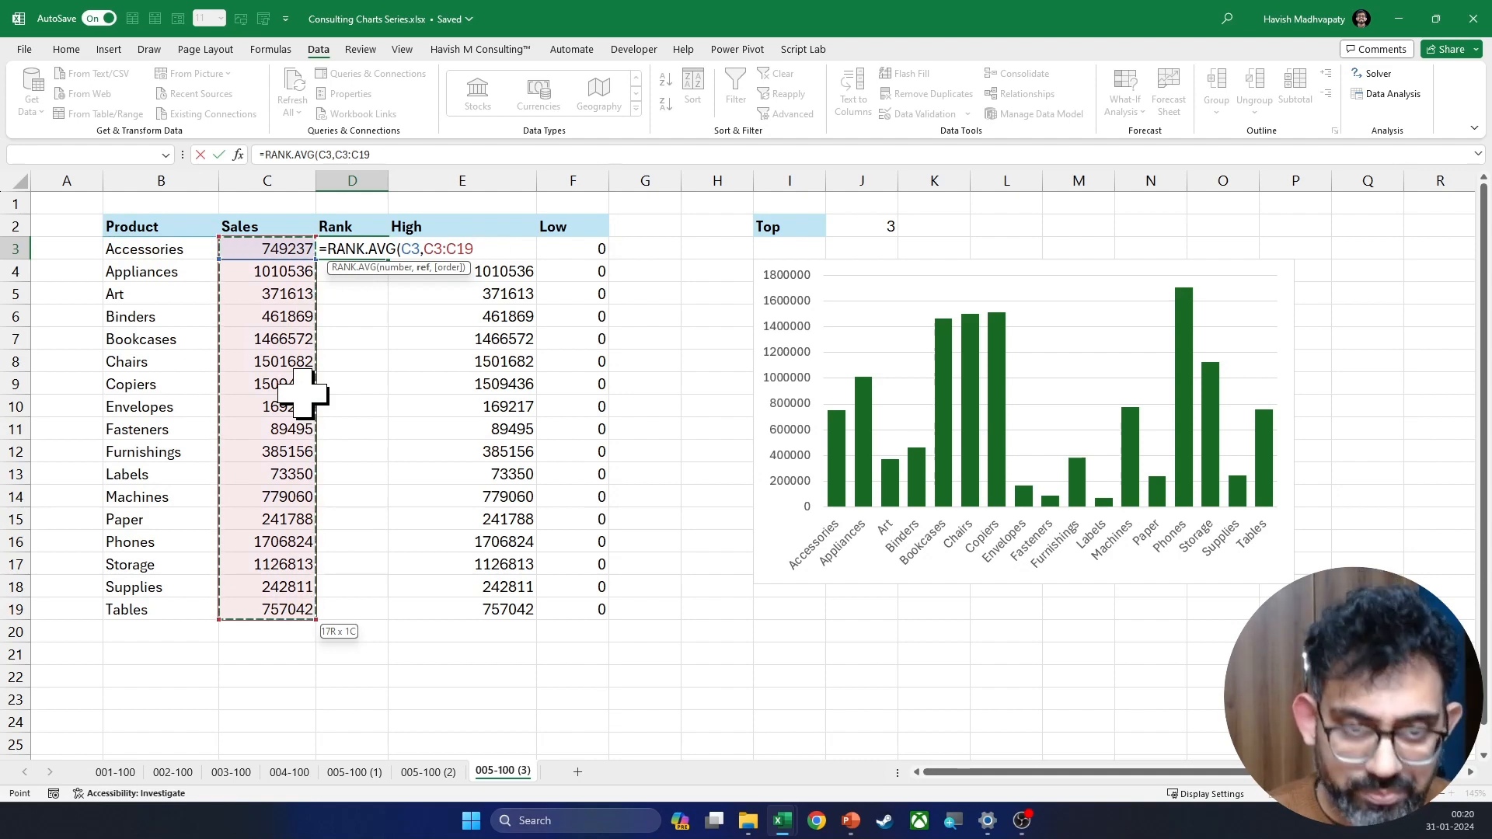
pyautogui.press('F4')
pyautogui.hotkey('ctrl', 'Return')
# Step: Fill the Rank formula from D3 down through D19
pyautogui.hotkey('shift', 'Down')
pyautogui.hotkey('shift', 'Down')
pyautogui.hotkey('shift', 'Down')
pyautogui.hotkey('shift', 'Down')
pyautogui.hotkey('shift', 'Down')
pyautogui.hotkey('shift', 'Down')
pyautogui.hotkey('shift', 'Down')
pyautogui.hotkey('shift', 'Down')
pyautogui.hotkey('shift', 'Down')
pyautogui.hotkey('shift', 'Down')
pyautogui.hotkey('shift', 'Down')
pyautogui.hotkey('shift', 'Down')
pyautogui.hotkey('shift', 'Down')
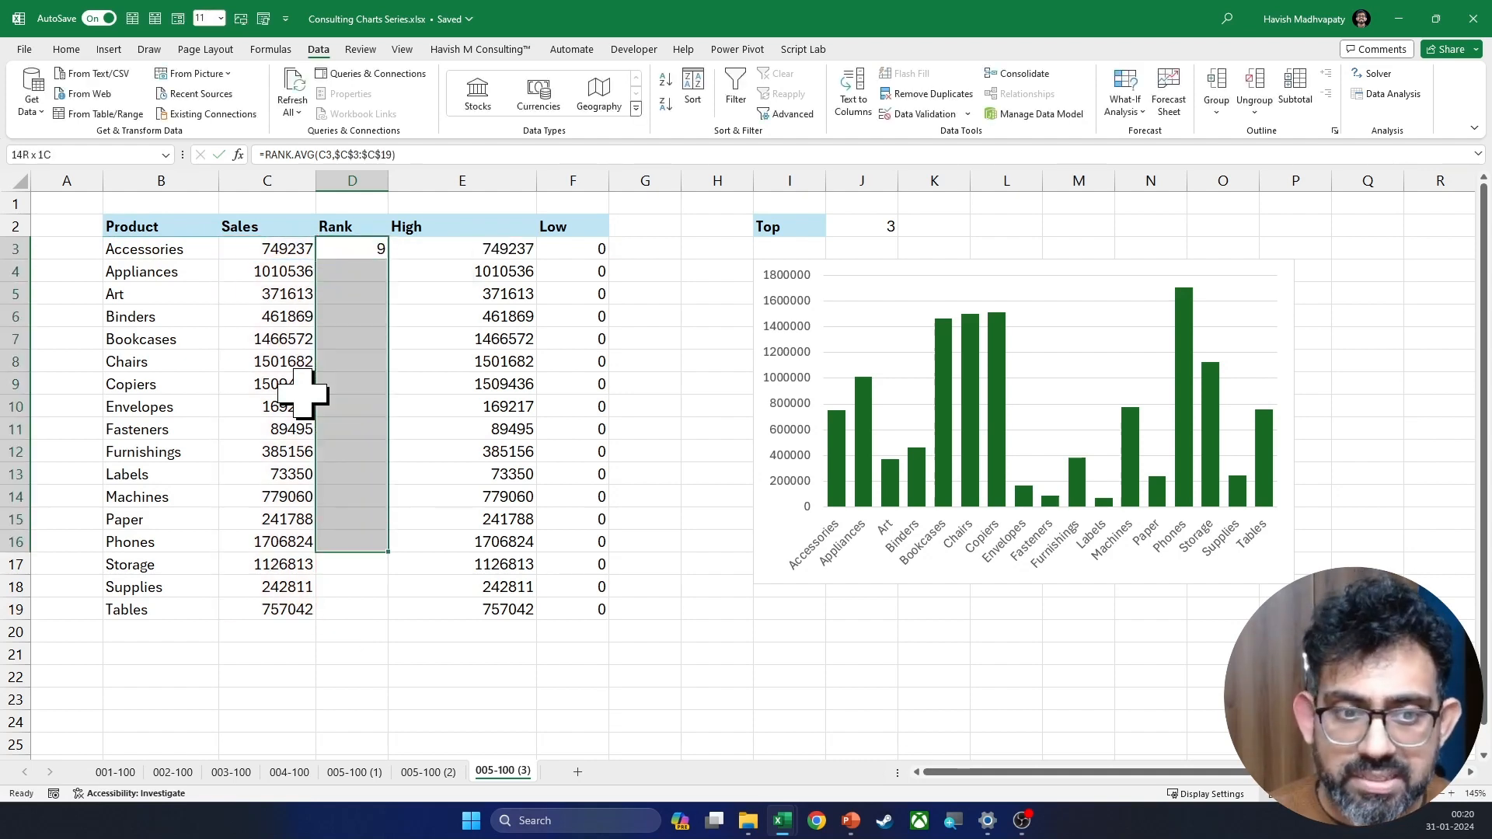
pyautogui.hotkey('shift', 'Down')
pyautogui.hotkey('shift', 'Down')
pyautogui.hotkey('shift', 'Down')
pyautogui.hotkey('ctrl', 'd')
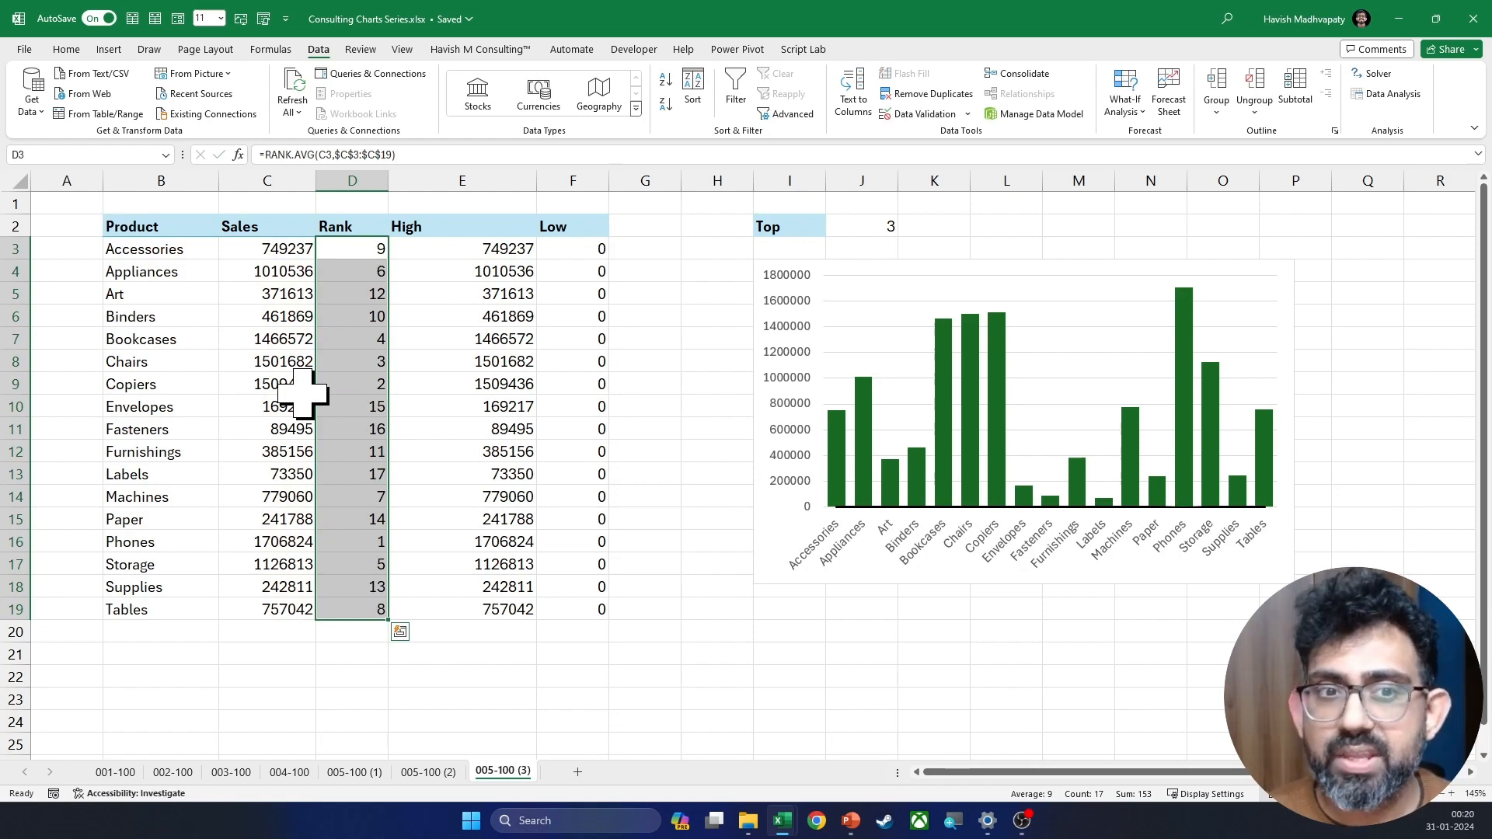
# Step: Replace the High formula in E3 with =IF(D3<=$J$2,C3,0), keeping the J2 reference absolute
pyautogui.click(482, 251)
pyautogui.write('=IF(')
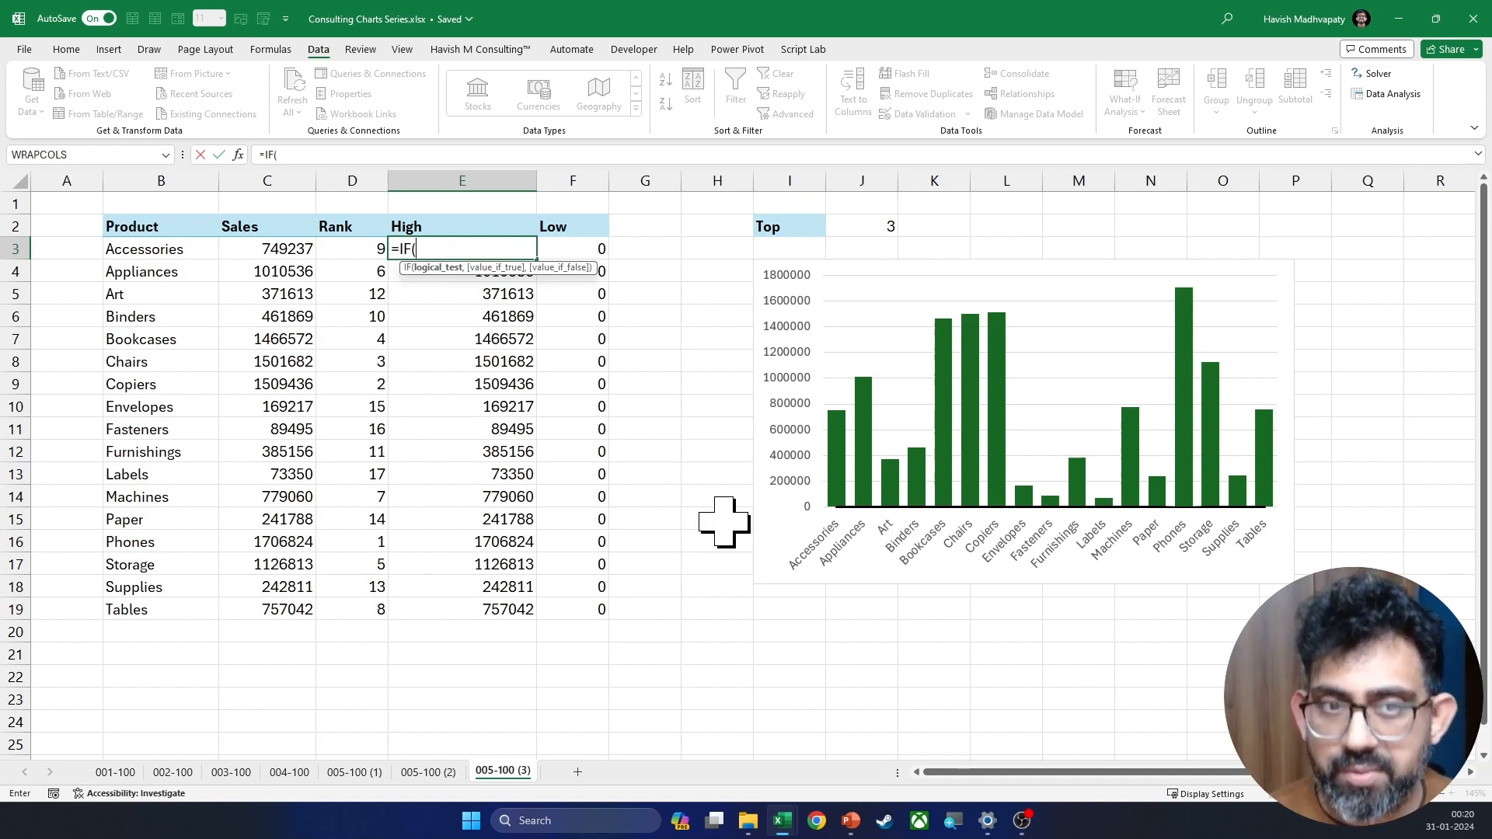
pyautogui.click(342, 250)
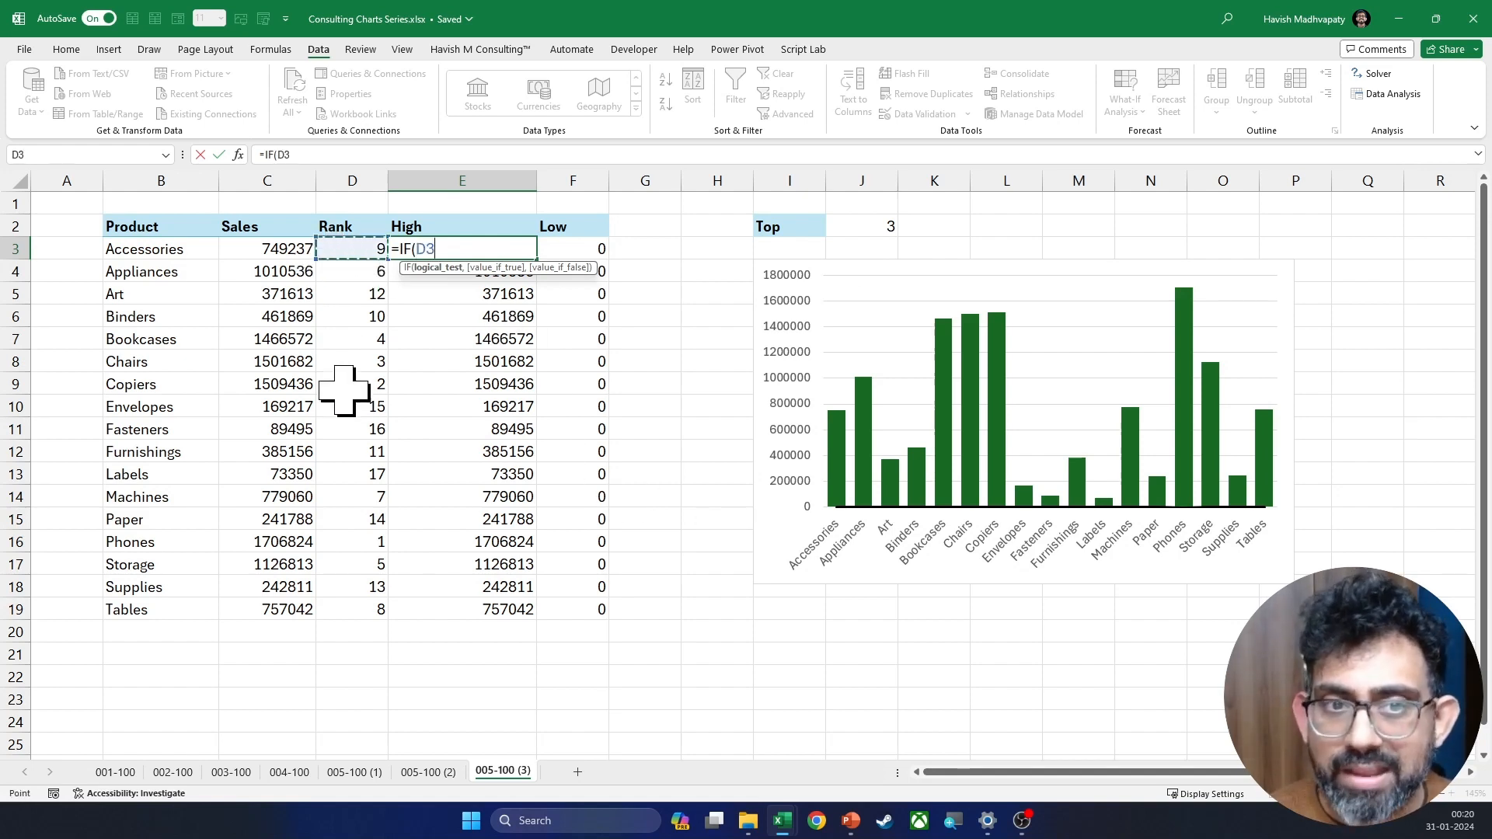
pyautogui.write('<=')
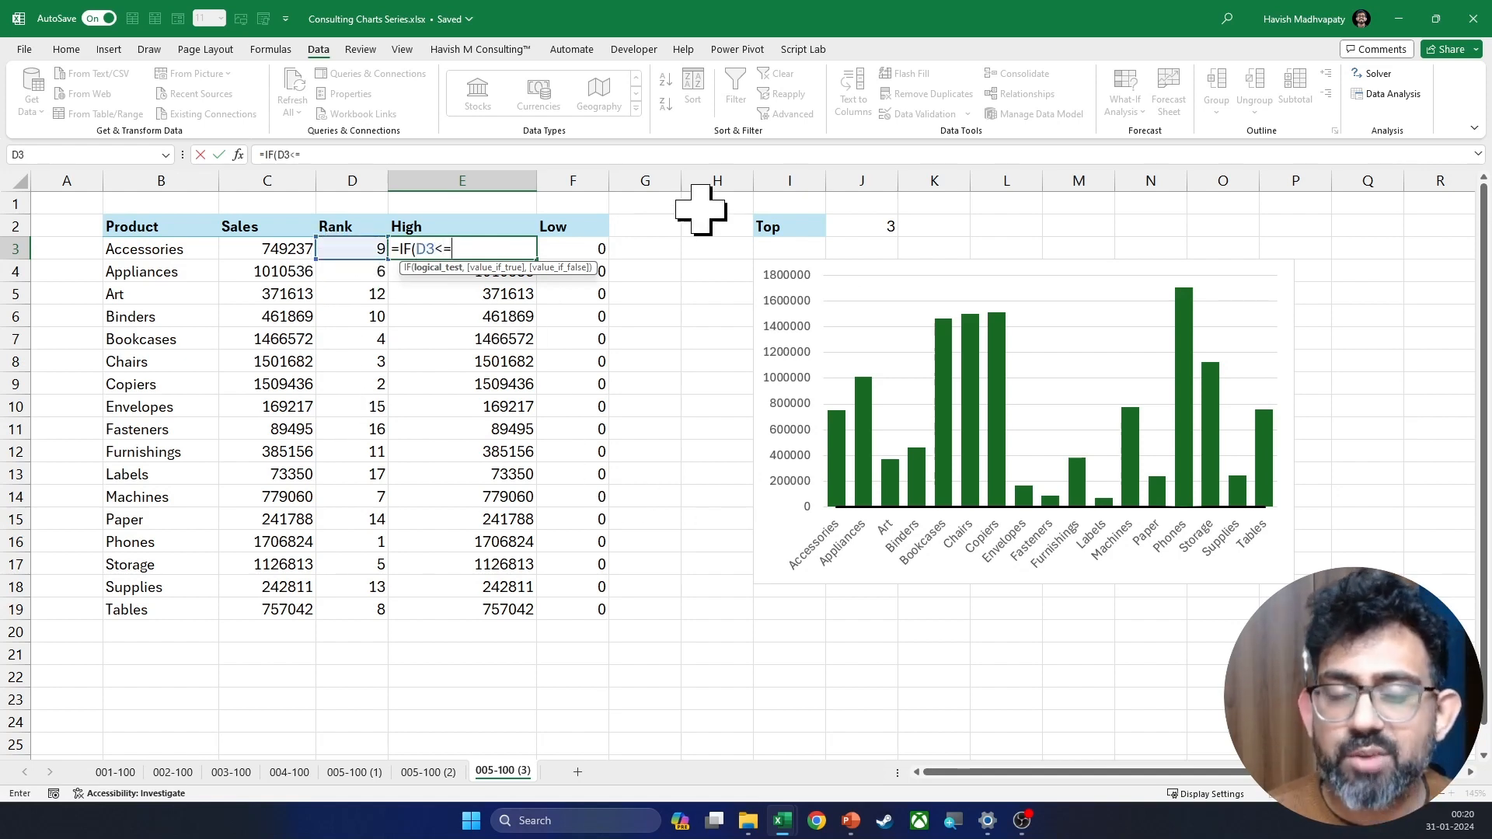
pyautogui.click(871, 226)
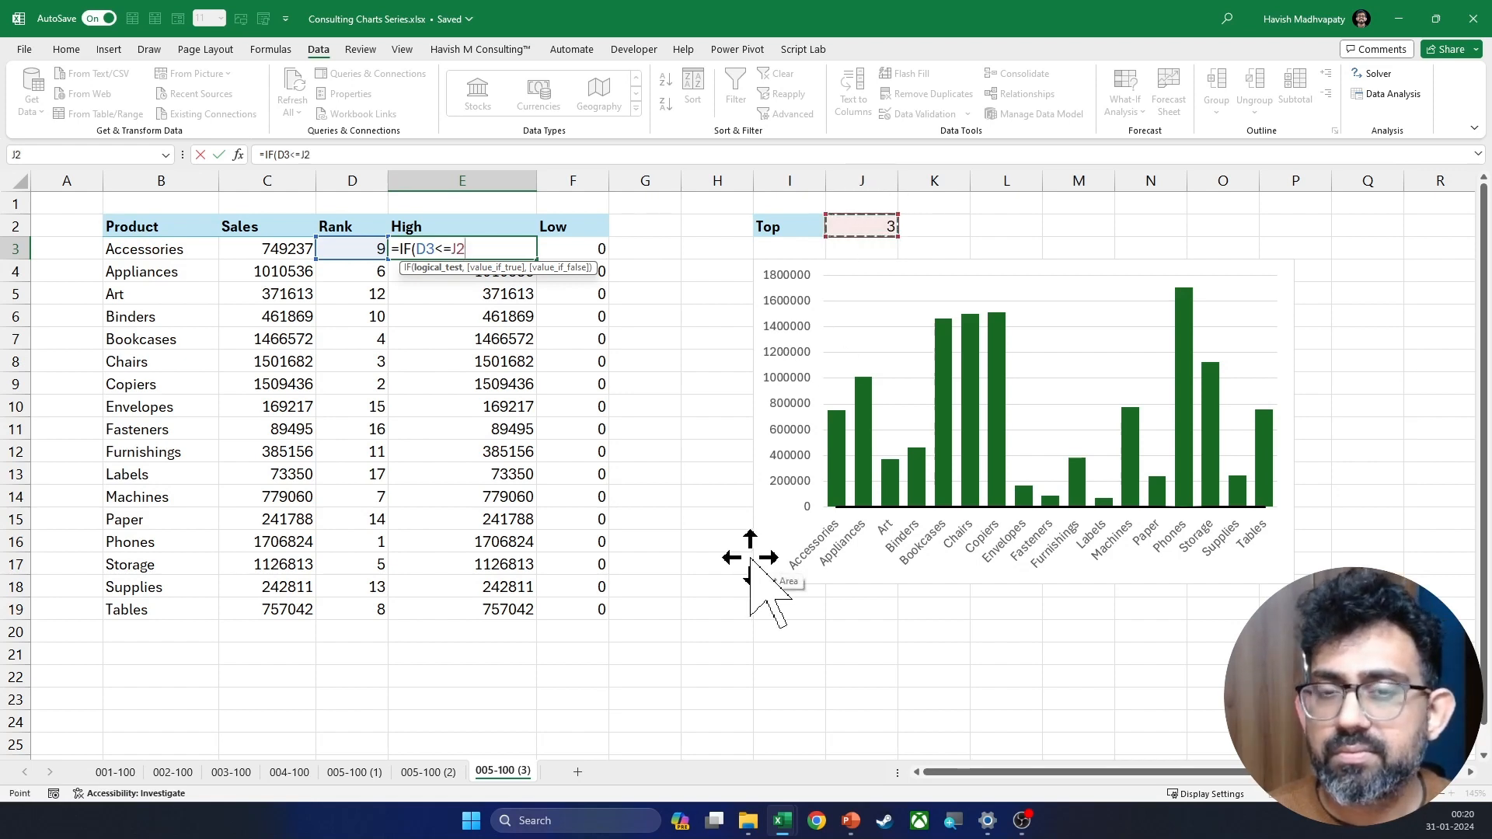
pyautogui.write(',')
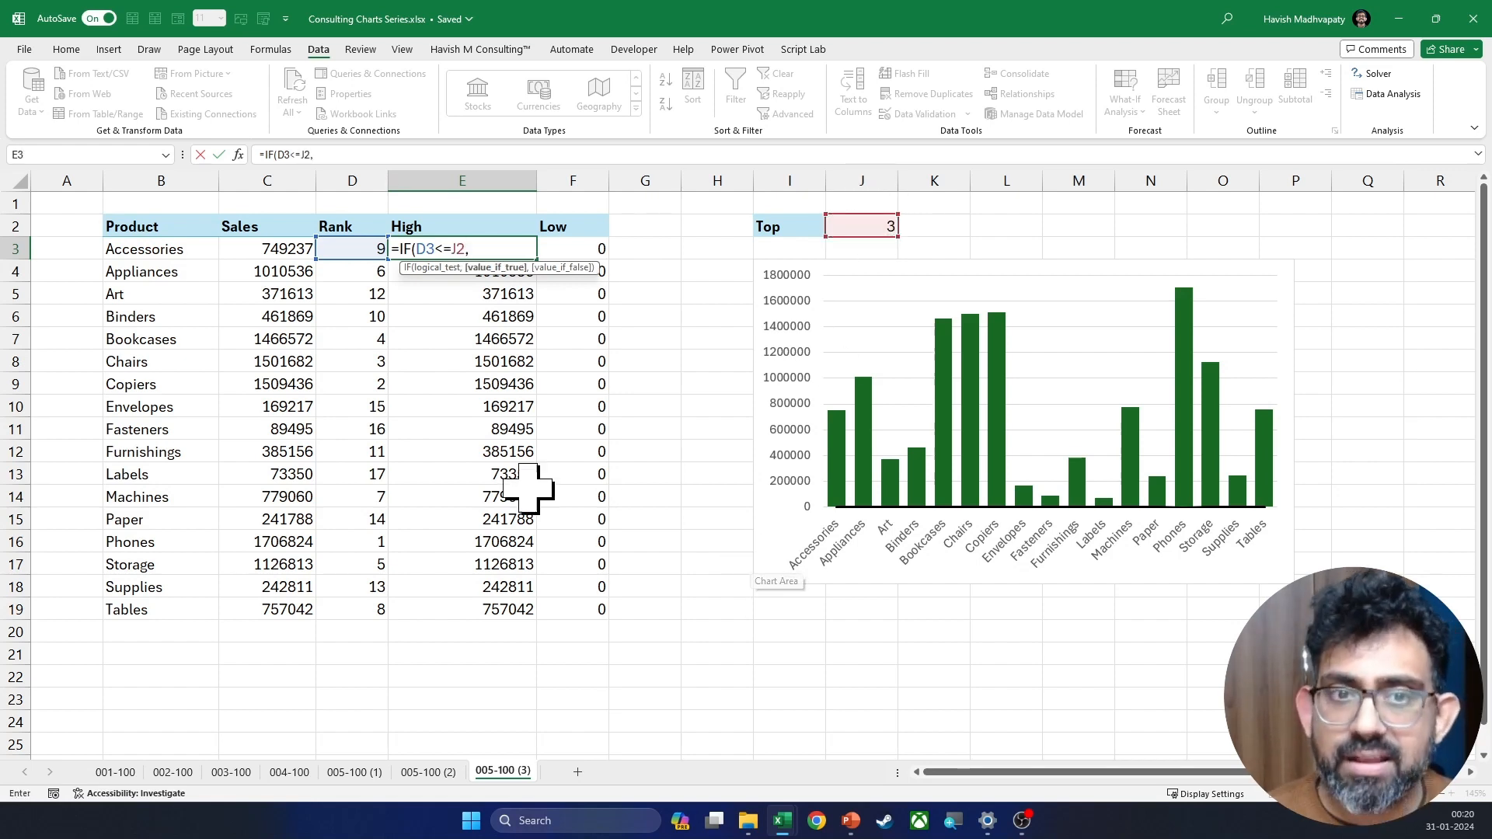
pyautogui.click(264, 250)
pyautogui.write(',')
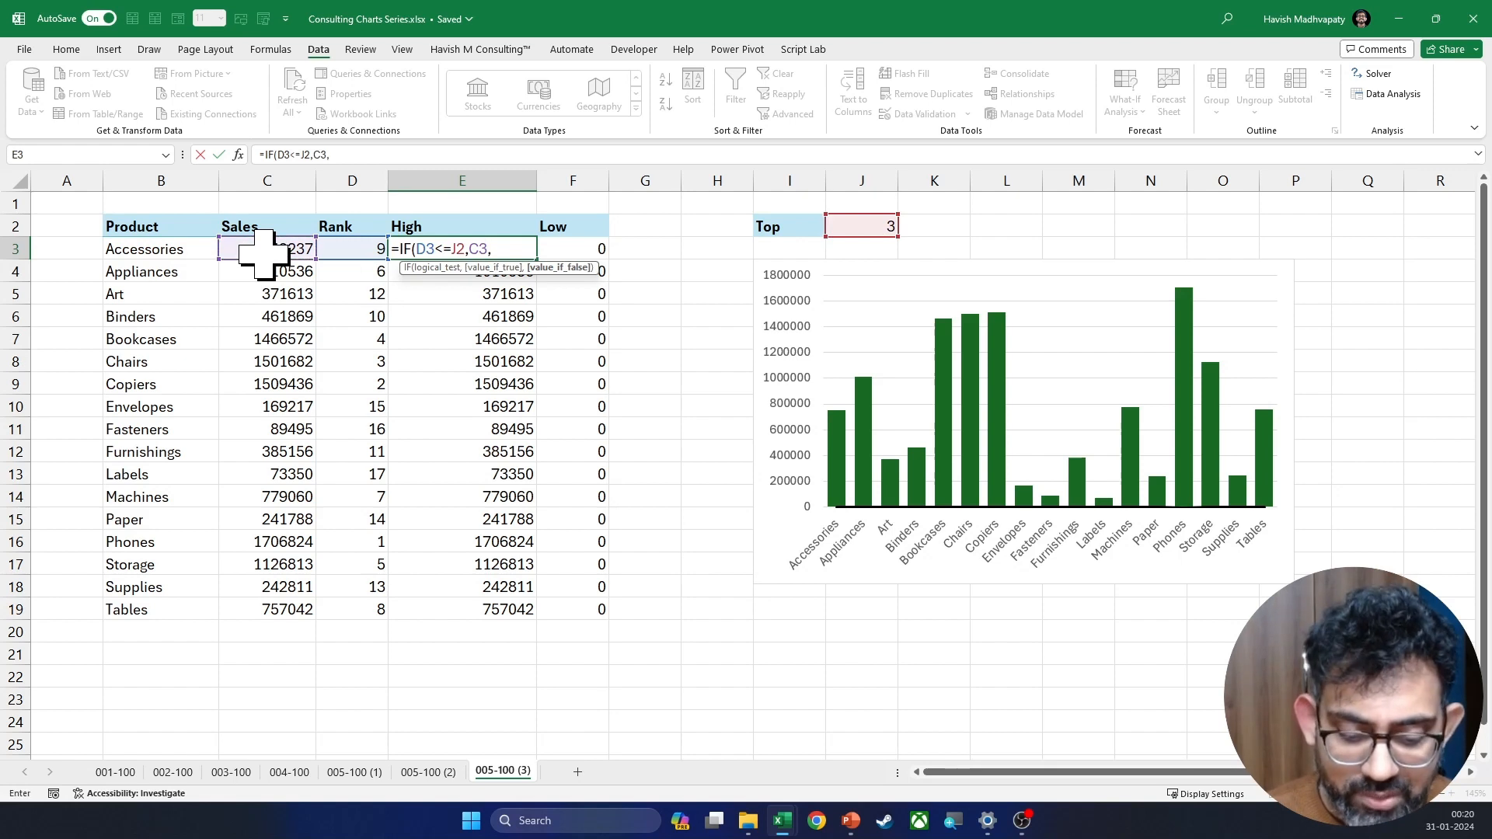
pyautogui.write('0)')
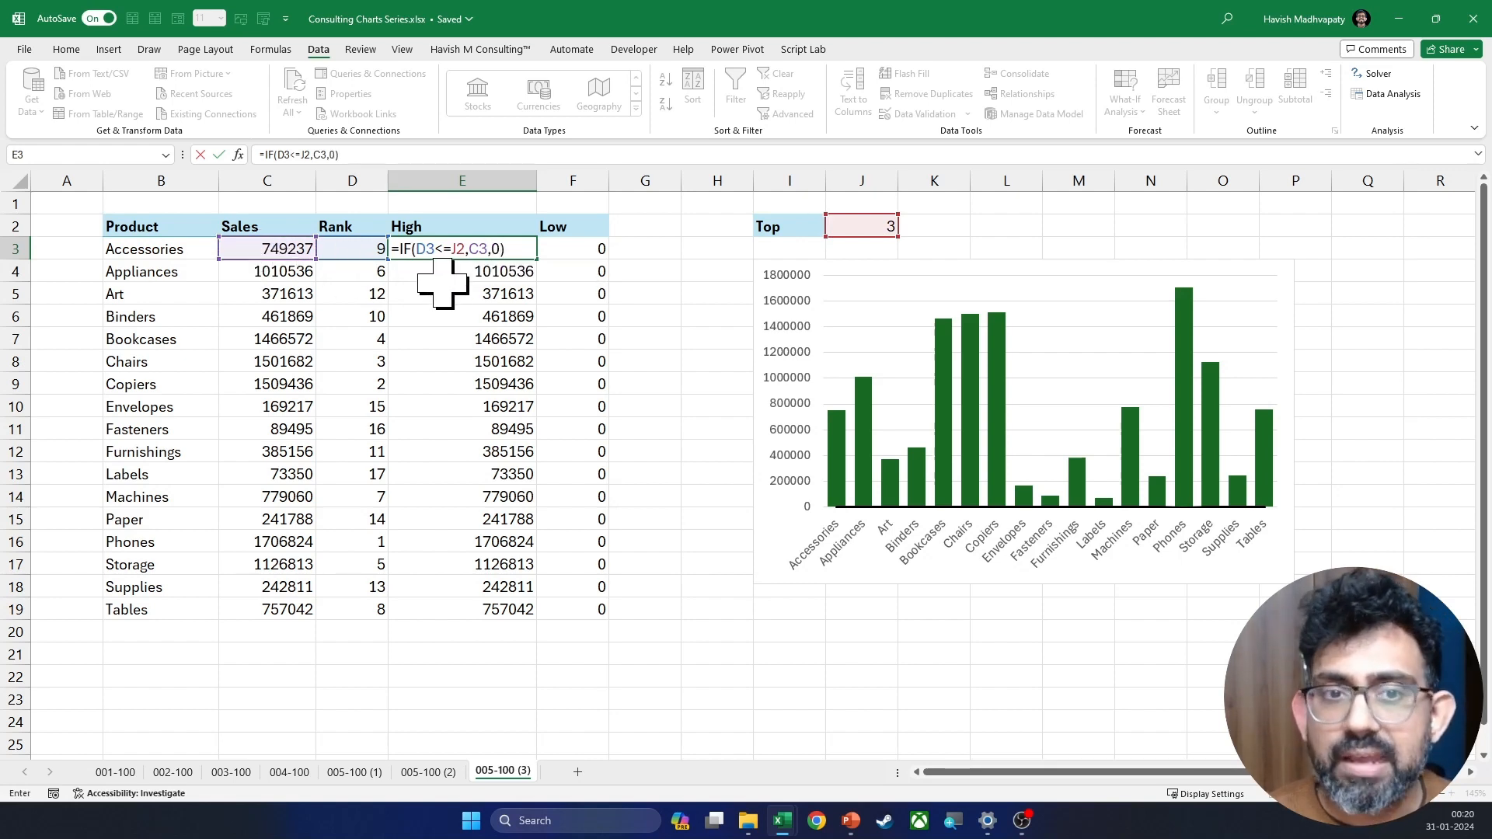
pyautogui.click(459, 247)
pyautogui.press('F4')
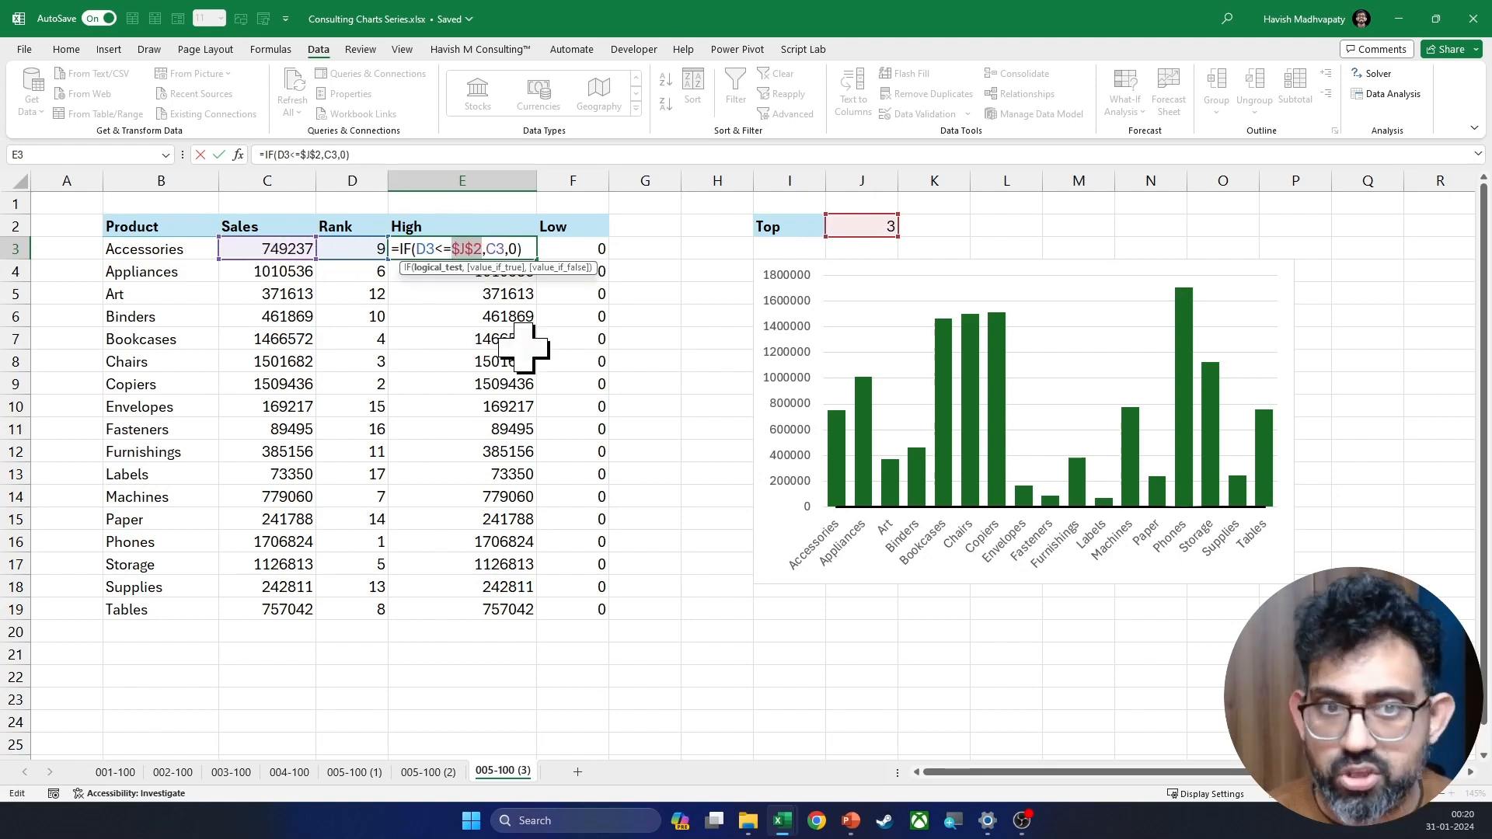
pyautogui.press('Return')
# Step: Fill the new High formula from E3 down through E19
pyautogui.press('Up')
pyautogui.hotkey('ctrl', 'shift', 'Down')
pyautogui.hotkey('ctrl', 'd')
# Step: Reuse the High formula from E3 in the first Low cell, F3, as =IF(D3<=$J$2,C3,0)
pyautogui.press('Right')
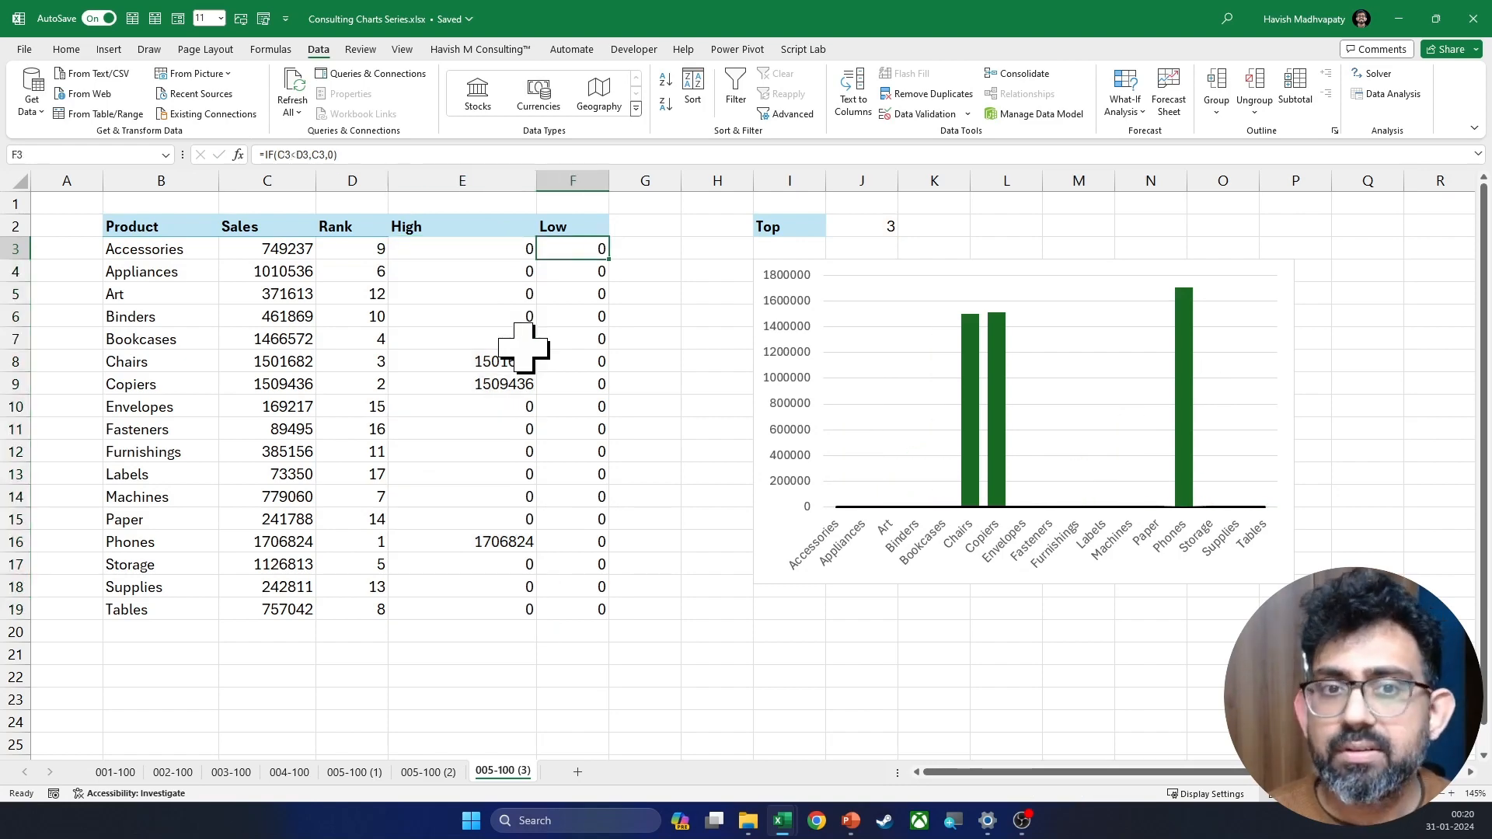
pyautogui.press('Left')
pyautogui.press('F2')
pyautogui.press('Return')
pyautogui.press('Up')
pyautogui.press('Right')
pyautogui.press('F2')
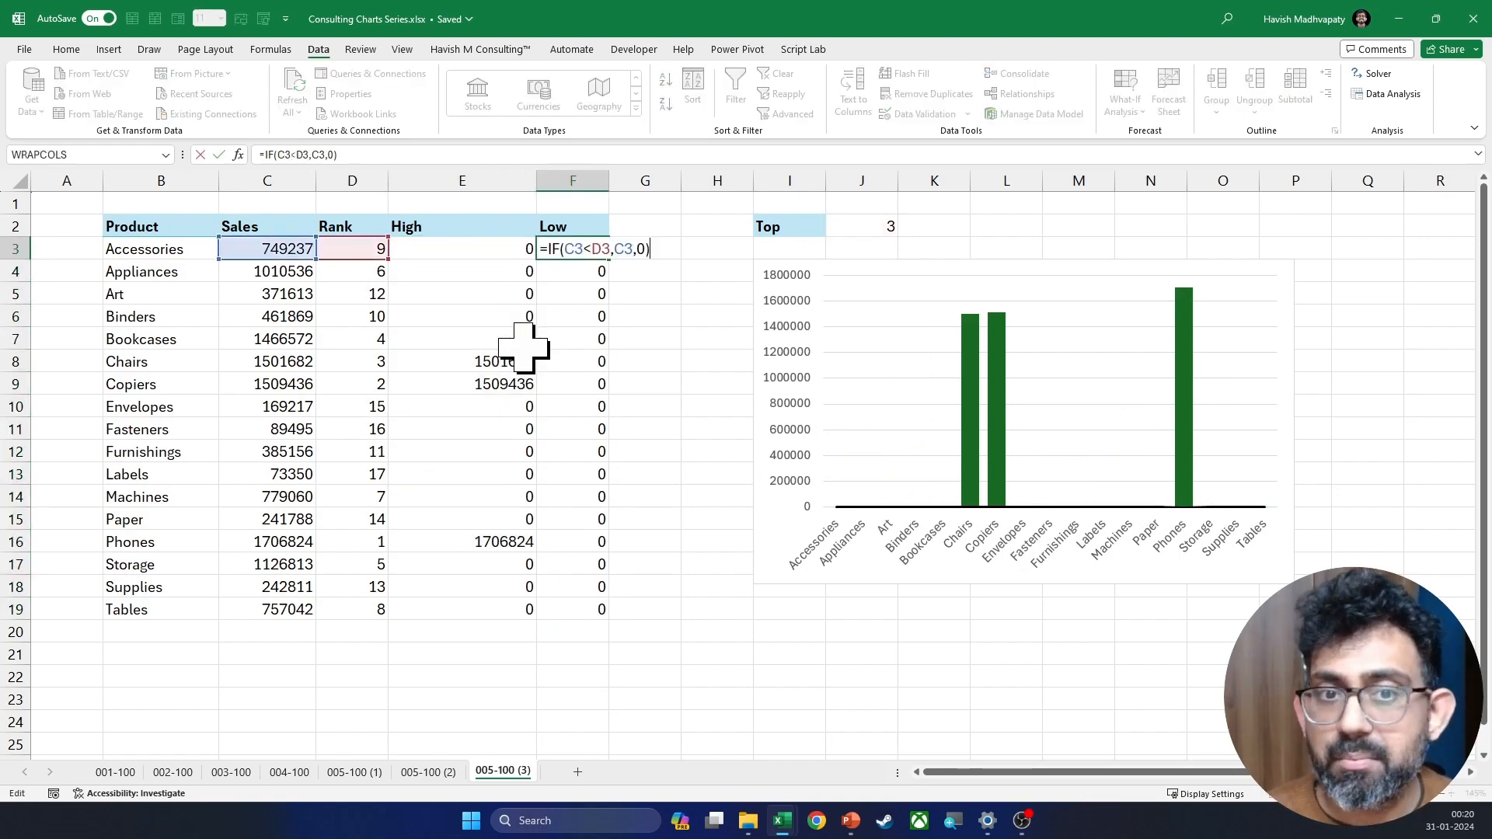
pyautogui.hotkey('ctrl', 'a')
pyautogui.write('=IF(D3<=$J$2,C3,0)')
pyautogui.press('Return')
pyautogui.press('Left')
pyautogui.press('Up')
pyautogui.press('Right')
pyautogui.press('F2')
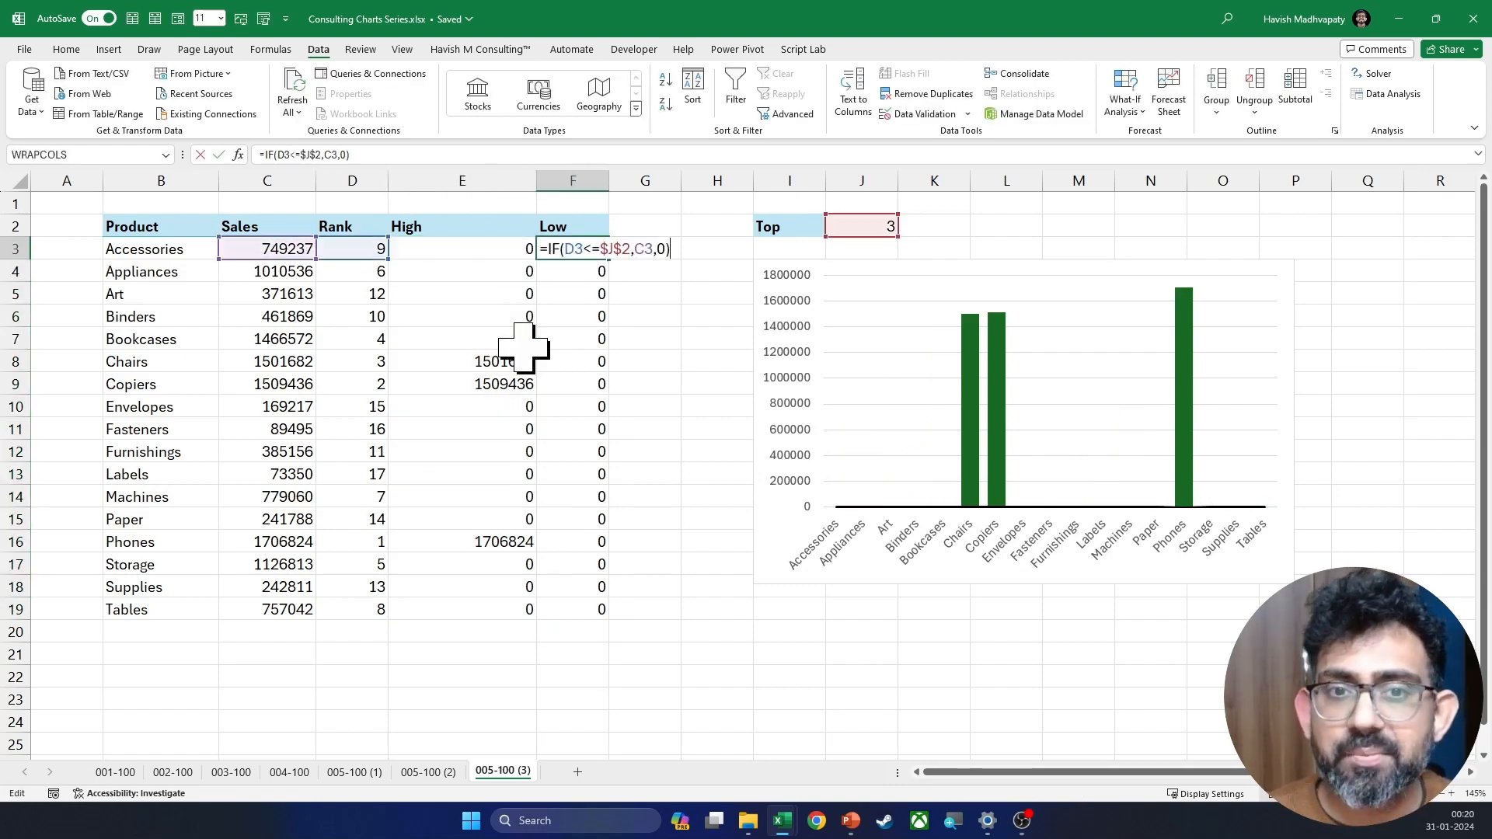
# Step: Change the comparison in F3's Low formula to greater than, making it =IF(D3>$J$2,C3,0)
pyautogui.press('Left')
pyautogui.press('Left')
pyautogui.press('Left')
pyautogui.press('Left')
pyautogui.press('Left')
pyautogui.press('Left')
pyautogui.press('Left')
pyautogui.press('Left')
pyautogui.press('Left')
pyautogui.press('Left')
pyautogui.press('Left')
pyautogui.press('Left')
pyautogui.press('Delete')
pyautogui.press('Delete')
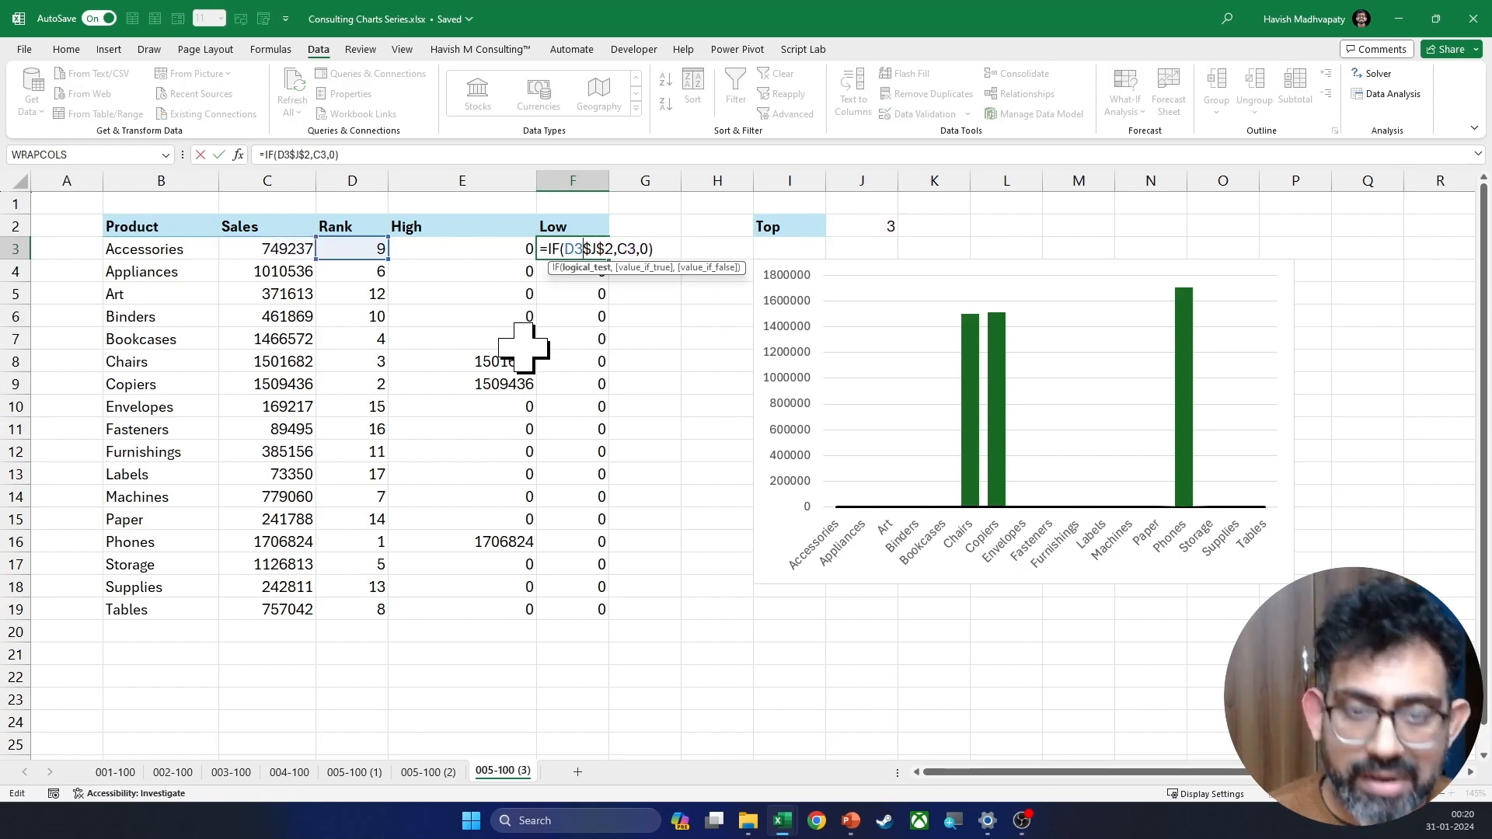
pyautogui.write('>')
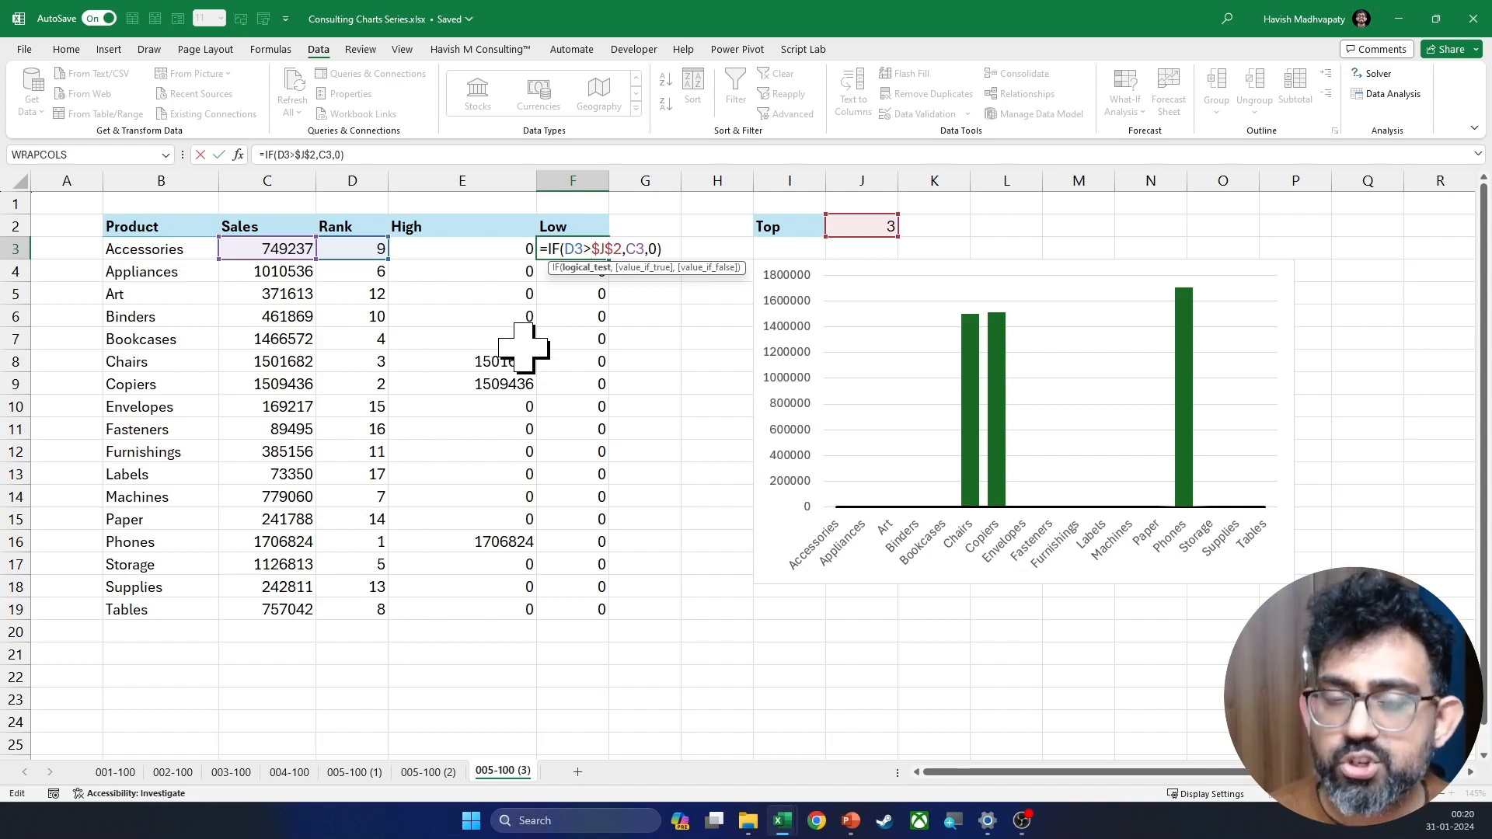
pyautogui.press('Return')
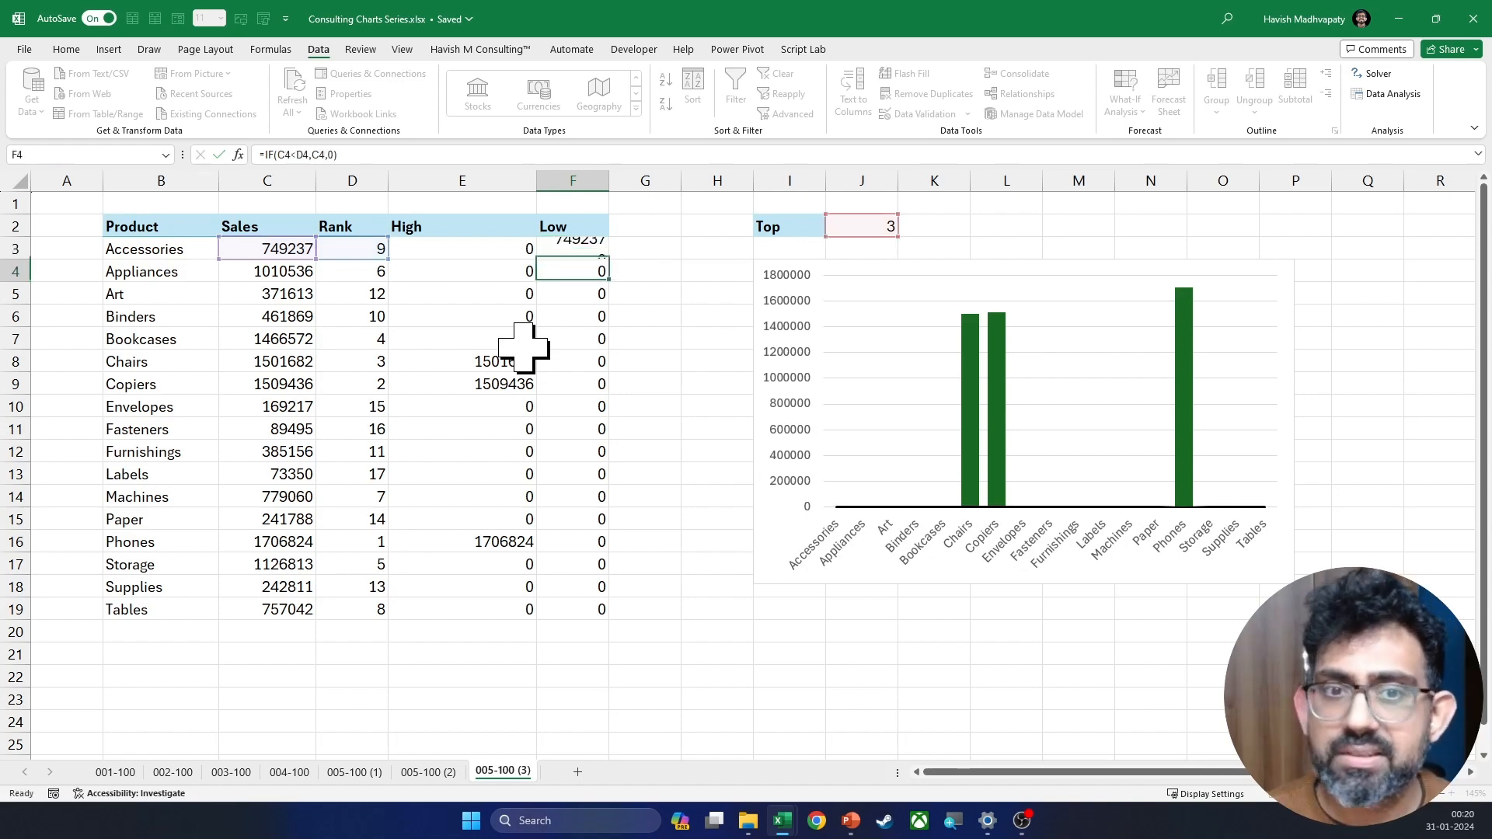
# Step: Fill the Low formula from F3 down through F19
pyautogui.press('Up')
pyautogui.hotkey('ctrl', 'shift', 'Down')
pyautogui.hotkey('ctrl', 'd')
pyautogui.press('Down')
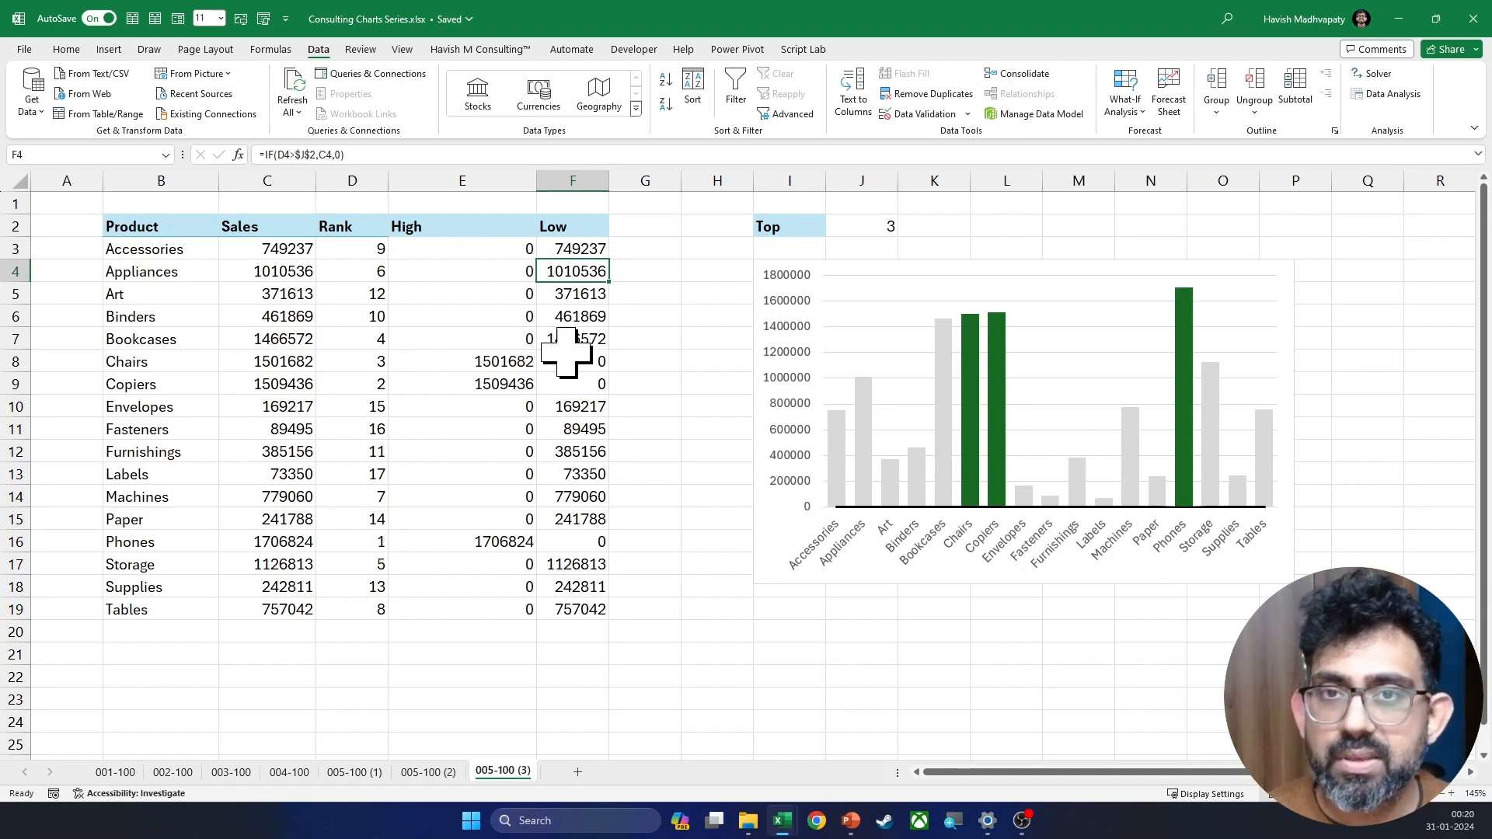
# Step: Exclude the Rank series from the column chart's data source
pyautogui.click(933, 353)
pyautogui.click(874, 49)
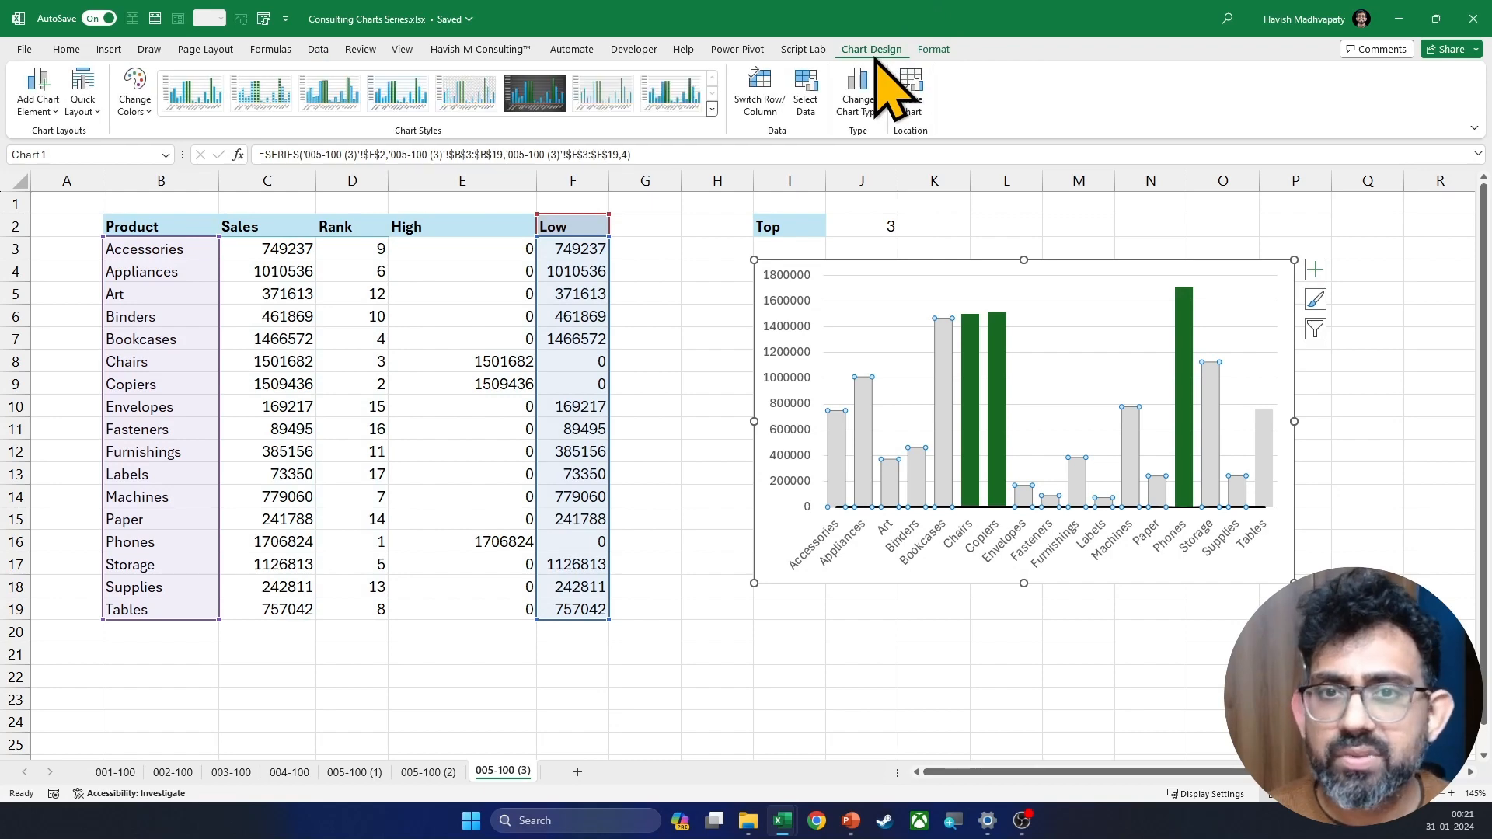
pyautogui.click(806, 93)
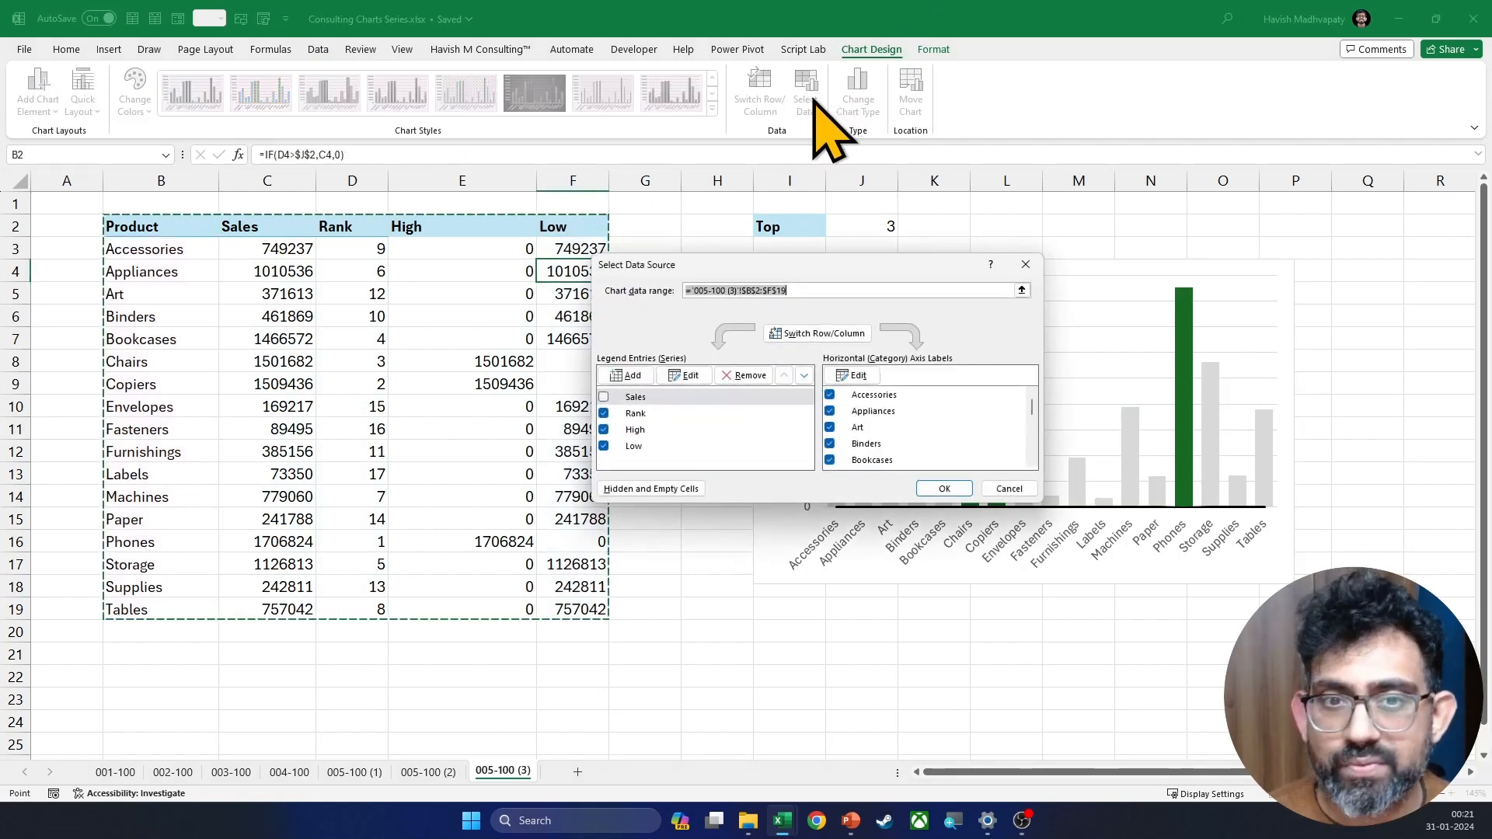
pyautogui.click(604, 412)
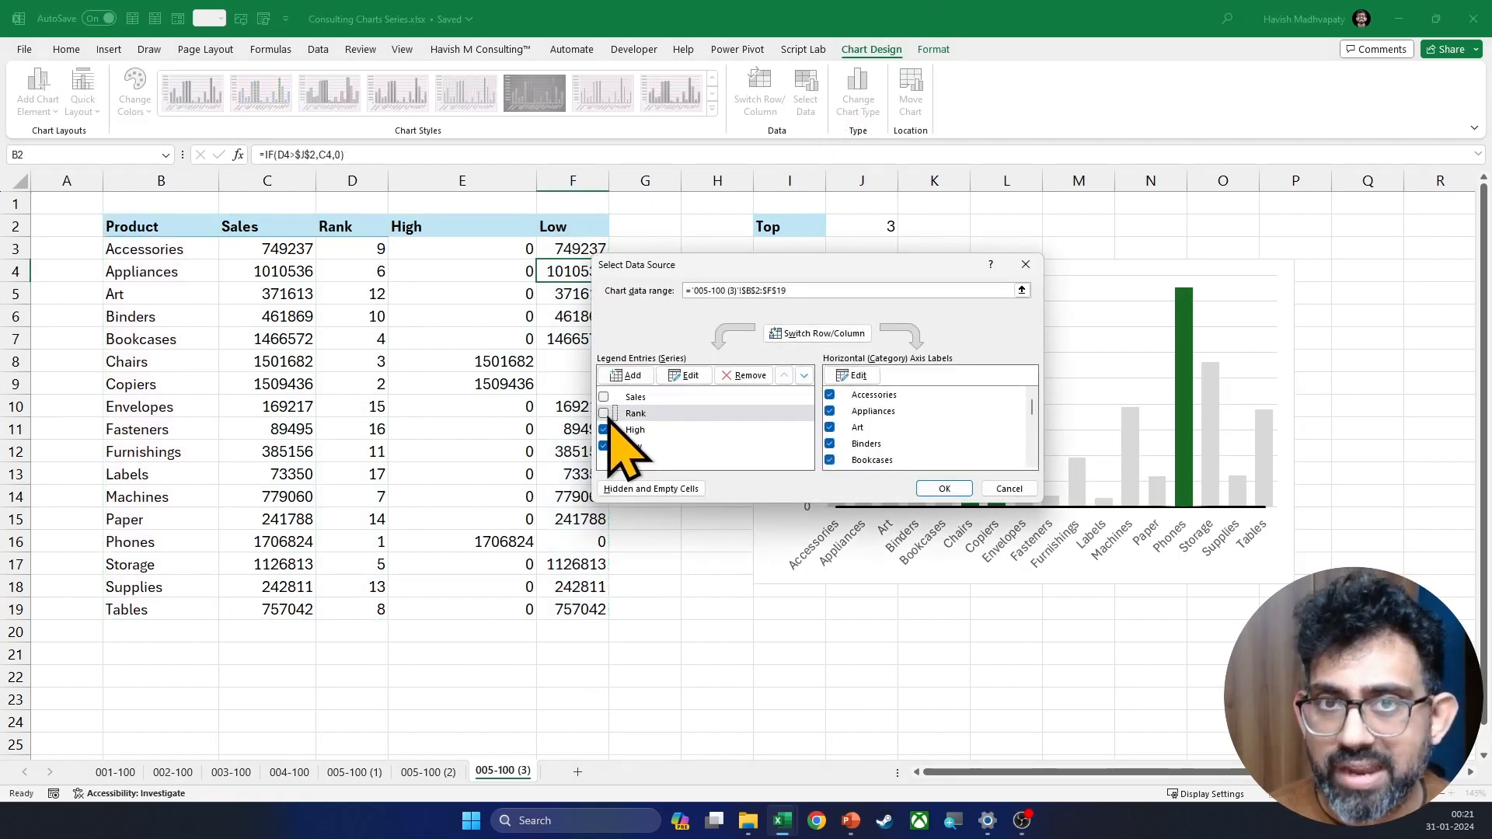
pyautogui.click(945, 488)
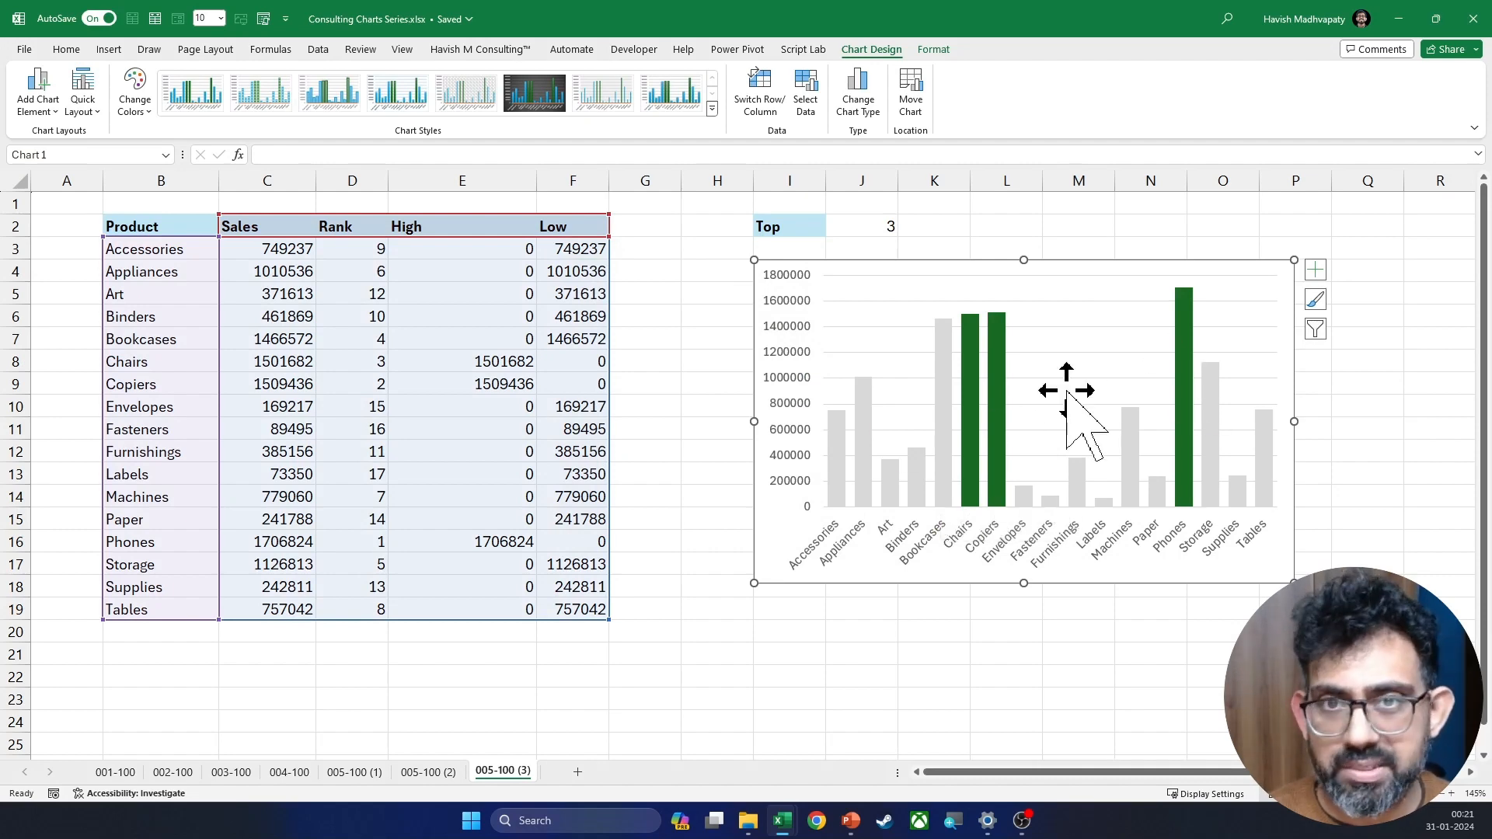
# Step: Set the Top value in J2 to 1 from its list of choices
pyautogui.click(890, 225)
pyautogui.hotkey('alt', 'Down')
pyautogui.press('Up')
pyautogui.press('Up')
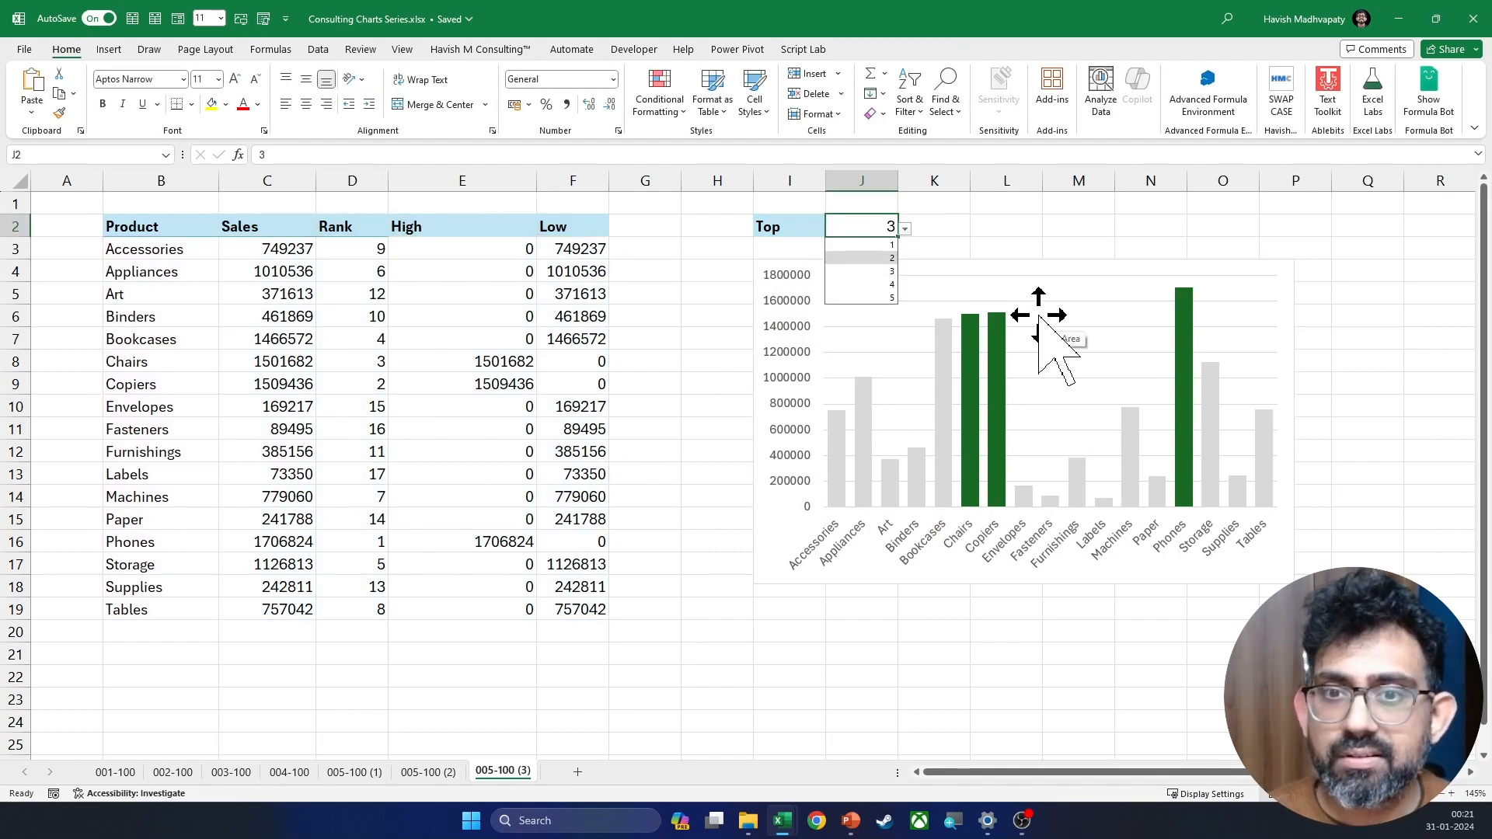
pyautogui.press('Return')
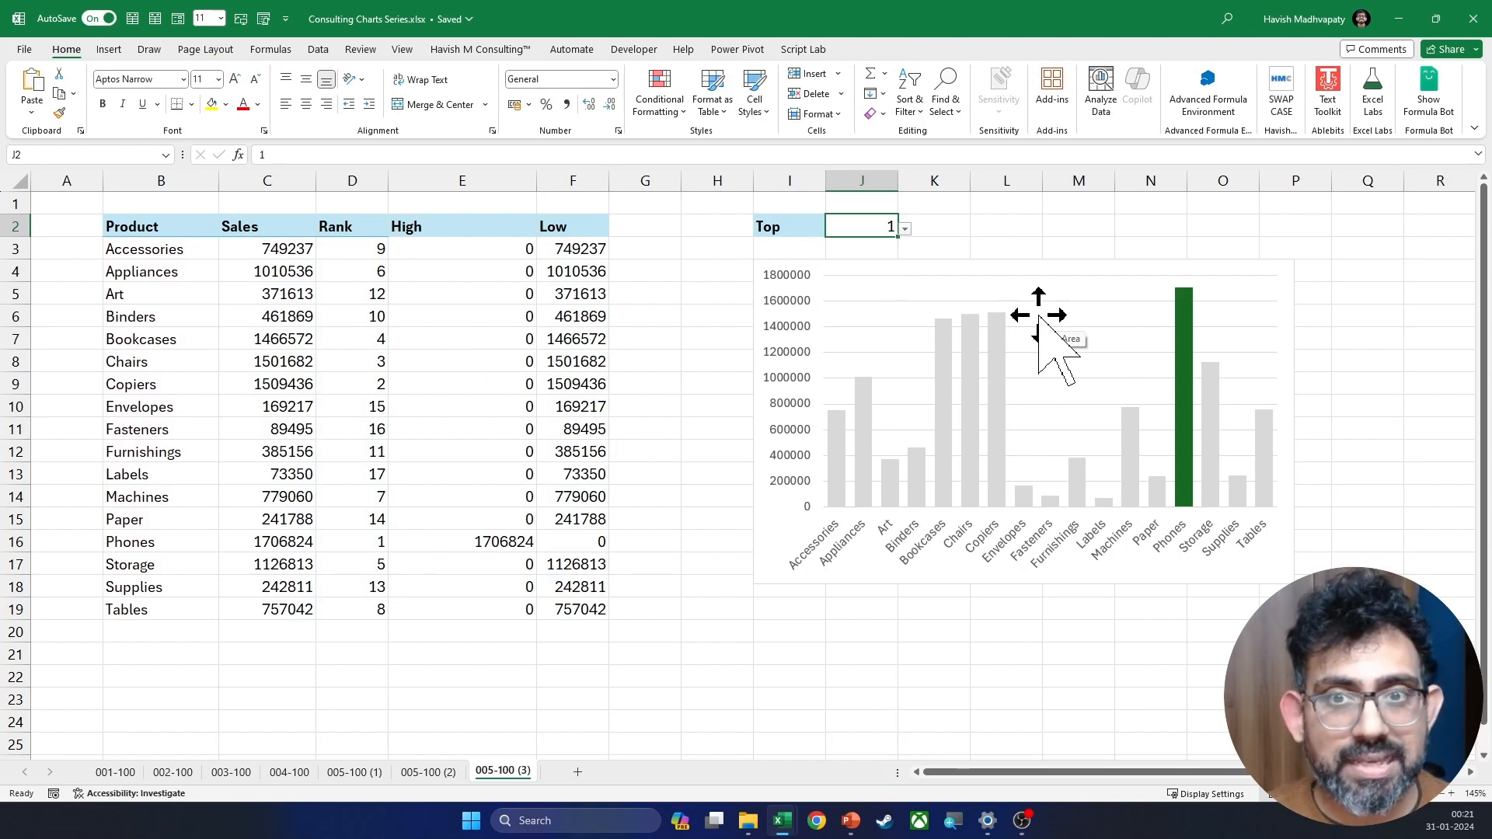
# Step: Choose 4 as the Top value in J2
pyautogui.hotkey('alt', 'Down')
pyautogui.press('Down')
pyautogui.press('Down')
pyautogui.press('Down')
pyautogui.press('Return')
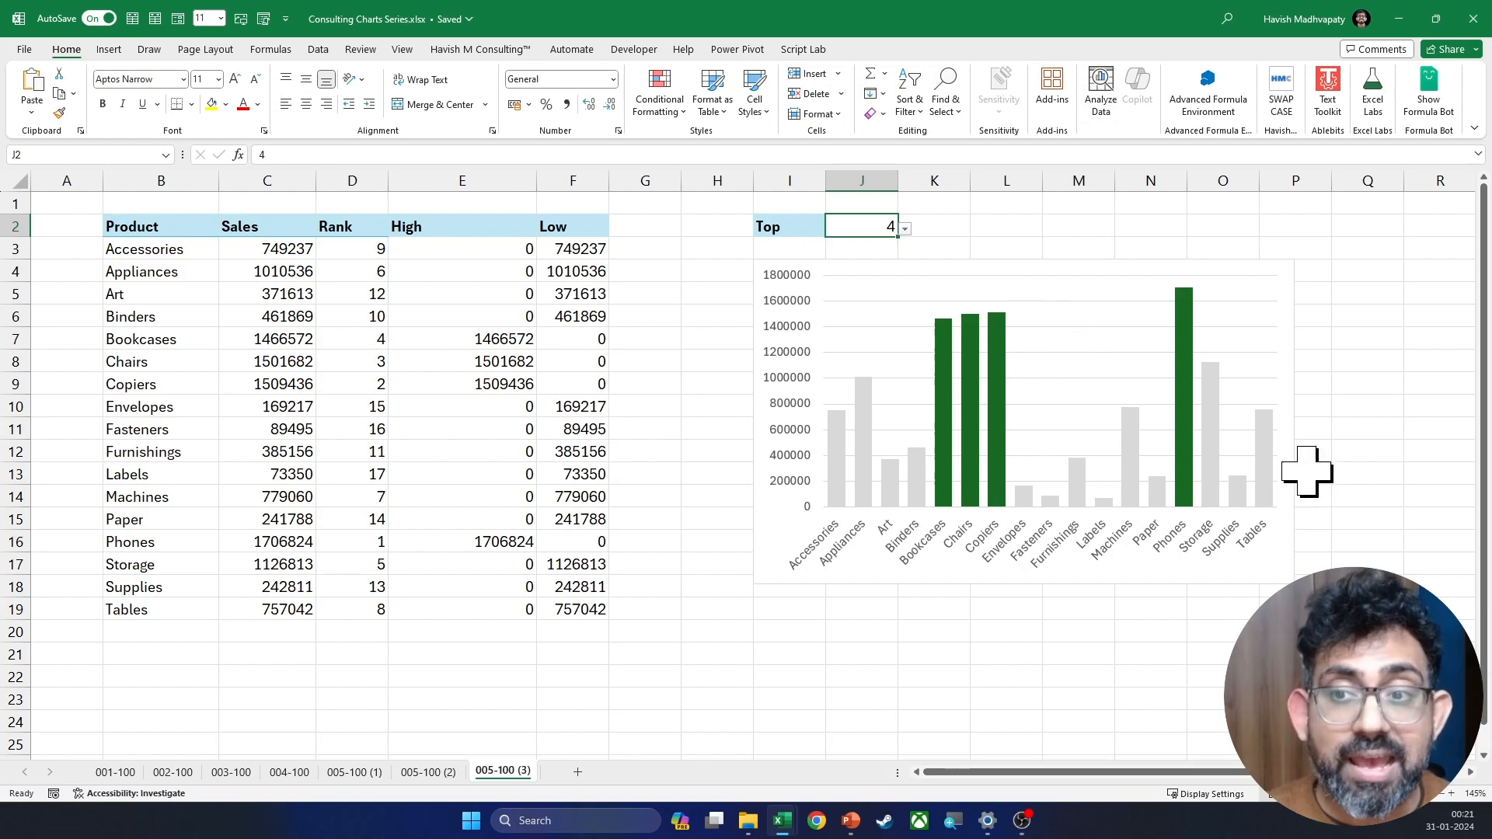
# Step: Widen the chart so its outer edge reaches into column Q
pyautogui.click(1290, 402)
pyautogui.moveTo(1294, 422); pyautogui.dragTo(1406, 420)
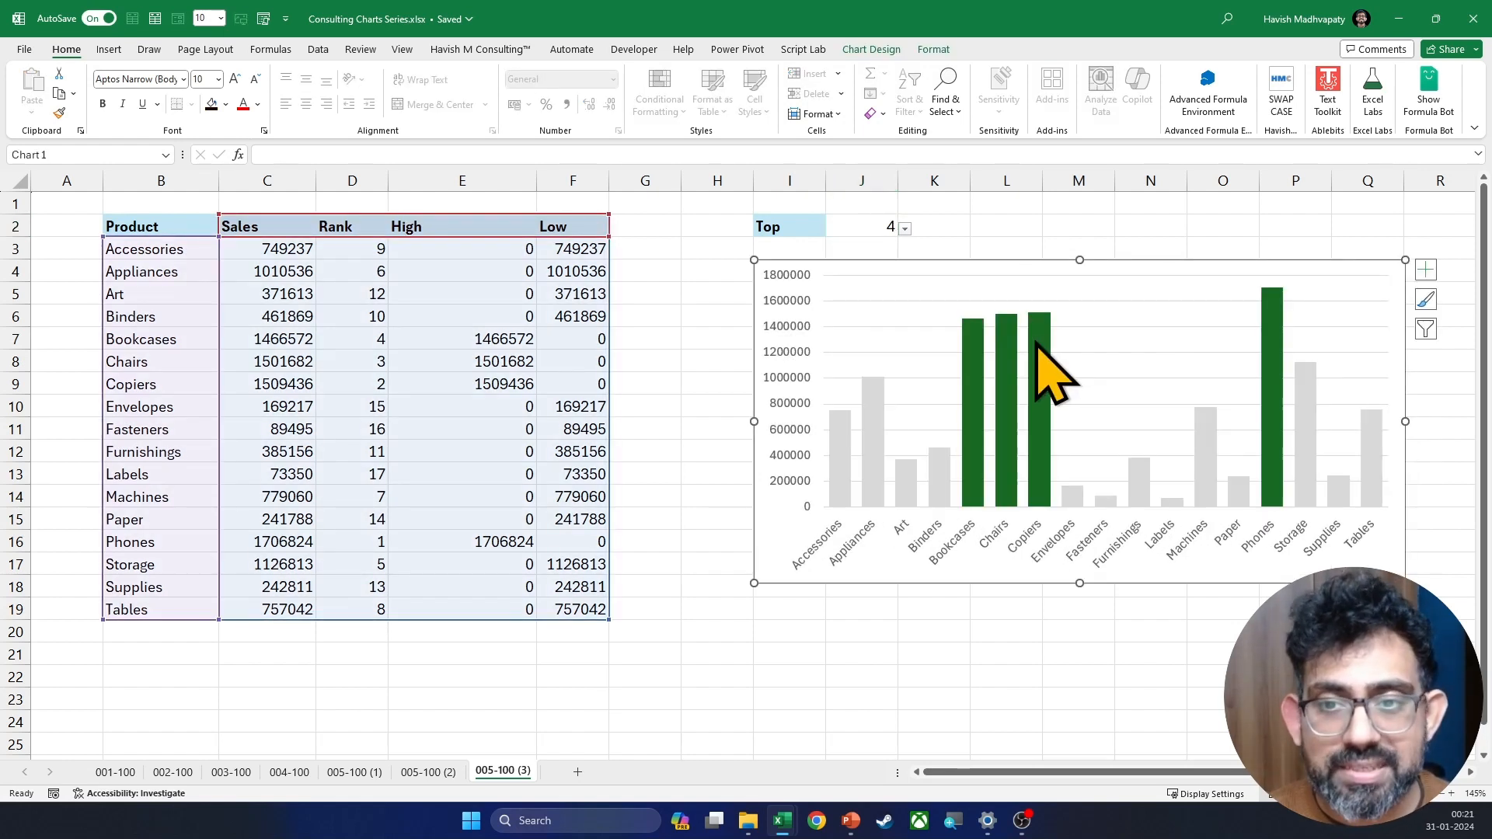
# Step: Add data labels to the green High columns and delete them again
pyautogui.click(1034, 346)
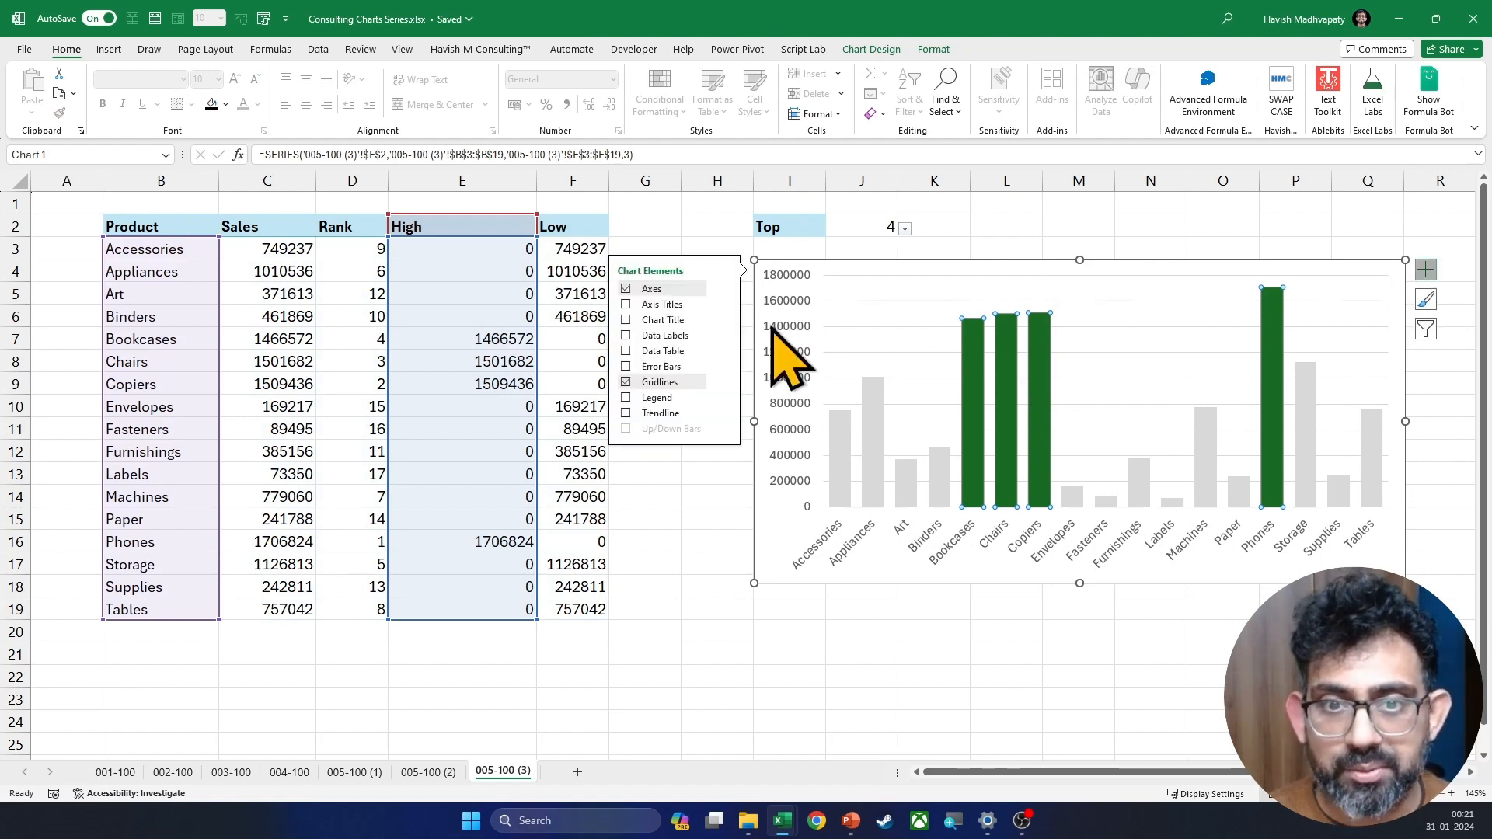
pyautogui.click(630, 337)
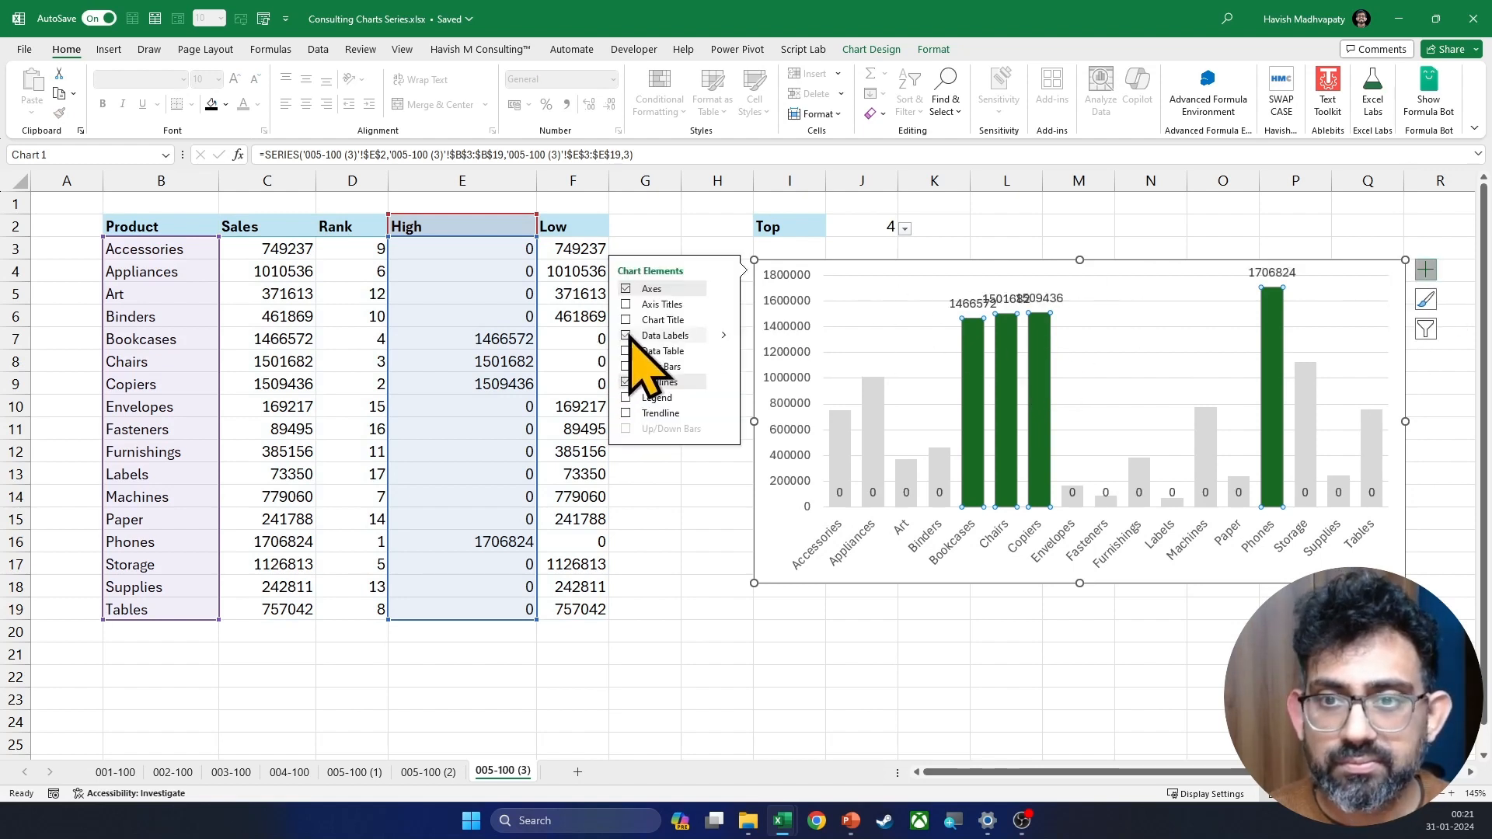
pyautogui.click(969, 303)
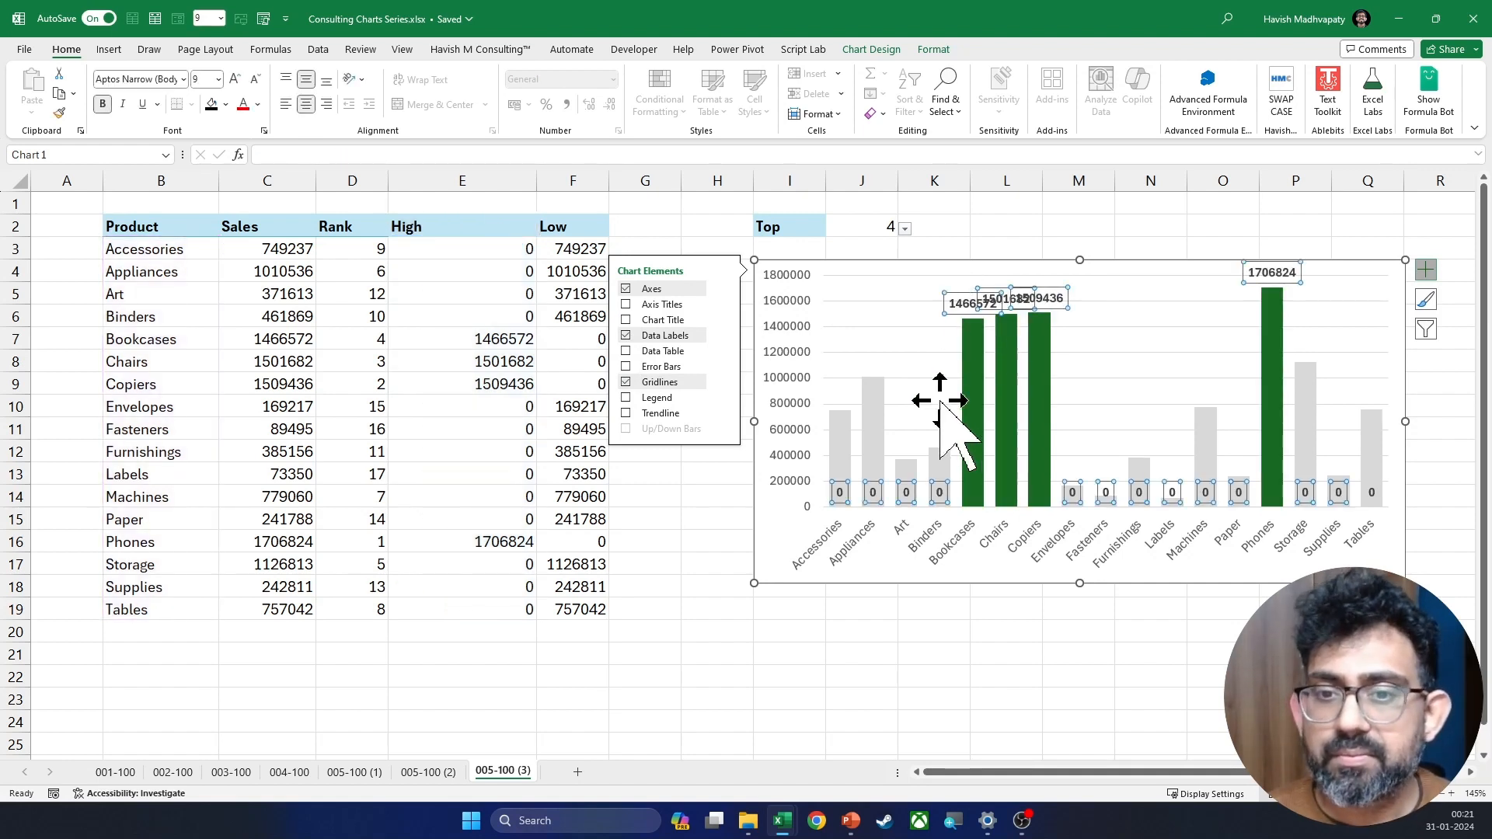
pyautogui.click(882, 610)
pyautogui.click(909, 496)
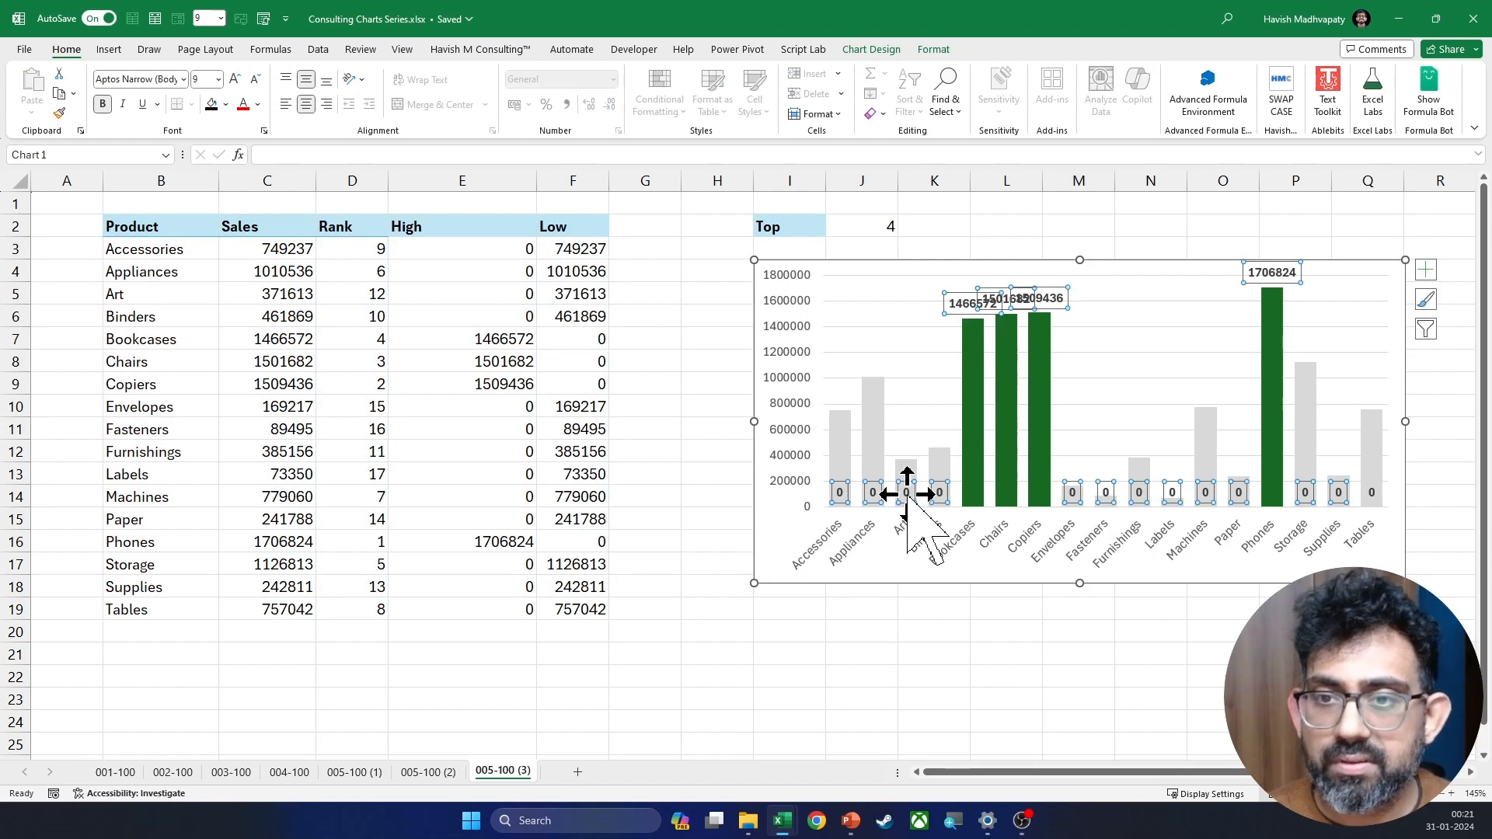
pyautogui.press('Delete')
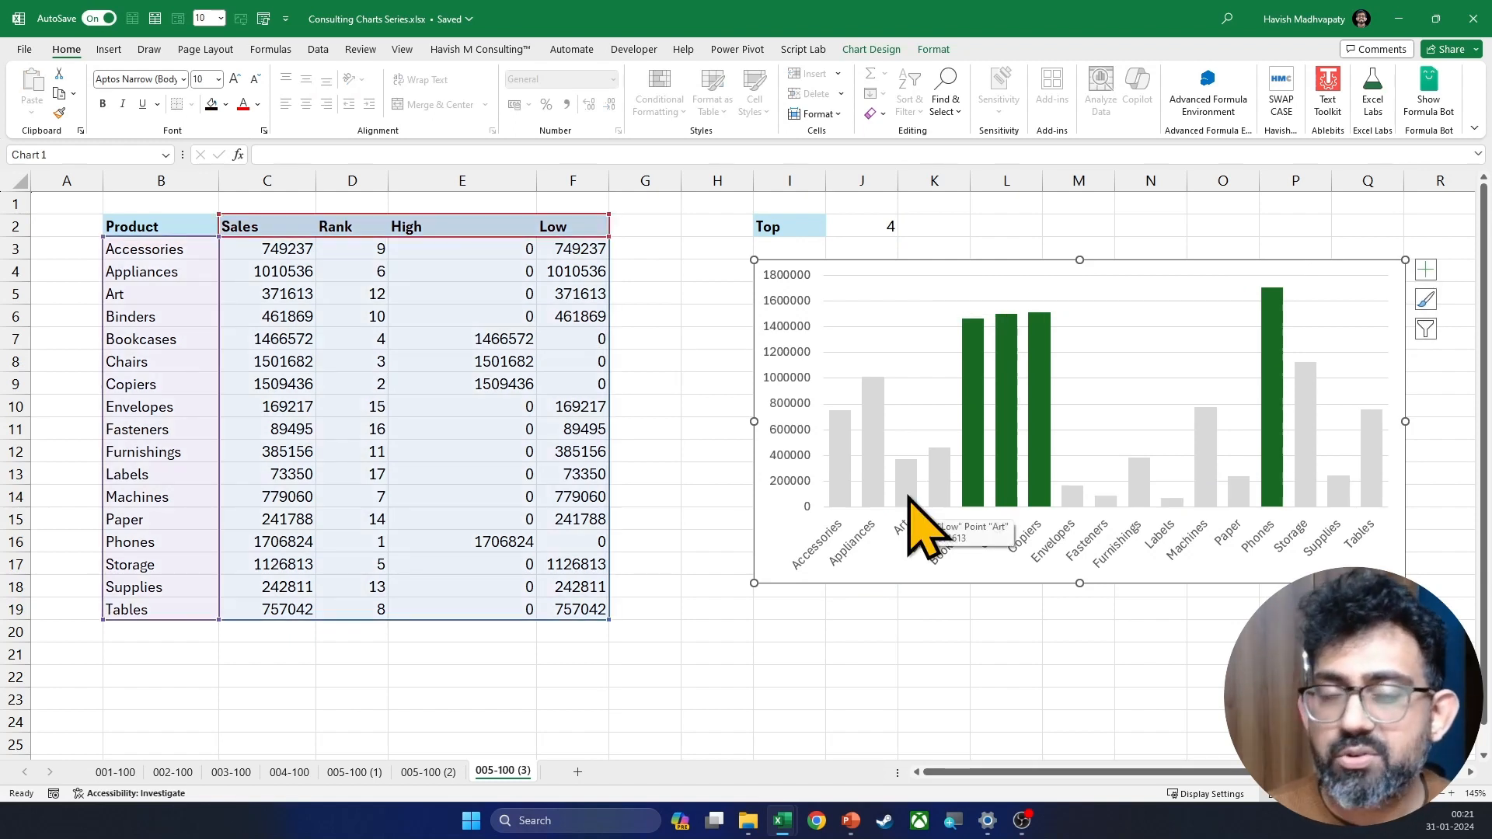
# Step: Change the High formula in E3 to =IF(D3<=$J$2,C3,"") and fill it down through E19
pyautogui.click(975, 427)
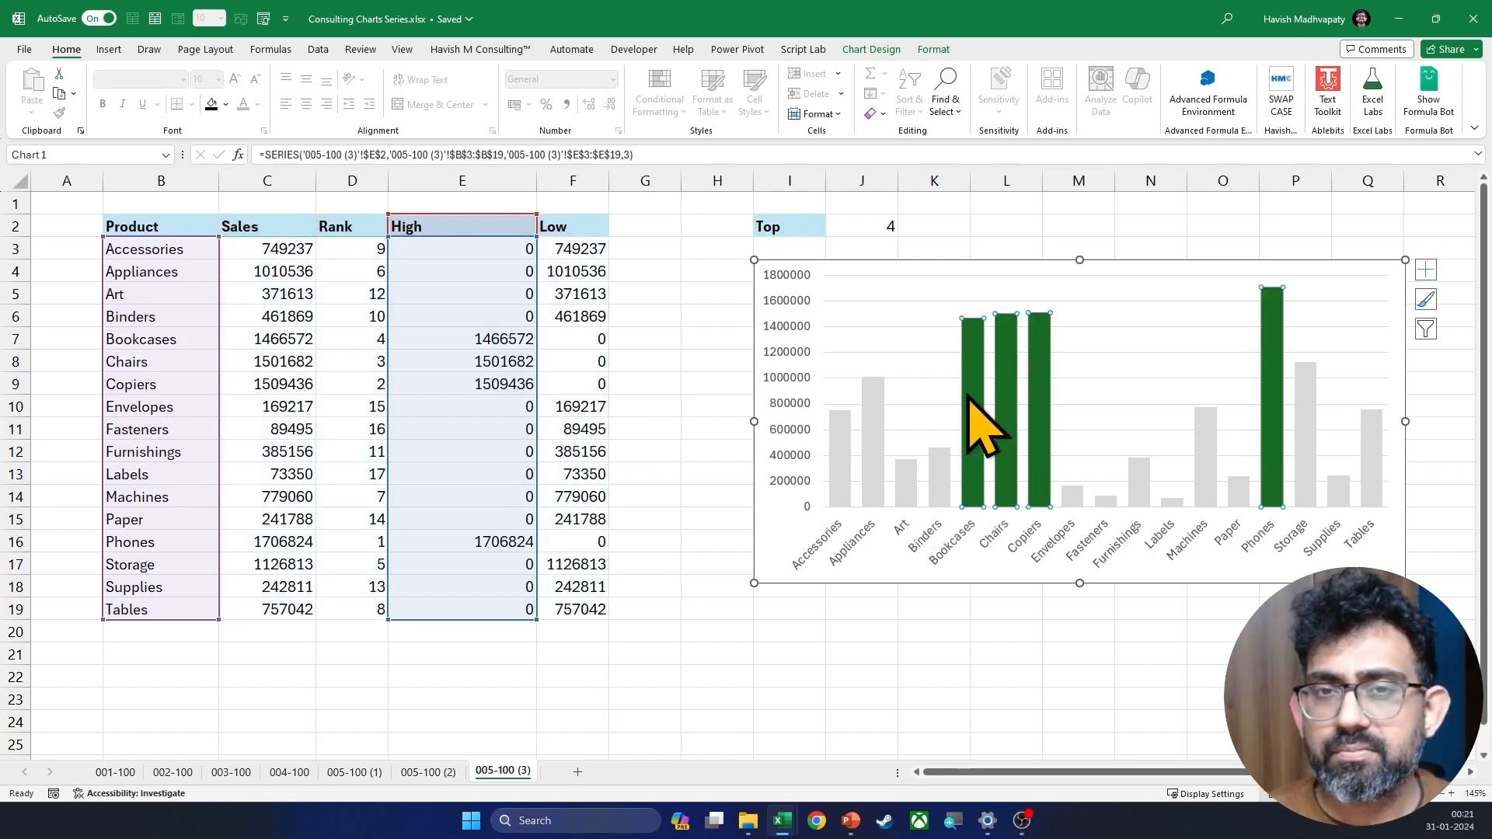
pyautogui.click(500, 250)
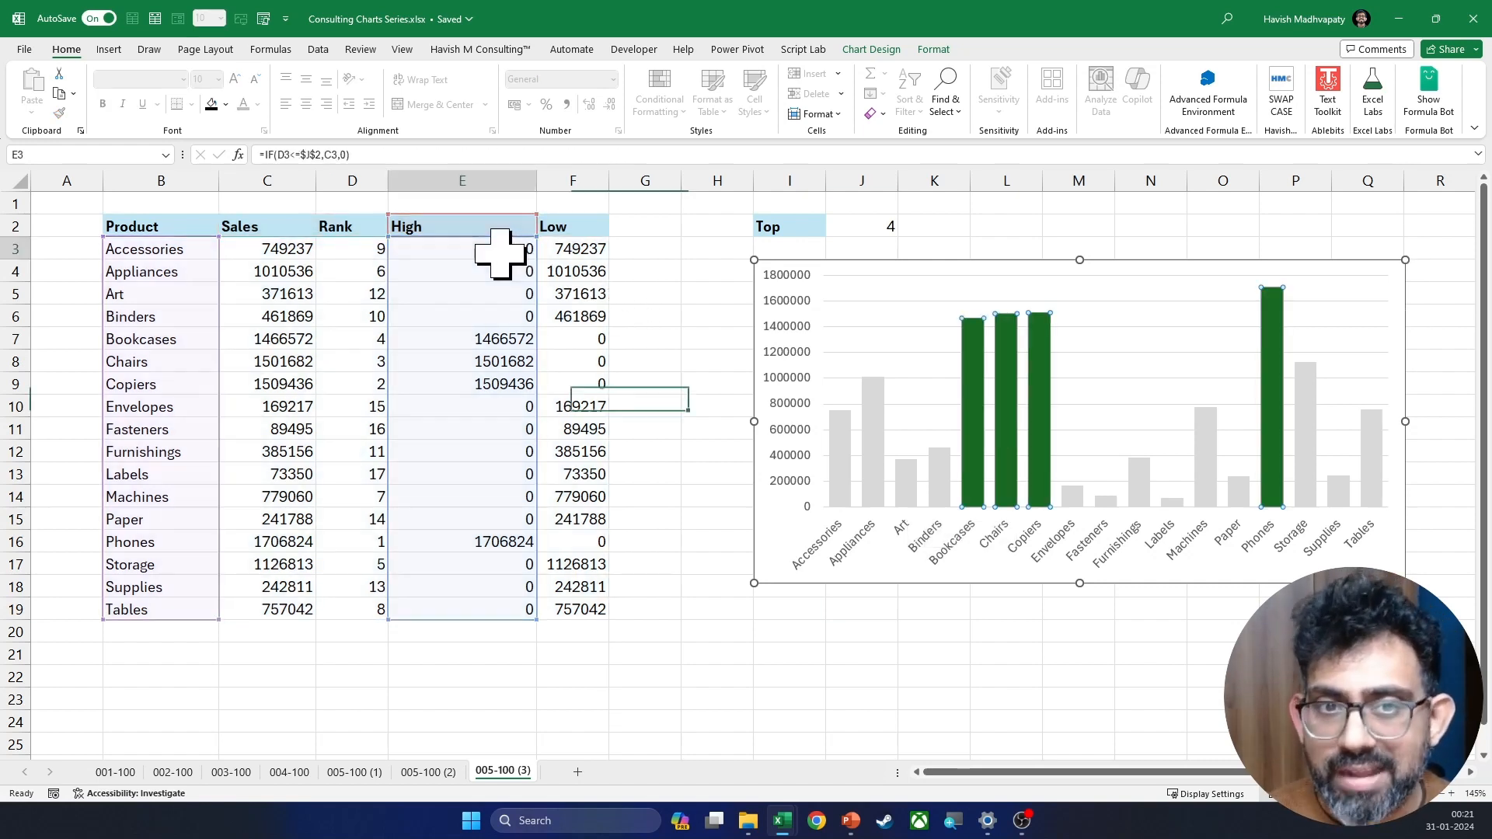
pyautogui.doubleClick(500, 250)
pyautogui.press('BackSpace')
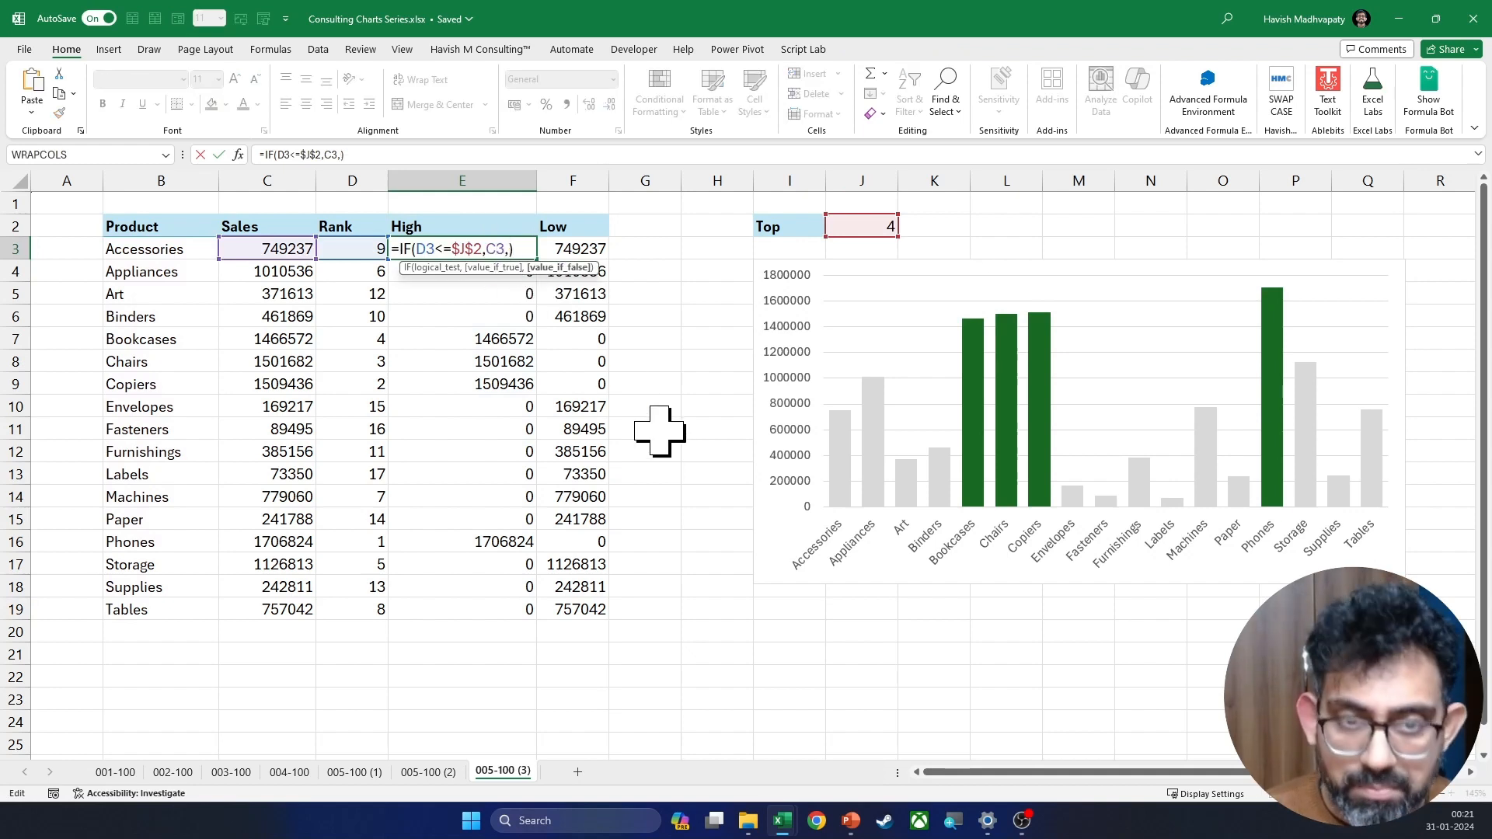
pyautogui.press('Return')
pyautogui.press('Up')
pyautogui.hotkey('ctrl', 'shift', 'Down')
pyautogui.hotkey('ctrl', 'd')
# Step: Change the Low formula in F3 to =IF(D3>$J$2,C3,"") and fill it down through F19
pyautogui.press('Right')
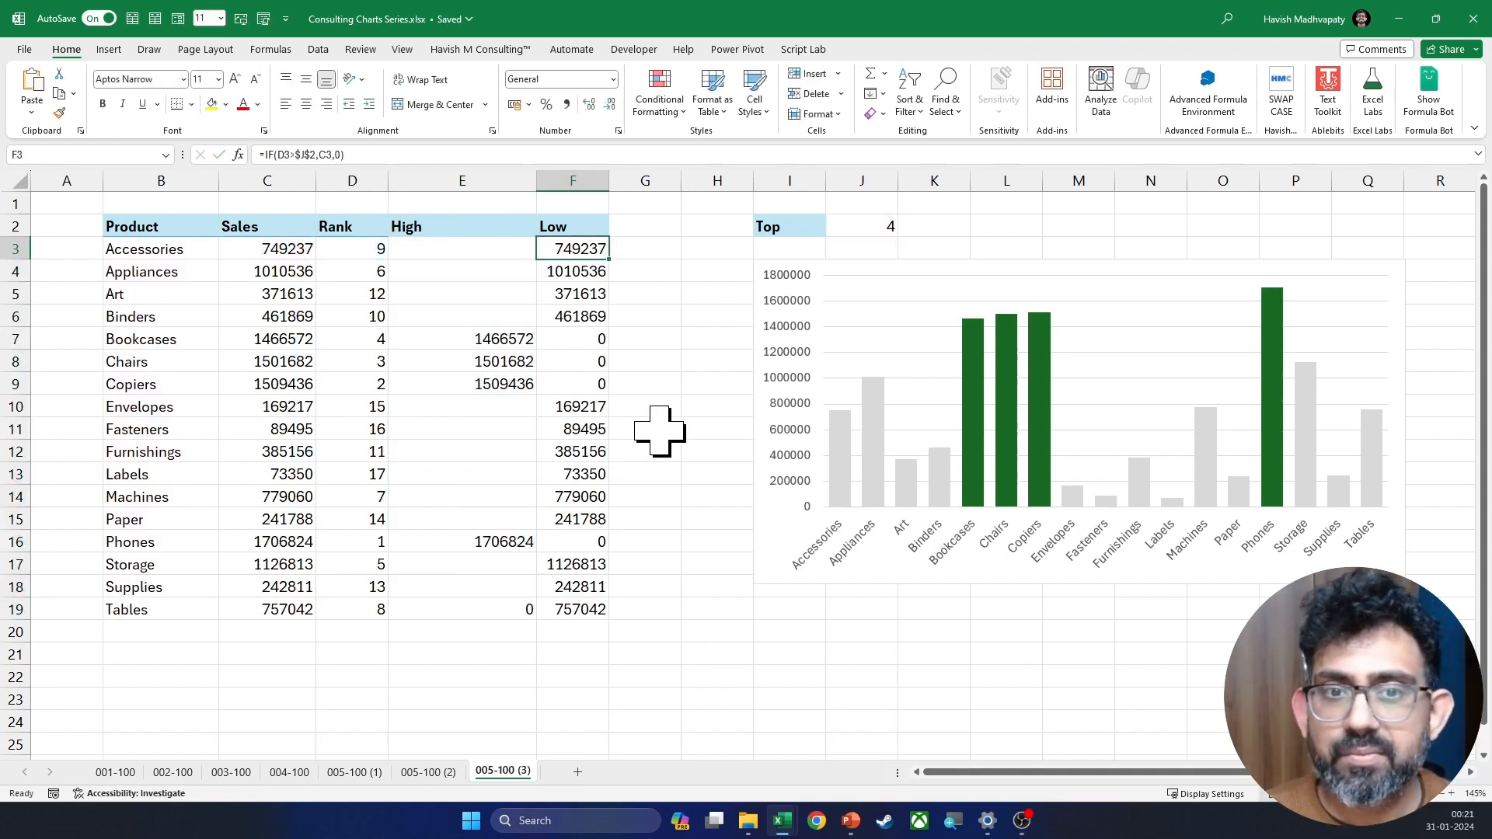
pyautogui.press('F2')
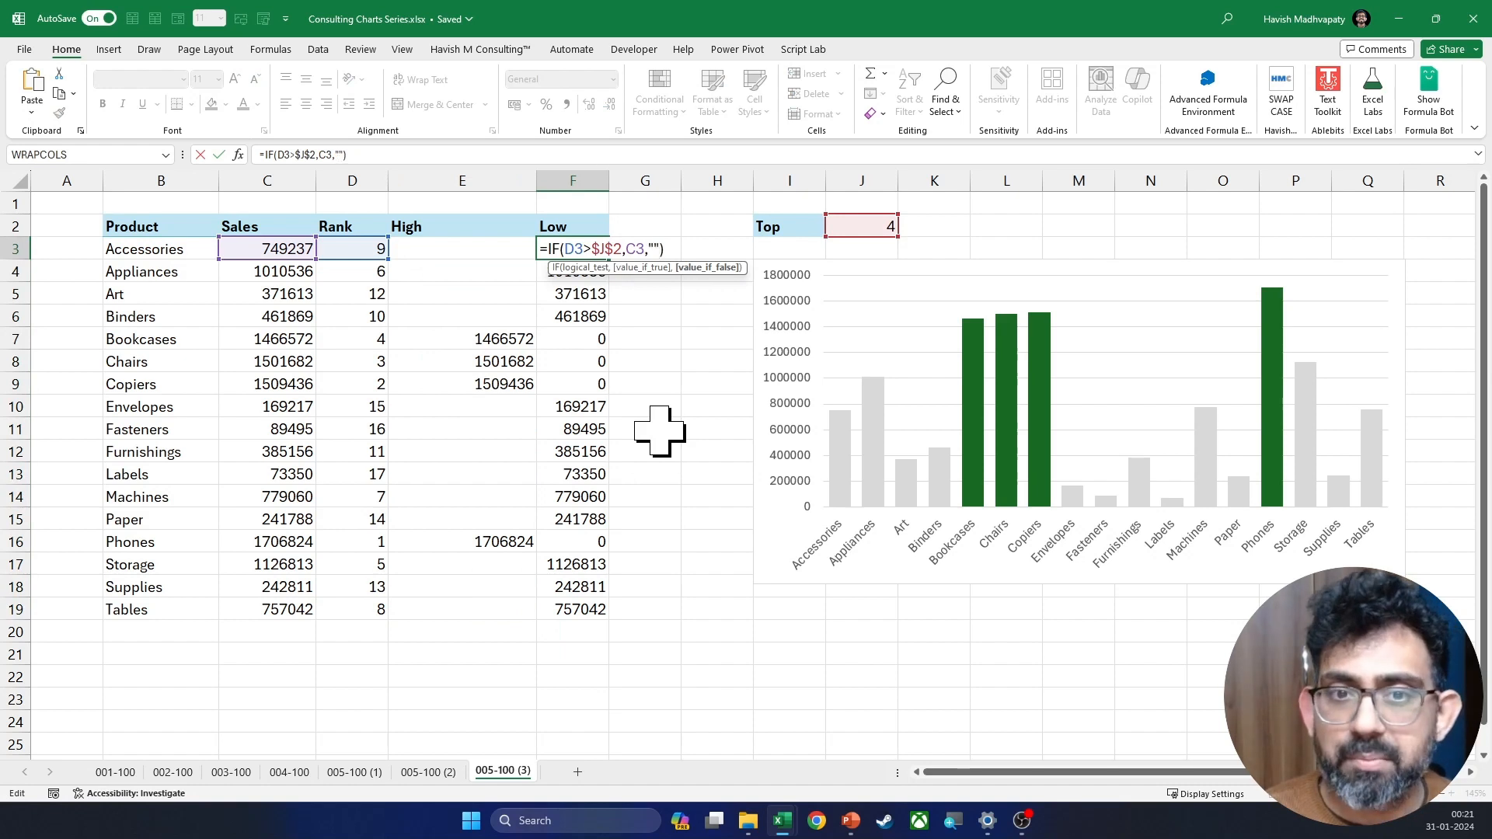
pyautogui.press('Return')
pyautogui.press('Up')
pyautogui.hotkey('ctrl', 'shift', 'Down')
pyautogui.hotkey('ctrl', 'd')
pyautogui.press('Down')
pyautogui.press('Up')
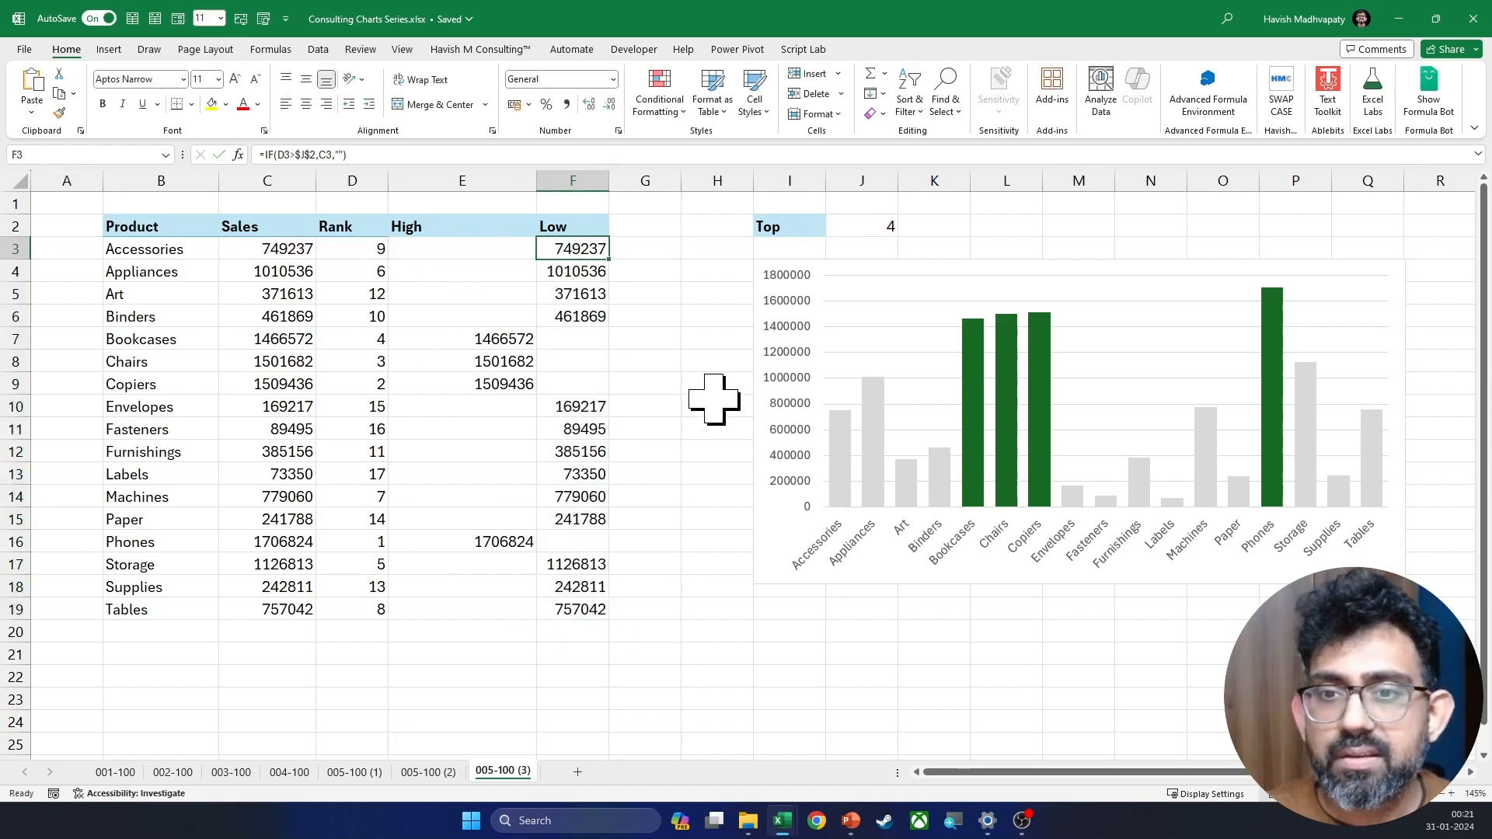
# Step: Add data labels to the green High series in the chart and select those labels
pyautogui.click(978, 367)
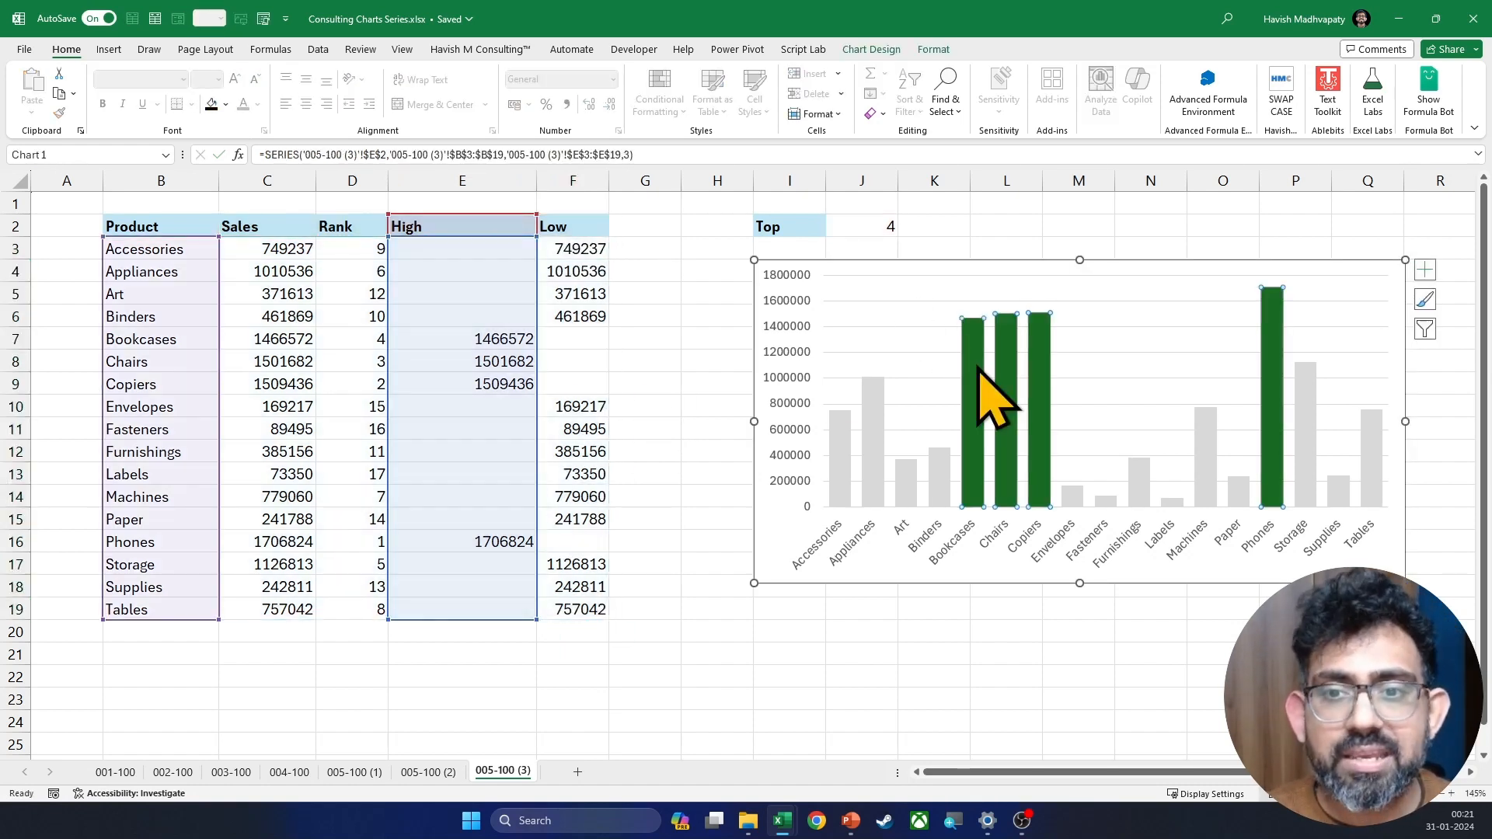
pyautogui.click(1427, 272)
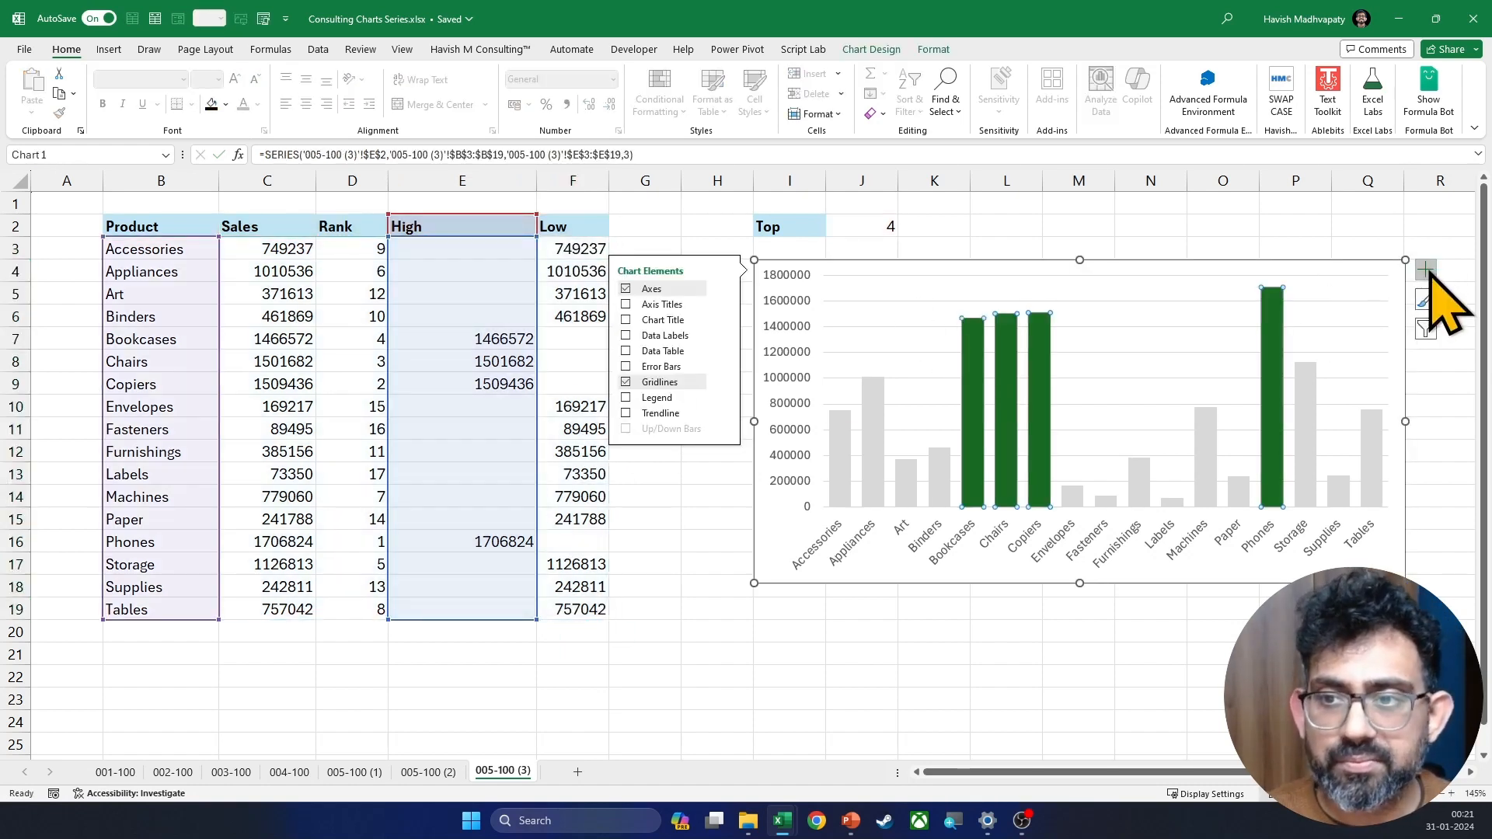
pyautogui.click(627, 335)
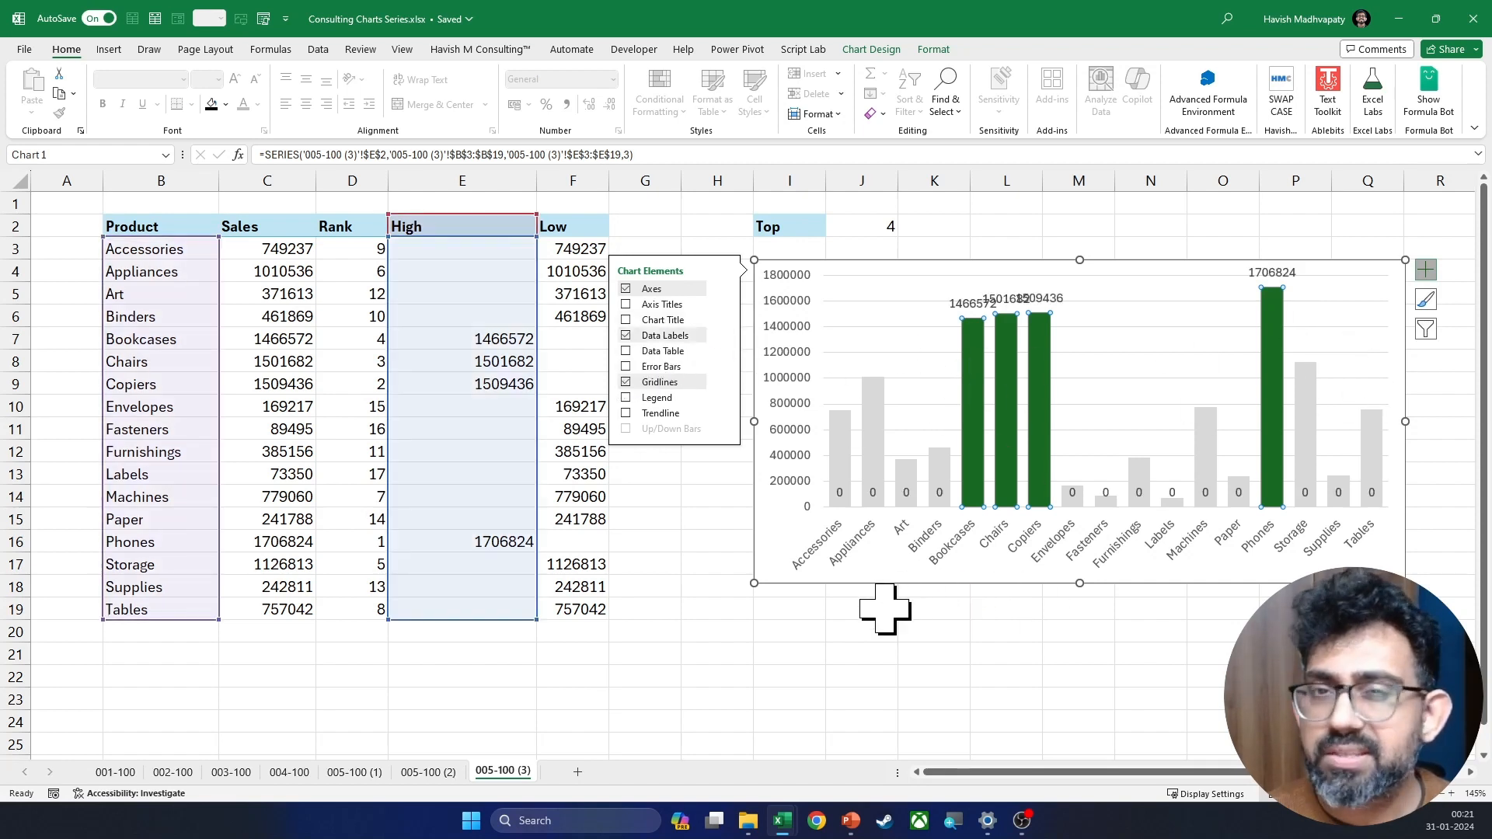
pyautogui.click(904, 494)
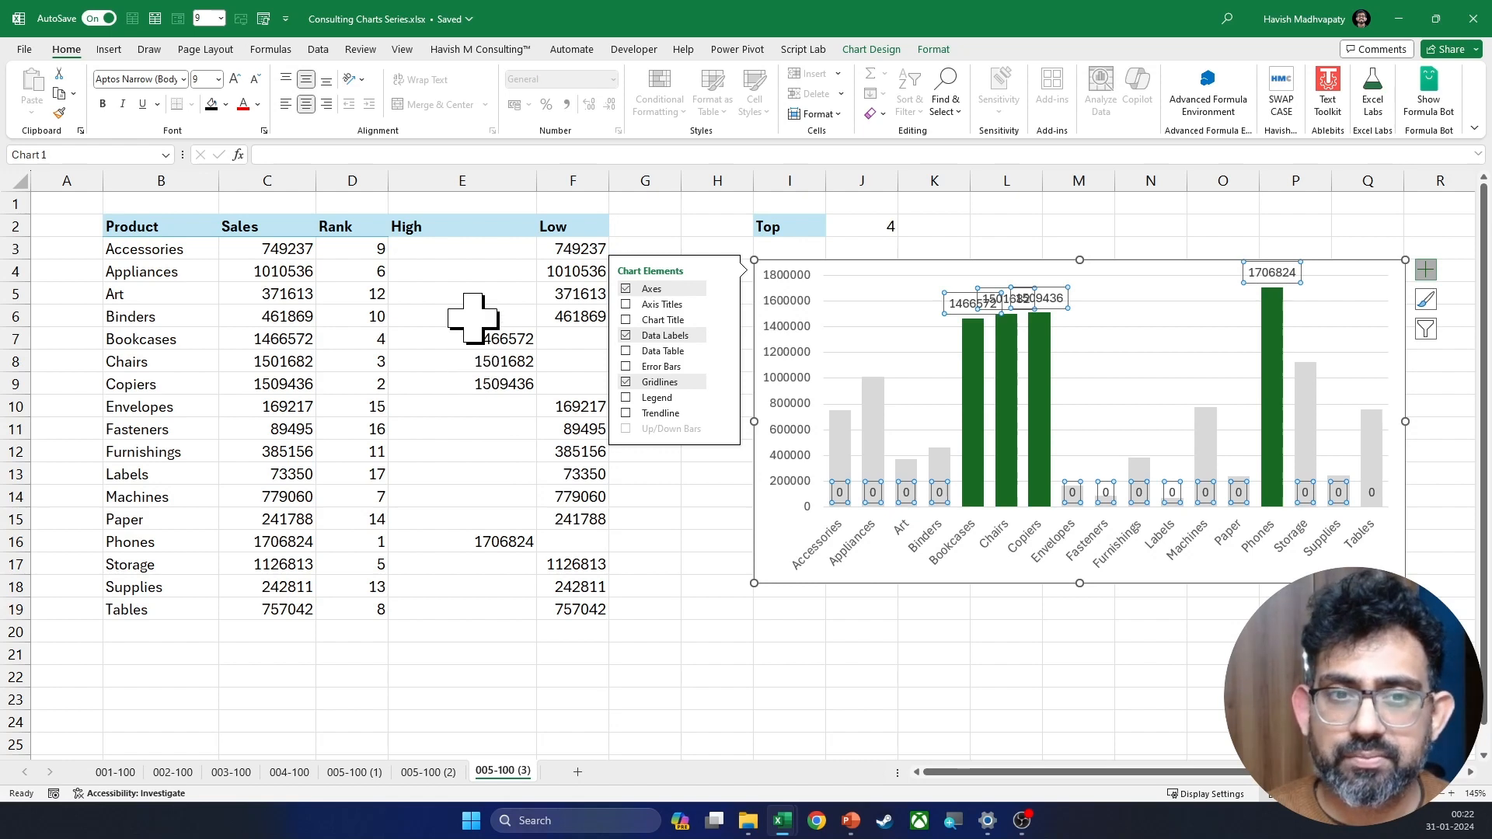
# Step: Apply the custom number format General;General;; to the High and Low values in E3:F19
pyautogui.moveTo(466, 242); pyautogui.dragTo(565, 614)
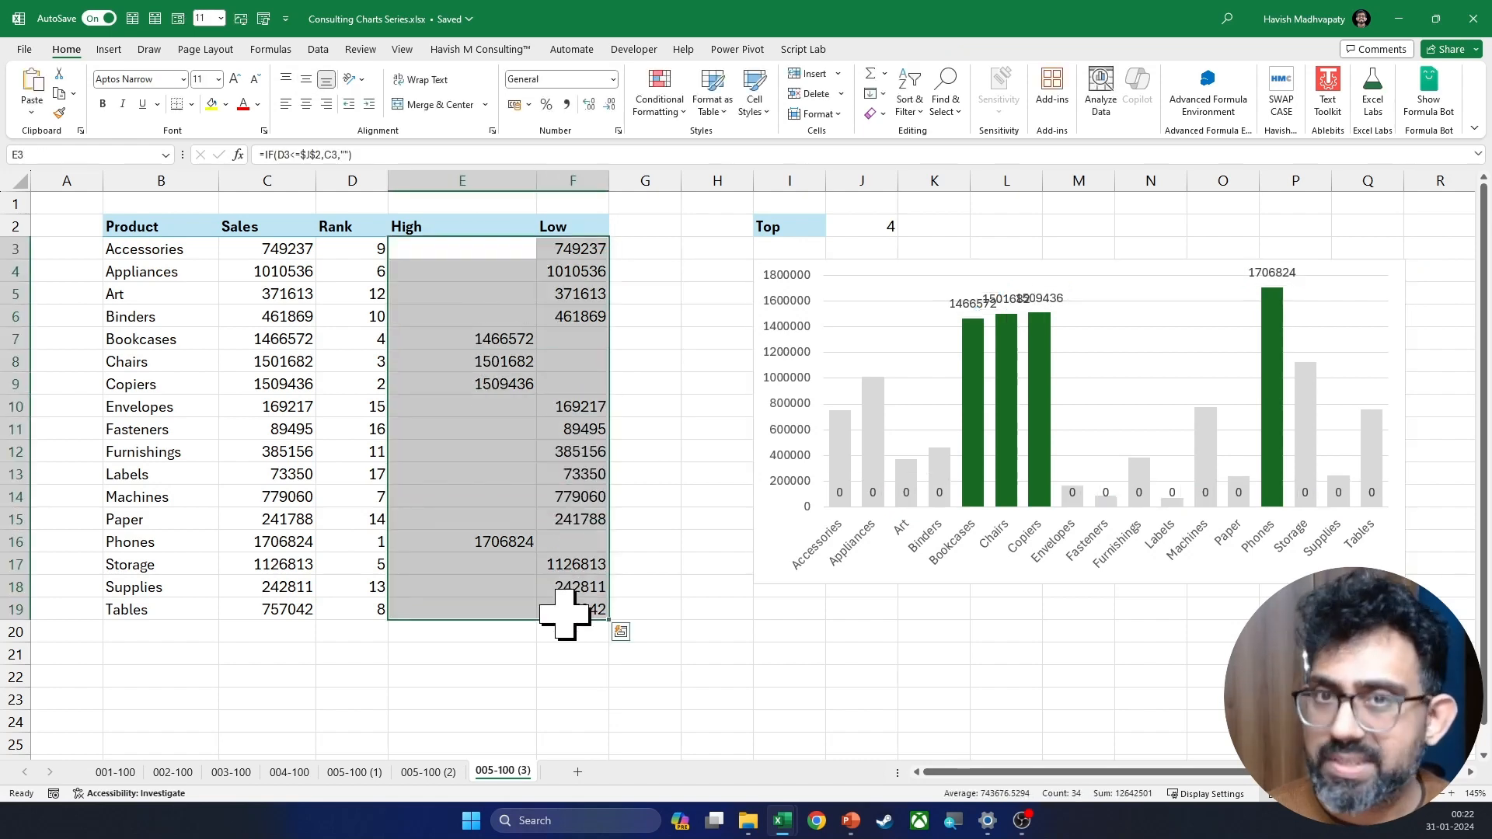
pyautogui.hotkey('ctrl', 'q')
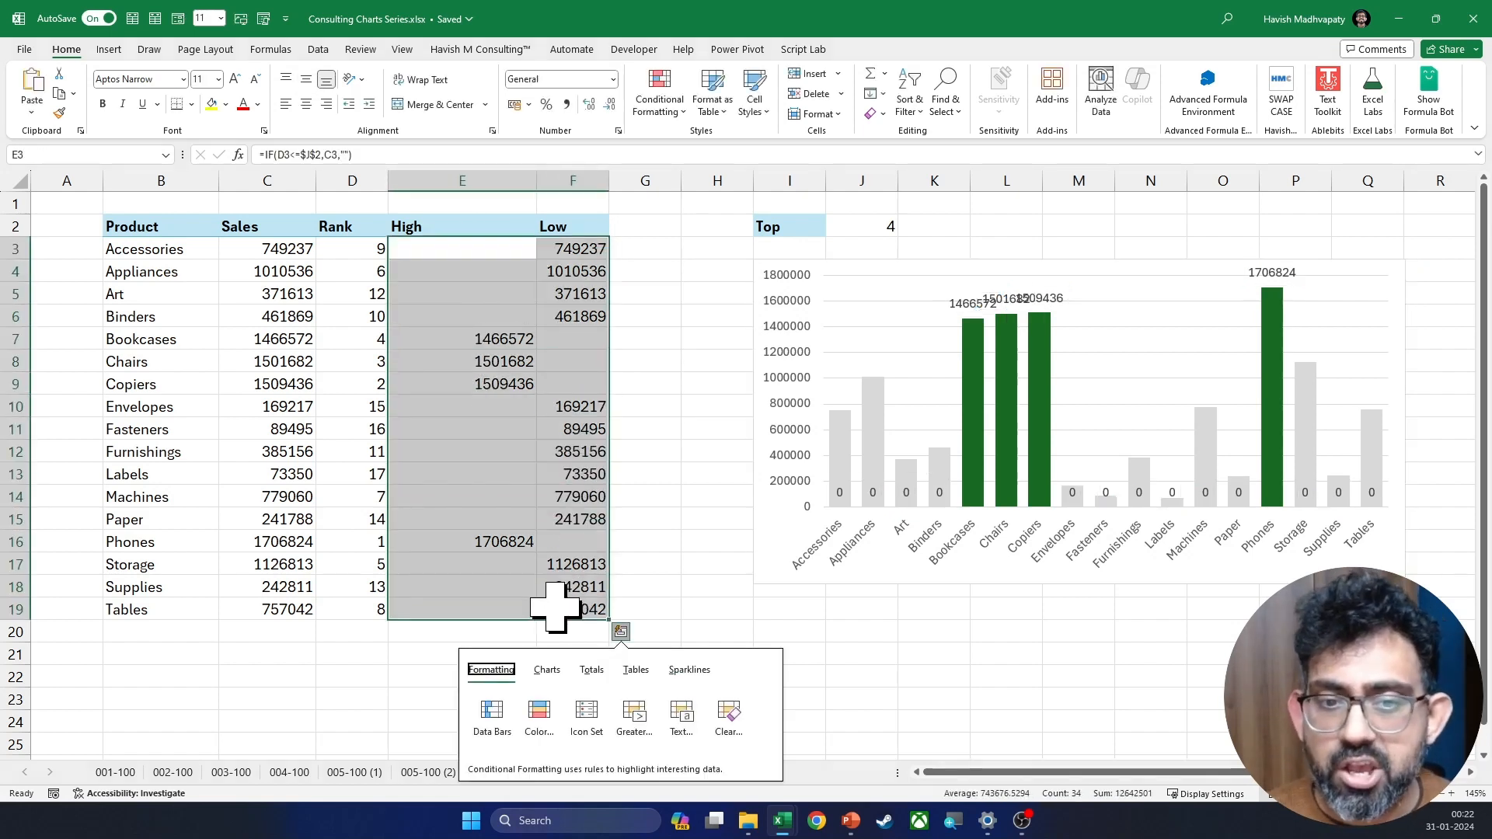
pyautogui.rightClick(584, 572)
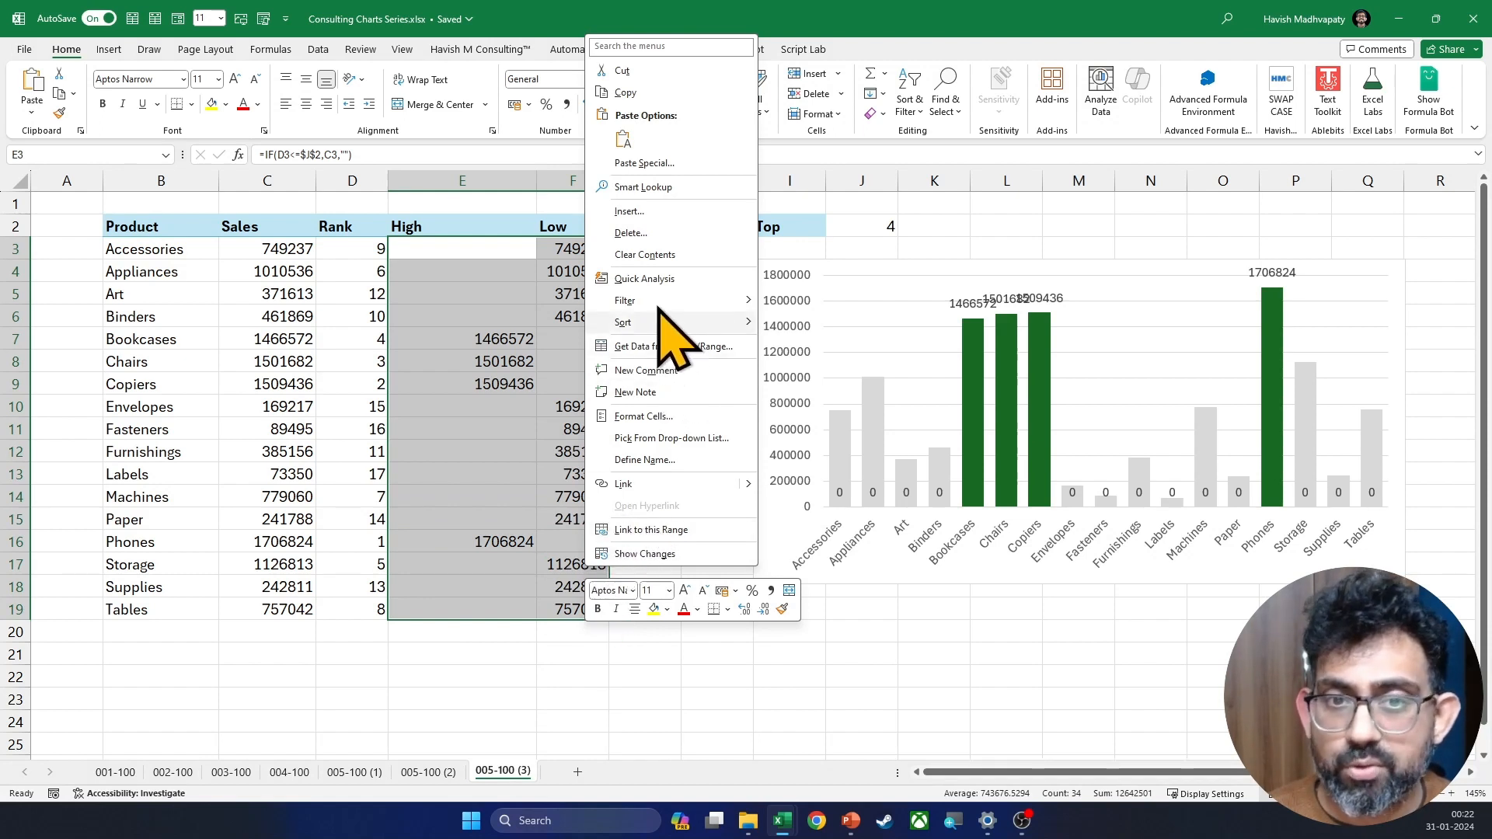
pyautogui.click(670, 420)
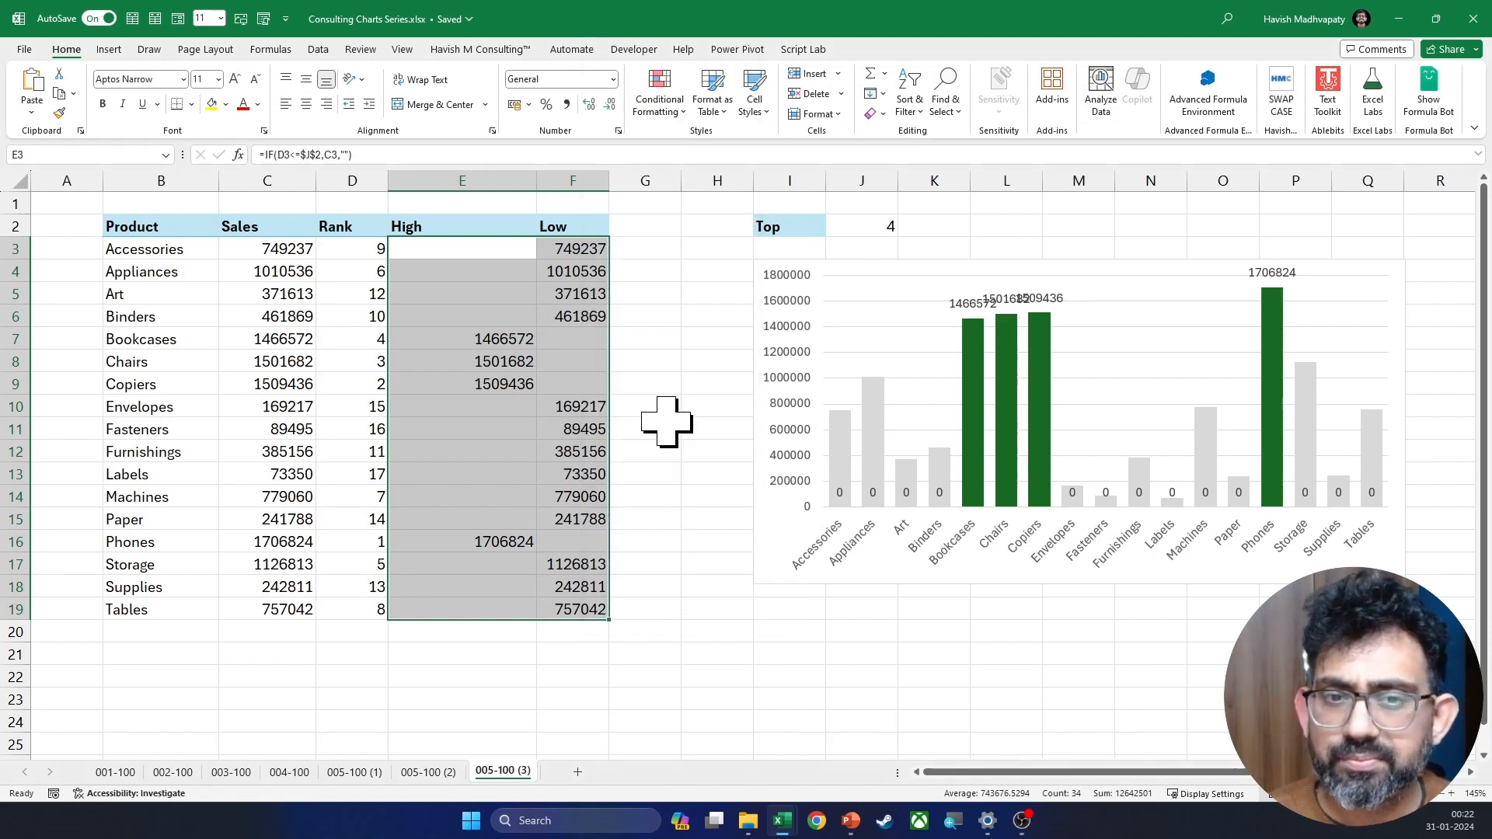
pyautogui.click(513, 405)
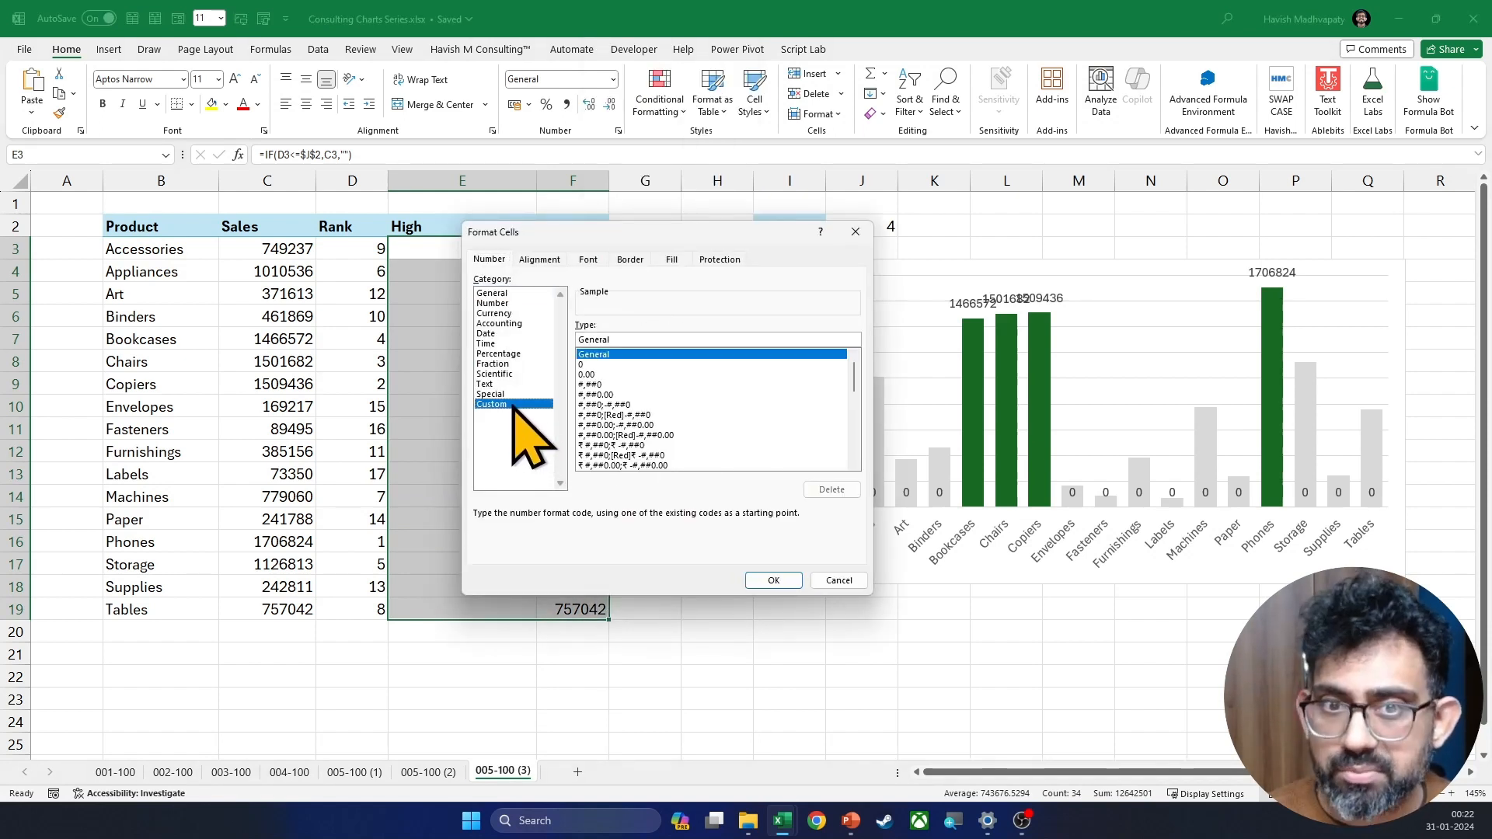
pyautogui.click(643, 342)
pyautogui.write(';General;;')
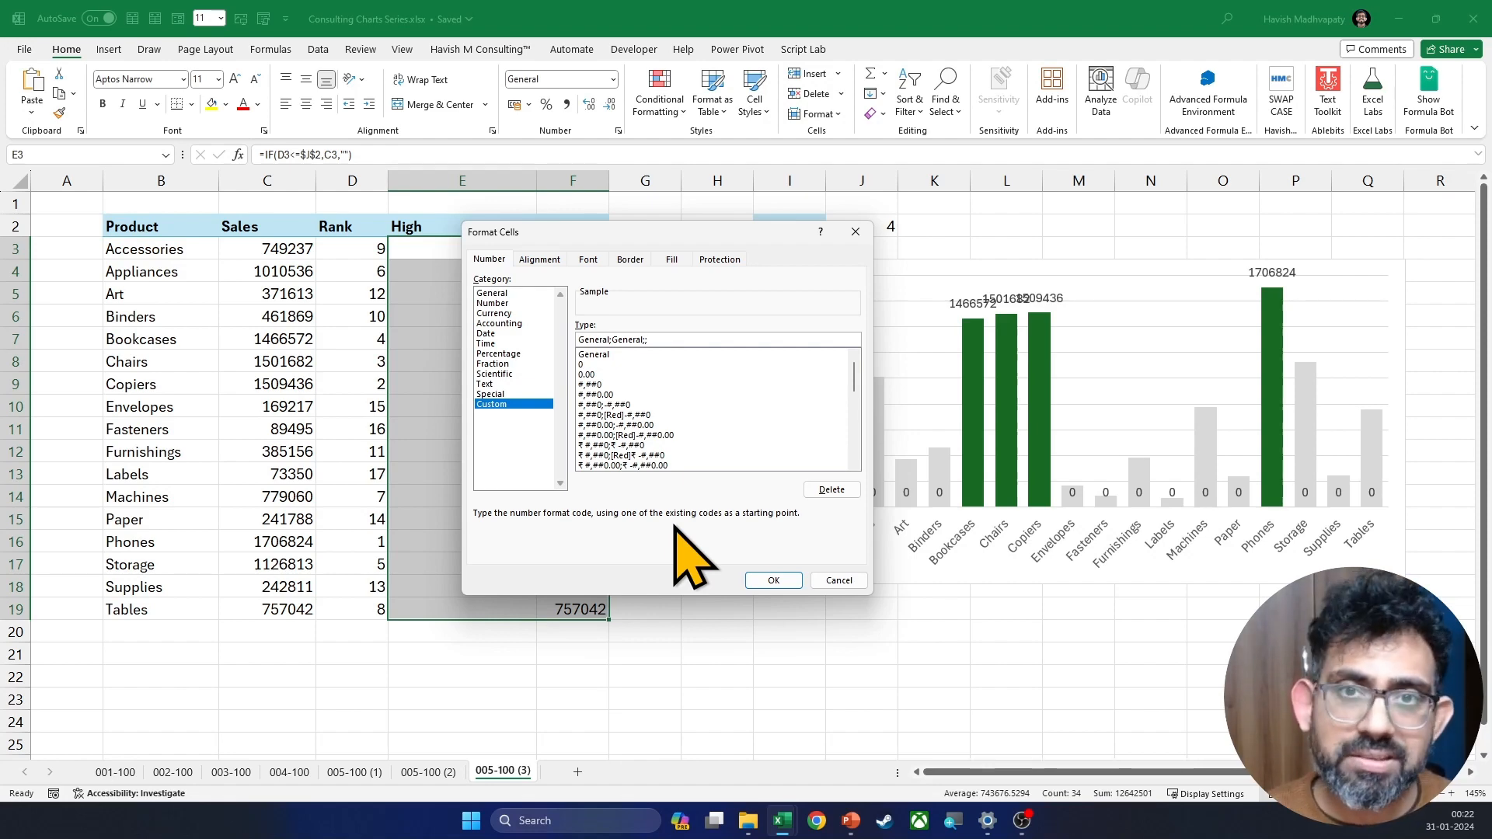
pyautogui.click(770, 583)
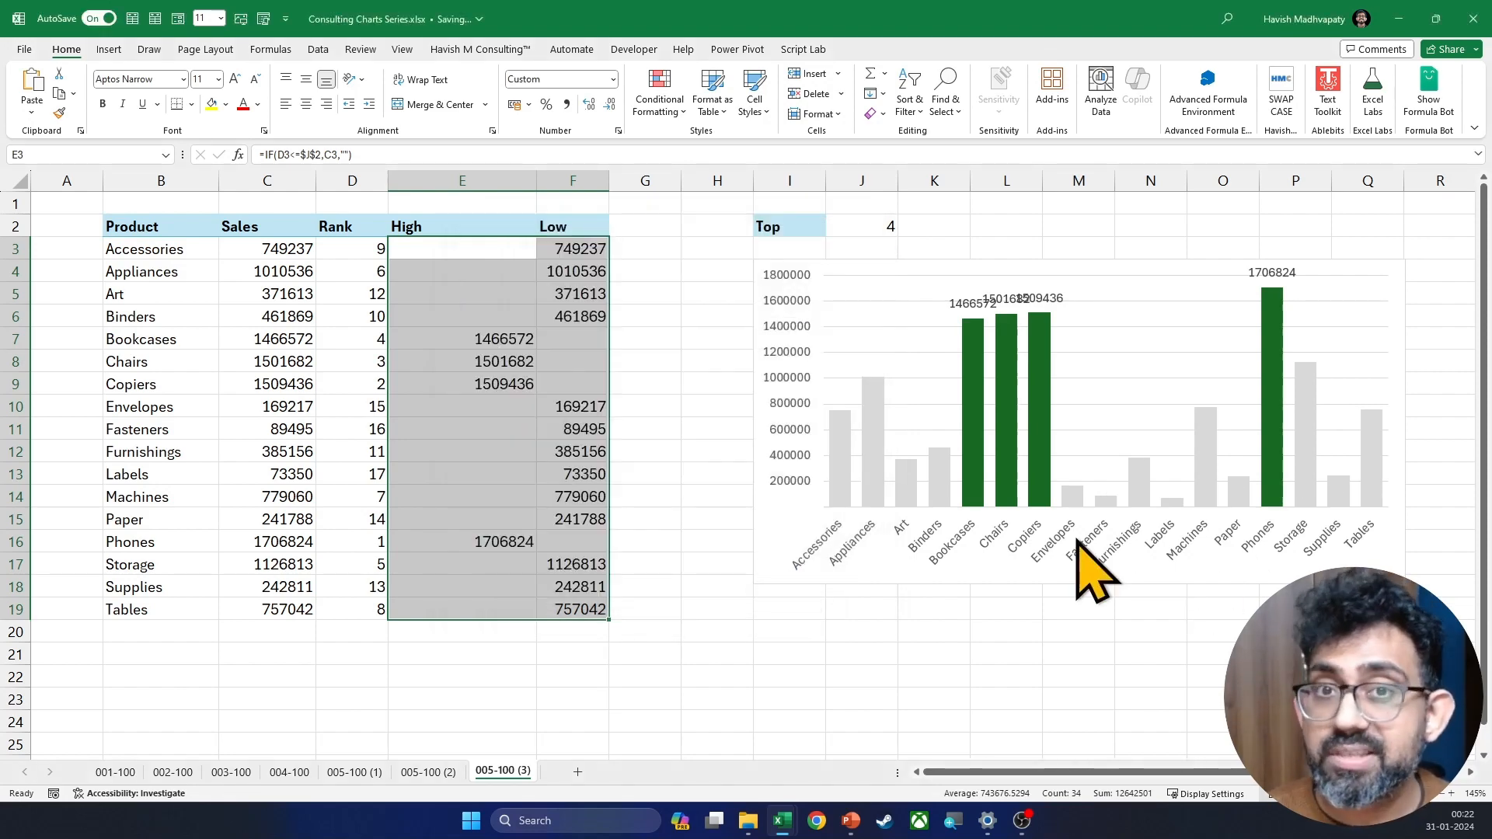
# Step: Rotate the text of the green High series data labels by 270° and close the label formatting options
pyautogui.doubleClick(965, 303)
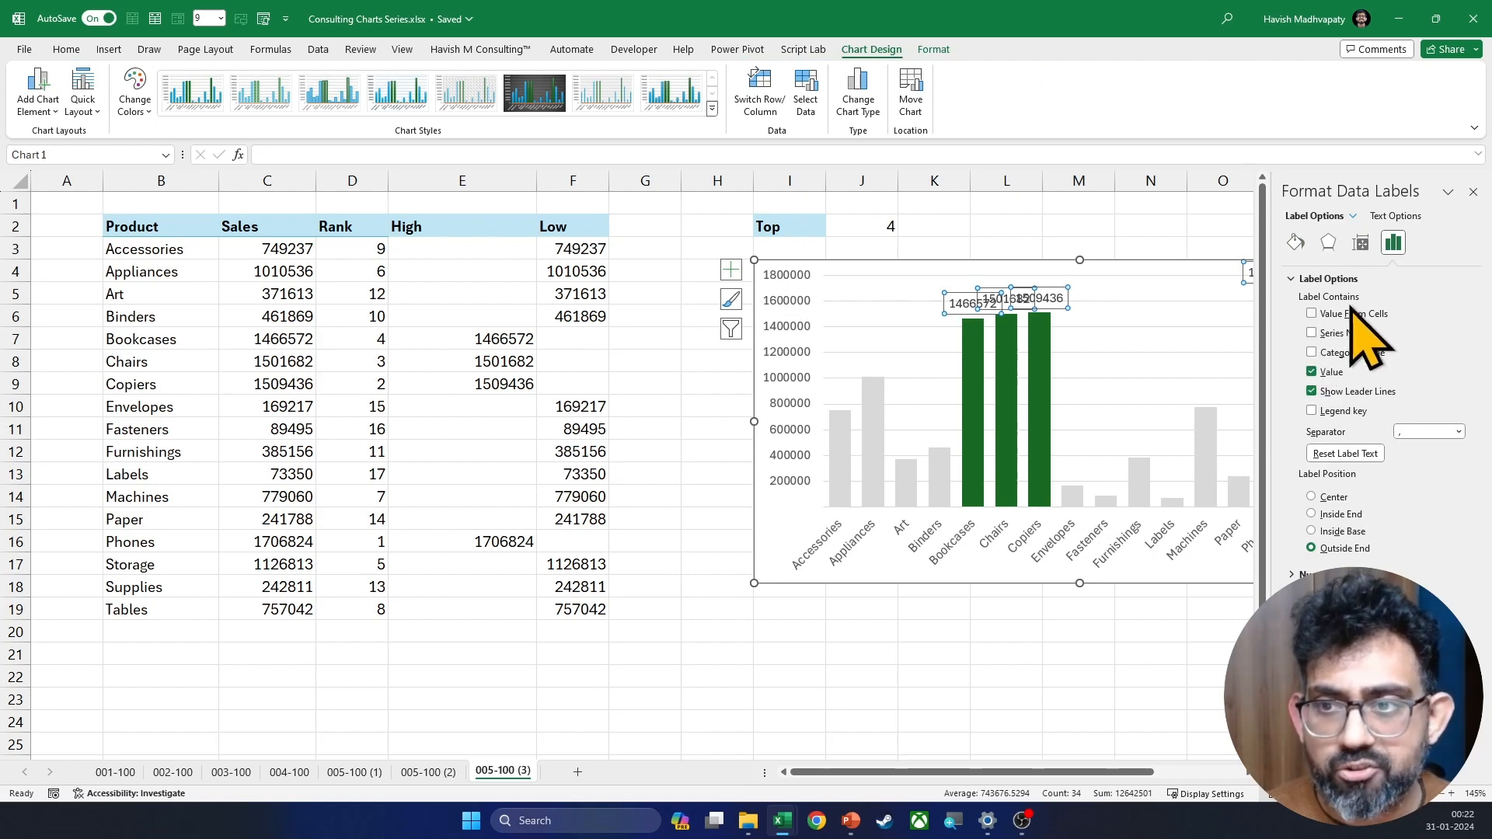
pyautogui.click(1361, 243)
pyautogui.click(1312, 278)
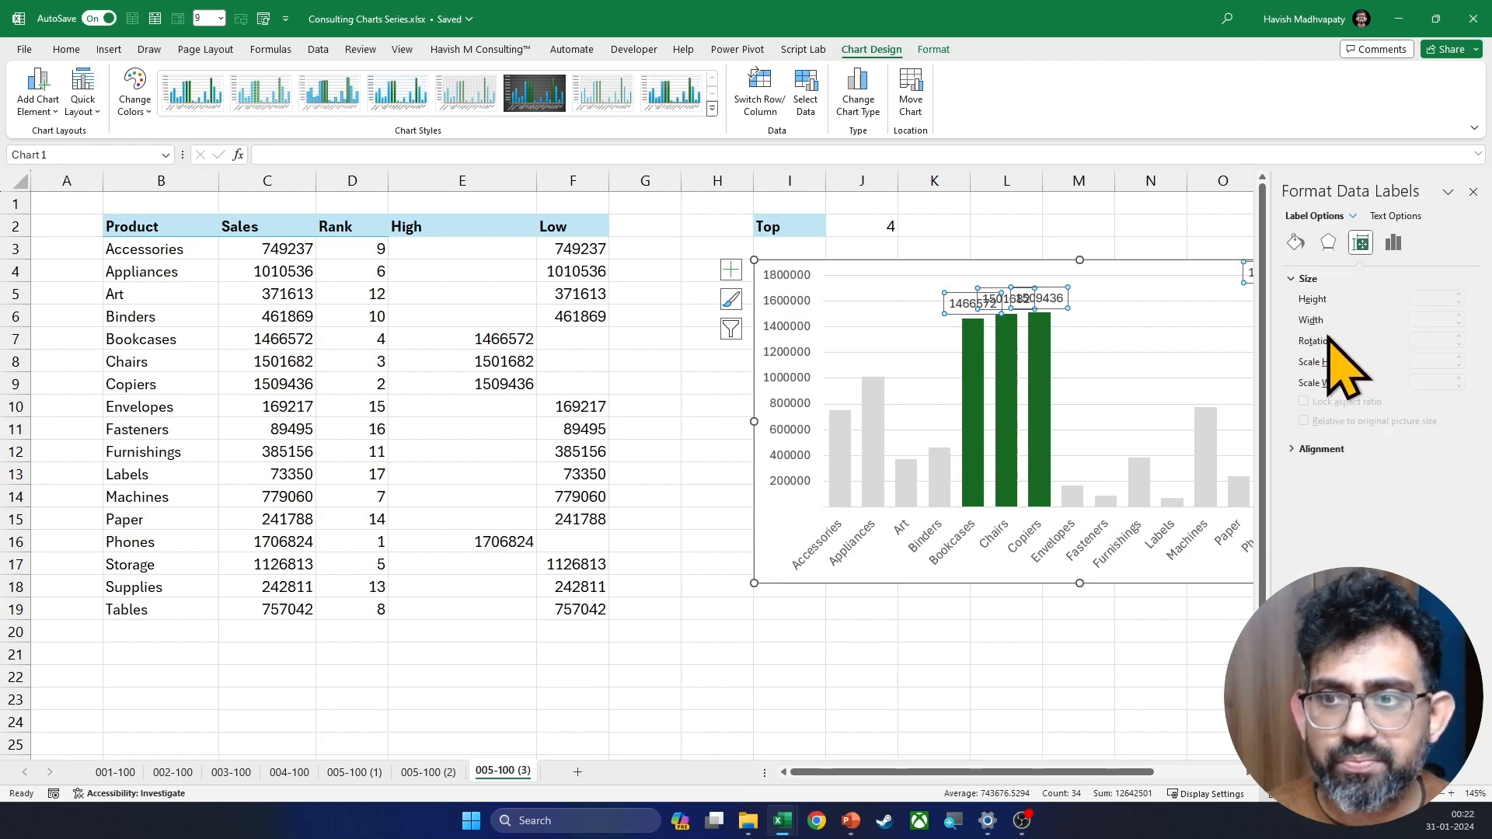
pyautogui.click(1321, 448)
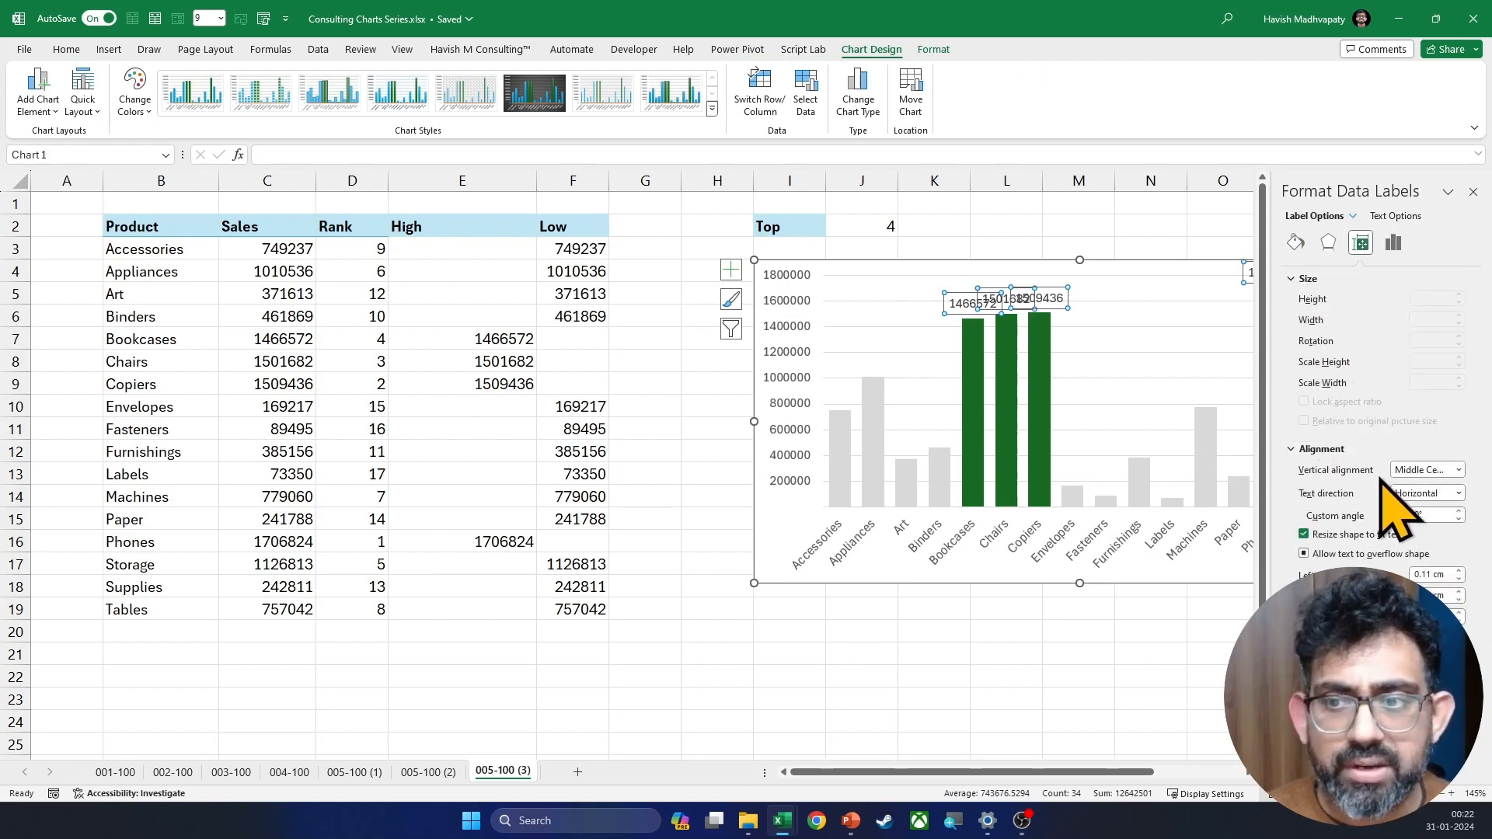
pyautogui.click(1446, 494)
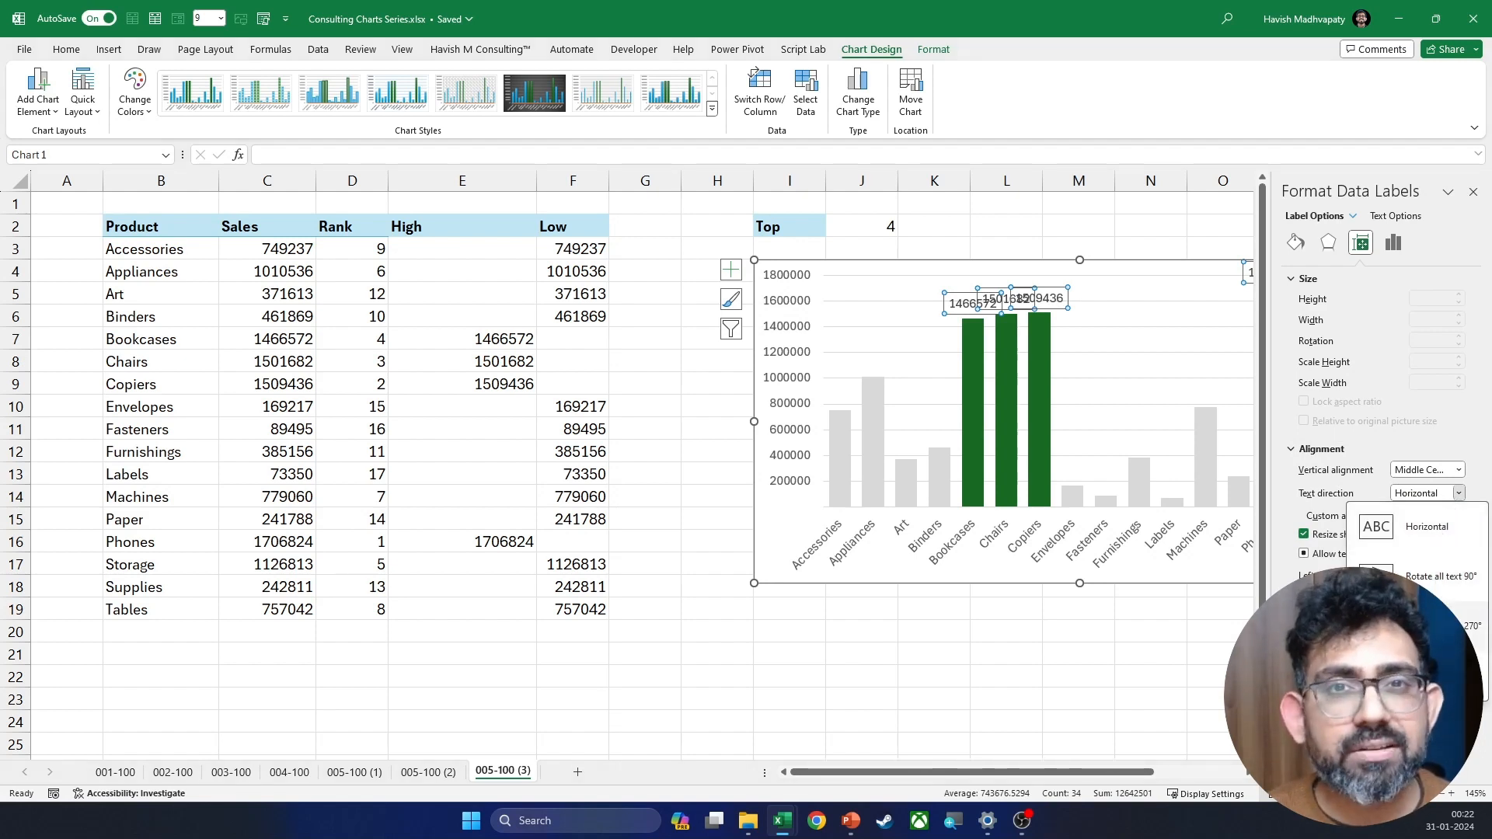
pyautogui.click(1438, 626)
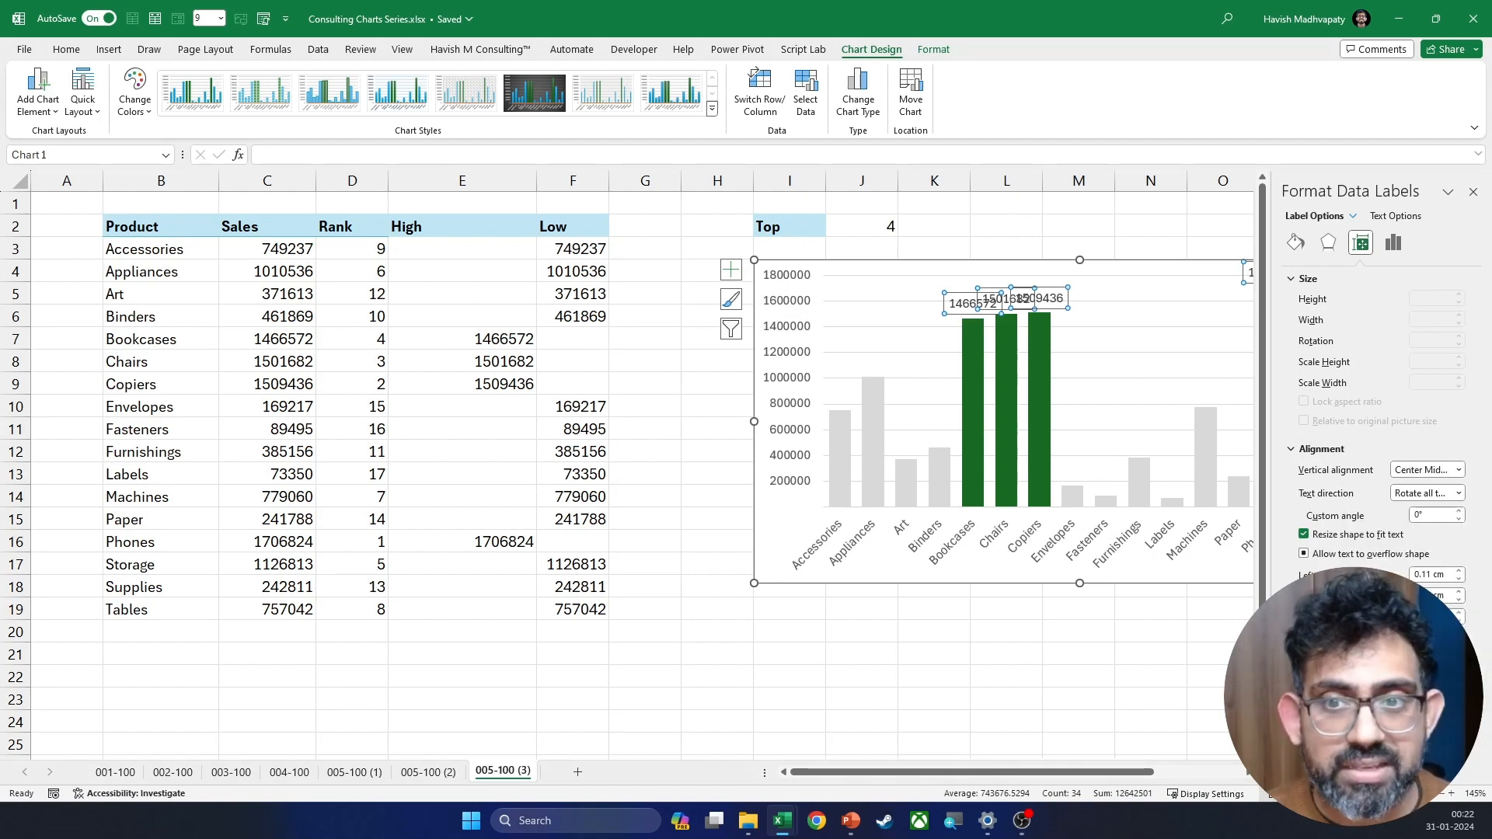
pyautogui.click(1029, 597)
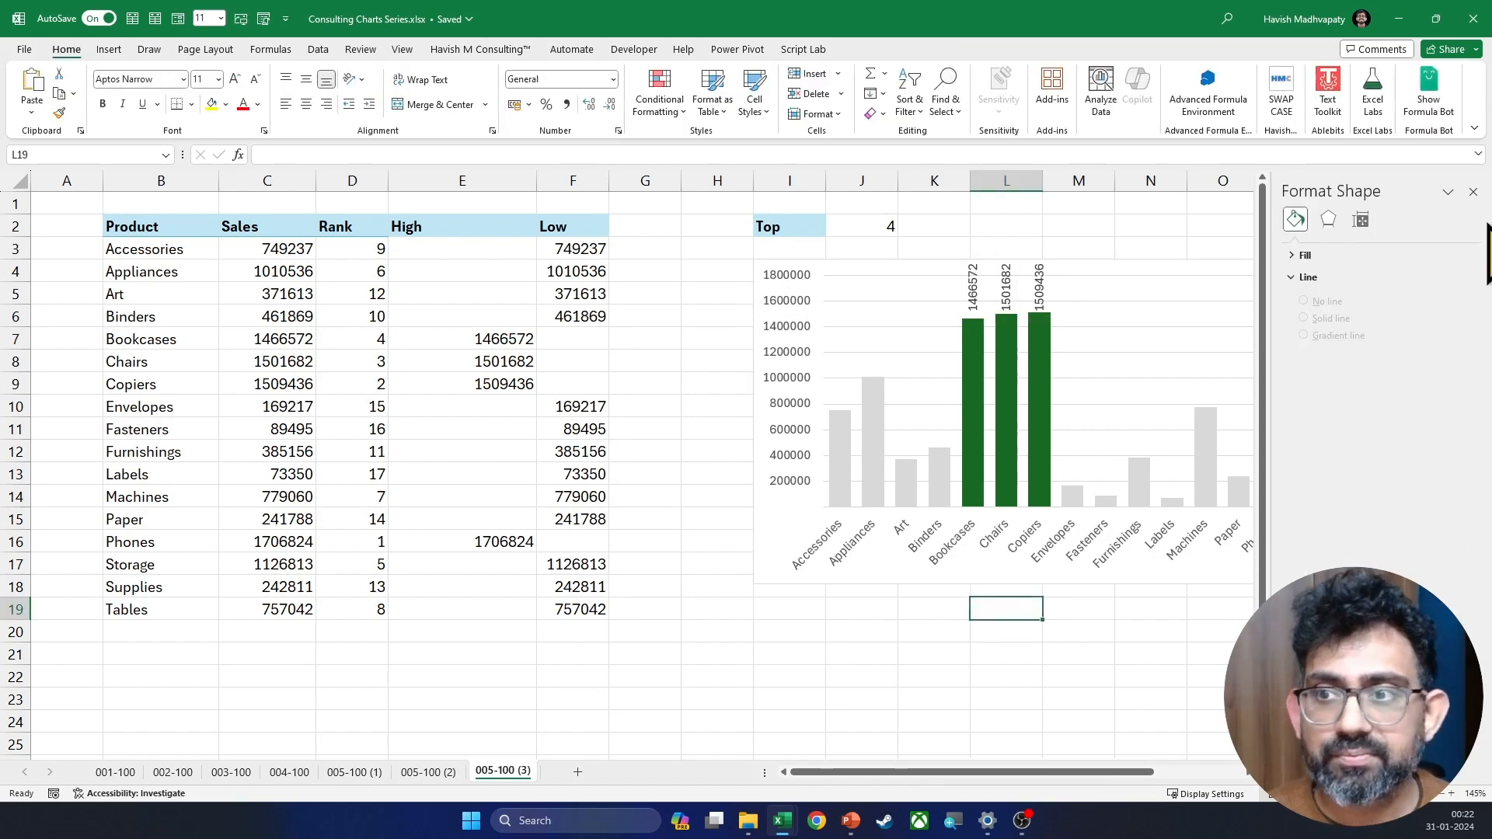
pyautogui.click(1473, 194)
# Step: Make the High series data labels bold and give them a white shape fill
pyautogui.click(1042, 286)
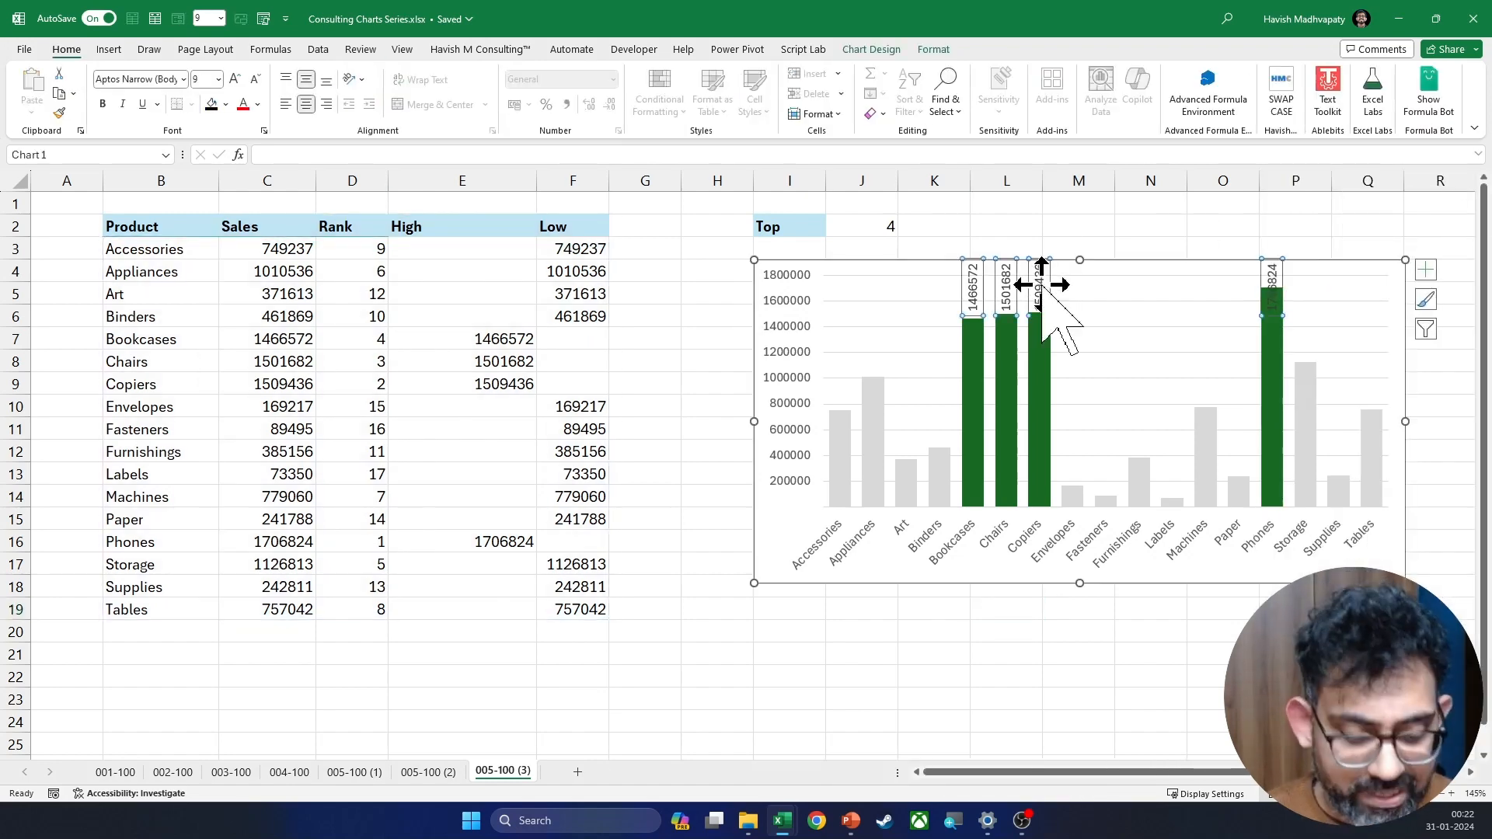
pyautogui.hotkey('ctrl', 'b')
pyautogui.click(935, 51)
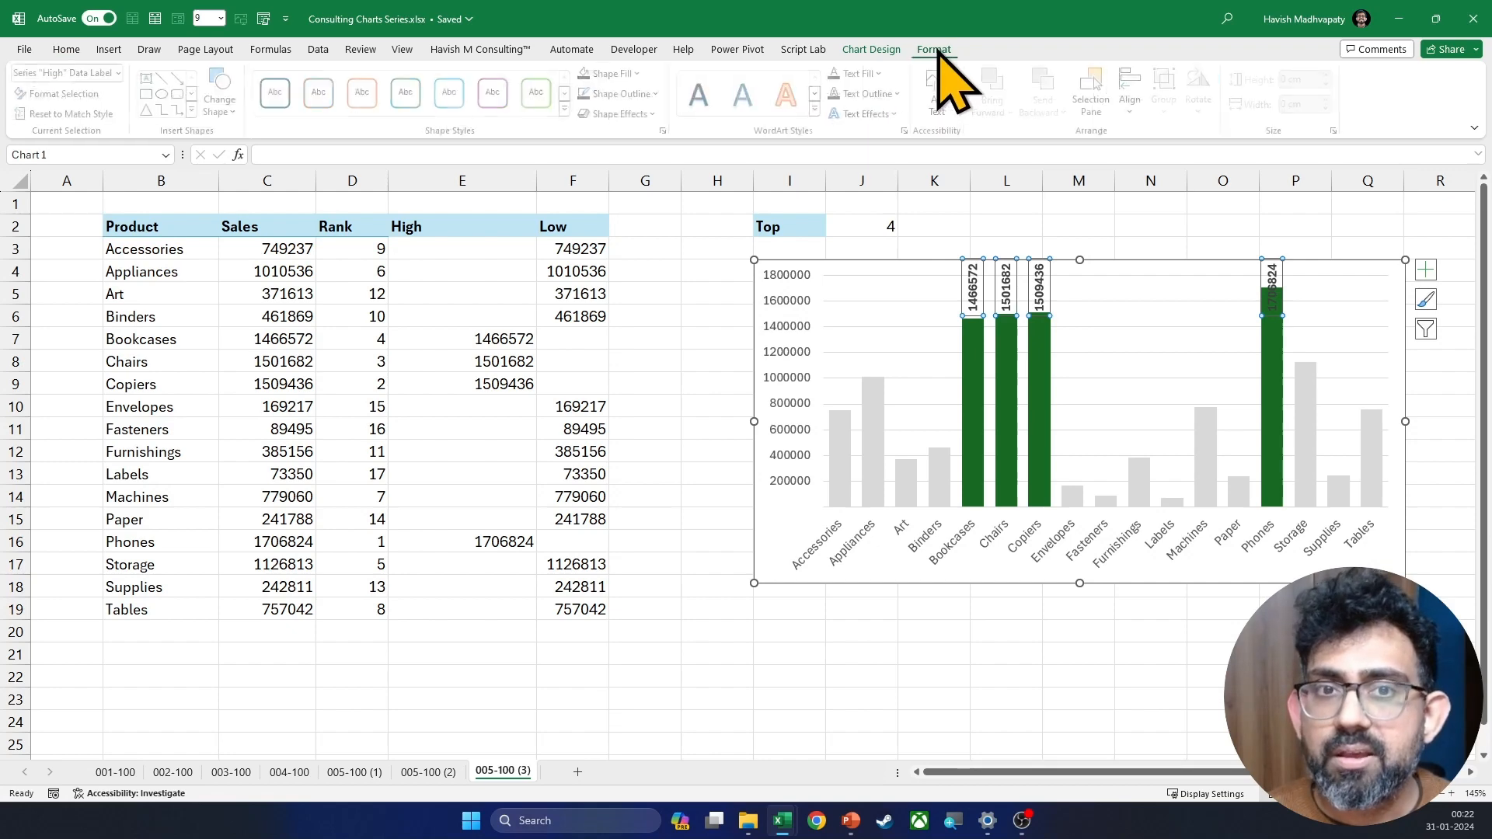
pyautogui.click(631, 94)
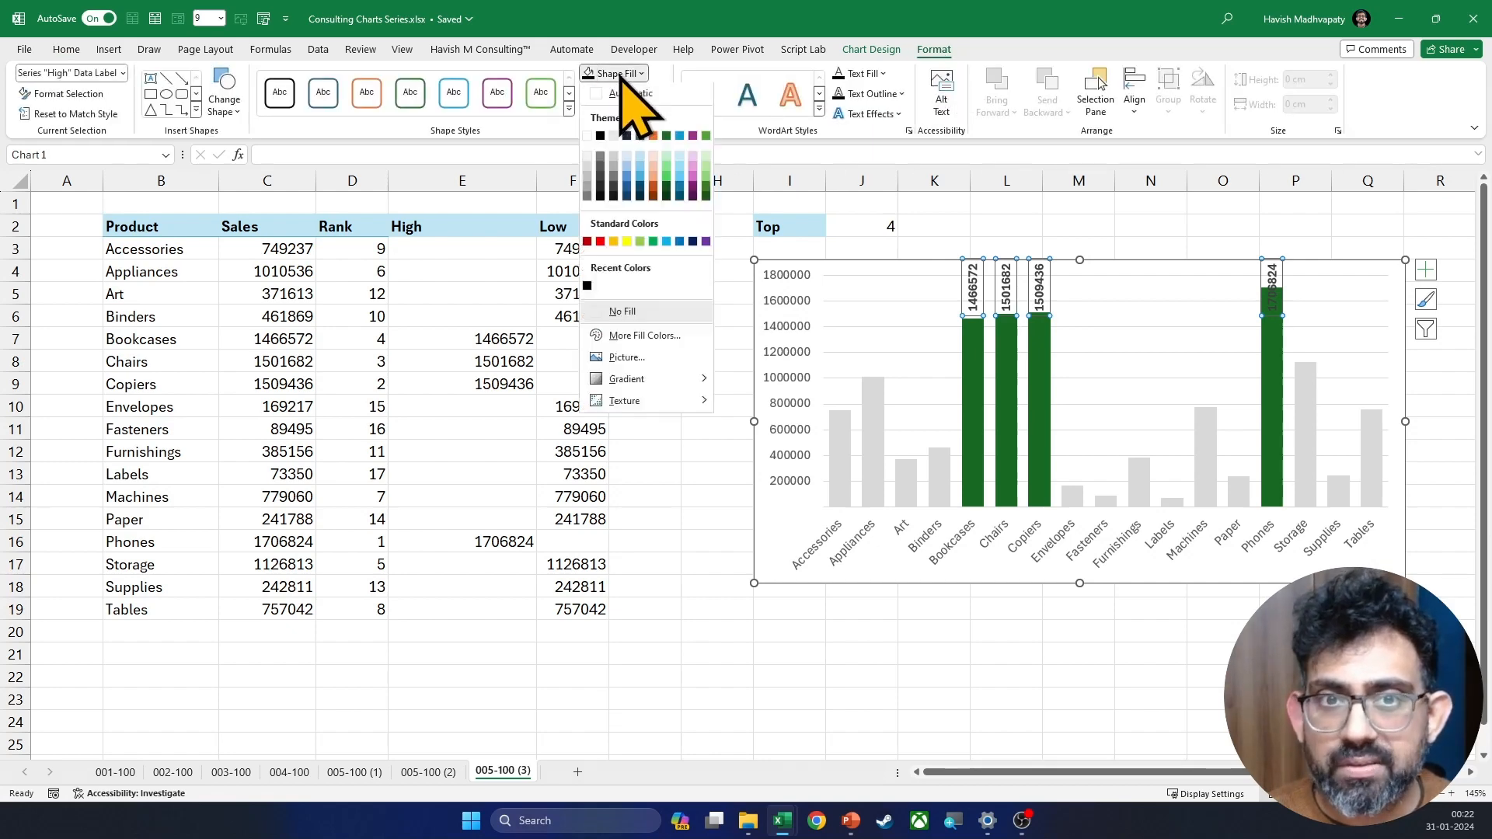
pyautogui.click(590, 156)
pyautogui.click(857, 633)
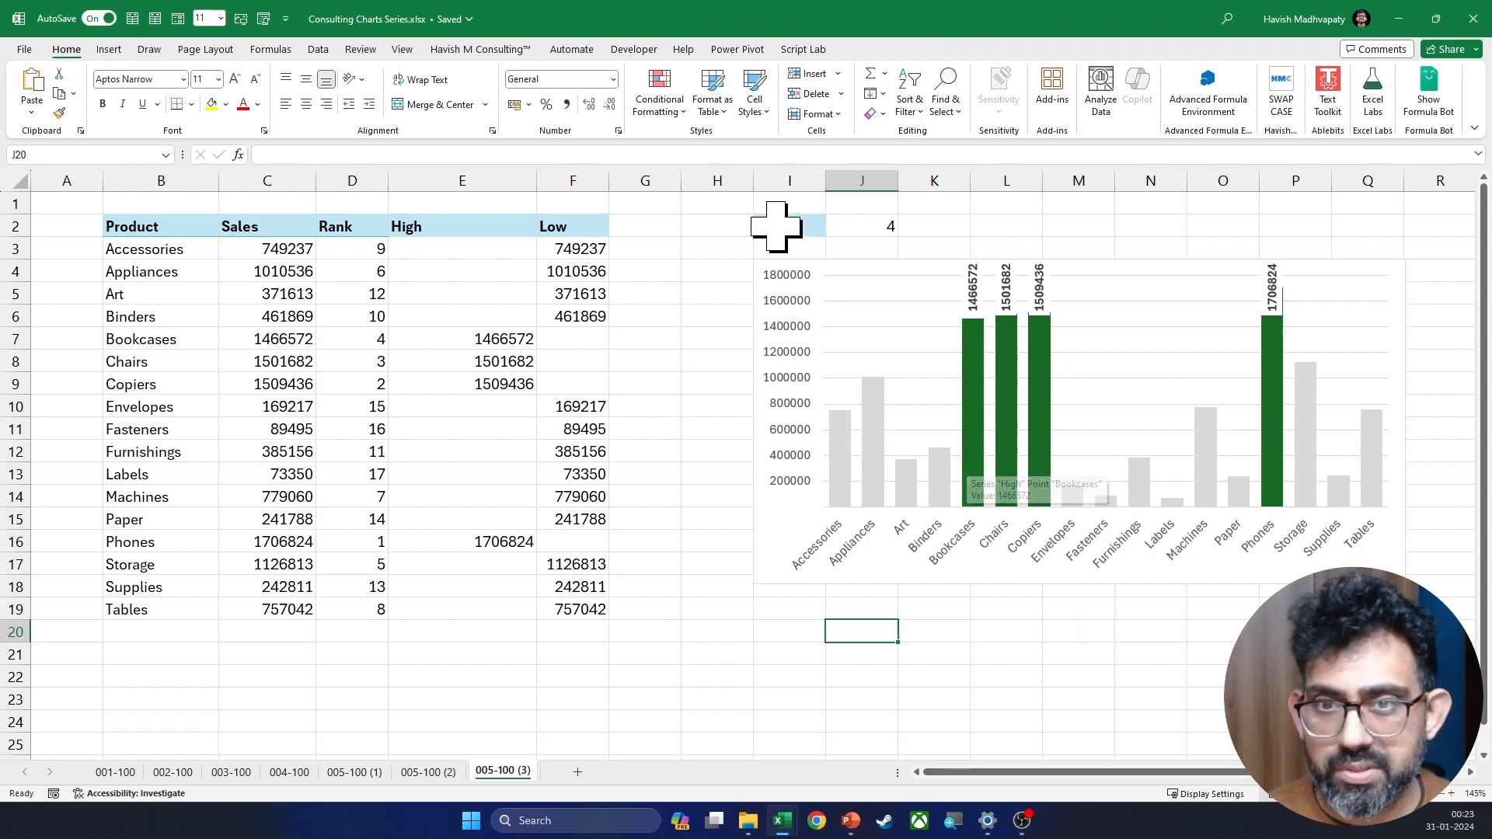
# Step: Set the chart's vertical axis maximum to 2400000 and close the axis formatting options
pyautogui.doubleClick(797, 282)
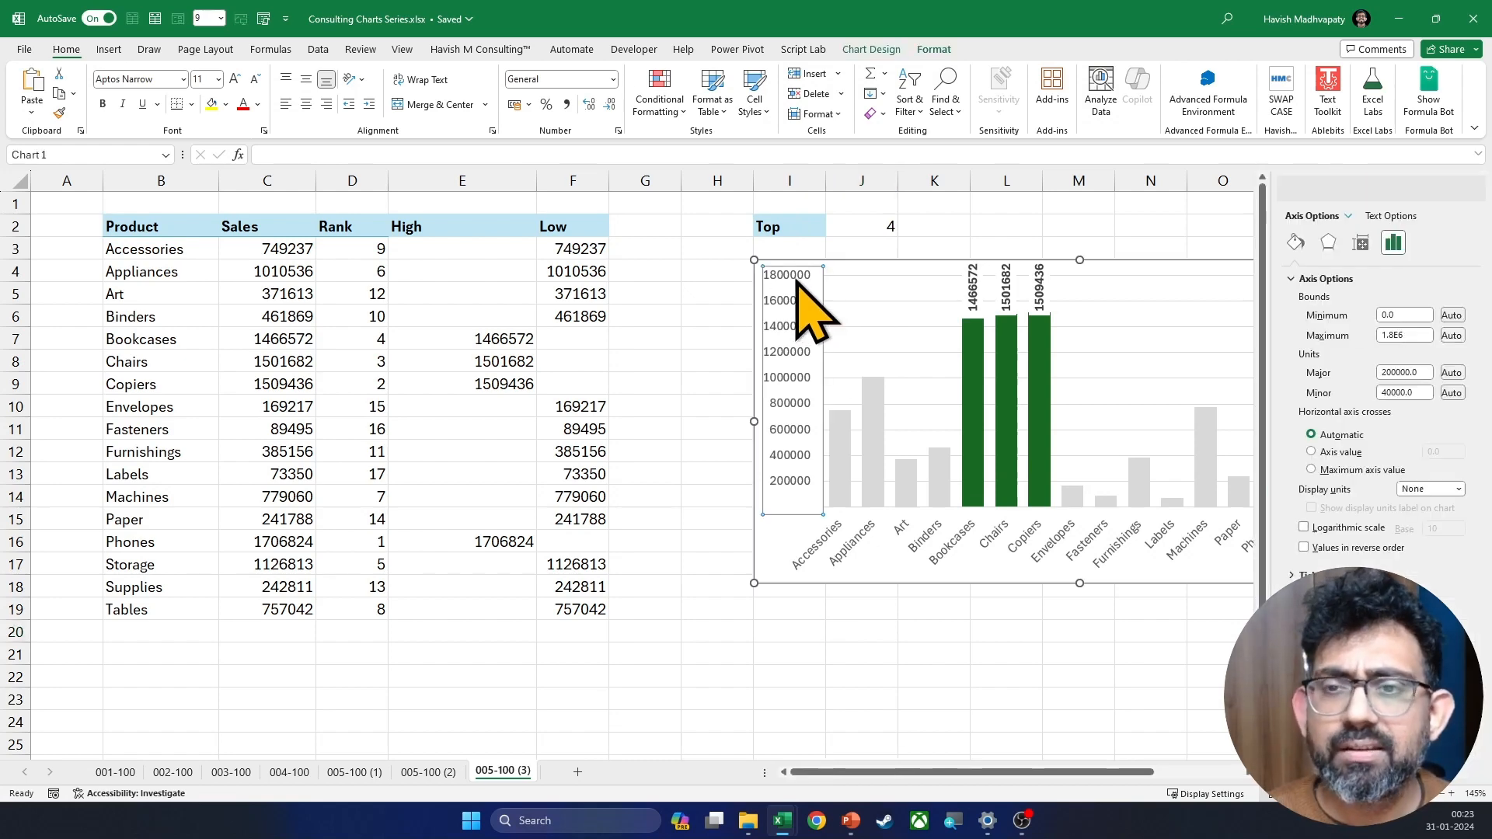
pyautogui.doubleClick(1411, 335)
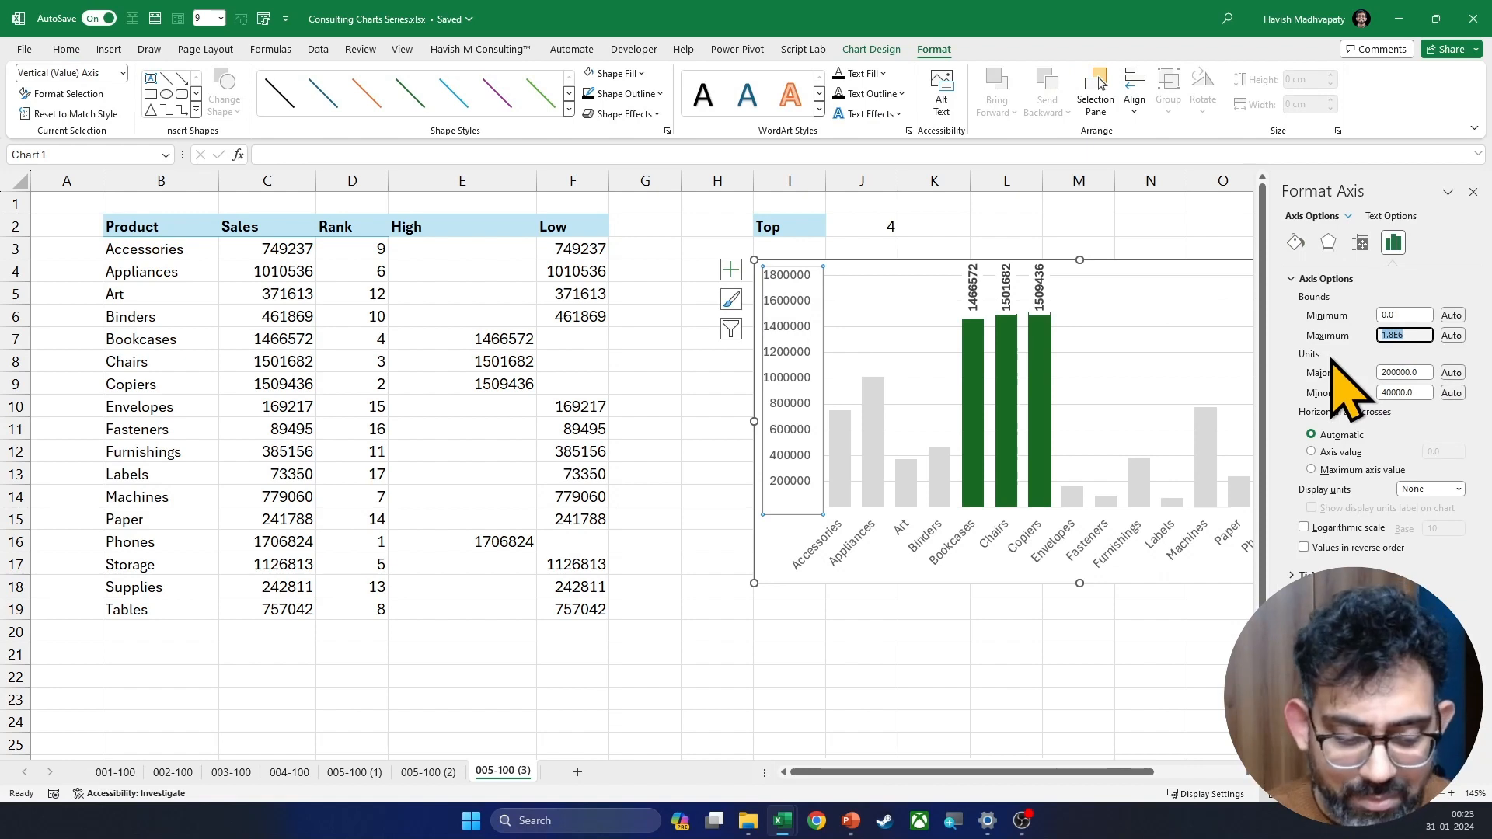
pyautogui.write('2400000')
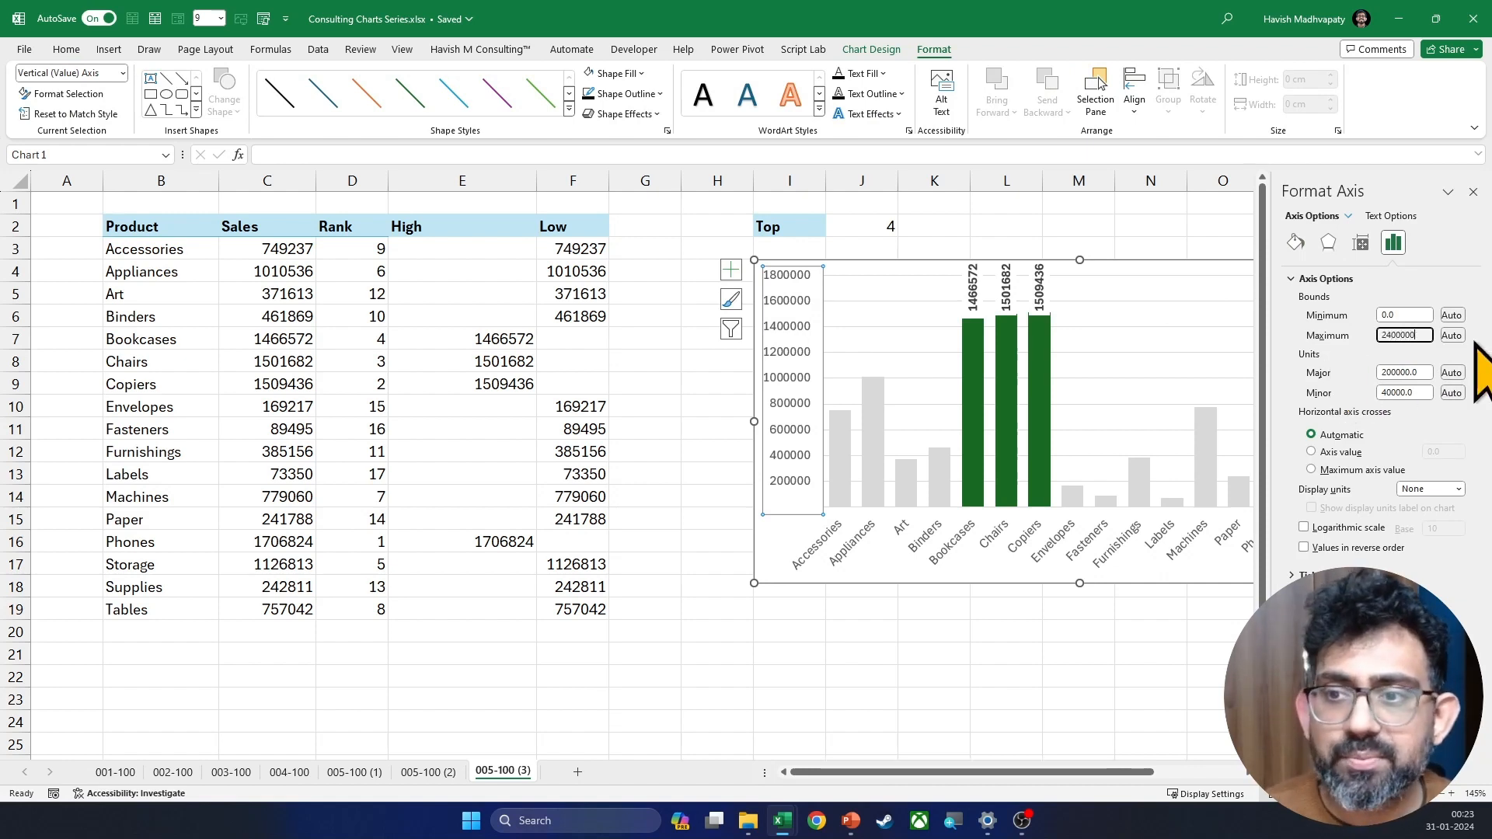
pyautogui.press('Return')
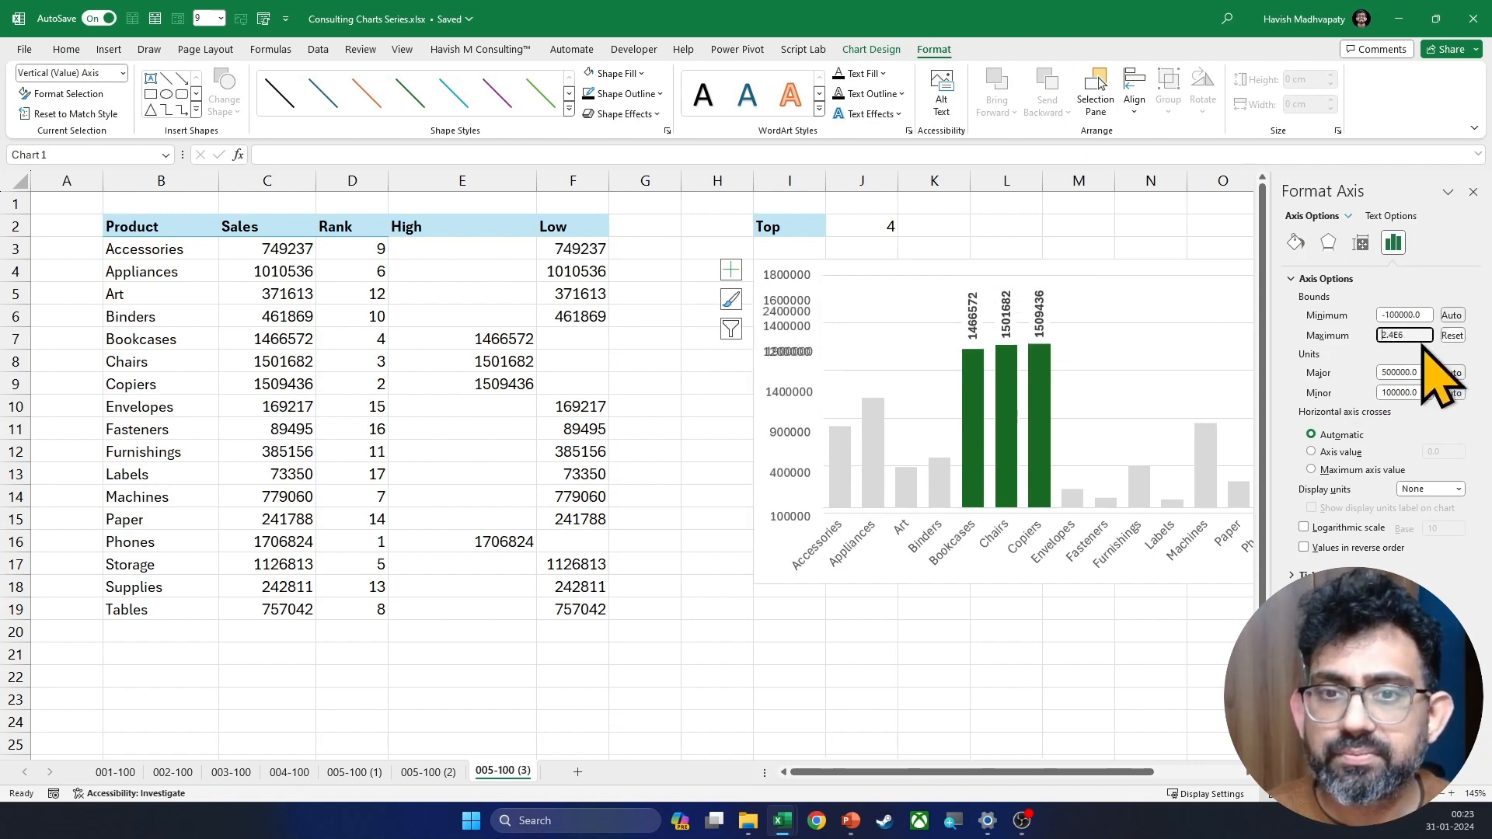
pyautogui.click(1040, 651)
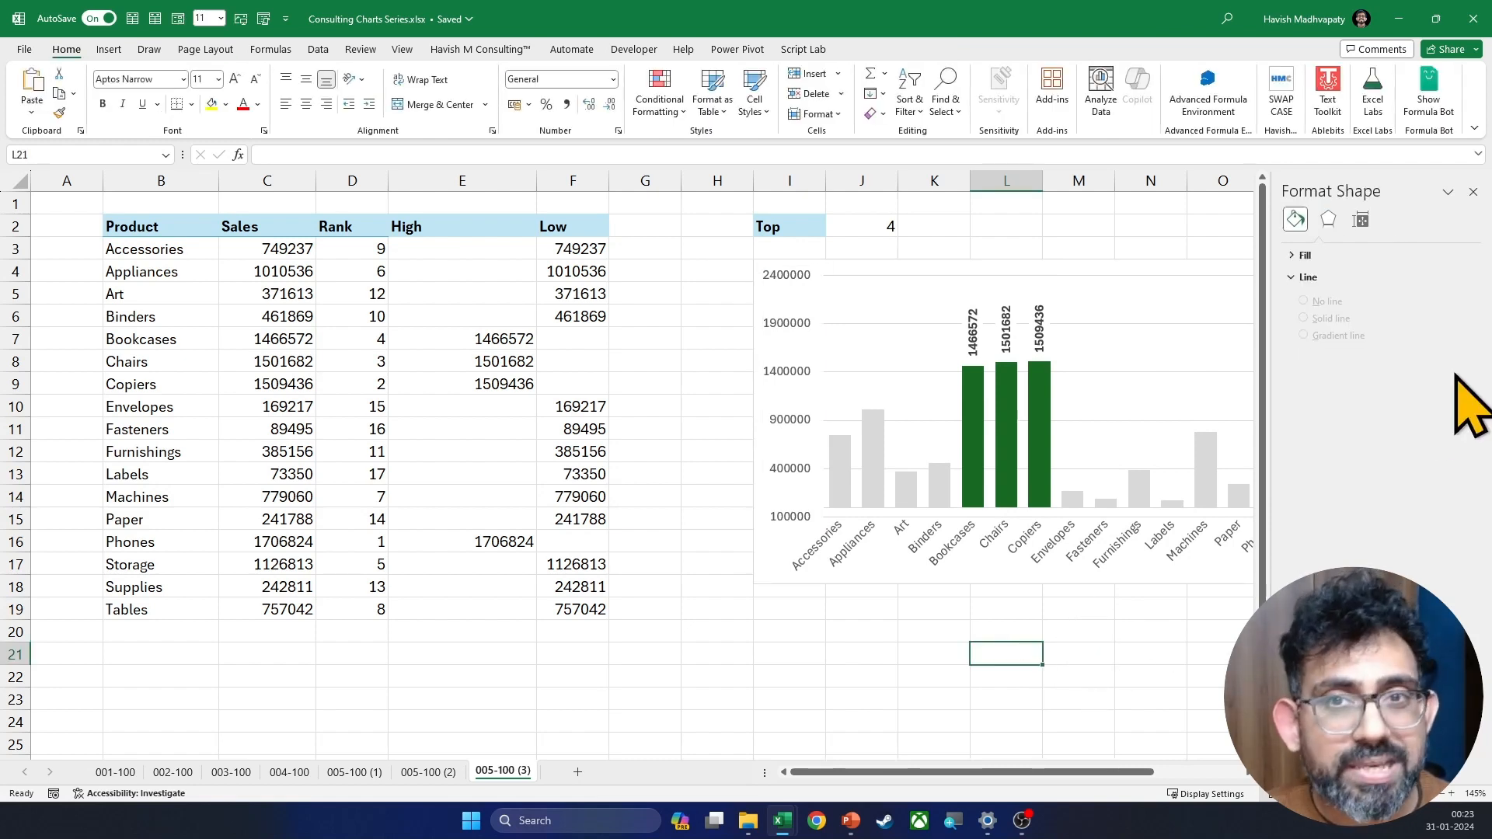
pyautogui.click(1473, 192)
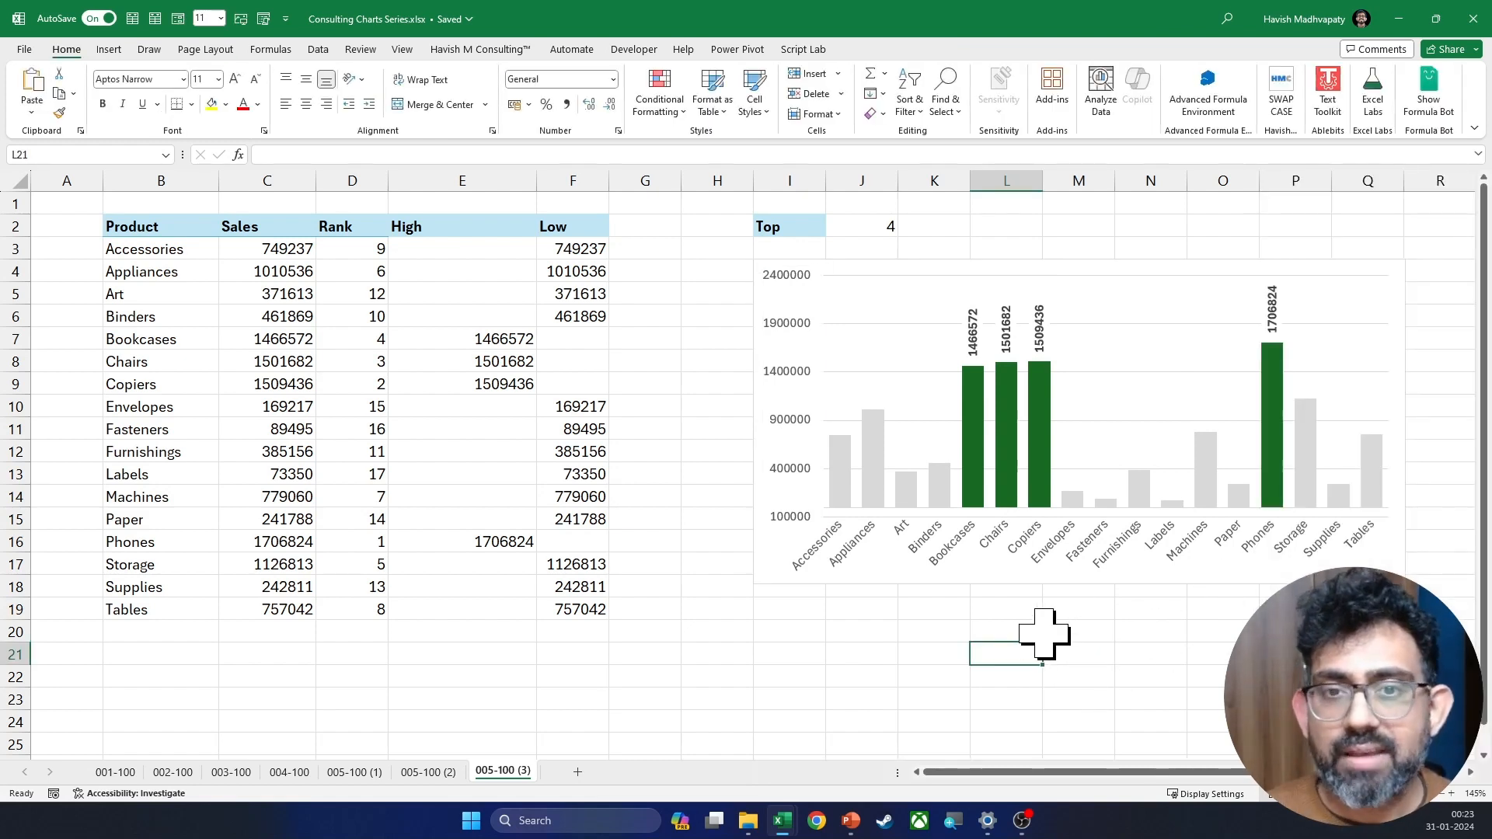
# Step: Choose 5 as the Top value in J2 to test the chart highlighting
pyautogui.click(910, 226)
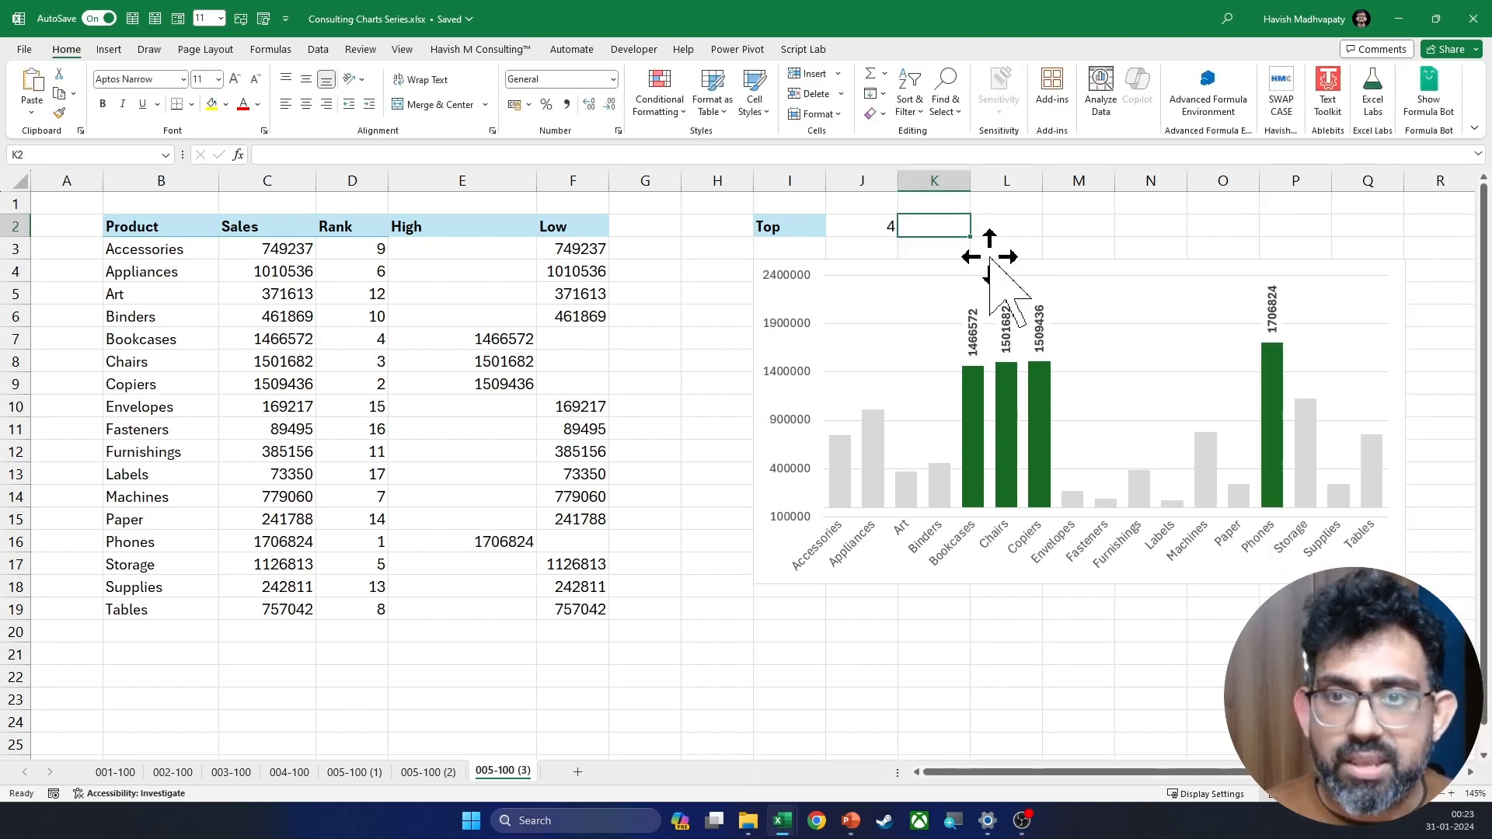
pyautogui.press('Left')
pyautogui.hotkey('alt', 'Down')
pyautogui.press('Down')
pyautogui.press('Return')
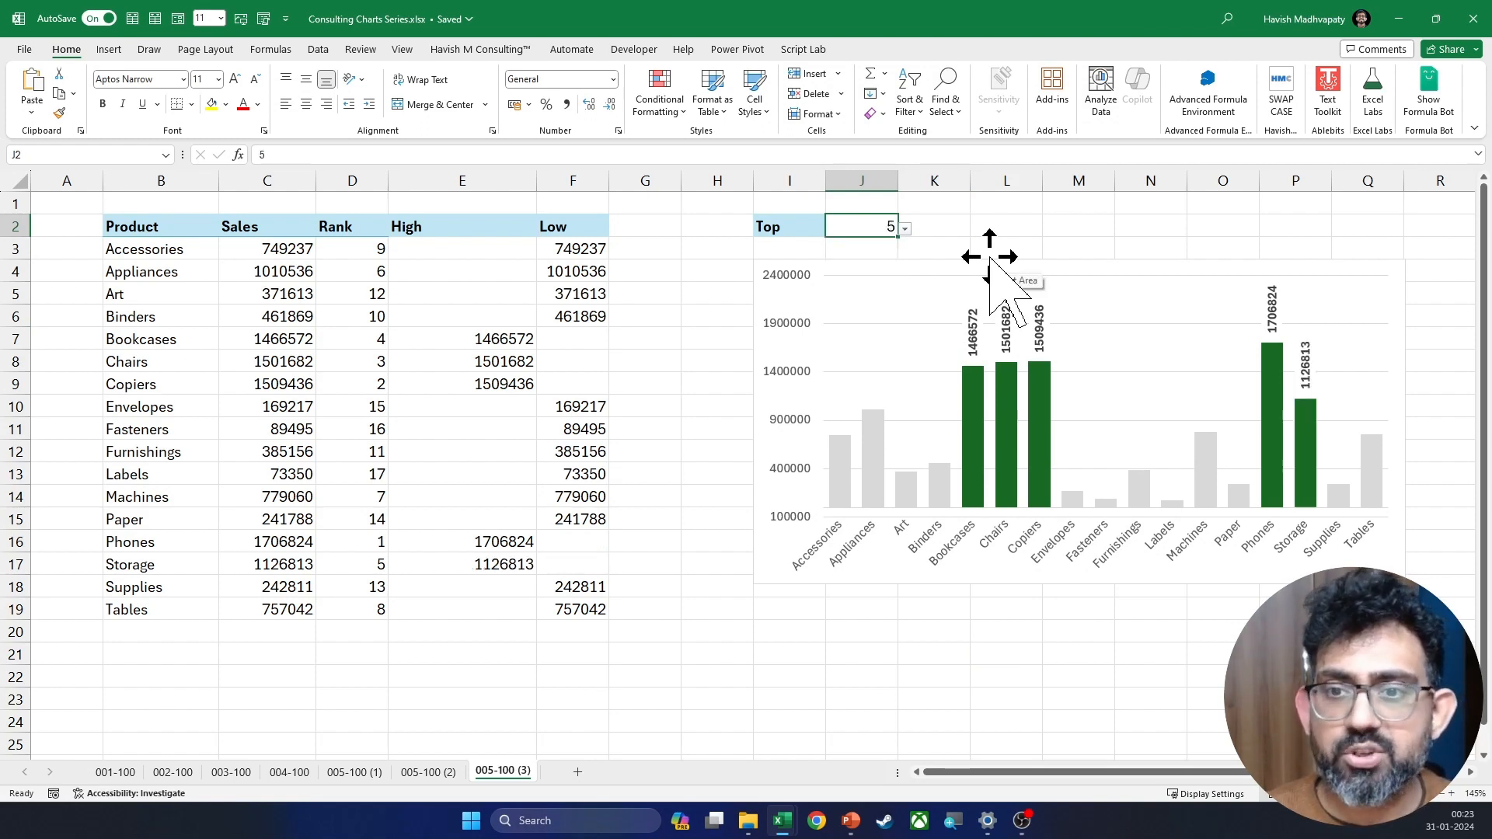
# Step: Choose 3 as the Top value in J2
pyautogui.hotkey('alt', 'Down')
pyautogui.press('Up')
pyautogui.press('Up')
pyautogui.press('Return')
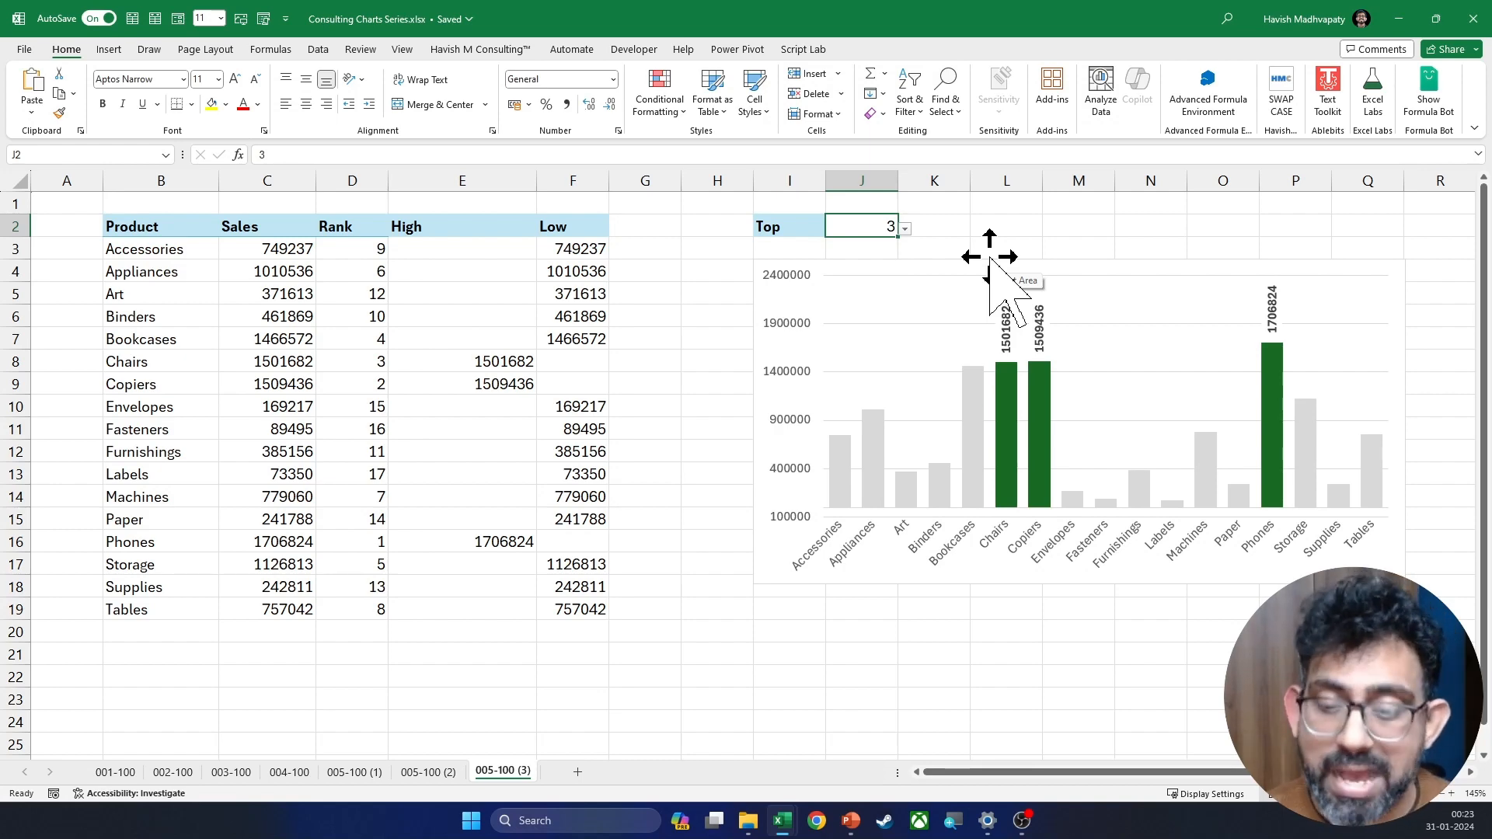
# Step: Review the charts on sheets 005-100 (1) and 005-100 (2), and return to sheet 005-100 (3)
pyautogui.hotkey('ctrl', 'pageup')
pyautogui.hotkey('ctrl', 'pageup')
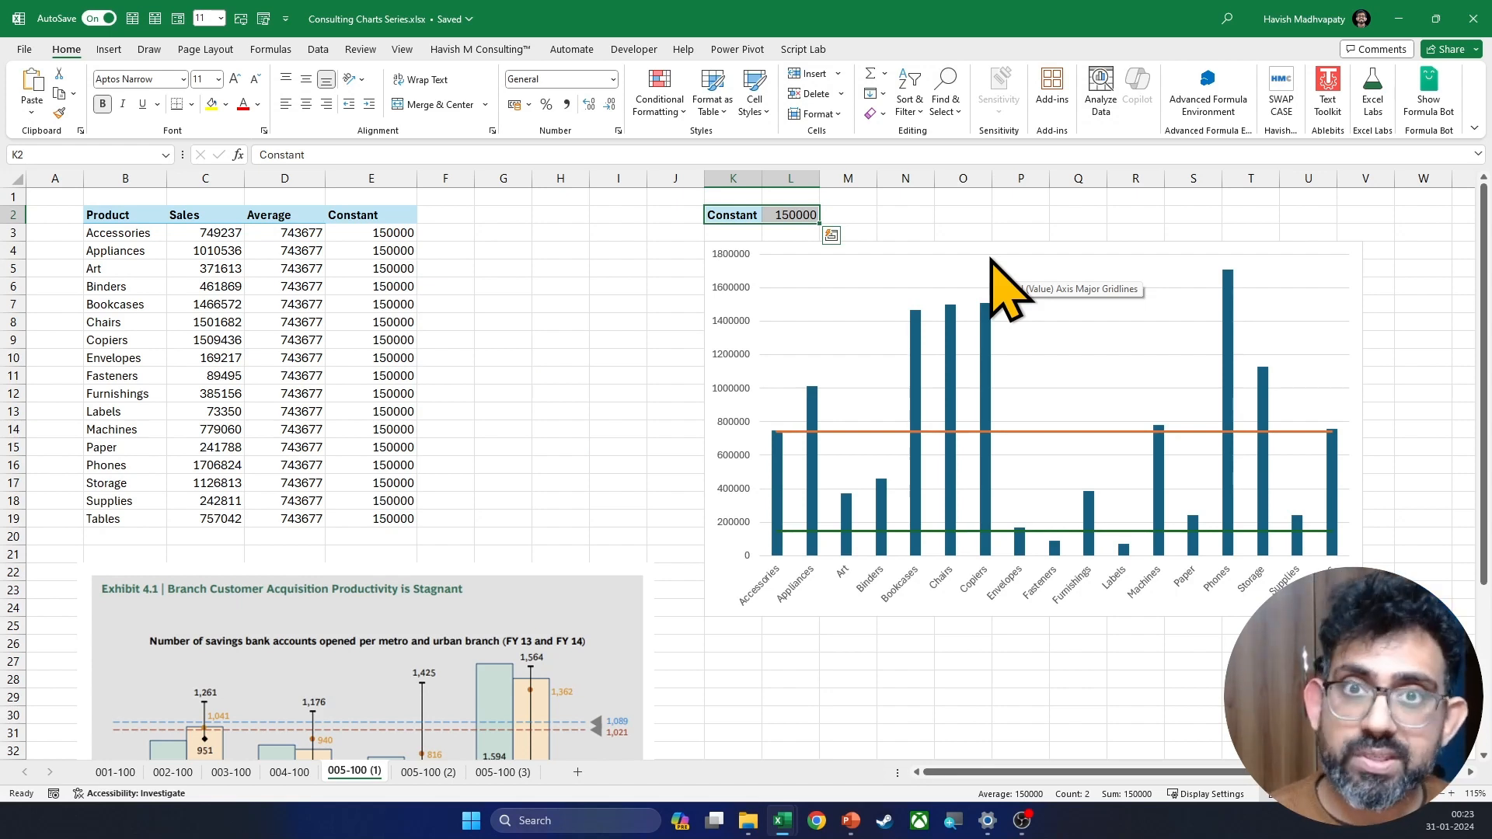
pyautogui.hotkey('ctrl', 'pagedown')
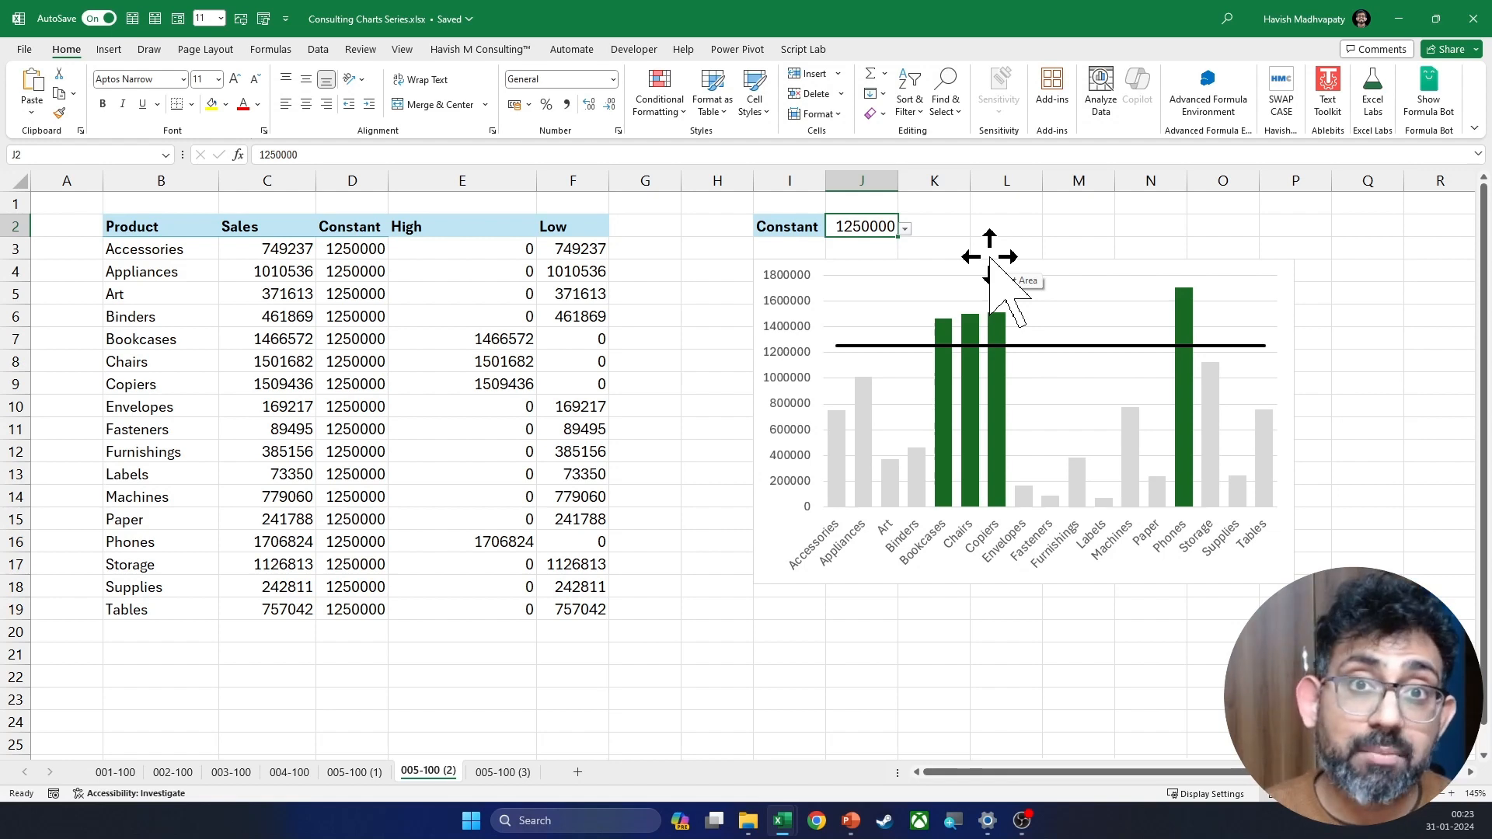
pyautogui.hotkey('ctrl', 'pagedown')
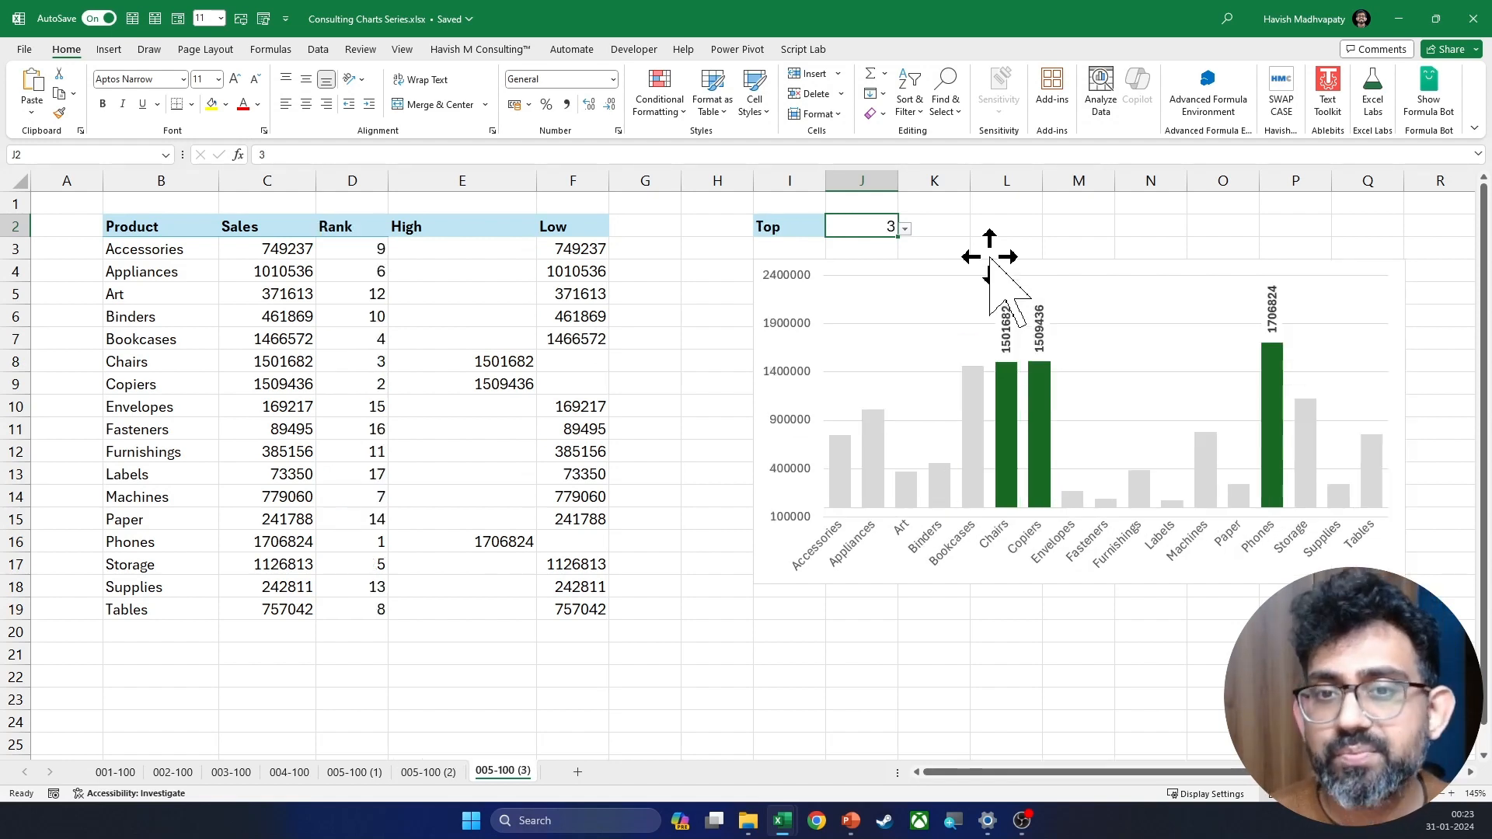